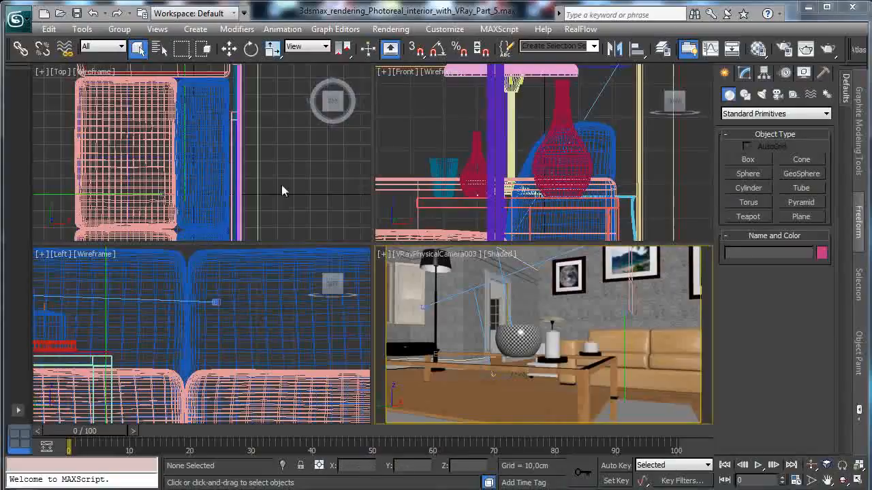
- Draw a standard box about 71 cm long, 326 cm wide and 80 cm high beside the window wall in the Top view
click(413, 294)
right_click(369, 198)
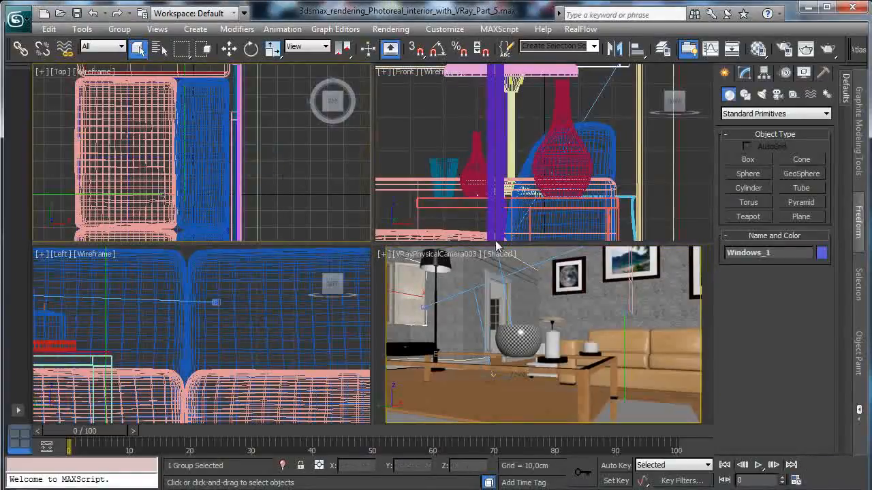
click(842, 465)
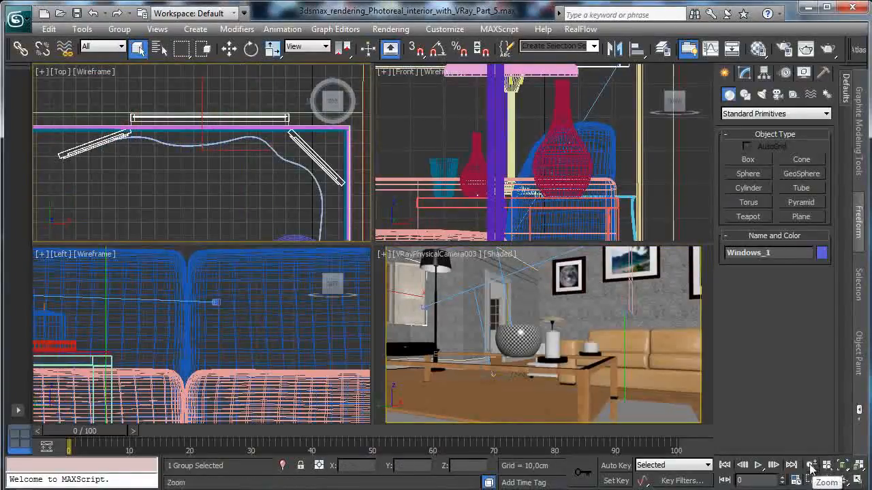
click(811, 465)
drag(215, 171, 196, 285)
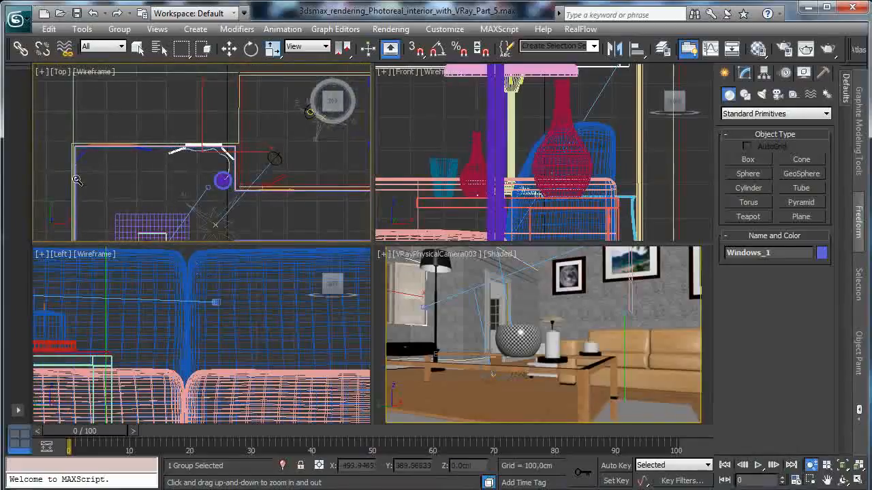
click(810, 479)
drag(88, 132, 233, 187)
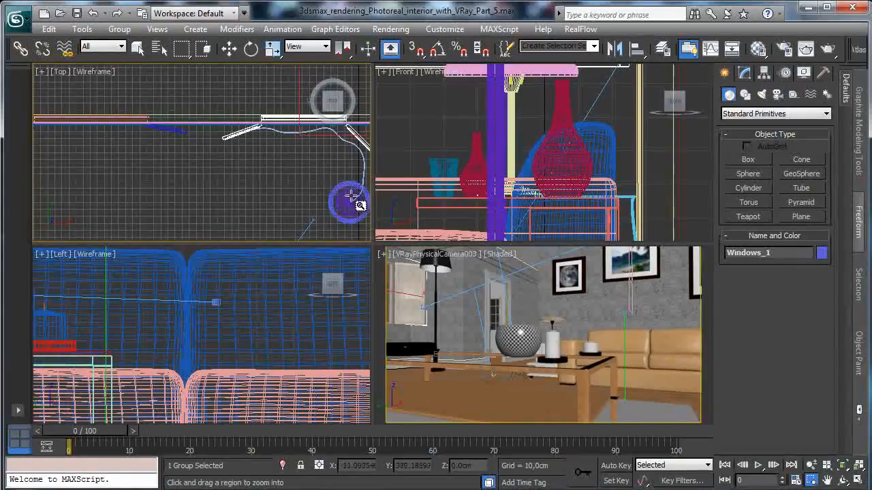
click(748, 160)
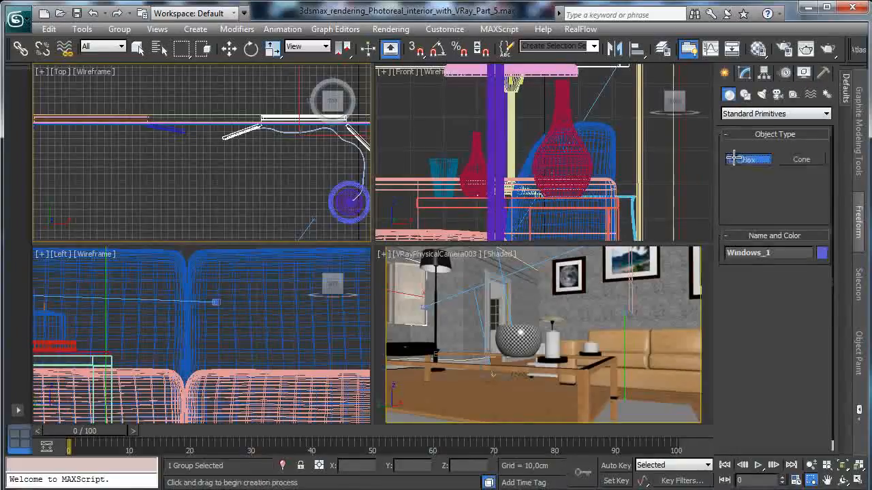
drag(80, 129, 314, 180)
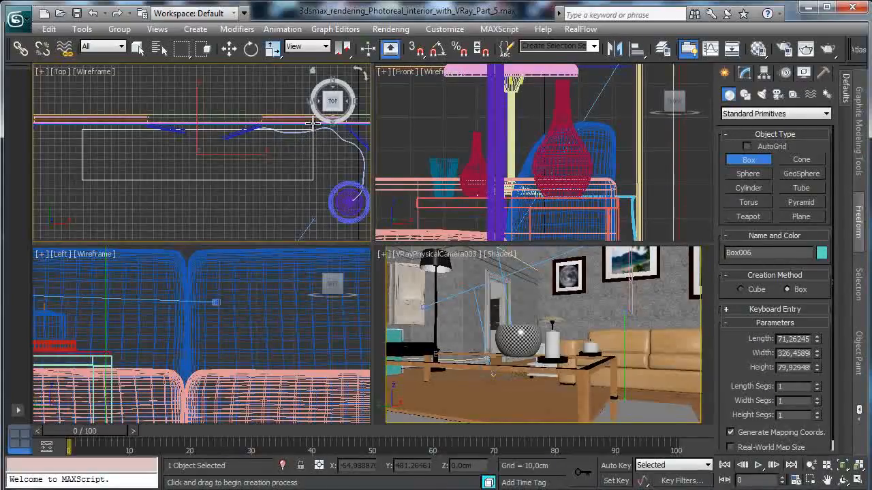
click(313, 120)
- Move the new box along Y in the Top view until it sits against the window wall
click(229, 48)
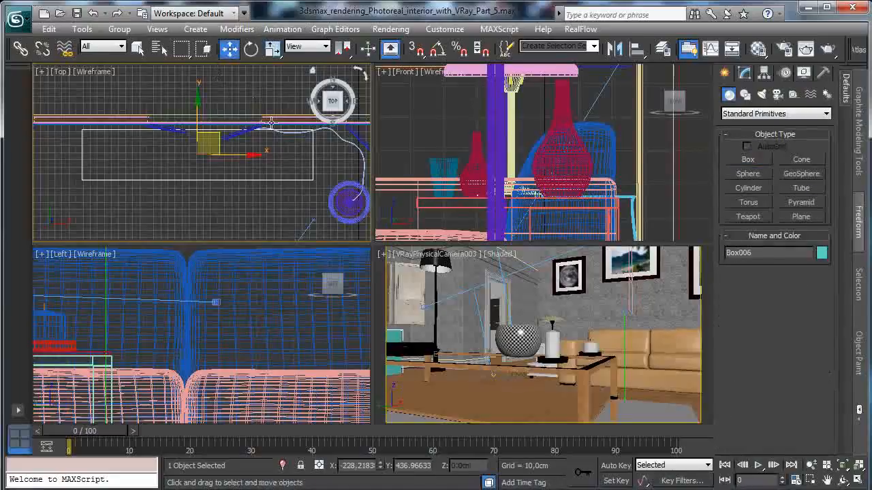
right_click(196, 117)
click(207, 130)
drag(202, 104, 204, 99)
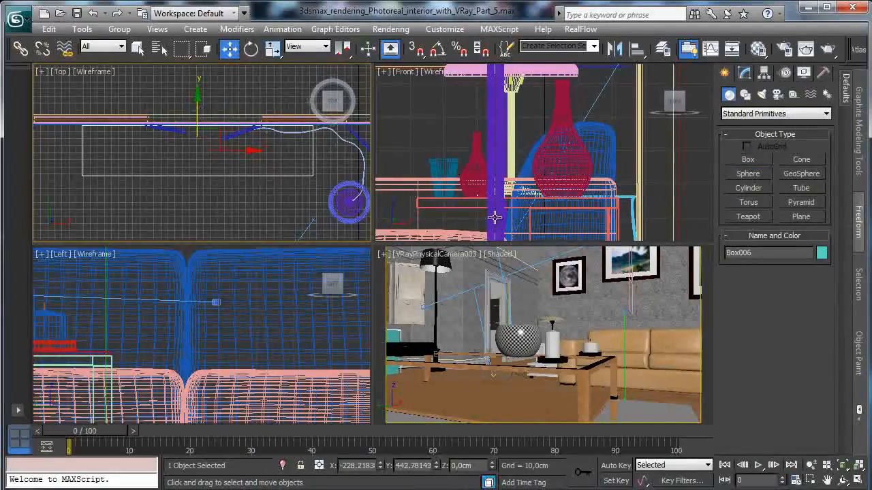
- Change the camera view to Perspective and frame the box from the front beneath the two windows
right_click(516, 297)
click(856, 480)
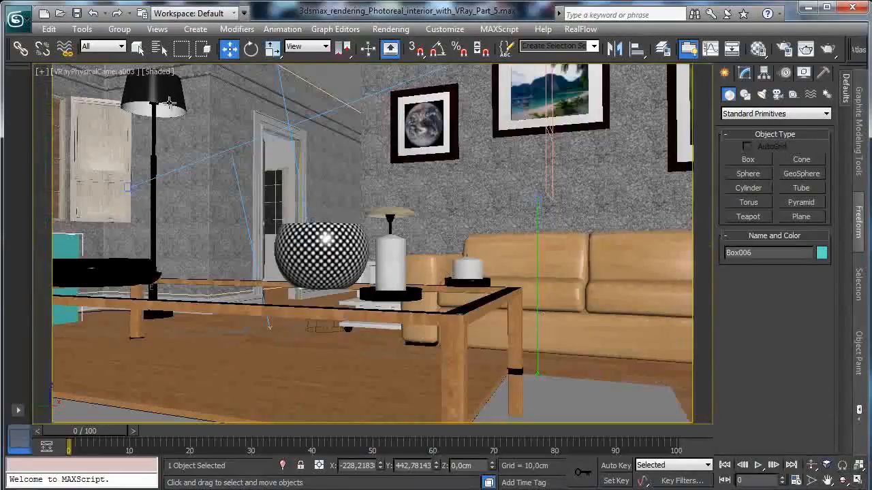
click(82, 73)
click(113, 121)
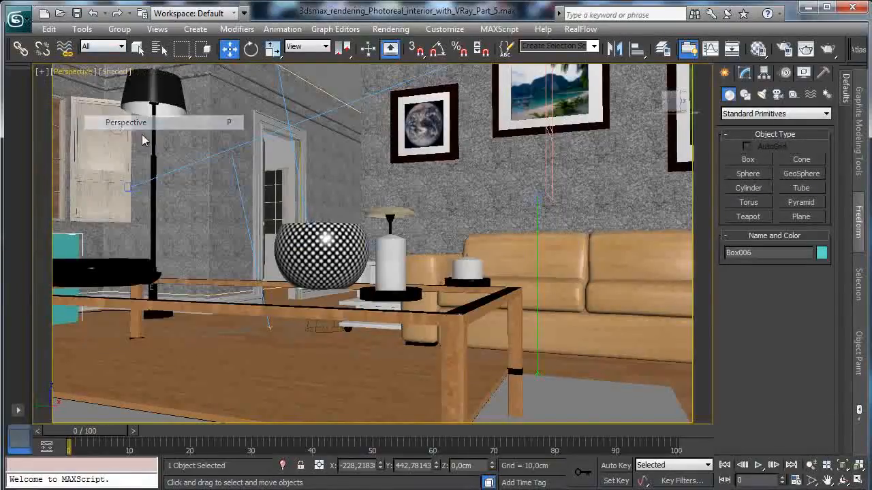
click(843, 481)
drag(320, 288, 295, 288)
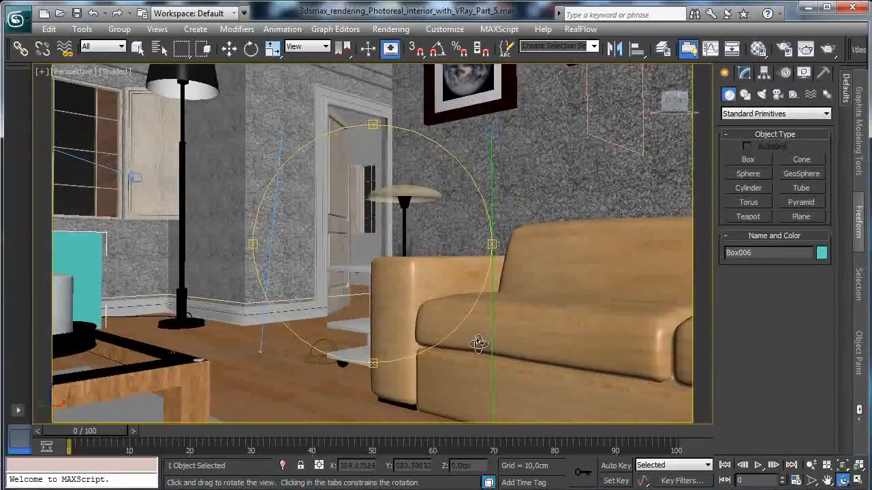
click(828, 481)
drag(232, 280, 629, 293)
mouse_move(353, 304)
mouse_down()
mouse_move(577, 366)
mouse_move(658, 367)
mouse_up()
mouse_move(454, 353)
mouse_down()
mouse_move(555, 337)
mouse_move(665, 302)
mouse_up()
click(811, 465)
drag(414, 278, 414, 225)
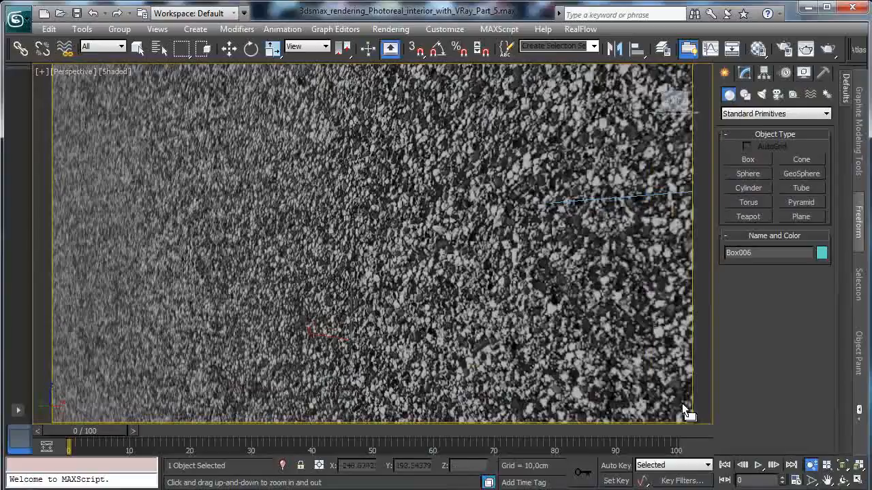
click(843, 480)
mouse_move(354, 280)
mouse_down()
mouse_move(370, 273)
mouse_move(356, 286)
mouse_up()
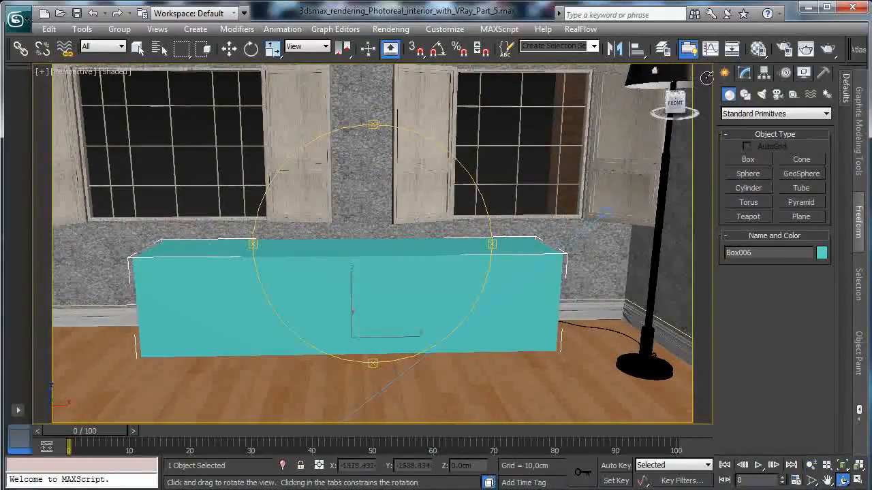
- Adjust the box to about 73 cm long, 212 cm wide and 79 cm high, then restore the four-viewport layout
click(745, 73)
click(815, 264)
click(816, 264)
drag(815, 279, 811, 300)
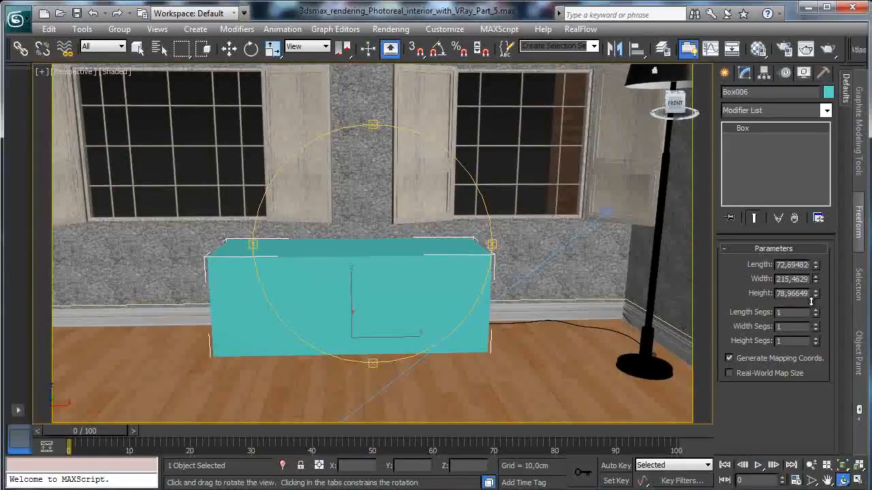
drag(811, 300, 812, 306)
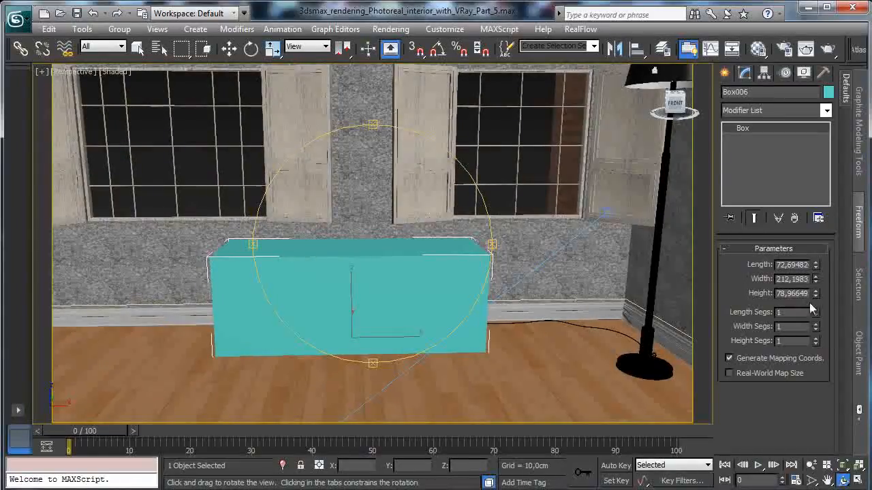
click(860, 465)
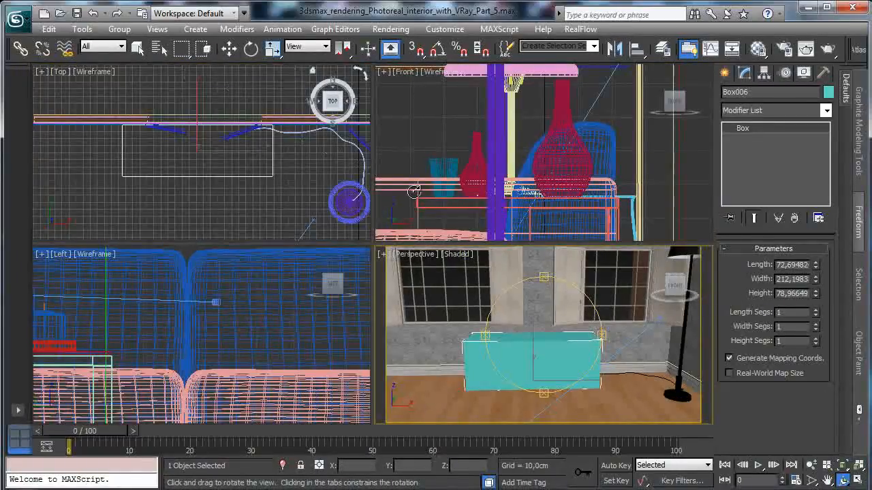
- Set the box's height to 80 cm and its length to 75 cm
double_click(810, 293)
text(80)
key(Return)
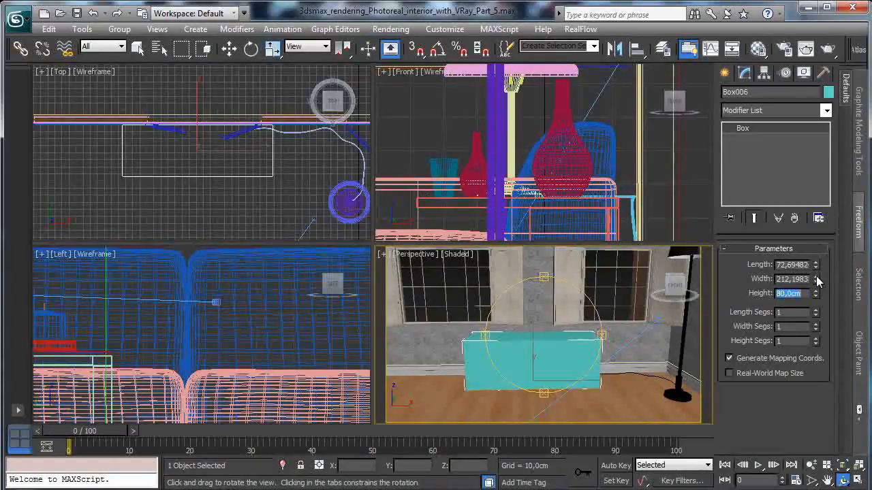
double_click(789, 265)
text(75)
key(Return)
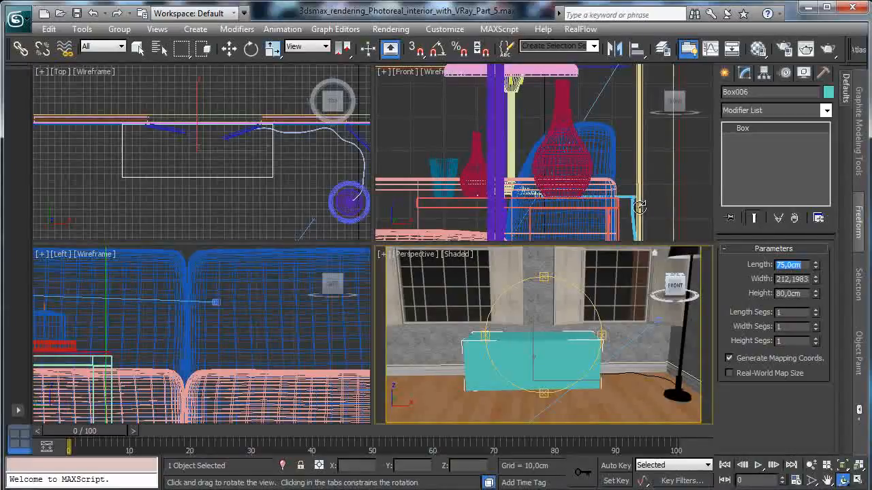
- Trace the box's outline in the Top view with a ChamferBox about 75 cm long, 213 cm wide and 5 cm high
click(725, 73)
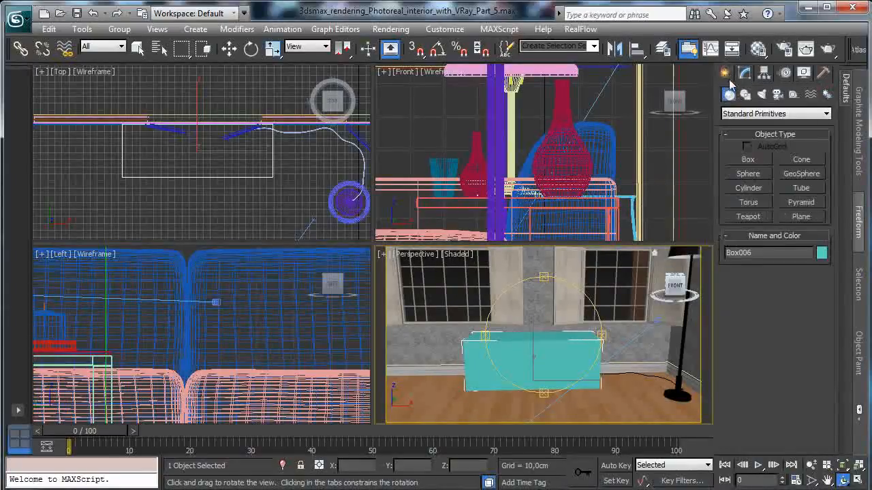
click(742, 114)
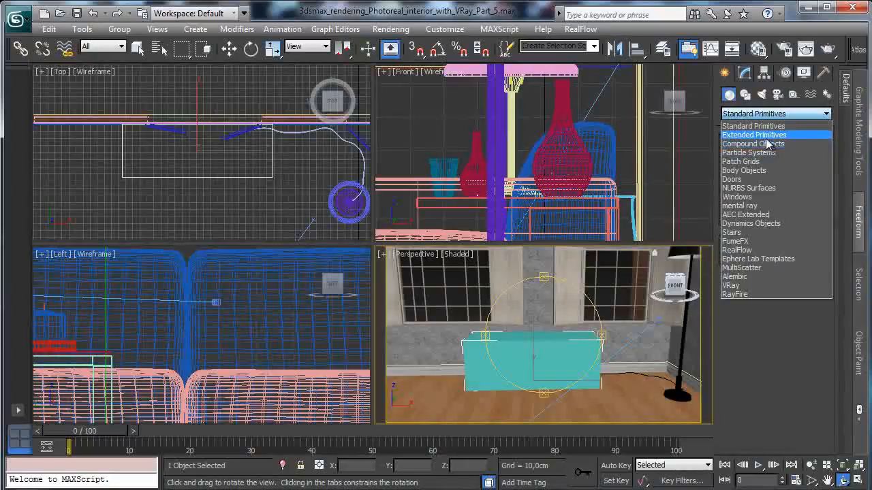
click(766, 135)
click(737, 116)
click(738, 118)
click(748, 174)
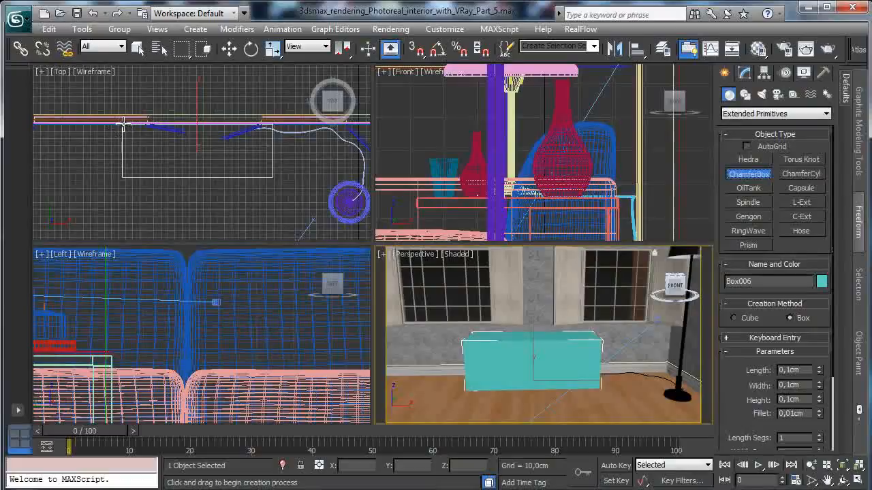
right_click(262, 221)
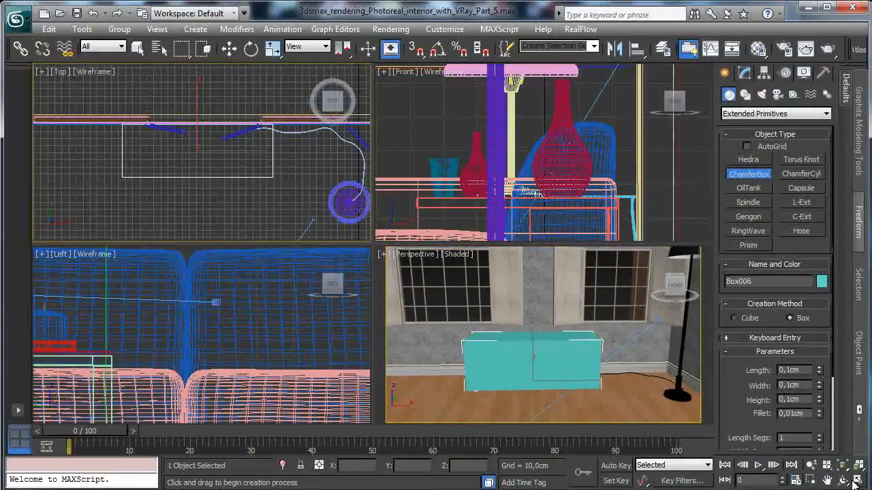
click(856, 482)
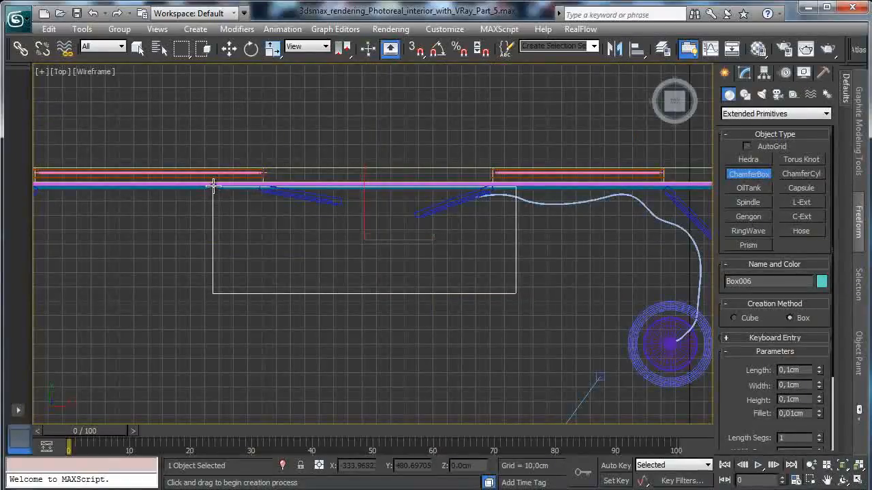
drag(212, 185, 516, 293)
click(512, 286)
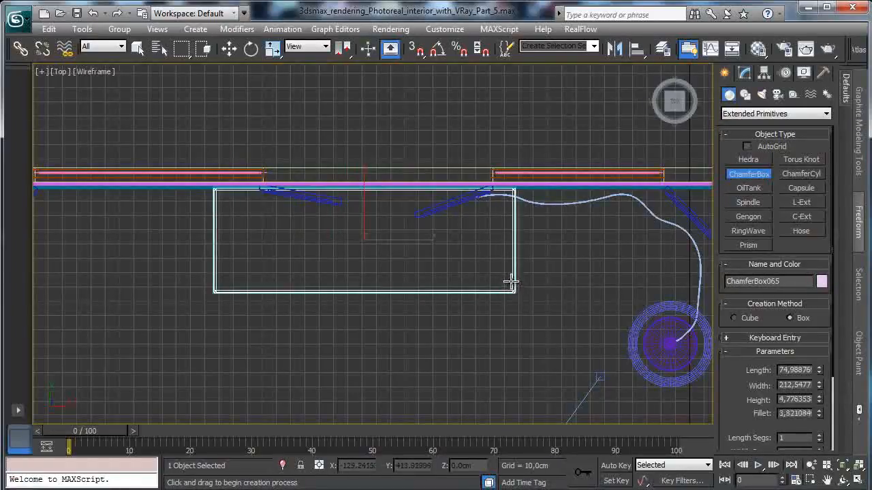
click(511, 286)
- Raise the chamfer box to the top of the reference box, at about Z 75.5 cm
click(855, 481)
click(229, 48)
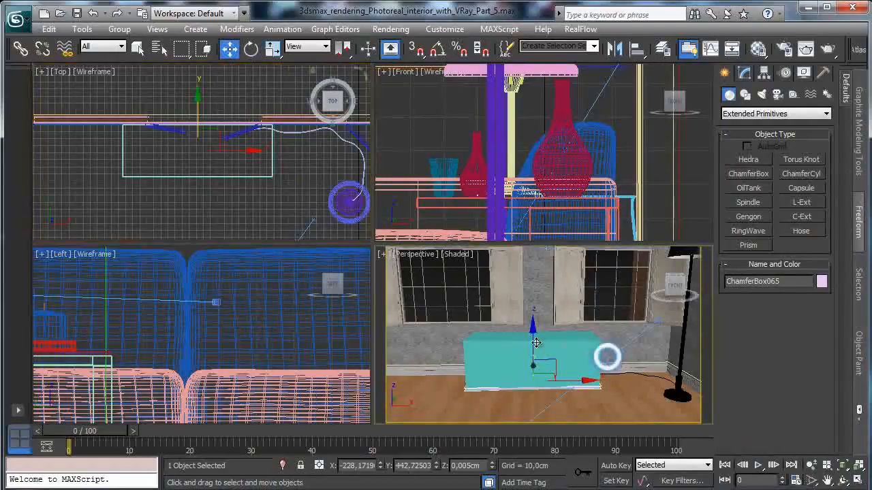
drag(541, 308, 542, 278)
click(858, 482)
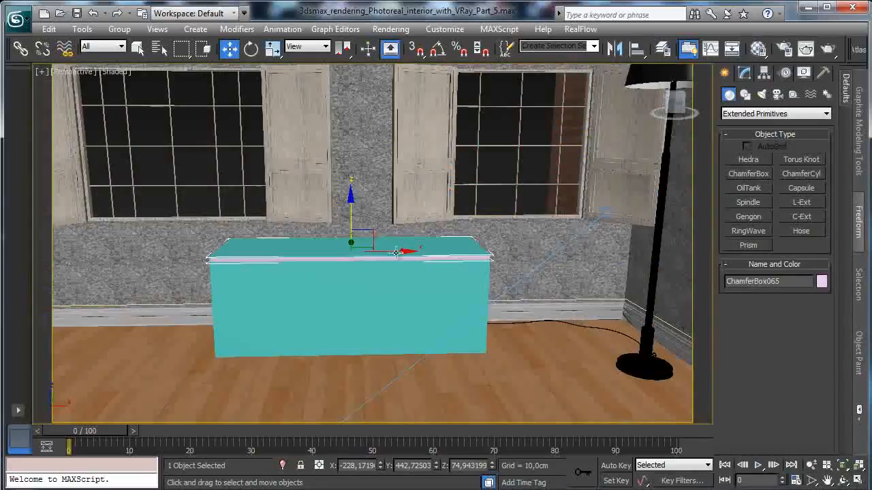
mouse_move(353, 220)
mouse_down()
mouse_move(350, 191)
mouse_move(352, 216)
mouse_up()
- Set the chamfer box's fillet to 0,25 cm and its height to 6 cm
click(745, 74)
double_click(791, 310)
text(0,25)
key(Return)
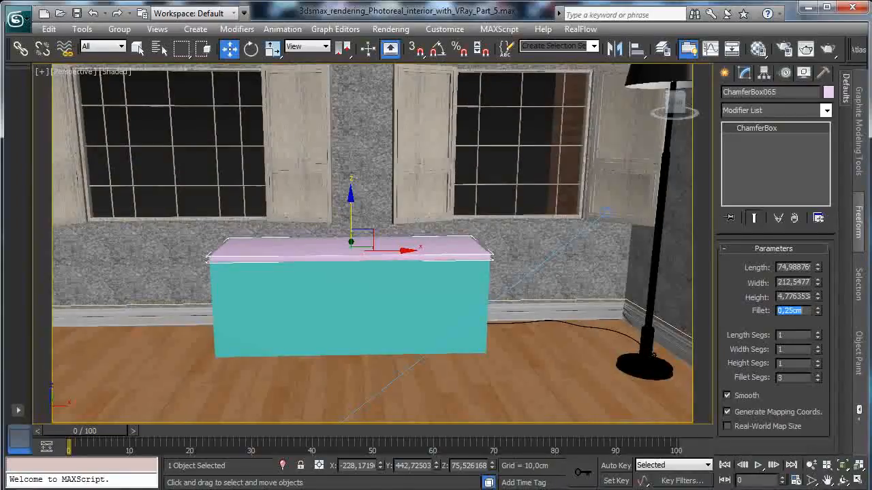
double_click(792, 297)
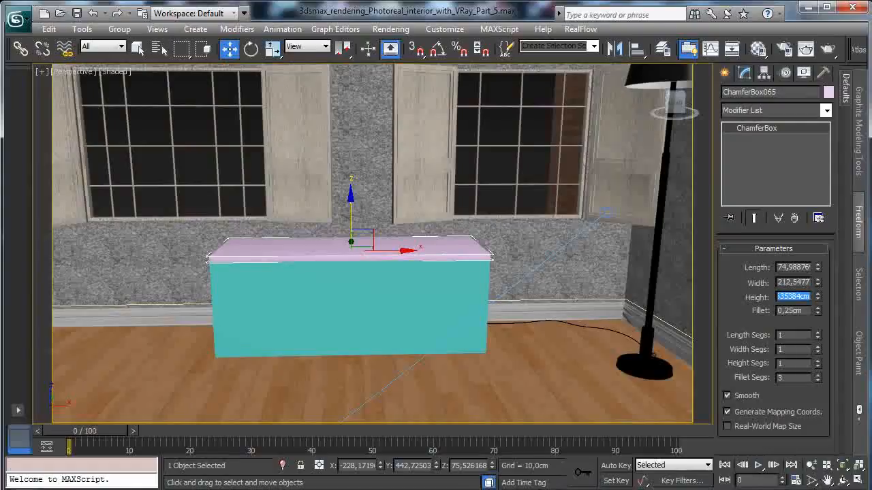
text(6)
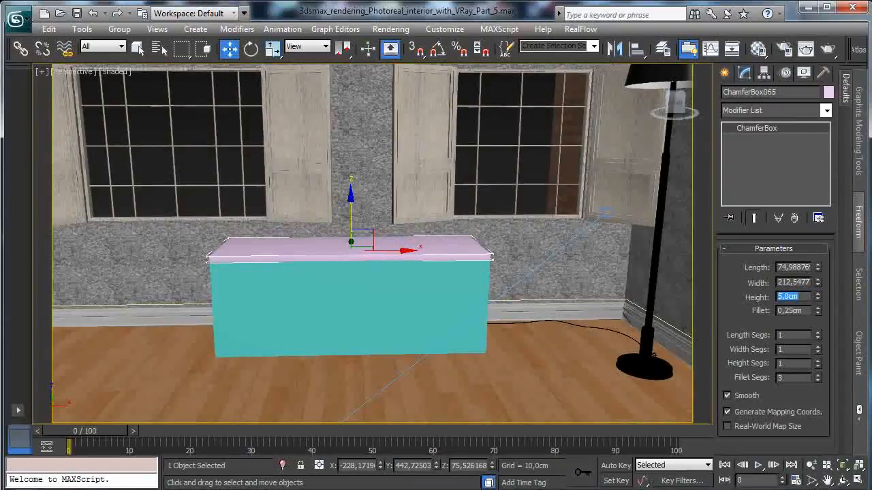
key(Return)
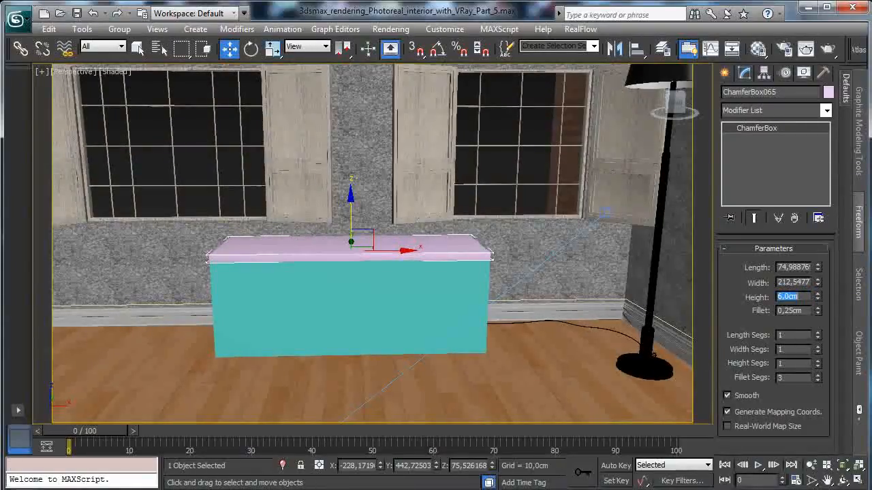
- Set the chamfer box's width to 210 cm and its length to 75 cm
double_click(809, 284)
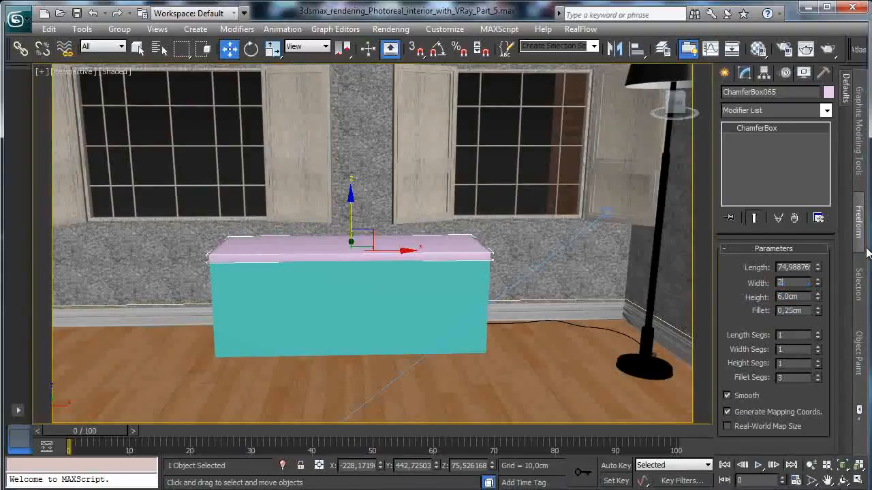
click(800, 269)
double_click(800, 268)
text(75)
key(Return)
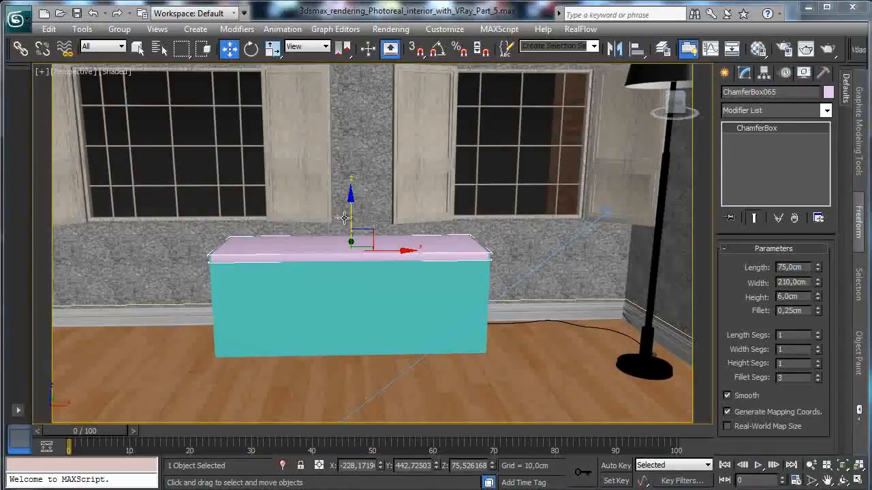
- Clone the top panel down to floor level as an instance, at about Z 0.3 cm, and delete the reference box
shift+drag(351, 215, 344, 301)
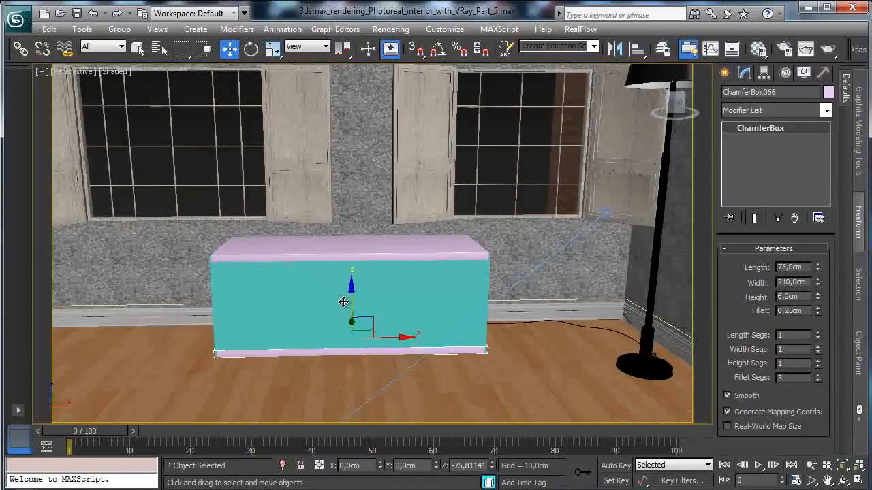
shift+drag(344, 302, 344, 301)
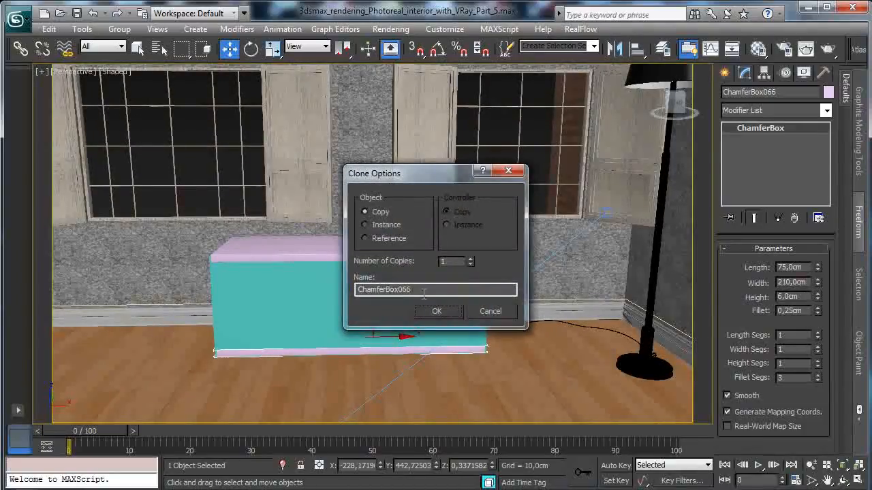
click(381, 227)
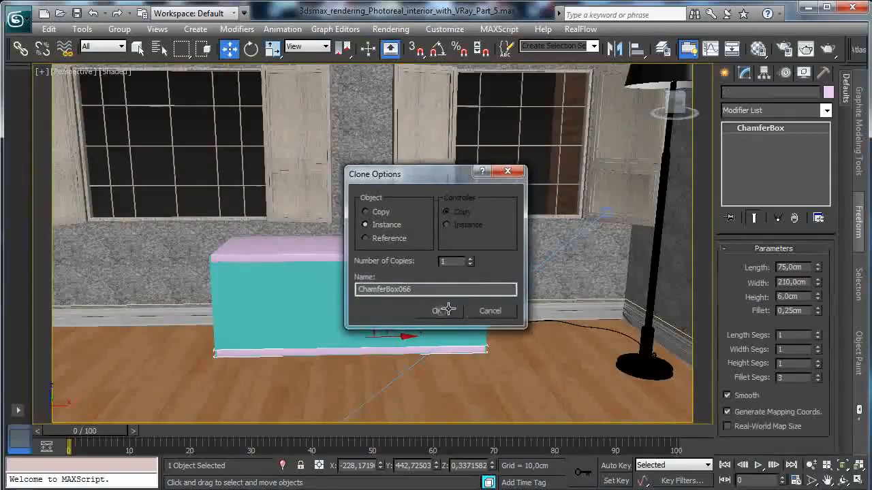
click(437, 311)
click(294, 289)
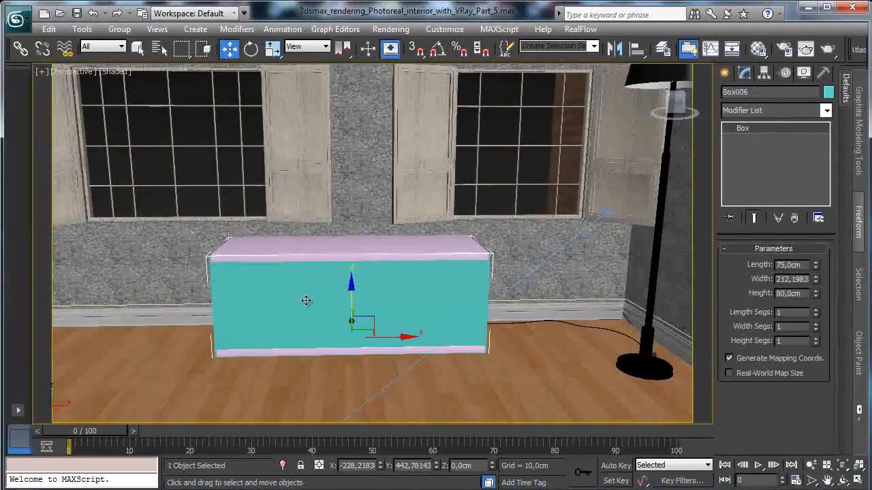
key(Delete)
- Create a ChamferBox between the two panels in the Left view, about 69.5 cm long, 74.6 cm wide and 2.9 cm high
click(859, 481)
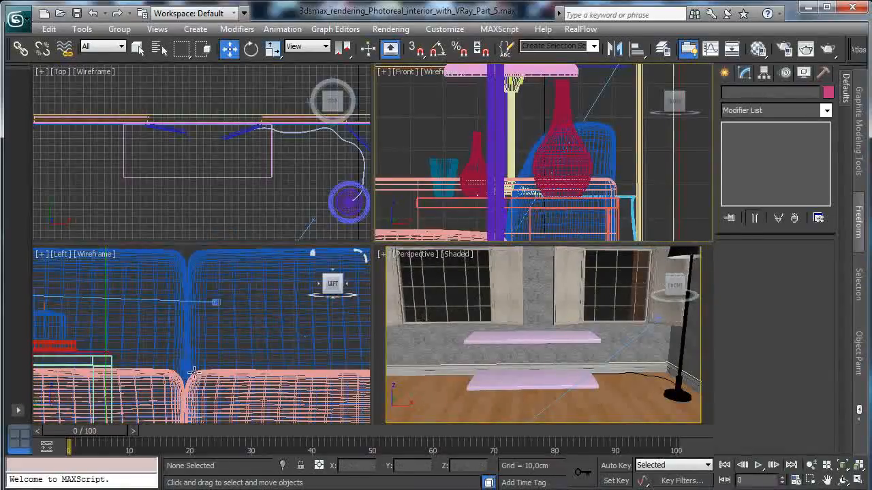
click(842, 466)
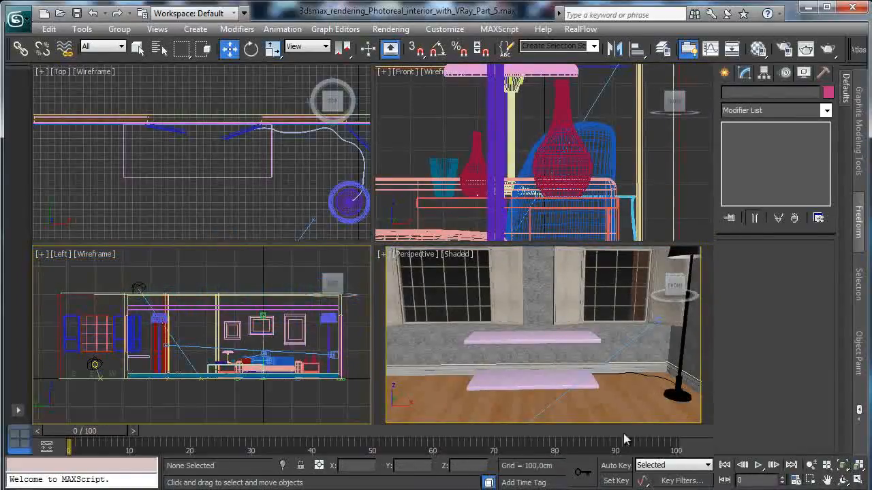
click(810, 481)
drag(137, 359, 172, 395)
drag(147, 286, 289, 405)
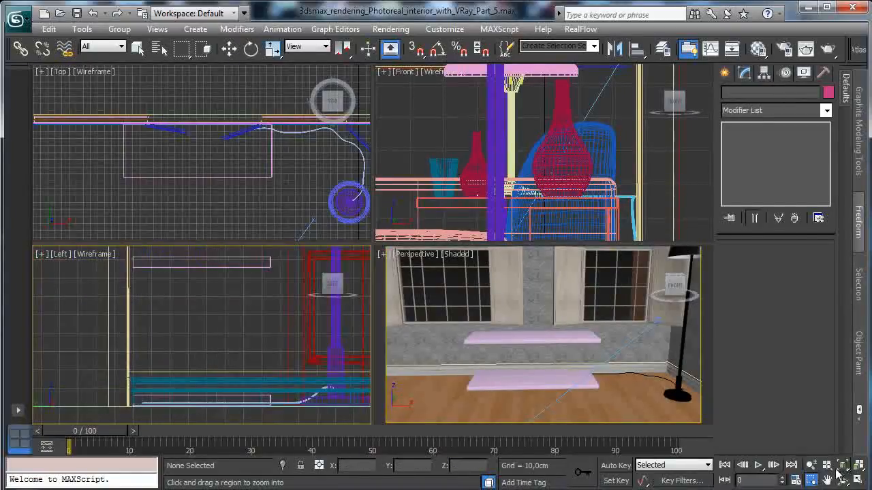
click(859, 481)
click(725, 72)
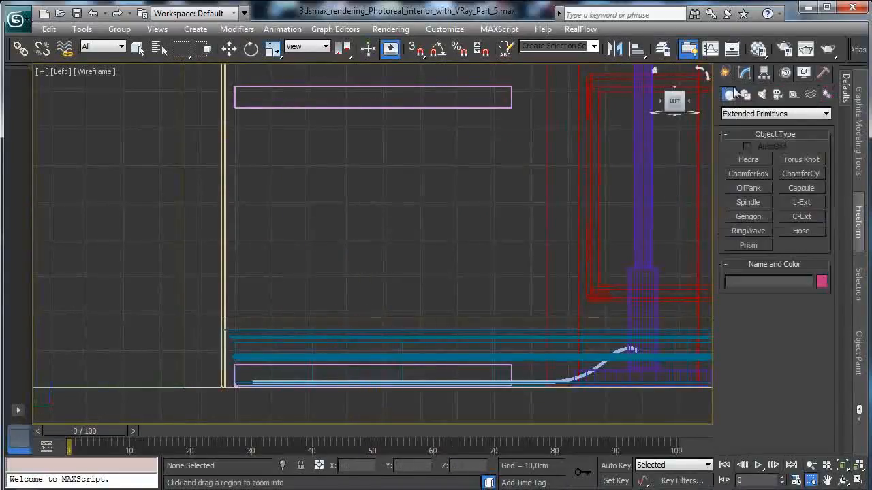
click(763, 173)
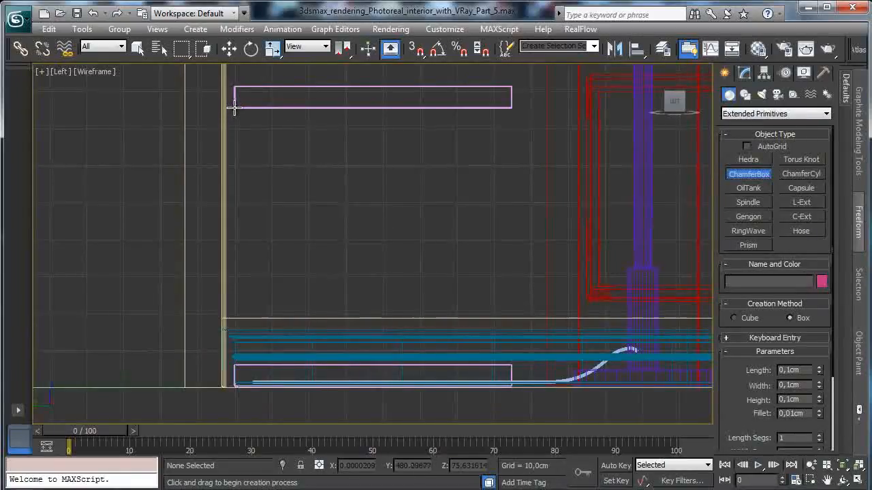
drag(234, 108, 510, 365)
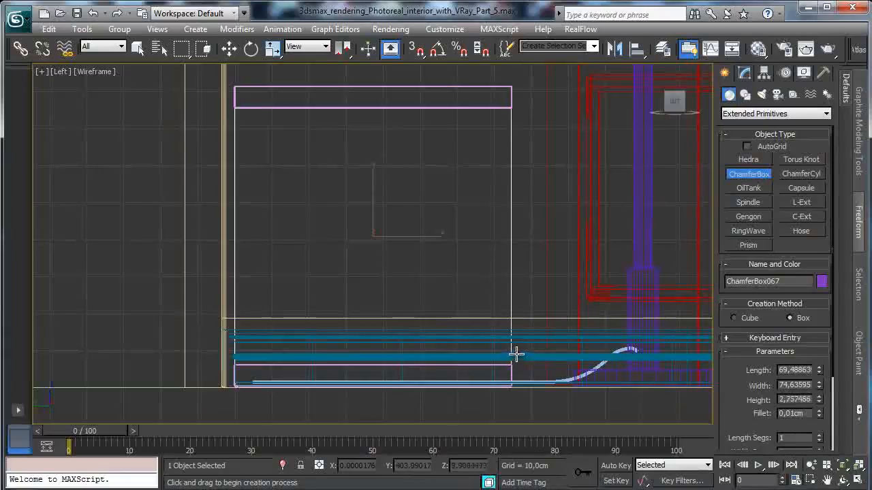
click(516, 354)
click(590, 311)
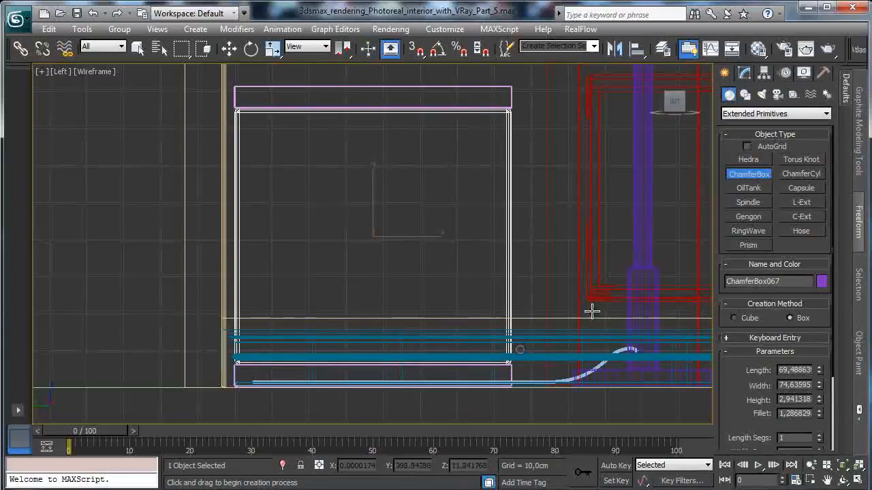
- Set the side panel's fillet to 0,25 cm, height to 5 cm, width to 75 cm and length to 69 cm
click(744, 72)
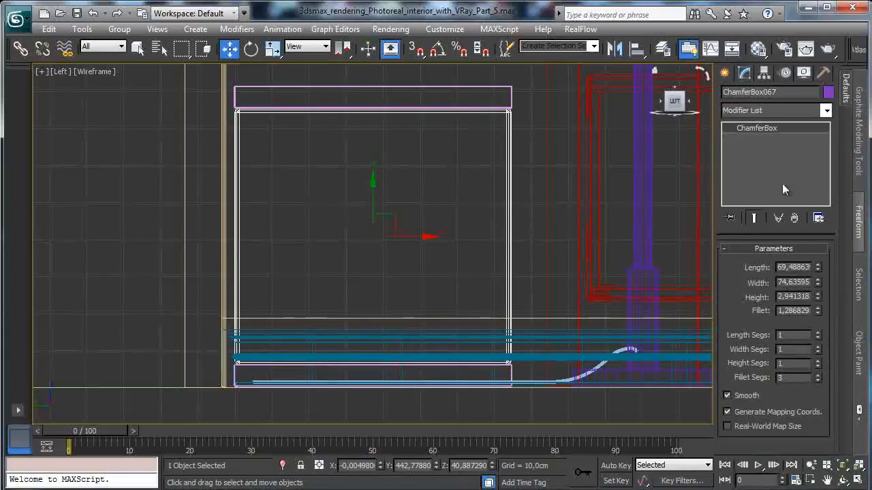
click(809, 310)
key(Return)
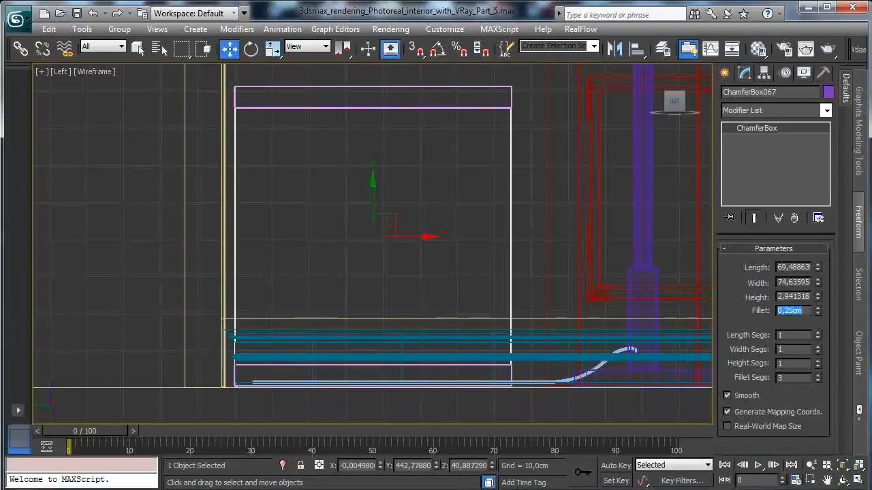
double_click(788, 297)
double_click(794, 282)
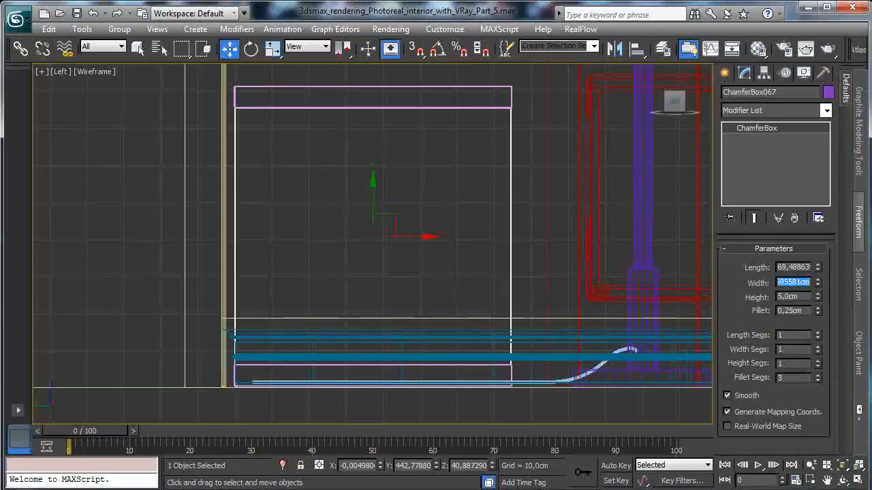
text(75)
key(Return)
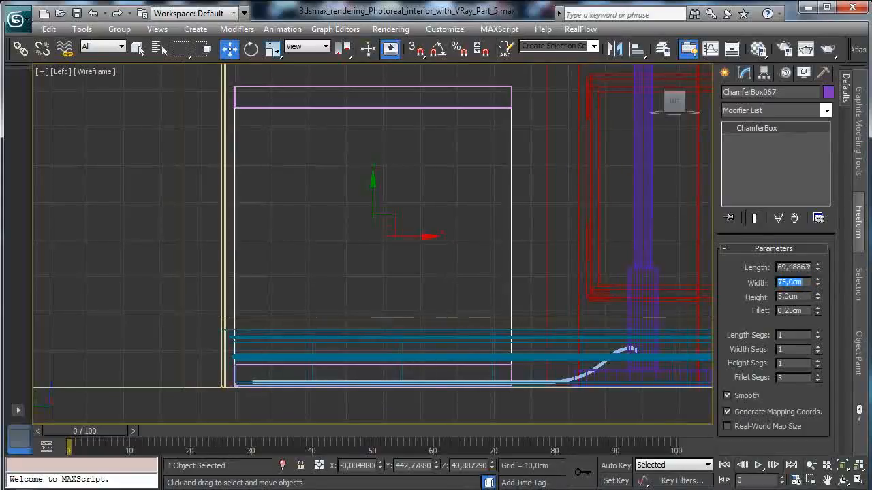
double_click(789, 267)
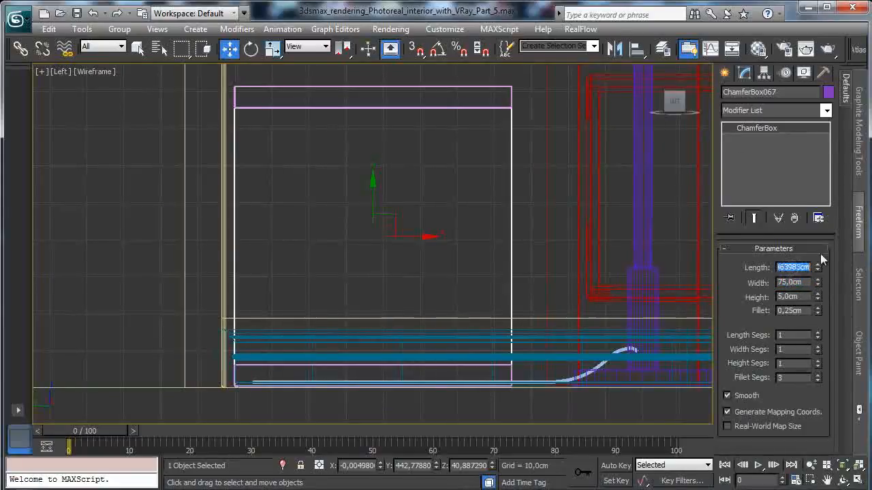
text(69)
key(Return)
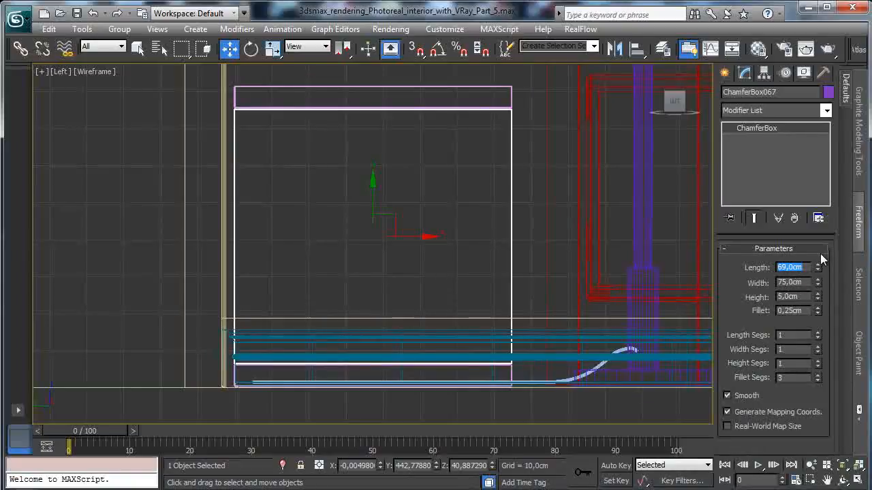
- Move the side panel flush with the left end of the horizontal panels, at about X -328.2 cm
click(858, 479)
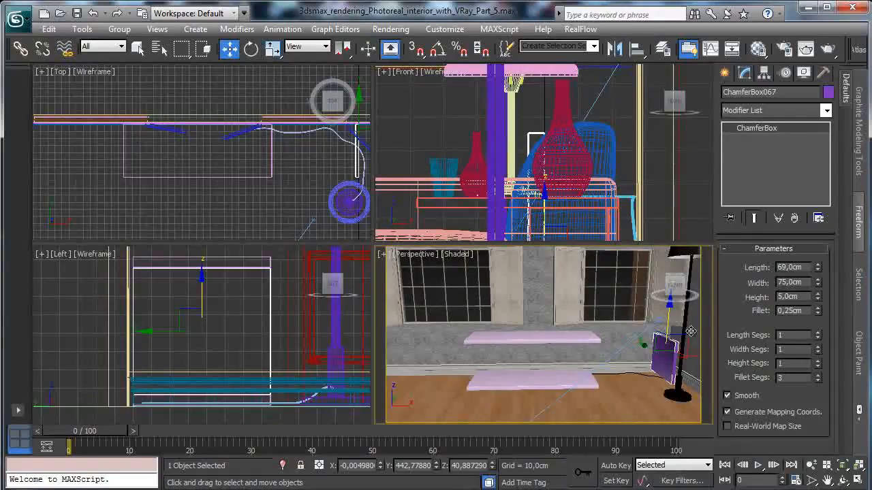
drag(695, 358, 505, 357)
right_click(193, 197)
click(842, 466)
click(858, 480)
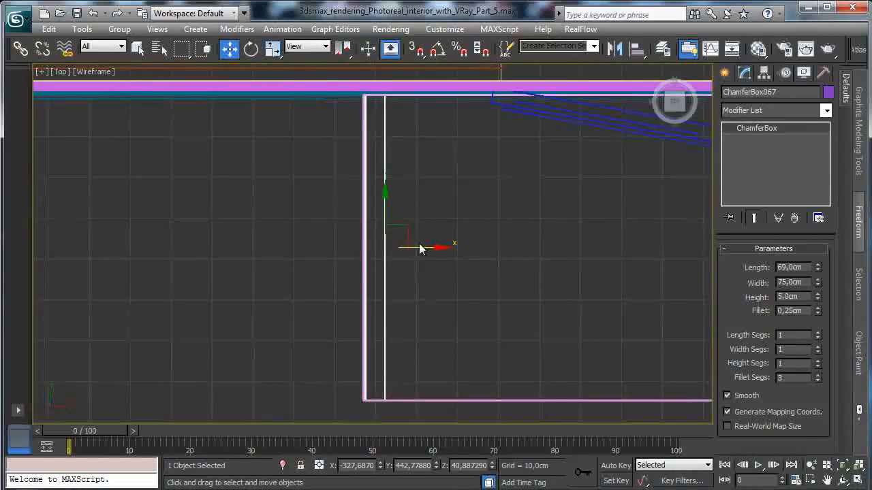
mouse_move(421, 246)
mouse_down()
mouse_move(409, 246)
mouse_move(419, 248)
mouse_up()
- Clone the side panel along X to the right end of the cabinet as an instance, at about X -123.4 cm
click(842, 466)
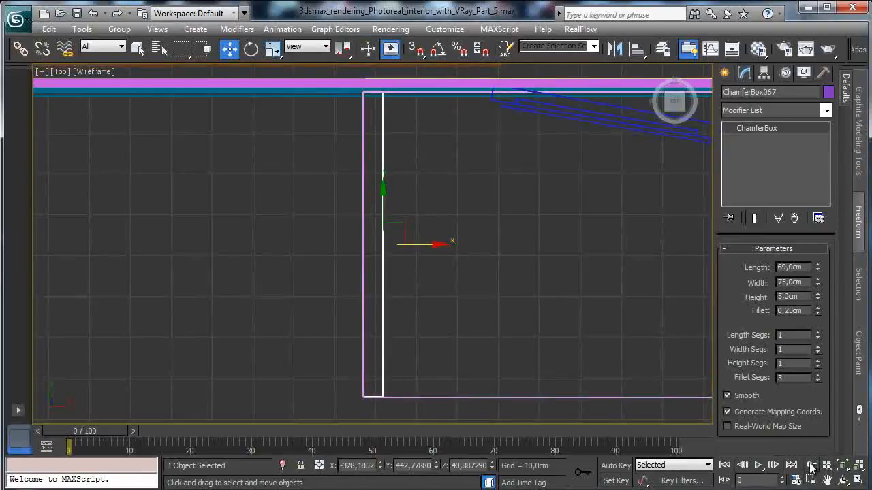
click(812, 465)
drag(502, 306, 489, 389)
click(226, 53)
shift+drag(419, 246, 665, 268)
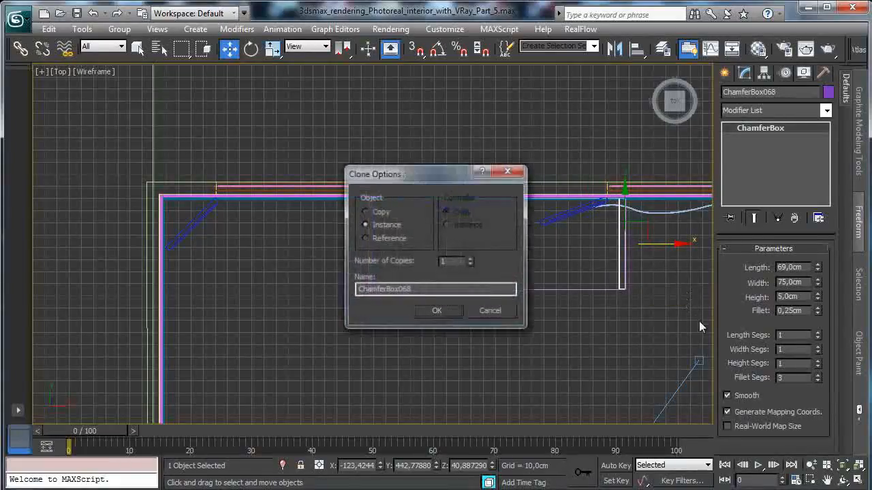
click(436, 311)
- Align the right side panel flush with the right end of the horizontal panels, at about X -123.1 cm
click(810, 480)
drag(604, 193, 657, 307)
click(229, 49)
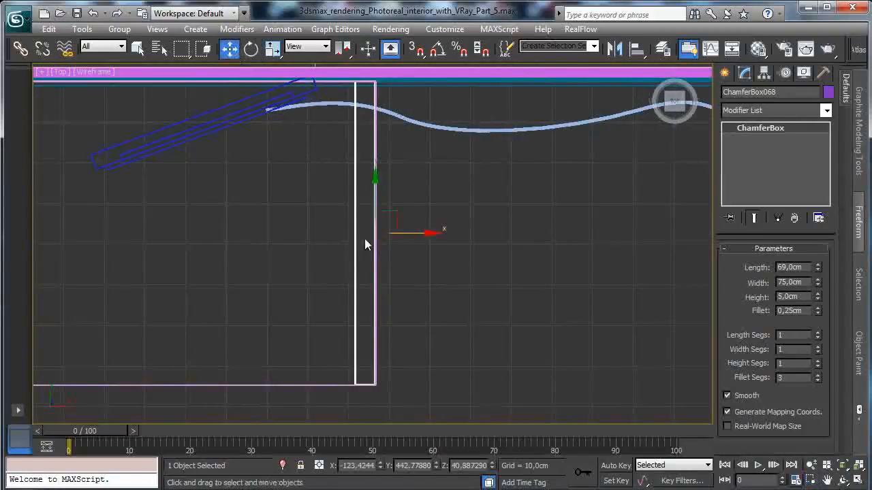
mouse_move(408, 233)
mouse_down()
mouse_move(463, 233)
mouse_move(410, 234)
mouse_up()
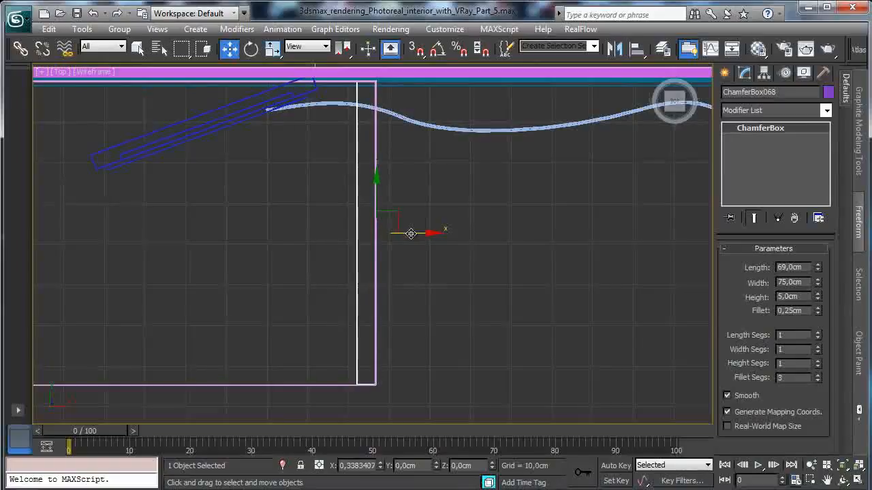
- Clone the cabinet's top panel in place as an independent copy
click(857, 481)
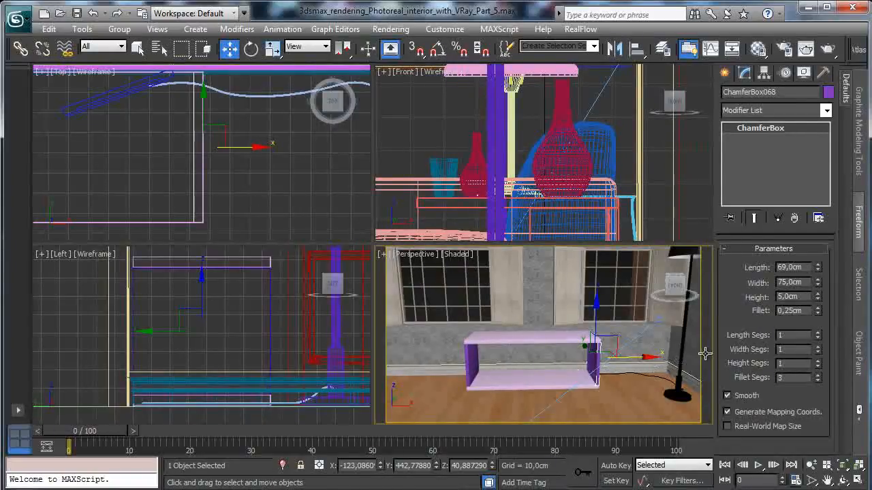
click(498, 336)
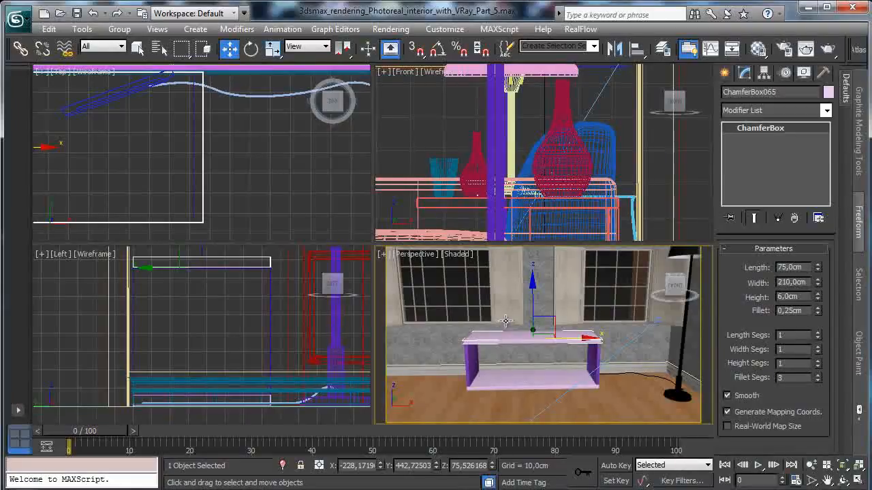
click(49, 28)
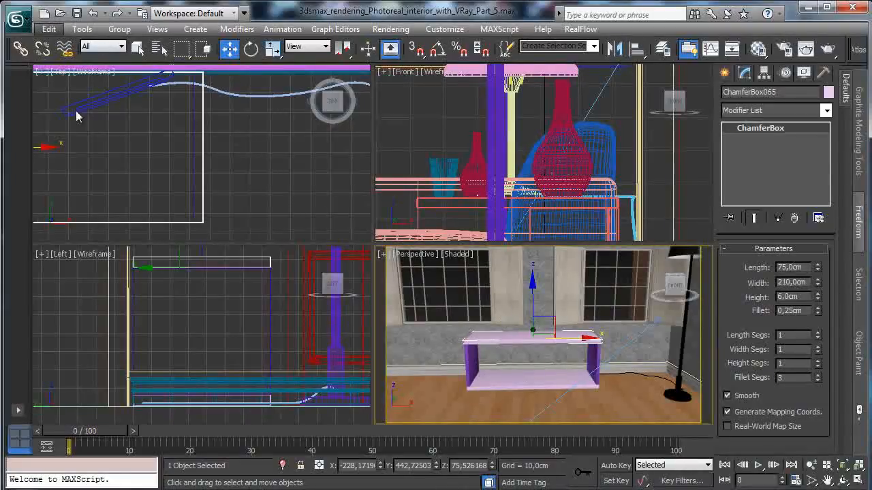
click(80, 130)
click(398, 219)
click(398, 303)
- Lower the copied panel in the Left view to the cabinet's mid-height, at about Z 39.4 cm
right_click(229, 295)
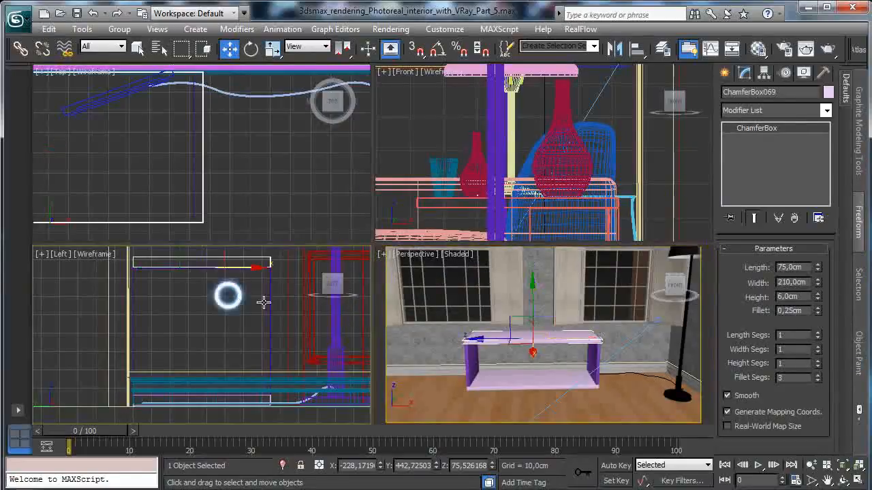
click(858, 481)
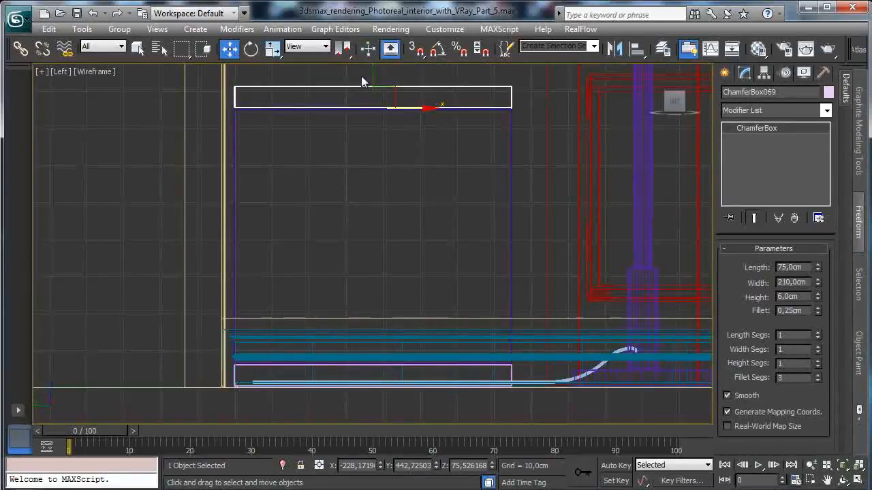
drag(373, 79, 347, 207)
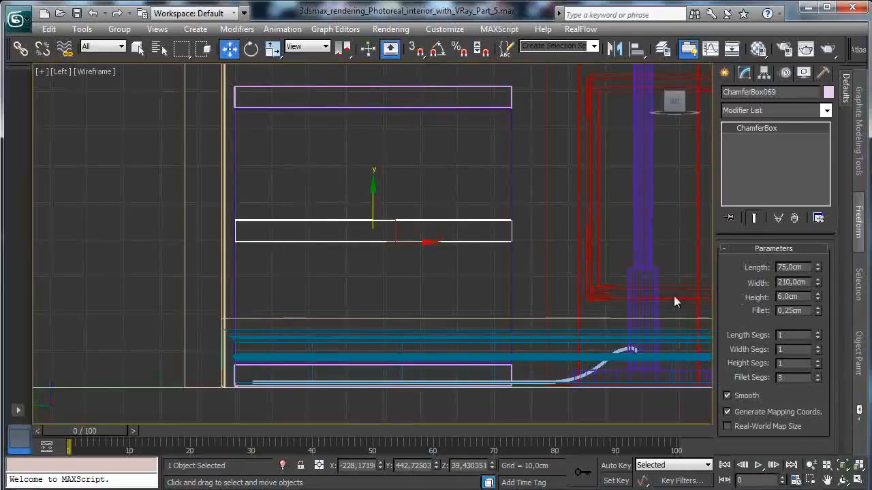
- Set the middle shelf's height to 3 cm and raise the shelf slightly to about Z 40.2 cm
double_click(797, 297)
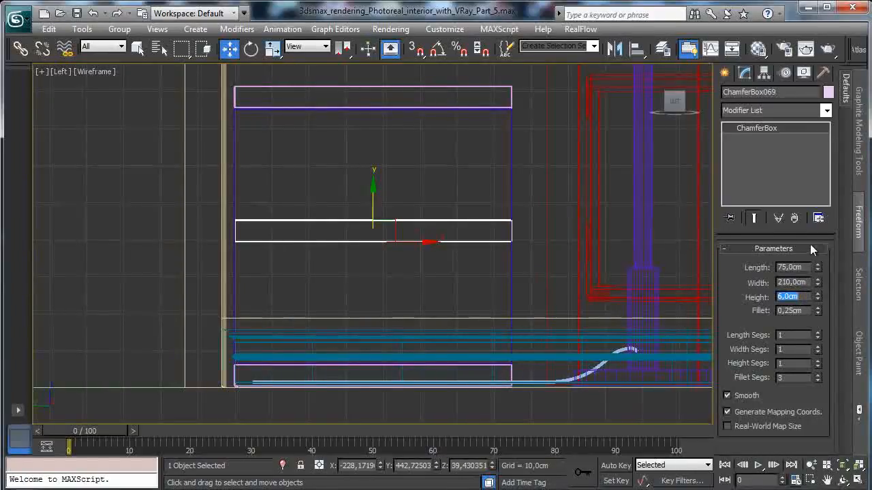
text(4)
key(Return)
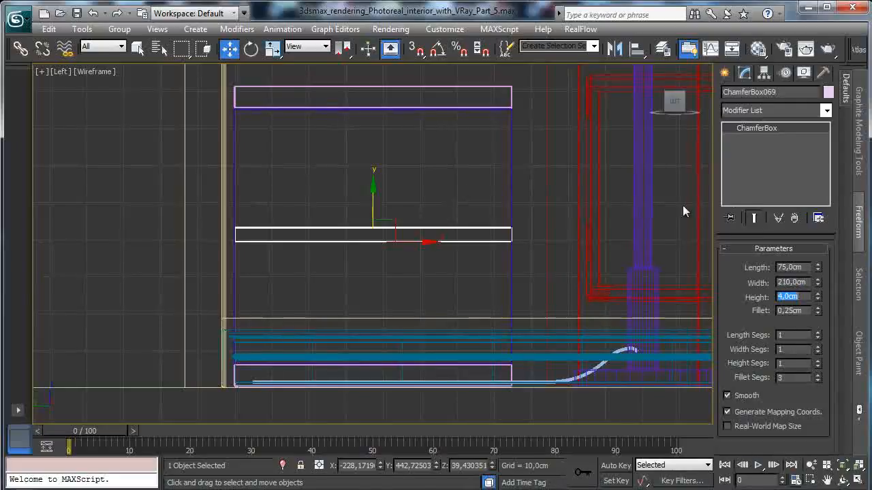
text(3)
key(Return)
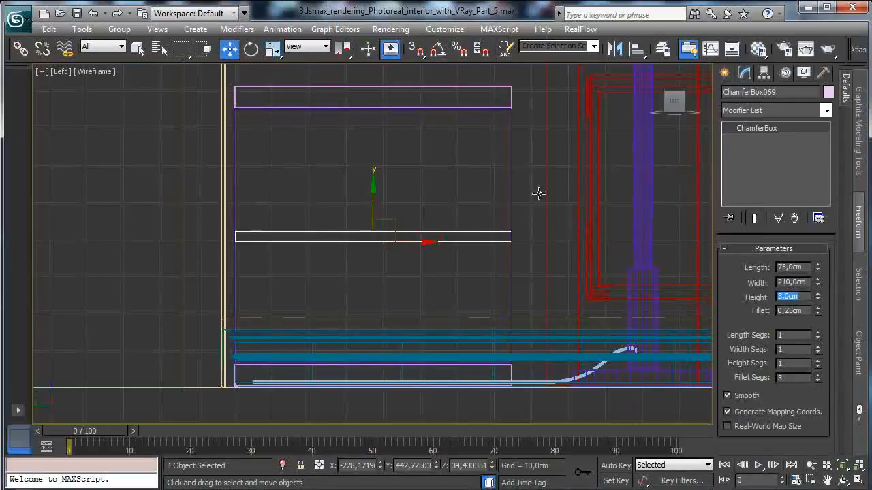
drag(371, 204, 368, 202)
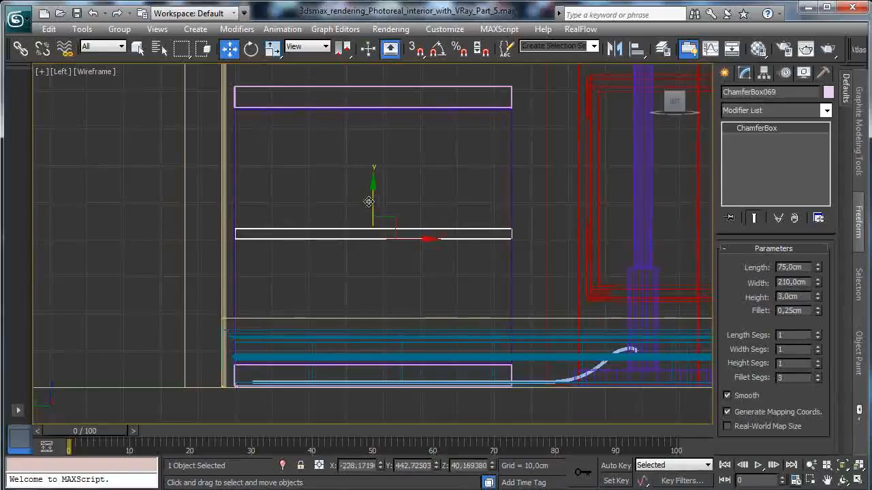
- Narrow the middle shelf to about 197.4 cm wide and raise it to about Z 47.4 cm
click(859, 480)
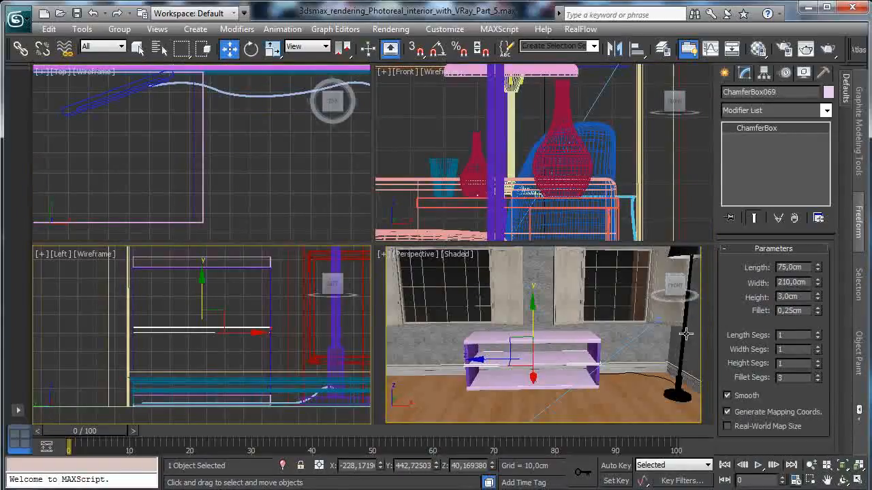
right_click(685, 367)
click(859, 480)
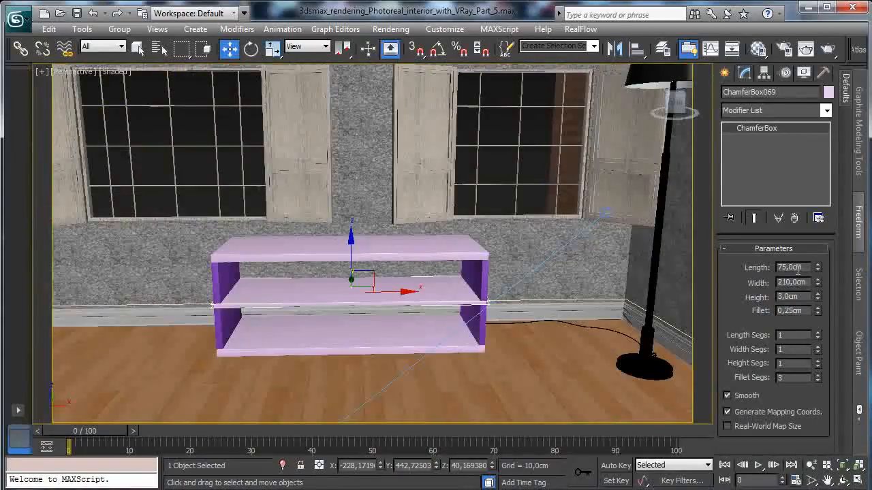
drag(818, 282, 819, 285)
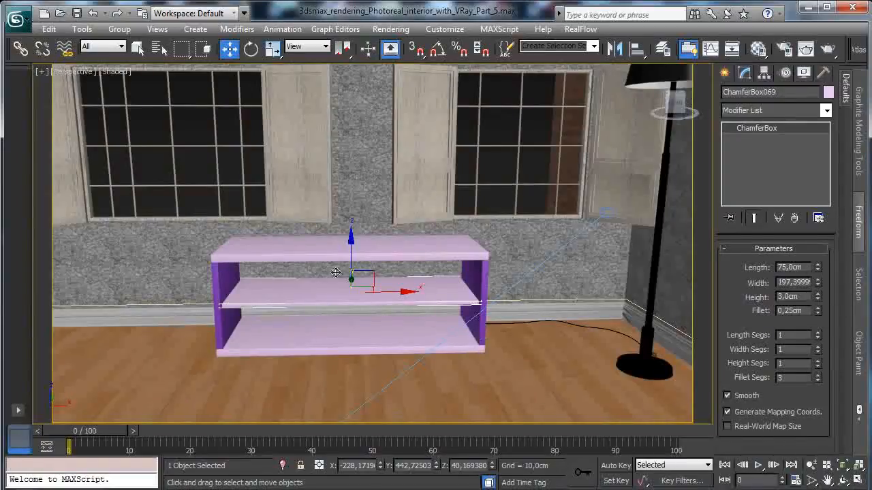
drag(351, 251, 351, 242)
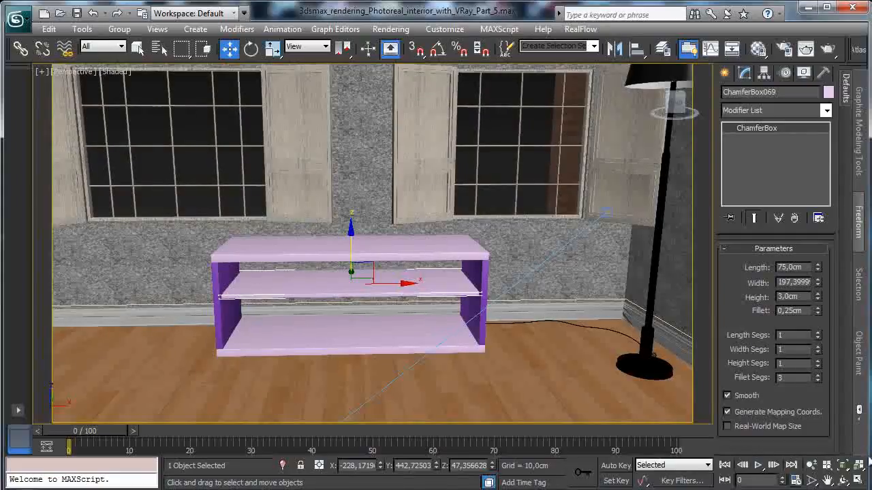
- Clone the cabinet's left side panel as an independent copy and shift it inward to about X -245.4 cm
click(858, 481)
click(472, 348)
click(49, 29)
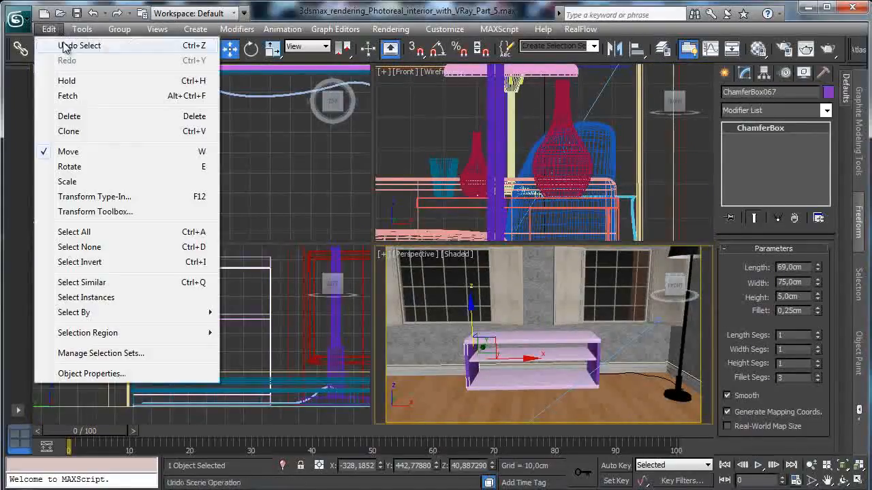
click(90, 132)
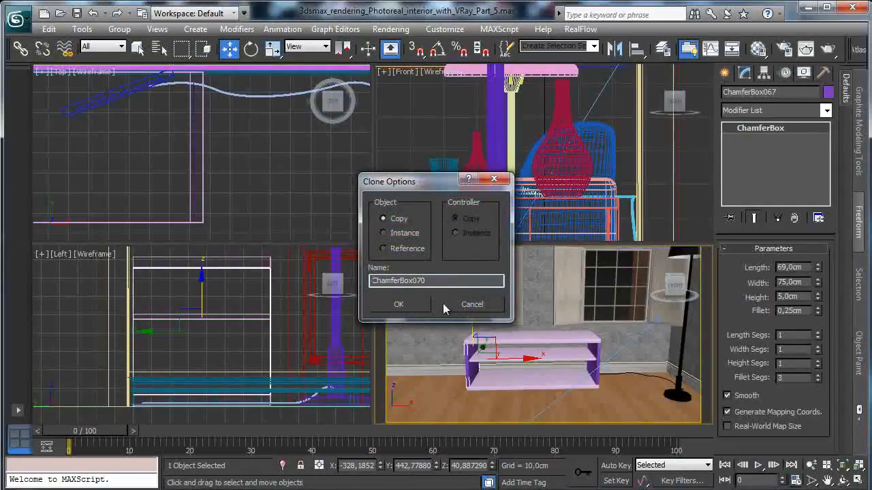
click(418, 311)
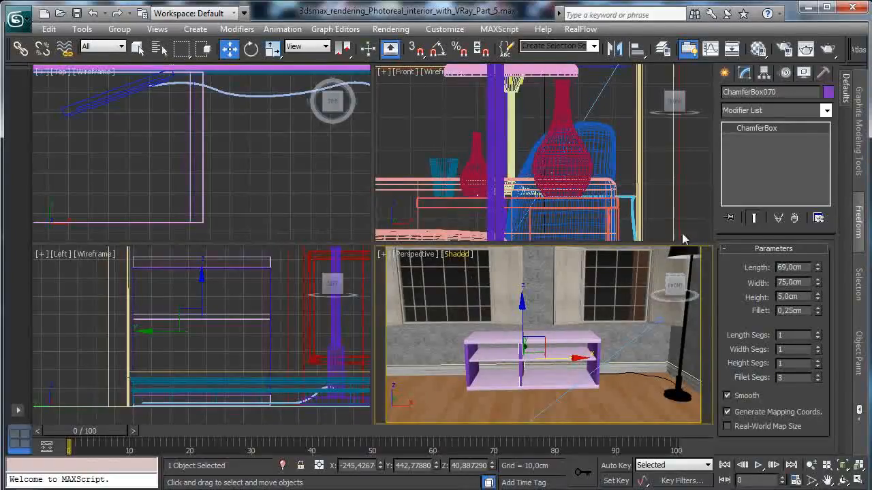
- Set the copied divider panel's height to 3 cm, move it to about X -262.4 cm and check it in the Front view
drag(803, 297, 646, 267)
text(3)
key(Return)
mouse_move(565, 359)
mouse_down()
mouse_move(542, 357)
mouse_move(555, 356)
mouse_up()
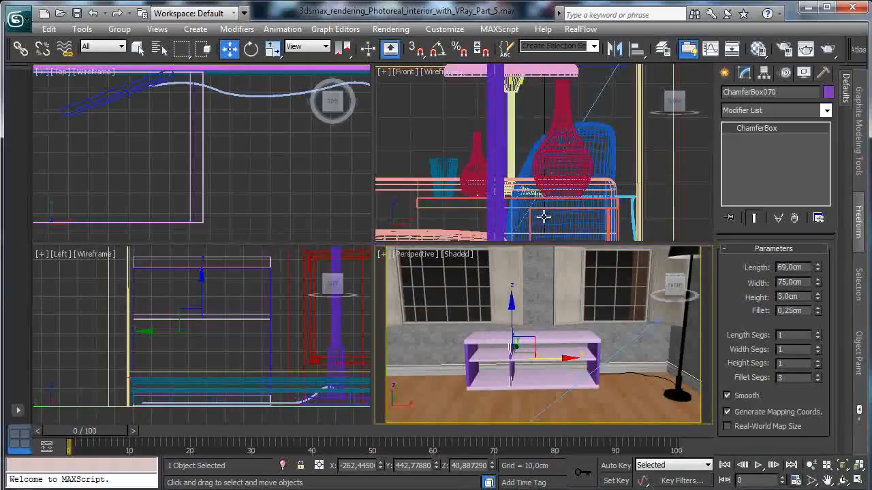
right_click(550, 165)
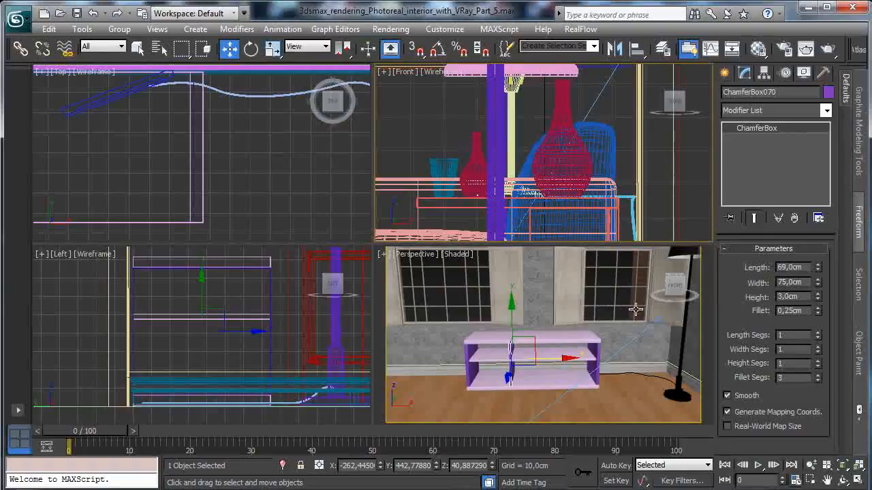
click(842, 466)
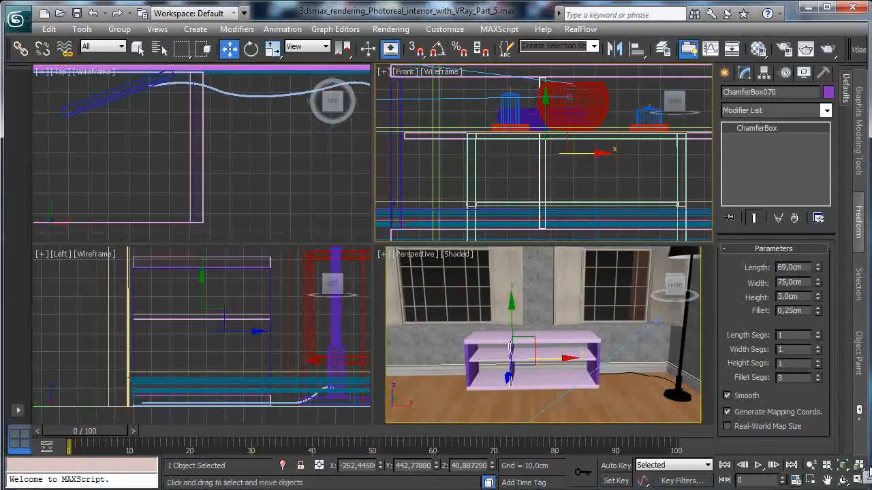
click(859, 466)
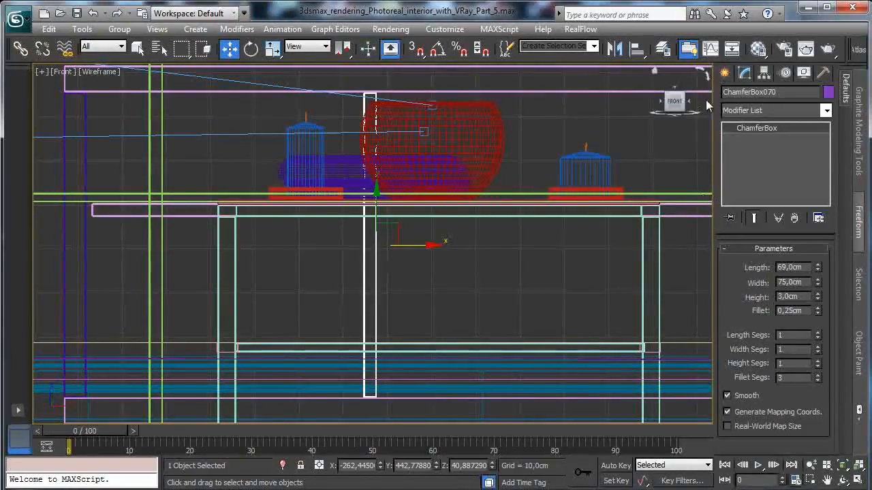
click(858, 480)
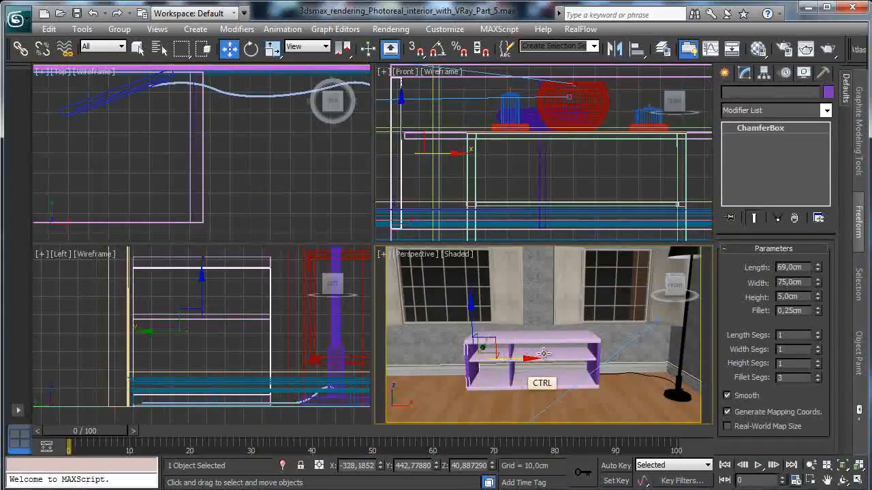
- Select all six cabinet panels and isolate them from the rest of the room
ctrl+click(544, 344)
ctrl+click(524, 337)
ctrl+click(511, 373)
ctrl+click(531, 380)
ctrl+click(592, 371)
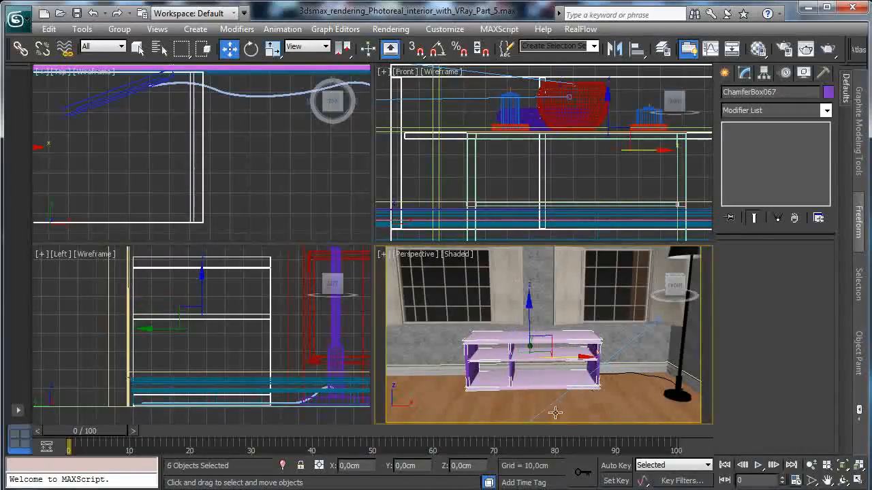
click(282, 465)
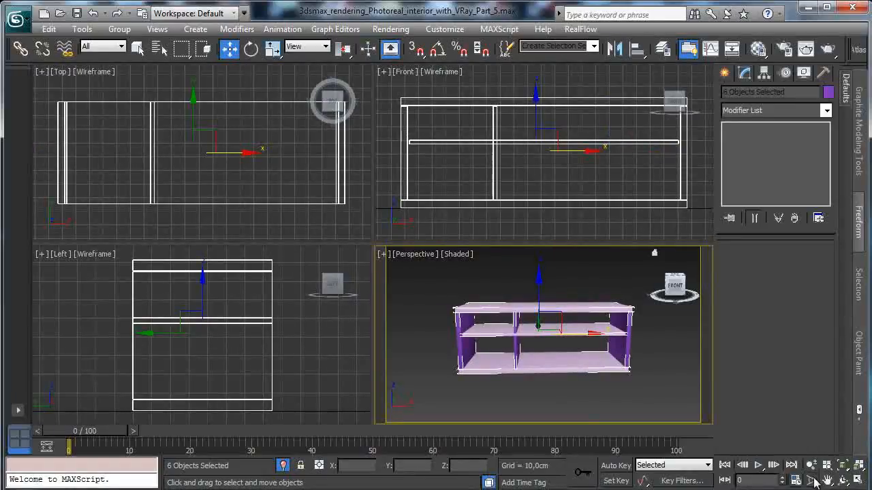
- Set the middle shelf's width to 200.5 cm to fit between the side panels in the Front view
right_click(576, 192)
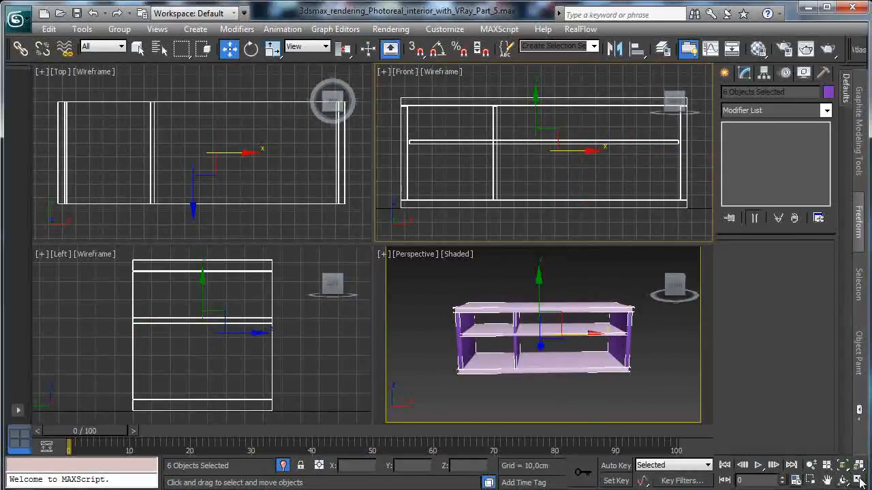
key(alt+w)
click(618, 222)
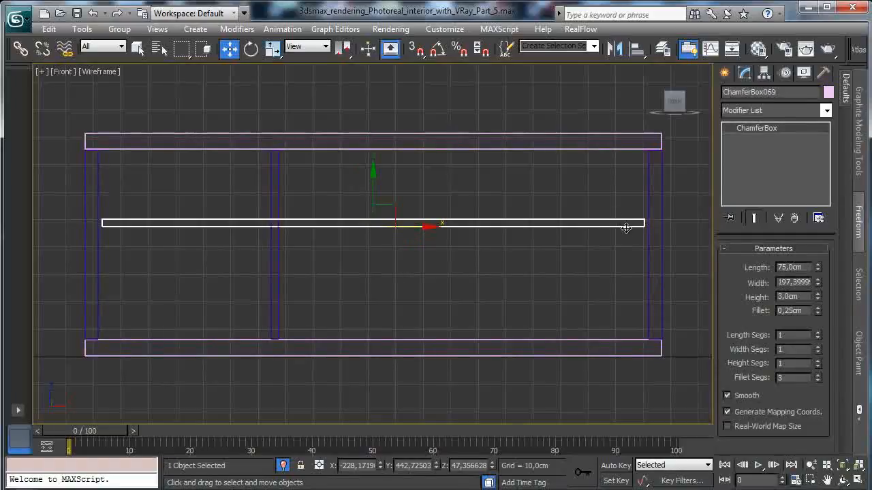
drag(820, 285, 813, 281)
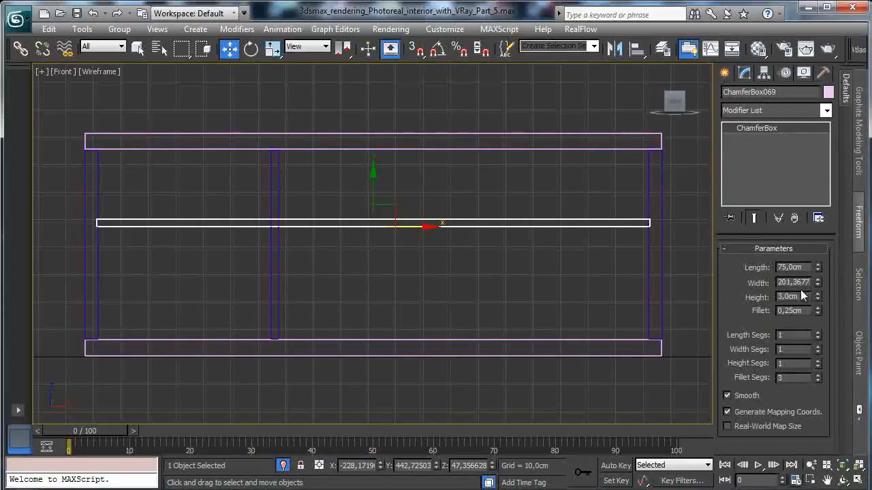
double_click(796, 281)
text(201)
key(Return)
text(200,5)
key(Return)
- Create a chamfer box about 62.7 by 40.9 cm and 1.6 cm thick filling the cabinet's lower-left compartment in the Front view
click(725, 72)
click(752, 173)
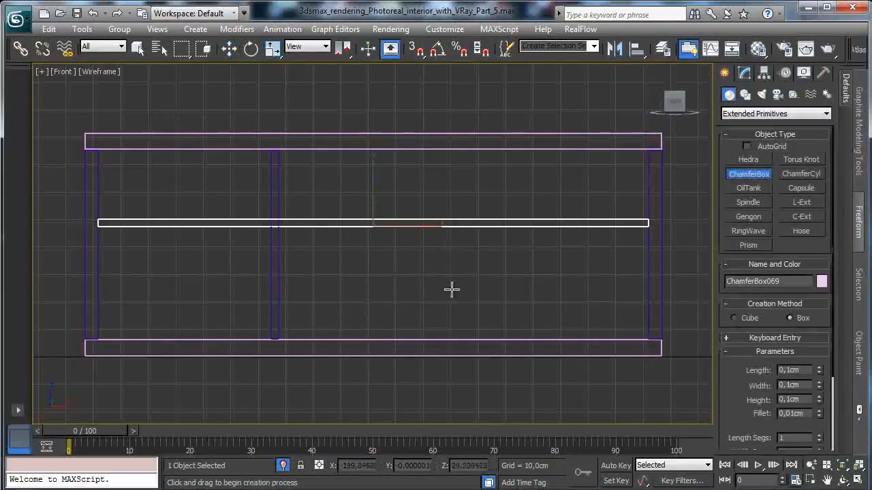
key(ctrl+w)
drag(89, 214, 308, 358)
click(752, 173)
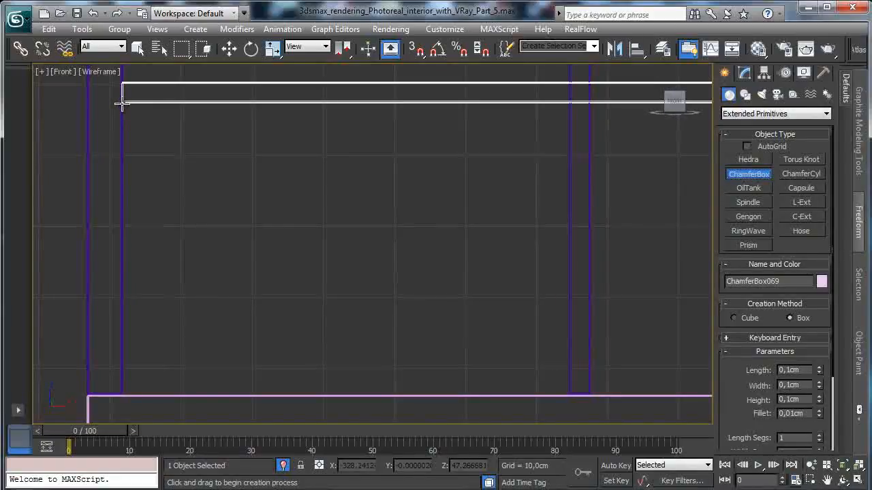
drag(123, 104, 569, 396)
click(568, 383)
click(558, 368)
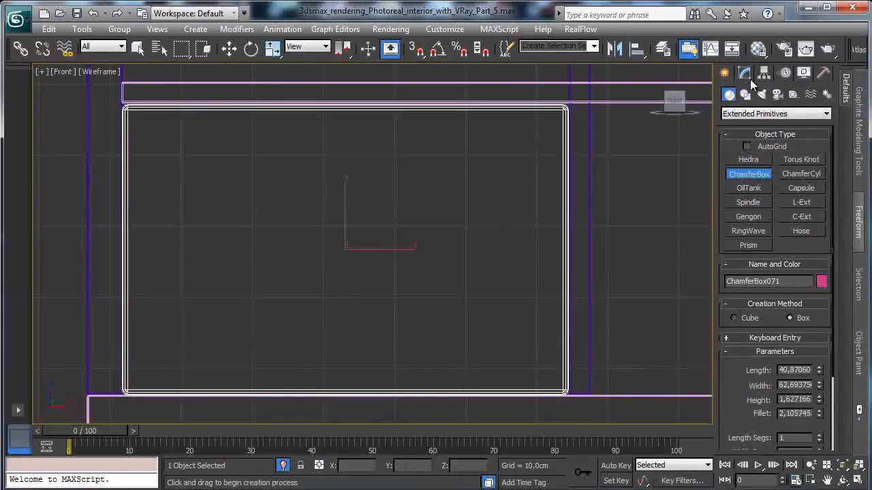
- Set the new front panel's fillet to 0.25 cm
click(748, 75)
double_click(790, 310)
text(0,25)
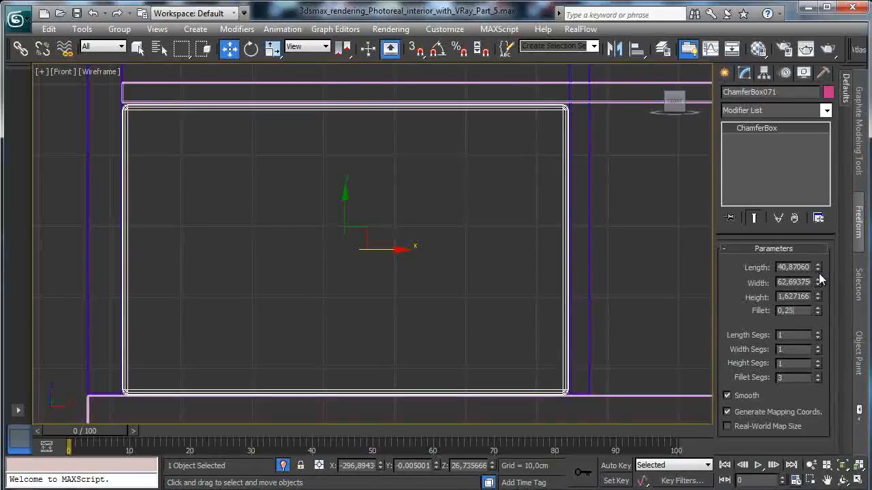
key(Return)
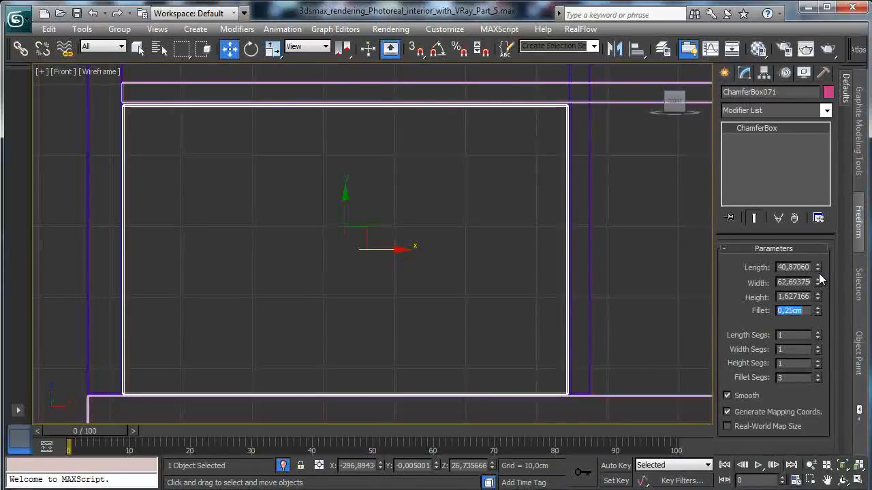
click(860, 480)
right_click(171, 88)
right_click(208, 292)
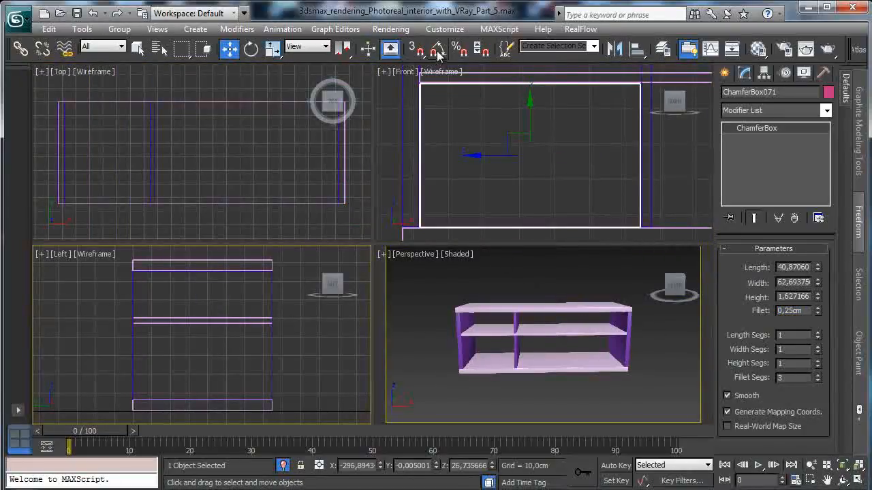
click(614, 49)
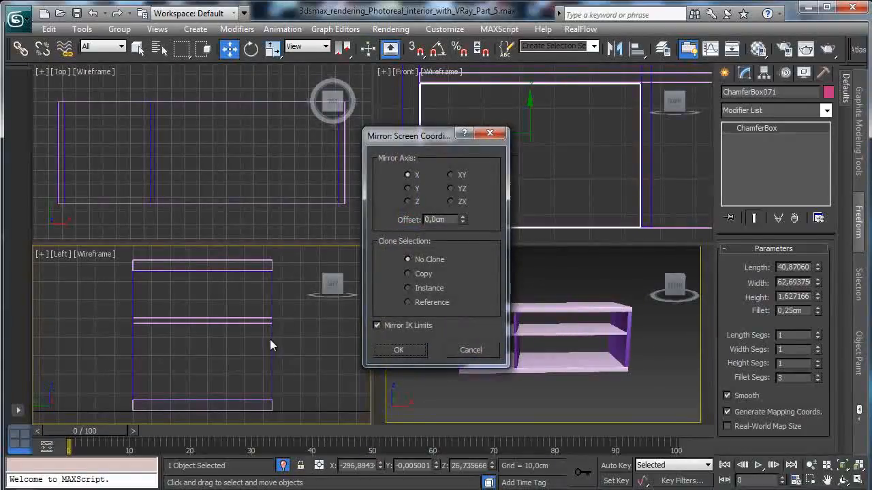
click(470, 351)
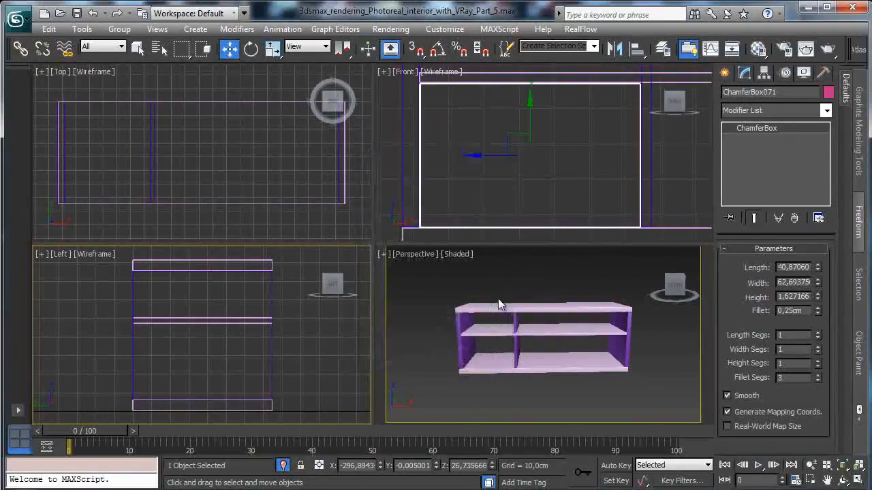
- Move the front panel along Y into the cabinet in the Top view, to about Y 415.9 cm
right_click(281, 306)
right_click(238, 193)
right_click(241, 205)
click(811, 465)
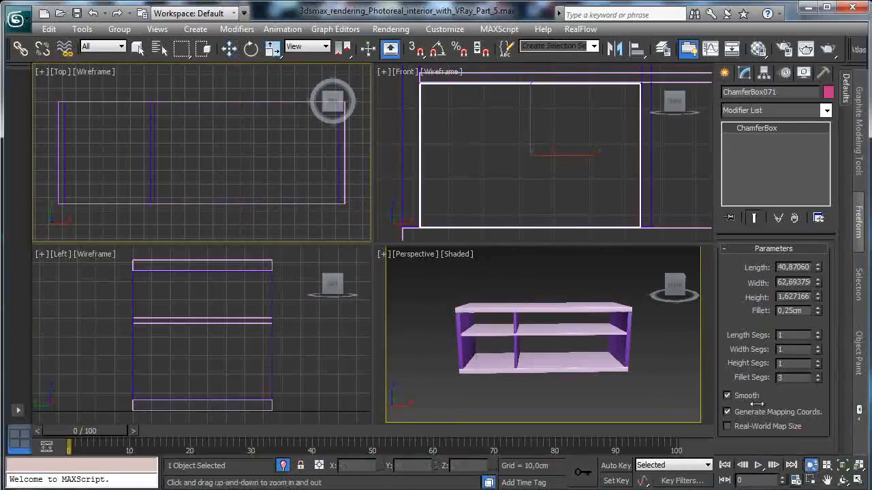
drag(201, 134, 237, 140)
click(229, 47)
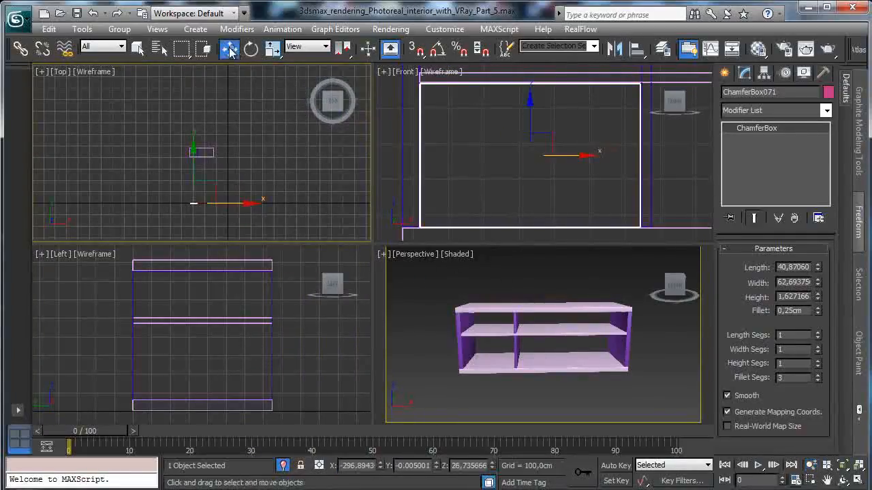
drag(195, 165, 195, 121)
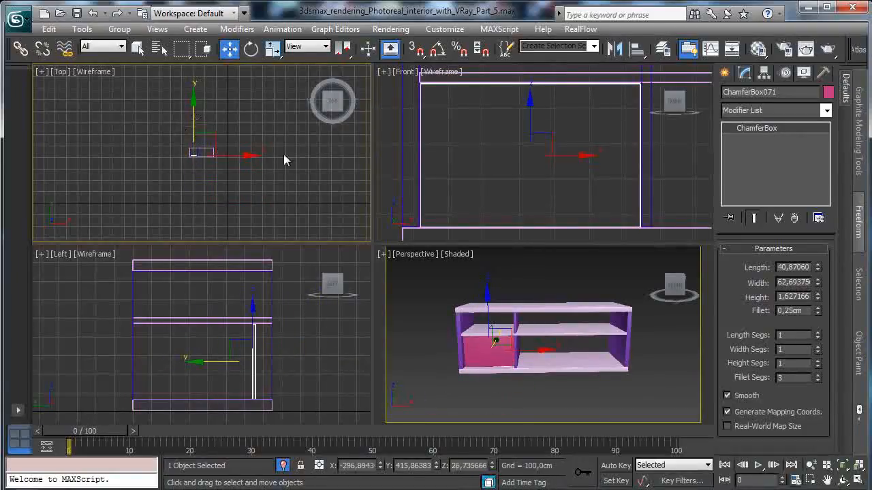
- Align the front panel flush with the cabinet's front edge in the Top view, at about Y 406.9 cm
click(843, 465)
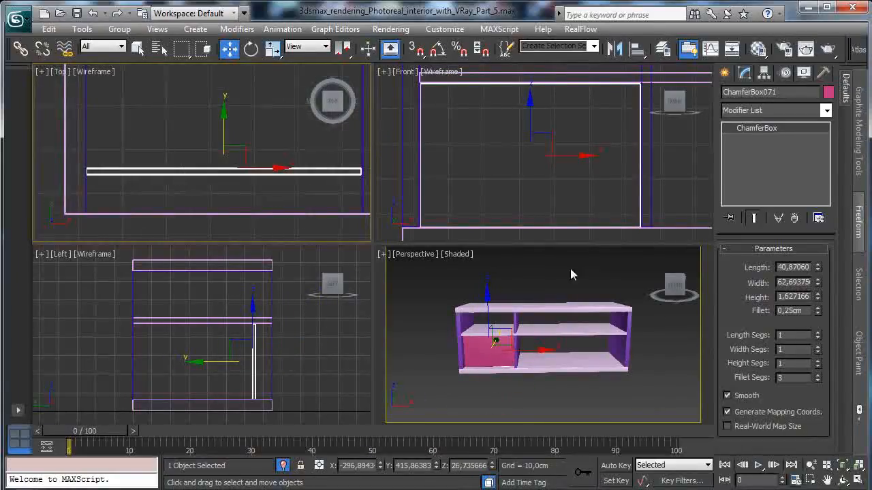
click(858, 480)
drag(416, 235, 399, 312)
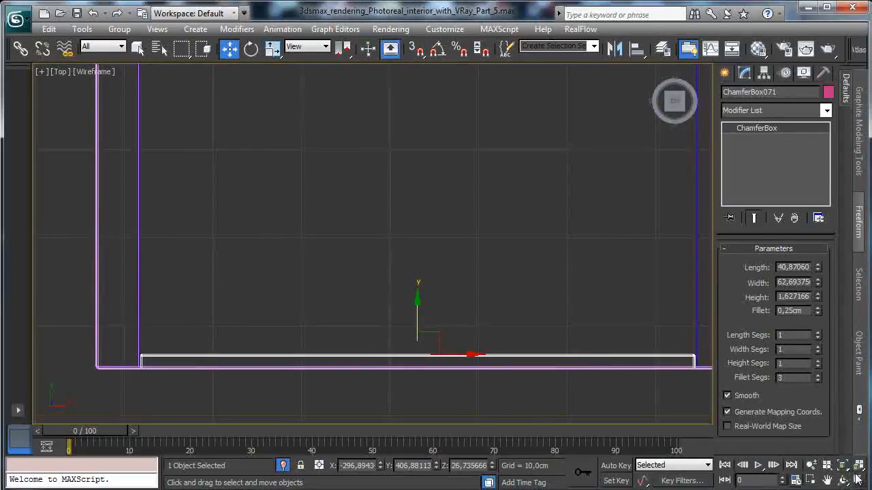
key(alt+w)
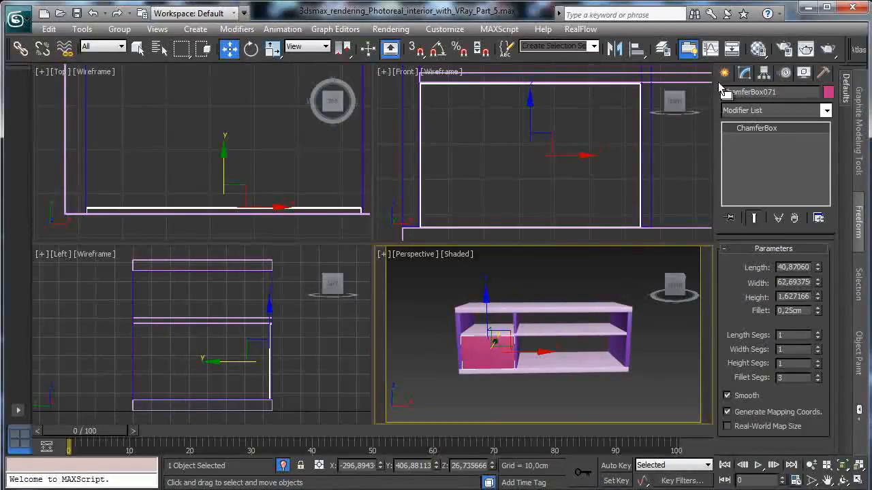
- Create a standard box about 134.3 by 40.4 cm and 5.1 cm thick filling the cabinet's lower-right compartment in the Front view
right_click(644, 154)
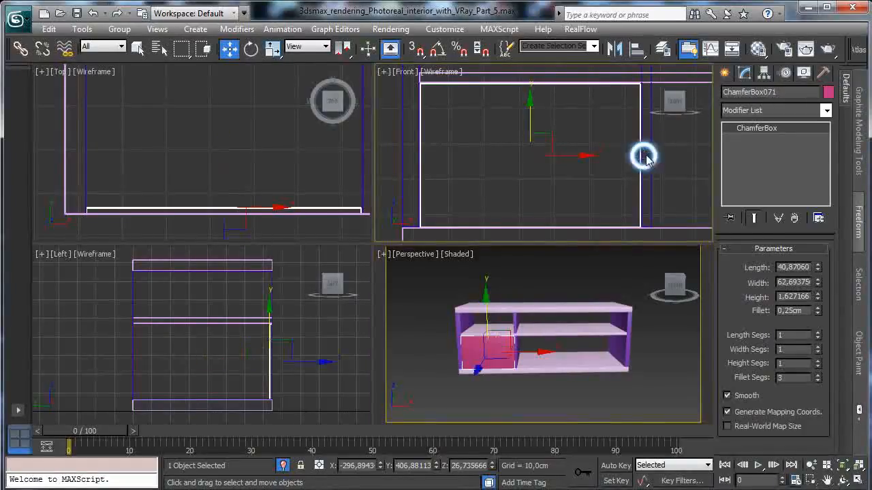
click(724, 73)
click(747, 114)
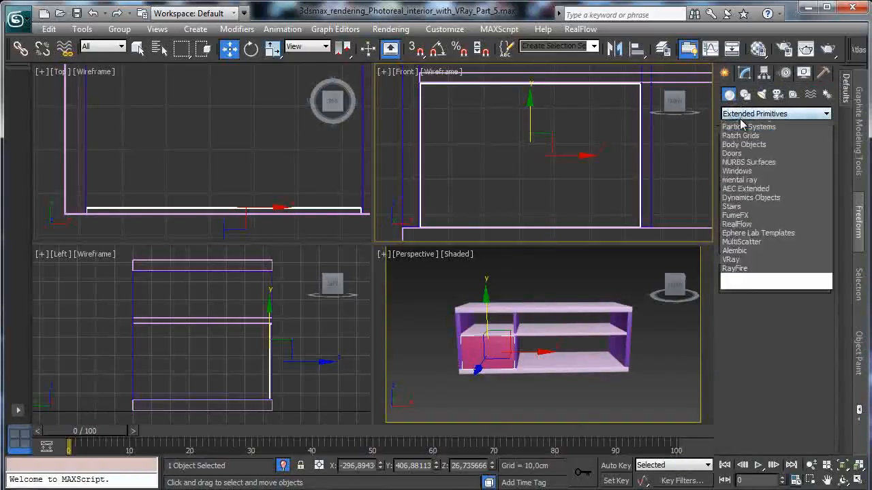
click(743, 127)
click(748, 159)
right_click(619, 169)
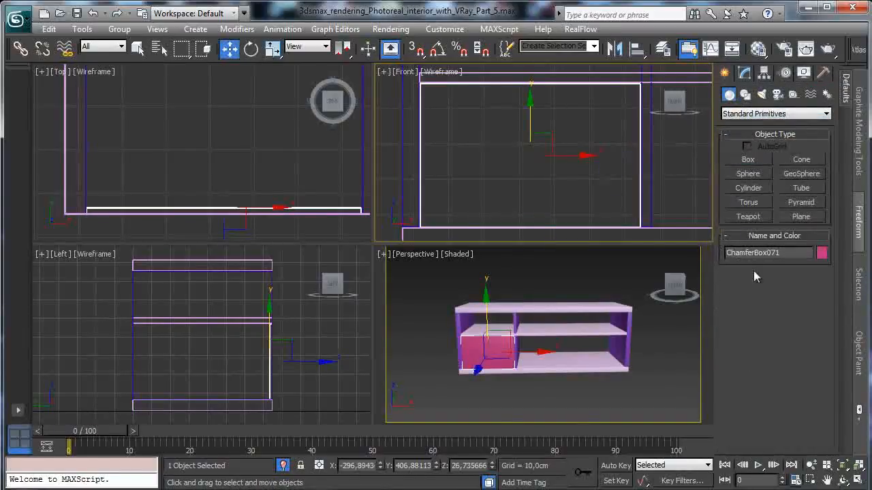
click(858, 480)
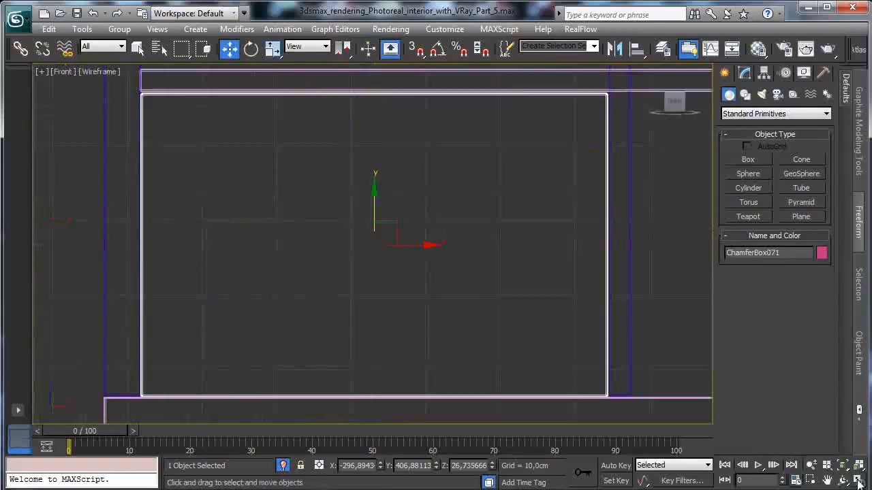
click(810, 465)
drag(522, 272, 132, 310)
click(827, 480)
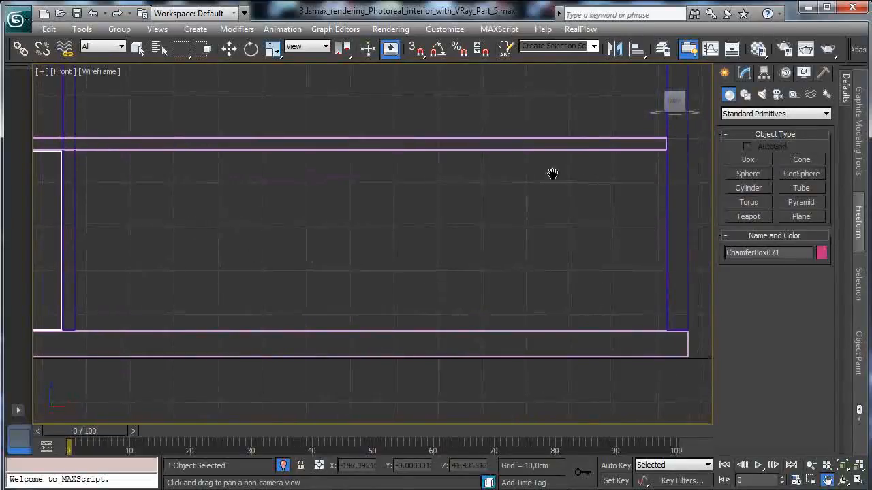
click(737, 160)
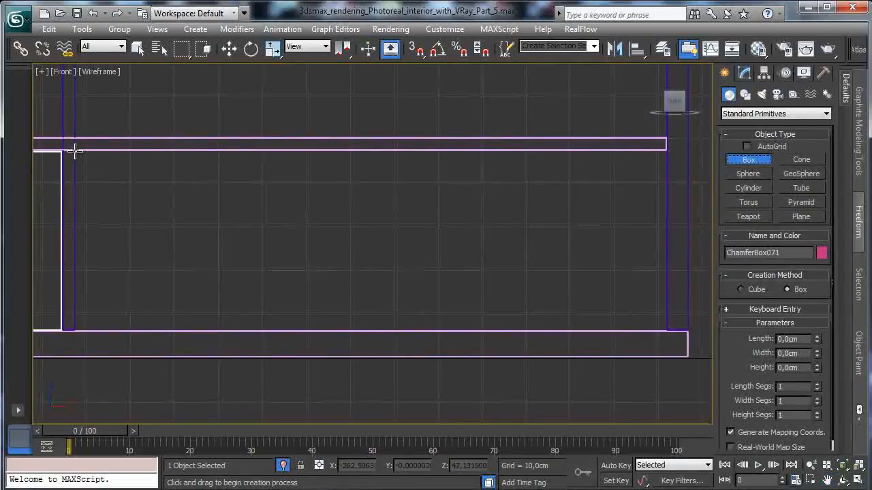
drag(75, 150, 665, 329)
click(665, 306)
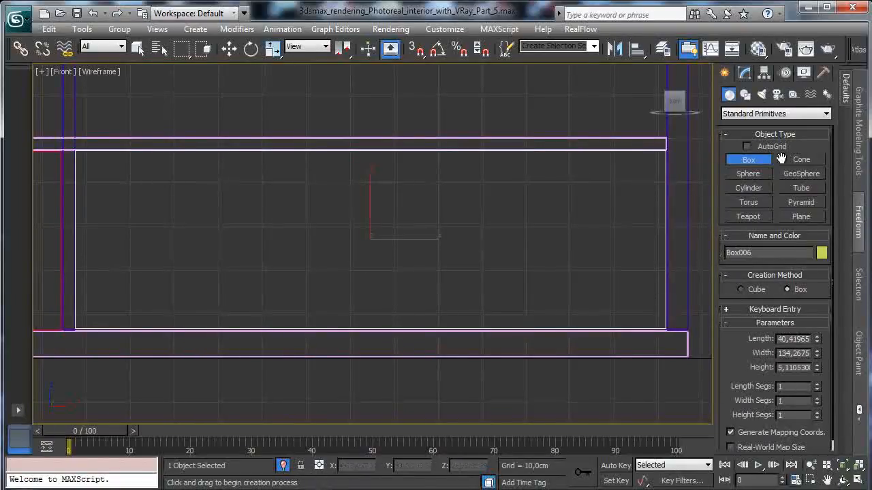
- Increase the new box's length to about 40.8 cm so it fills the compartment's full height
click(743, 72)
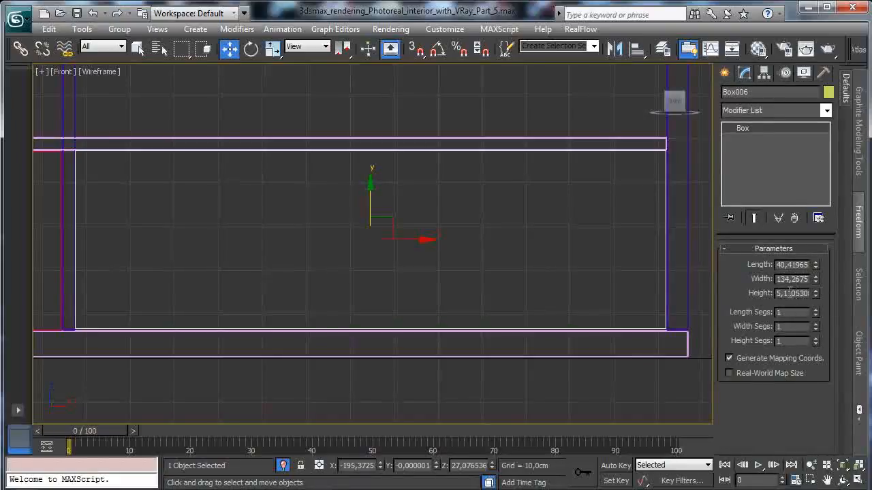
drag(814, 268, 810, 266)
click(816, 268)
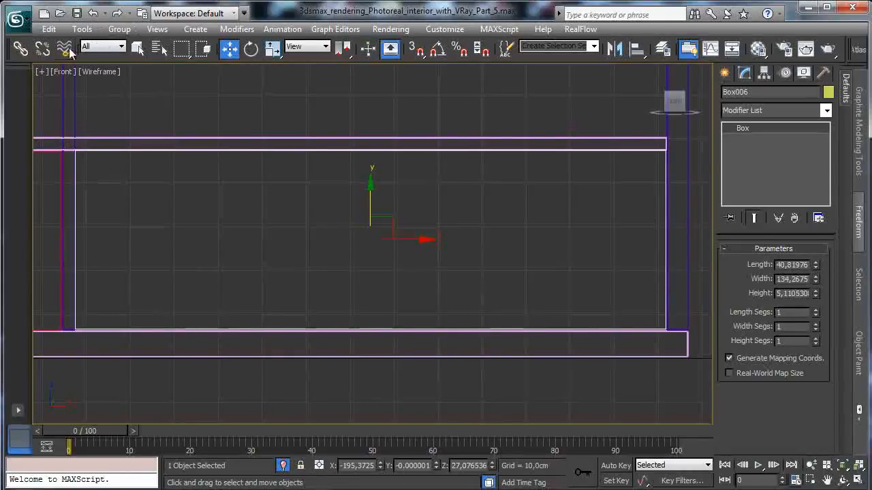
- Set the height of both the pink chamfer-box front panel and the wide yellow box to 2 cm
click(137, 46)
click(60, 173)
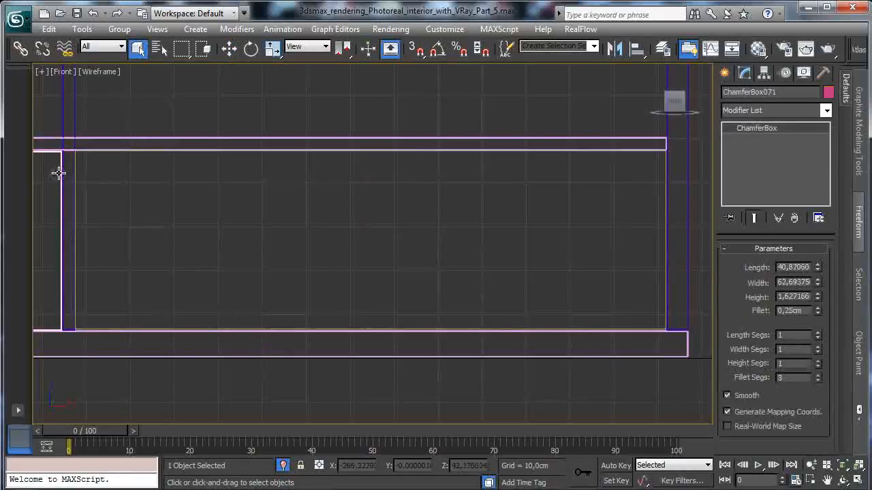
double_click(799, 294)
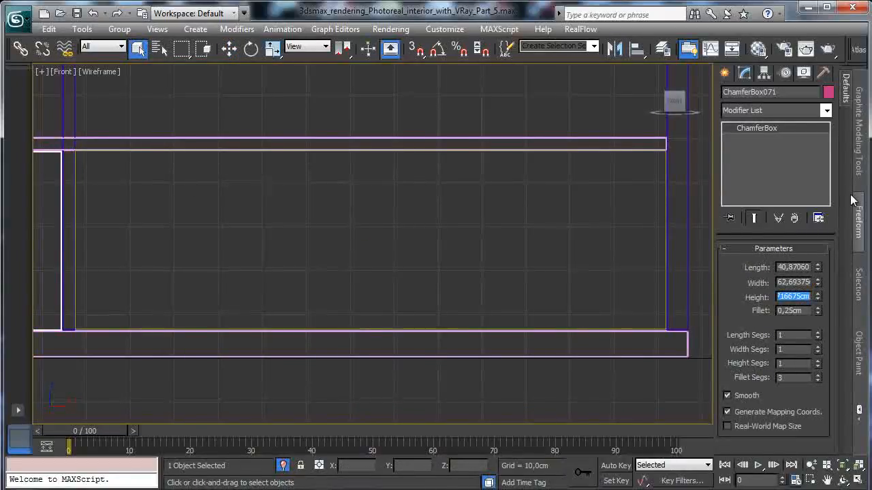
text(2)
key(Return)
click(665, 193)
double_click(792, 293)
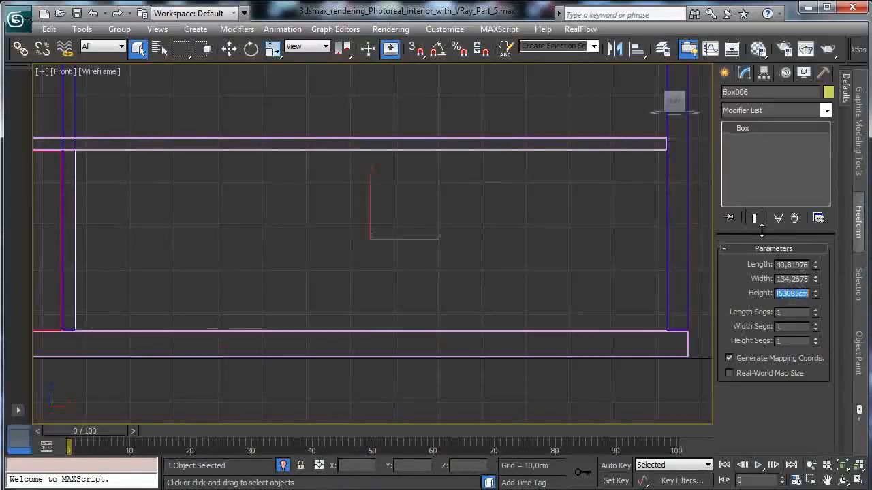
text(2)
key(Return)
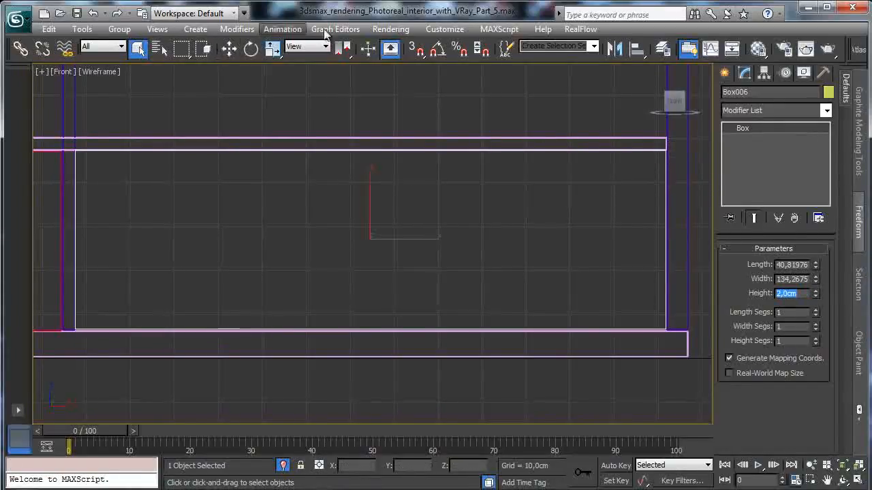
- Align the yellow box to the pink front panel in Y and Z position, pivot point to pivot point, using the Front view
click(637, 48)
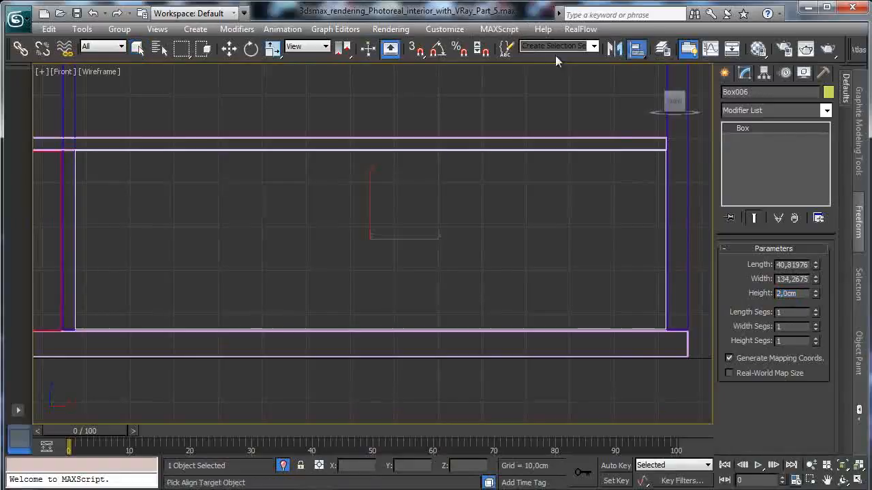
click(65, 188)
click(372, 165)
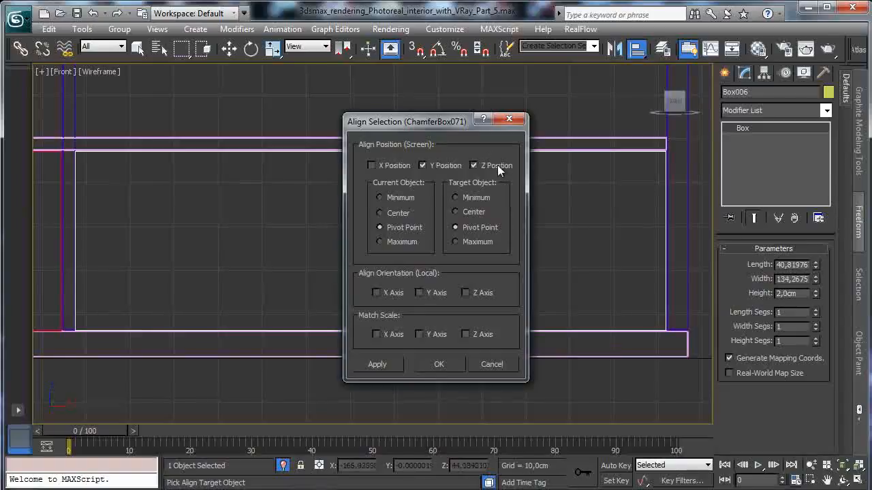
click(496, 165)
click(423, 166)
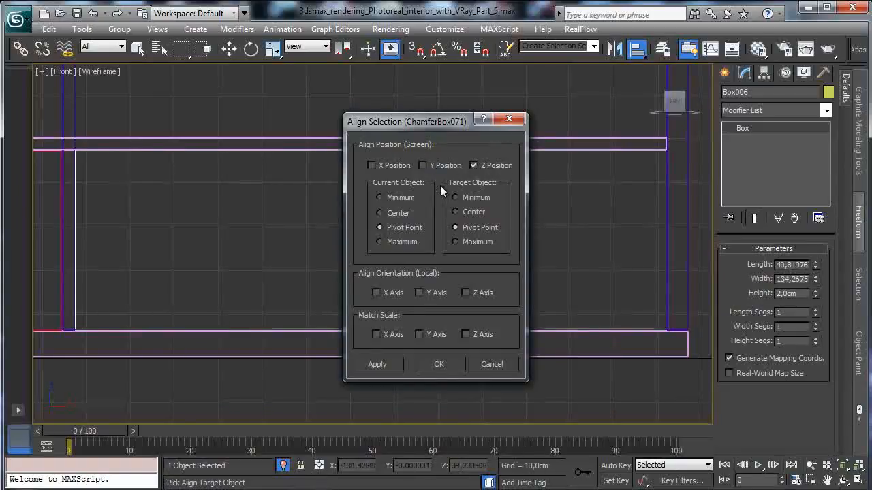
click(439, 364)
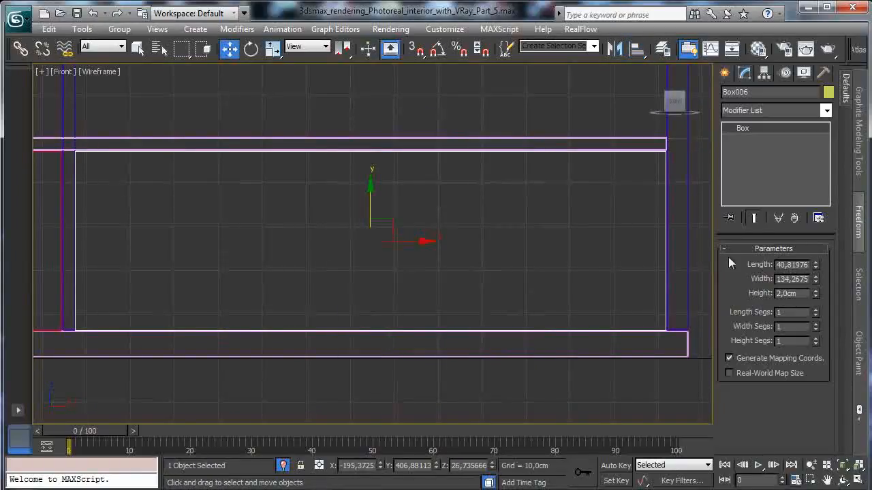
- Create a thin vertical cutter box about 64.9 by 0.15 cm and 26.8 cm deep across the middle of the yellow panel in the Front view
click(723, 73)
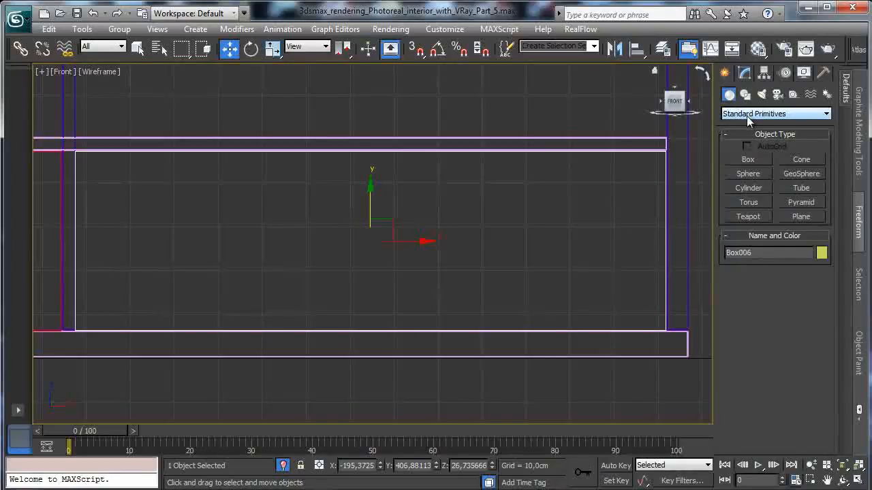
click(748, 160)
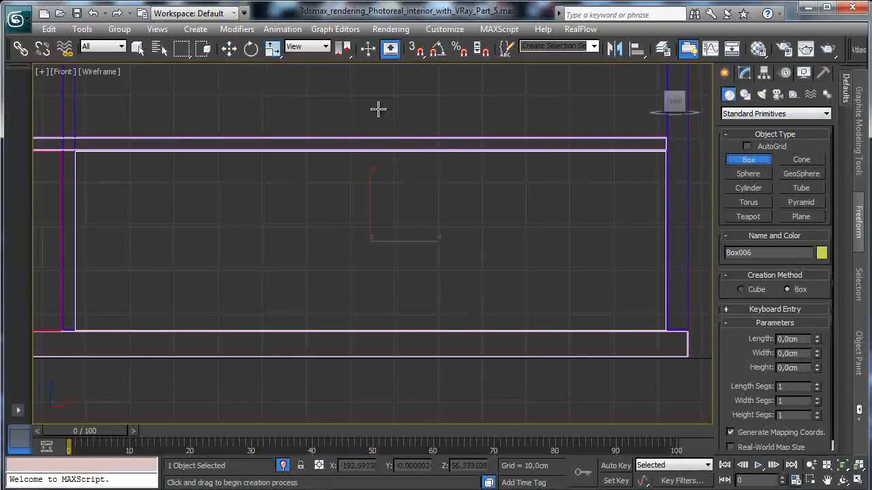
click(137, 47)
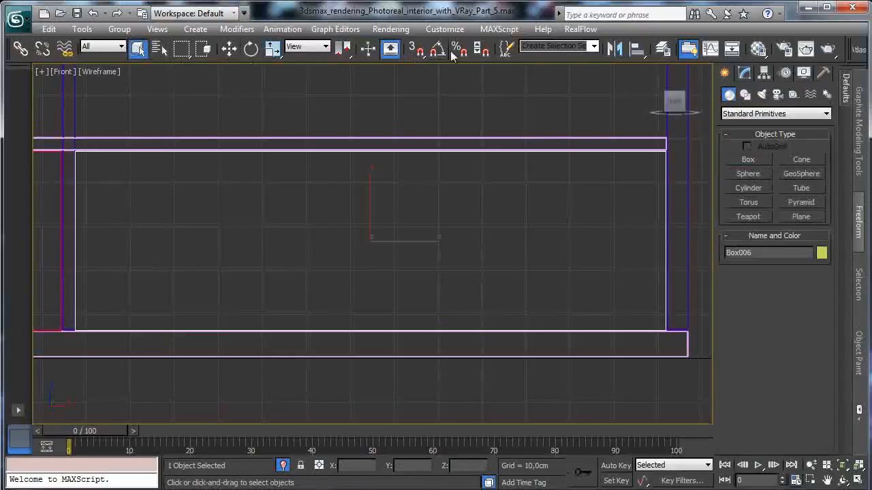
click(747, 158)
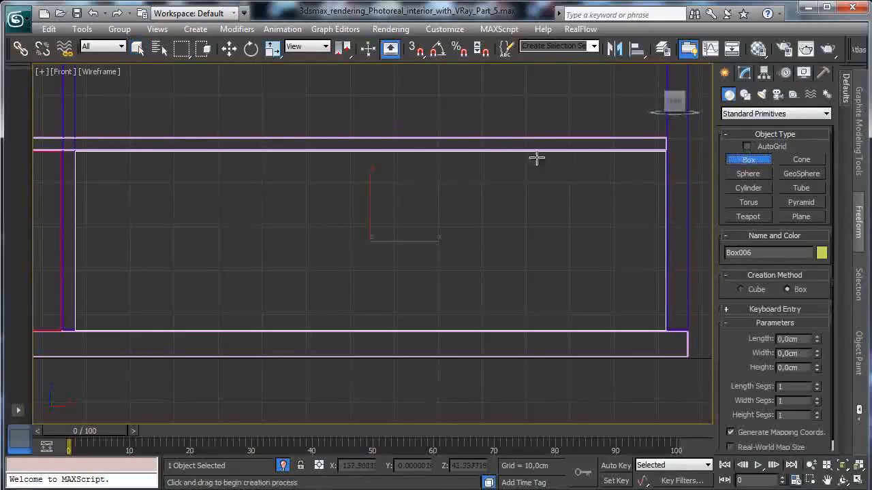
drag(365, 94, 364, 379)
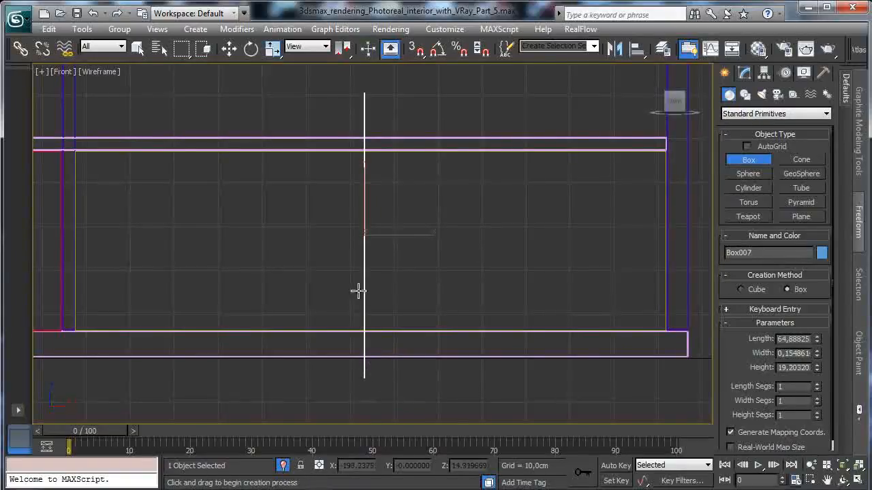
click(372, 261)
key(alt+w)
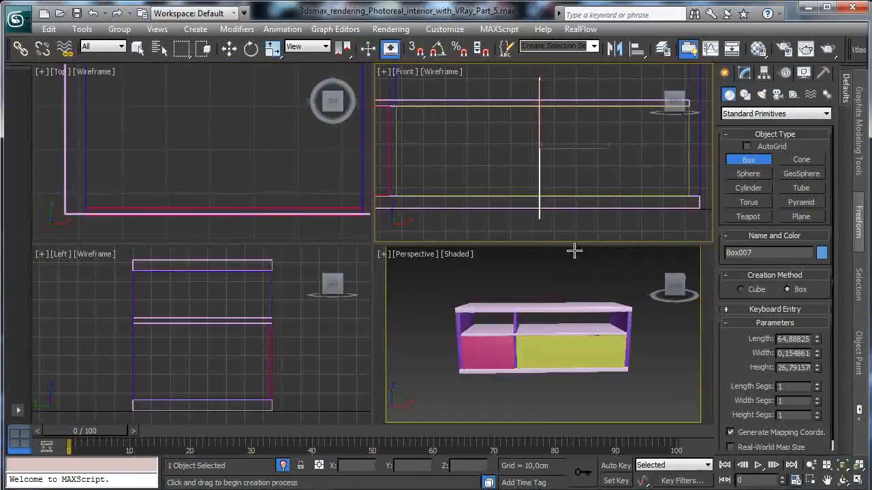
- Align the cutter box to the yellow panel in X, Y and Z by pivot points, and shift it toward the cabinet through the panel
click(229, 49)
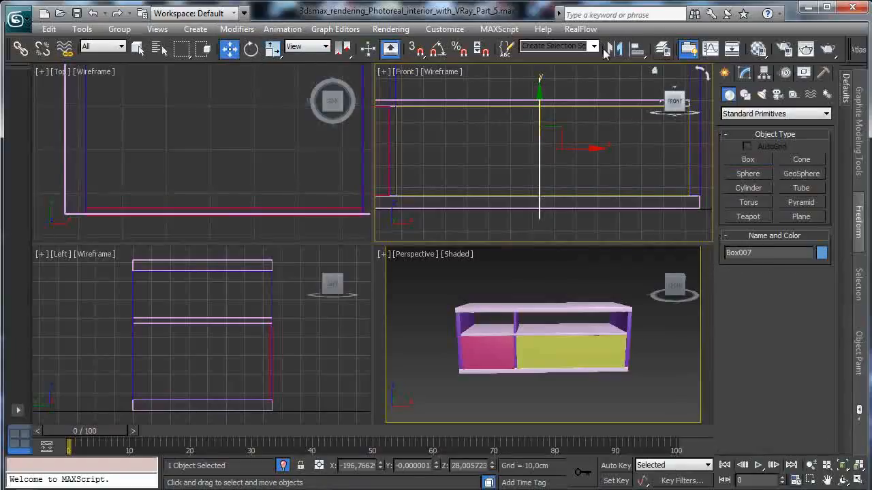
click(637, 48)
click(594, 345)
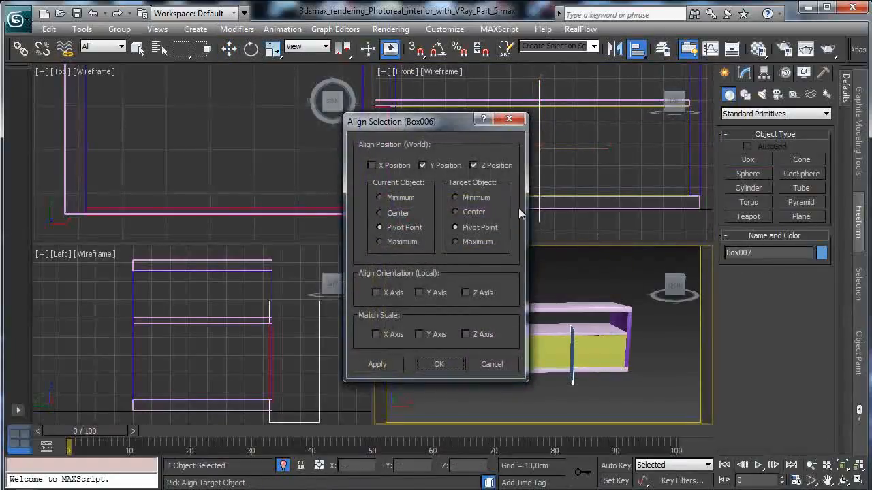
click(402, 168)
drag(439, 135, 291, 140)
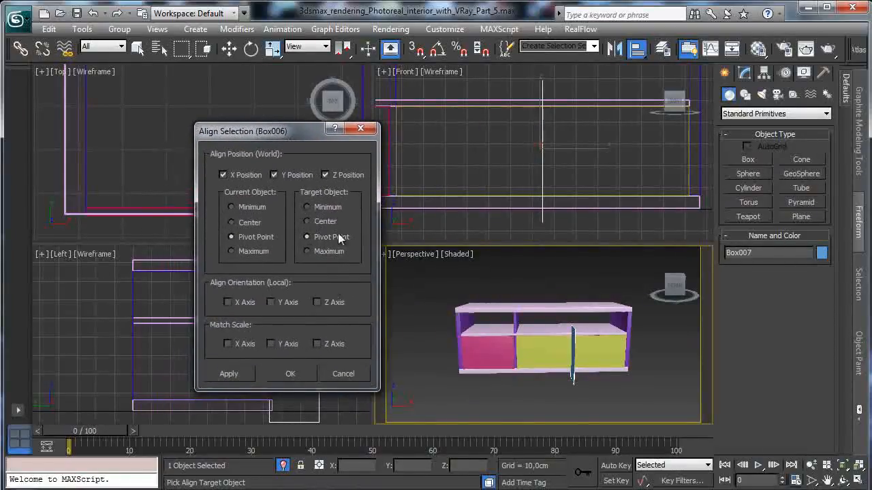
click(292, 373)
right_click(323, 357)
drag(282, 362, 297, 362)
- Subtract the thin cutter box from the yellow panel with ProBoolean
click(610, 346)
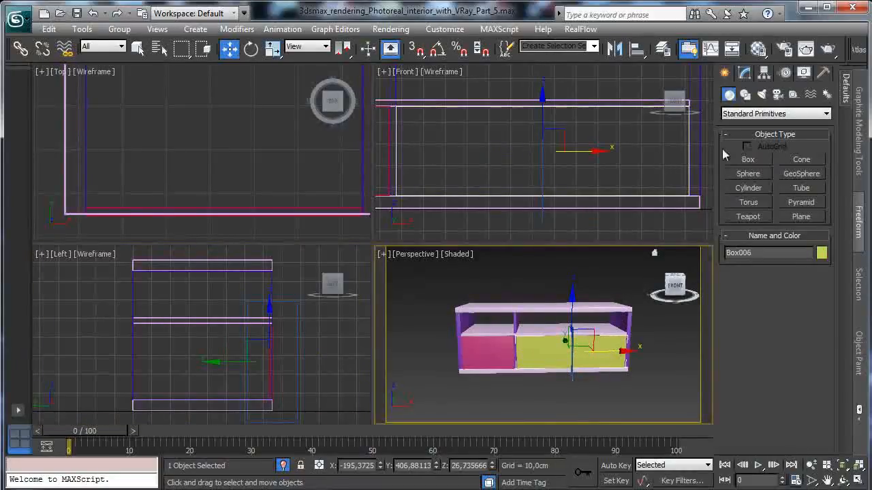
click(750, 114)
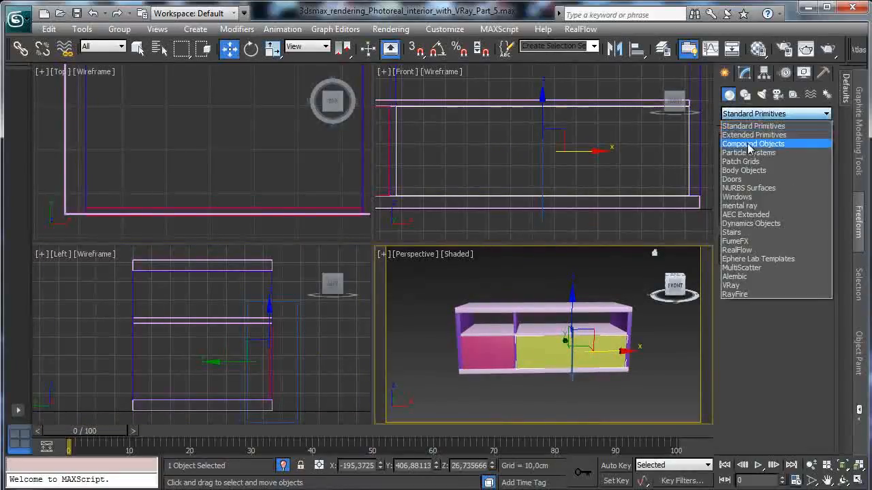
click(750, 144)
click(748, 203)
click(773, 303)
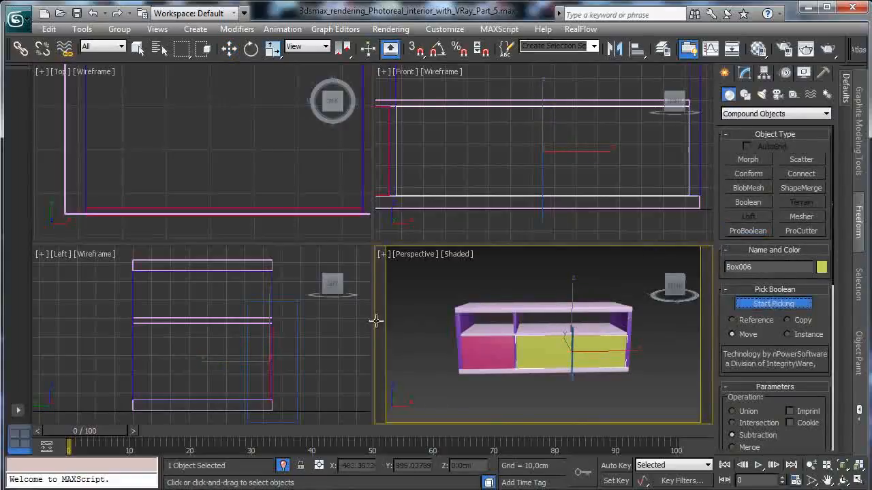
click(299, 333)
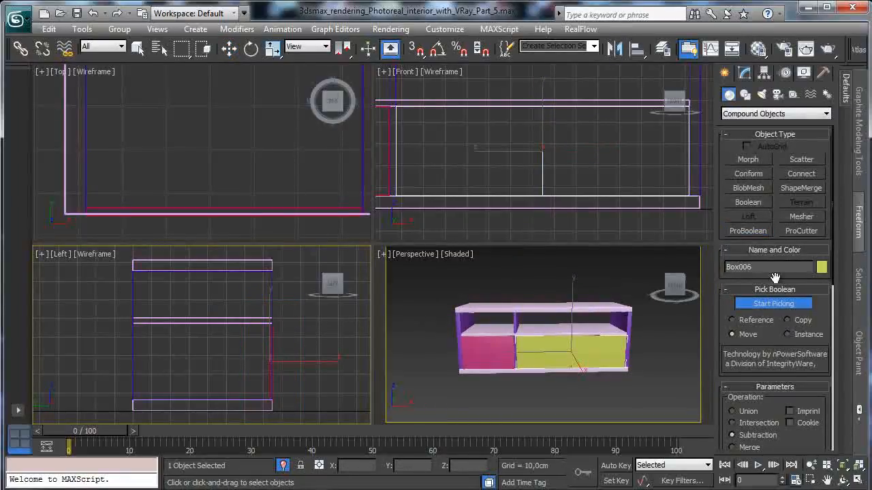
- Convert the cut yellow panel to an Editable Poly
click(744, 73)
click(585, 171)
right_click(594, 178)
mouse_move(620, 297)
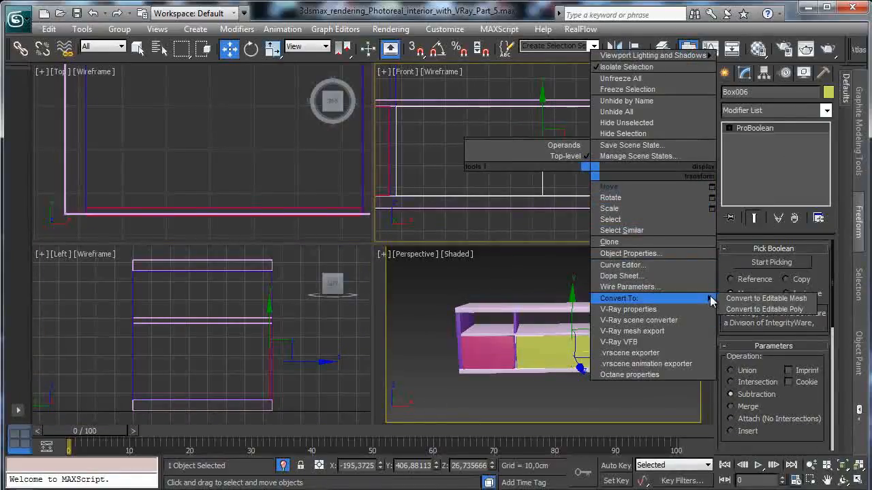
click(753, 307)
- Detach the right element of the split yellow panel as a separate object
click(804, 264)
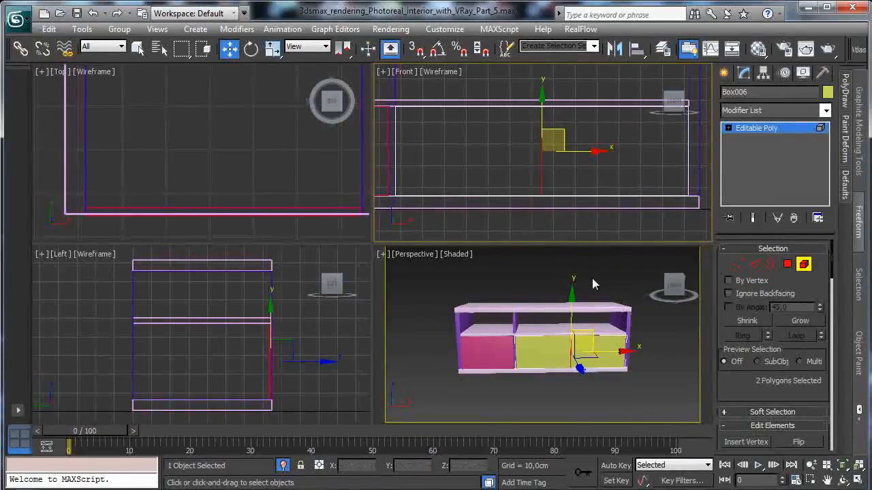
click(602, 342)
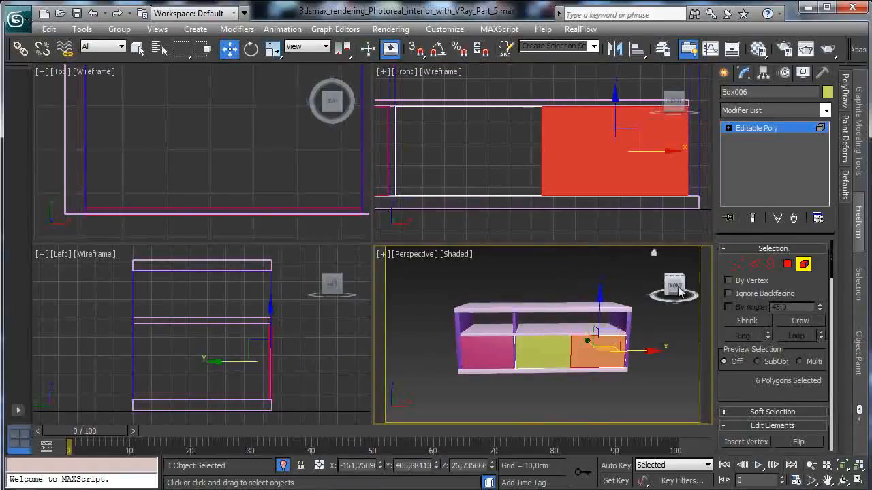
drag(637, 351, 710, 349)
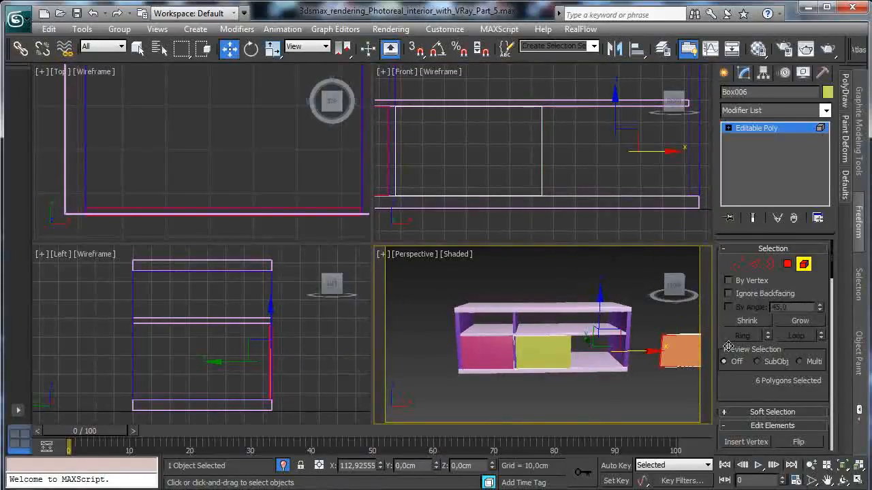
click(92, 13)
drag(734, 363, 759, 218)
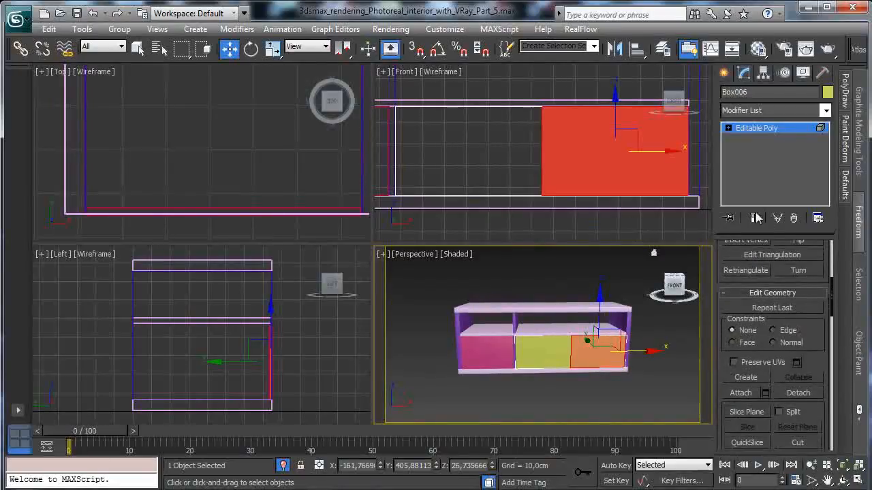
click(798, 393)
click(478, 260)
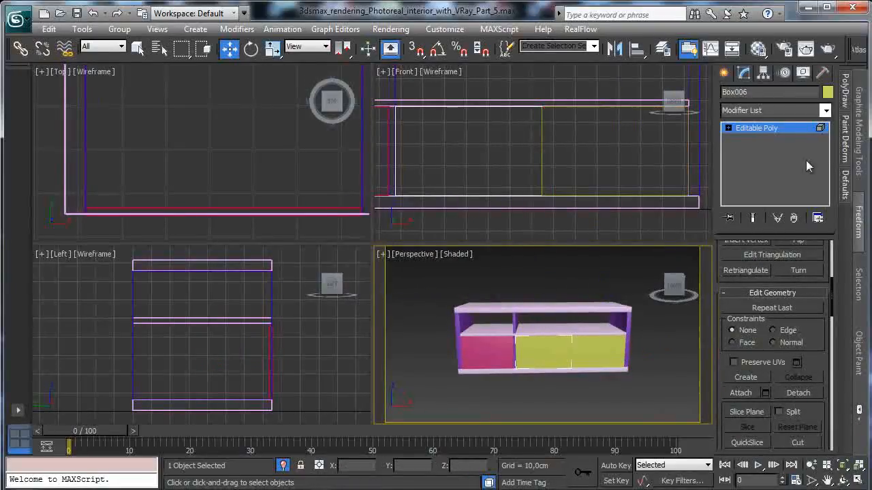
click(777, 130)
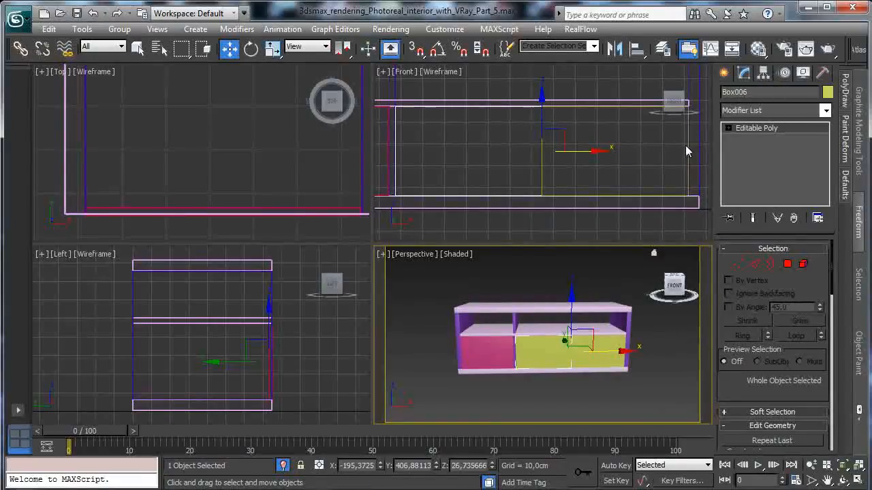
- Chamfer all edges of the left yellow panel by 0.25 cm with an increased segment count
click(755, 266)
drag(590, 402, 589, 400)
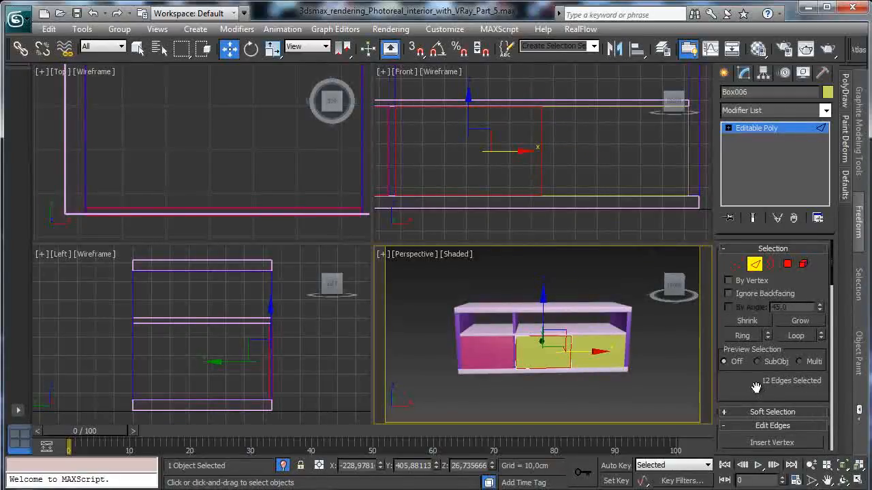
drag(755, 387, 702, 110)
click(858, 468)
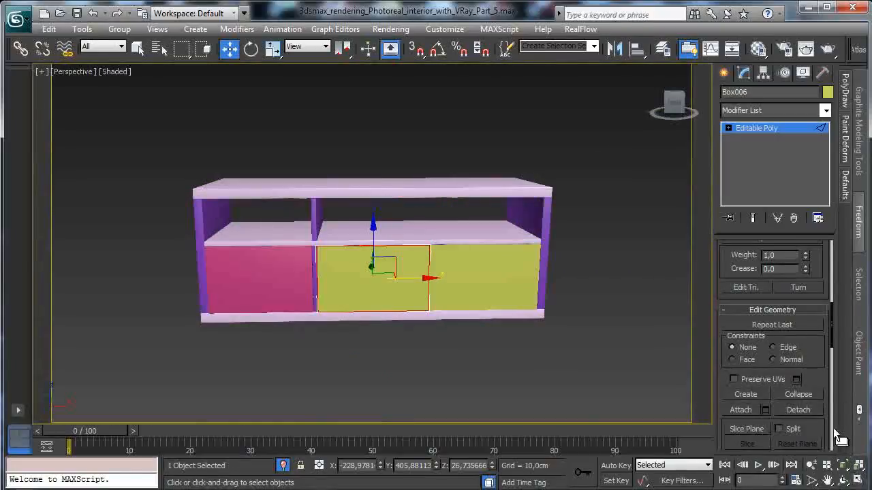
drag(833, 428, 808, 184)
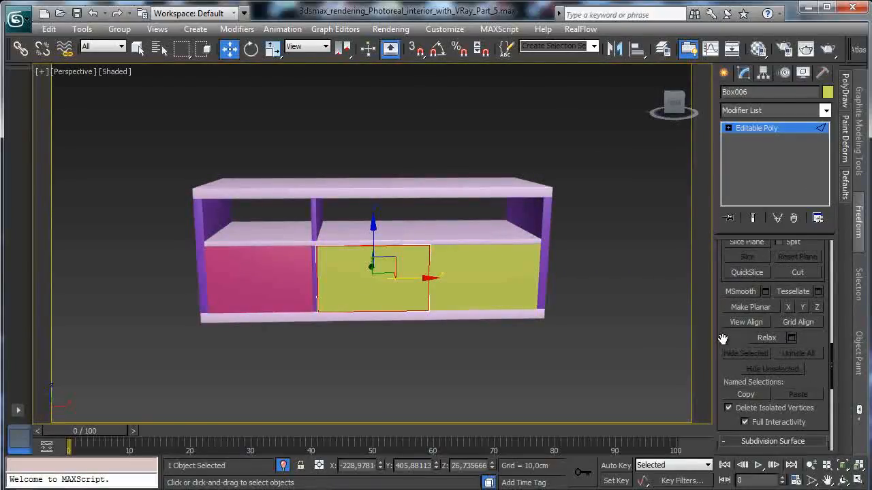
drag(723, 339, 783, 140)
drag(729, 322, 745, 488)
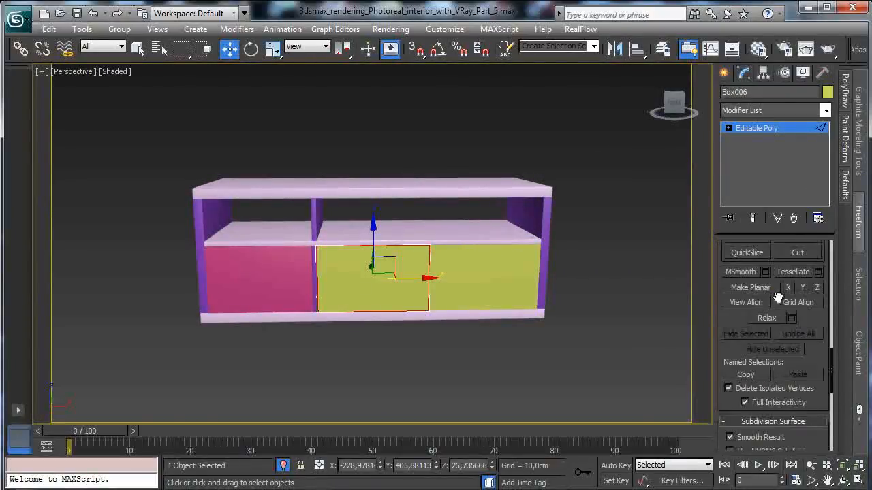
drag(733, 317, 731, 440)
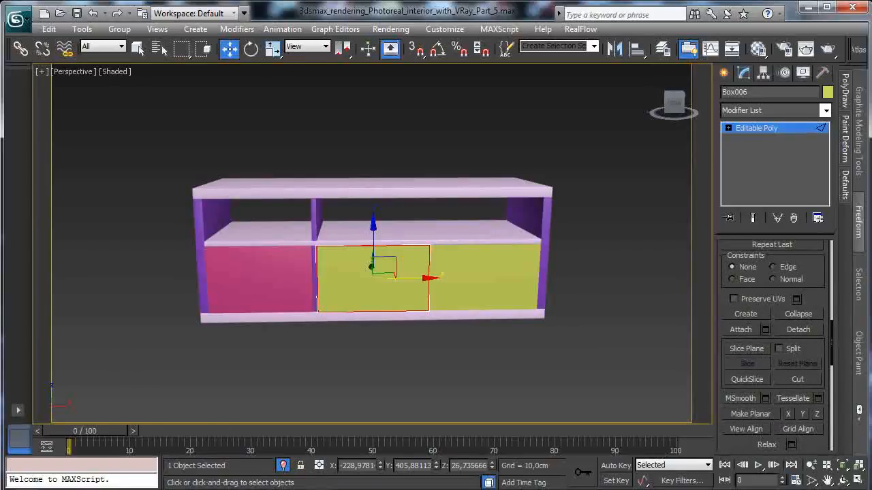
drag(728, 256, 730, 474)
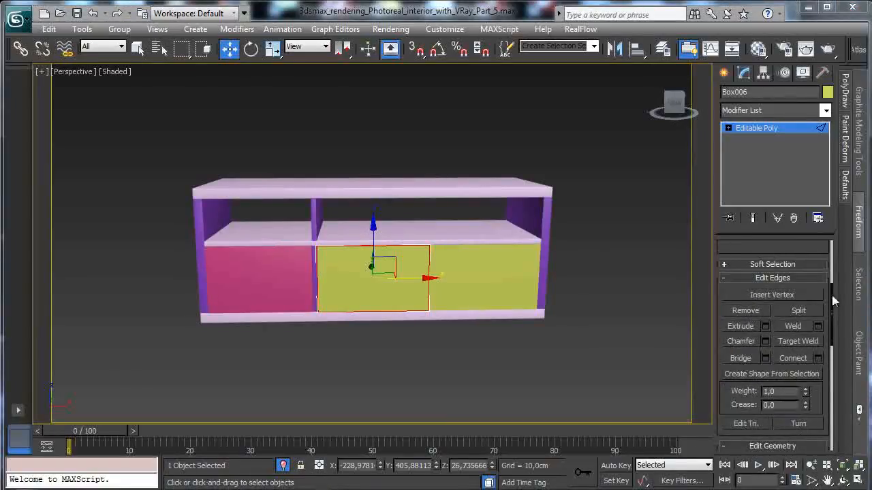
click(765, 341)
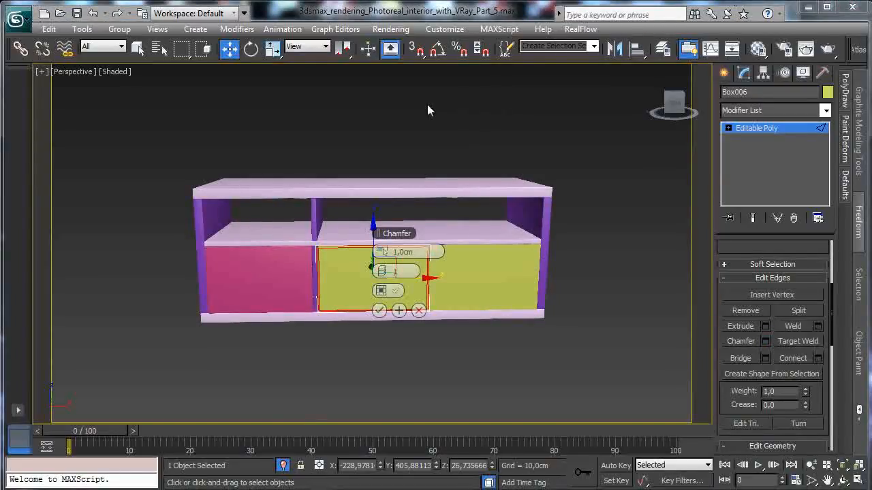
drag(420, 253, 359, 241)
text(0,25)
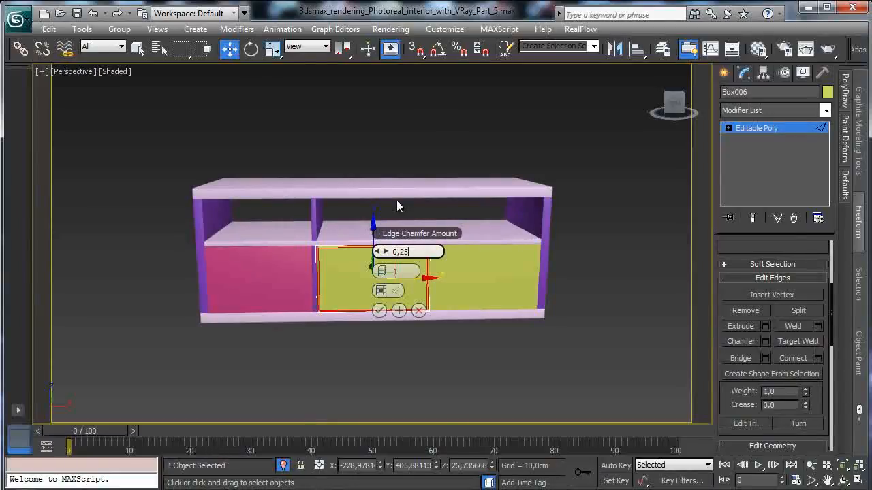
click(386, 272)
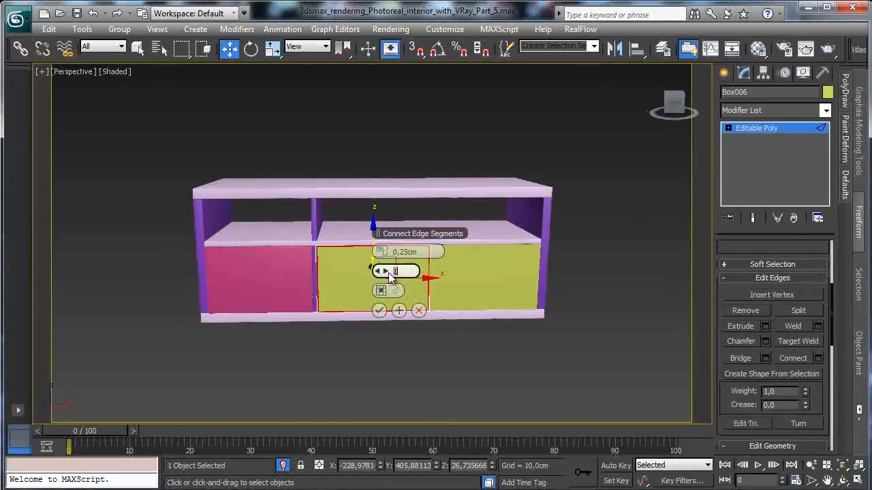
click(380, 311)
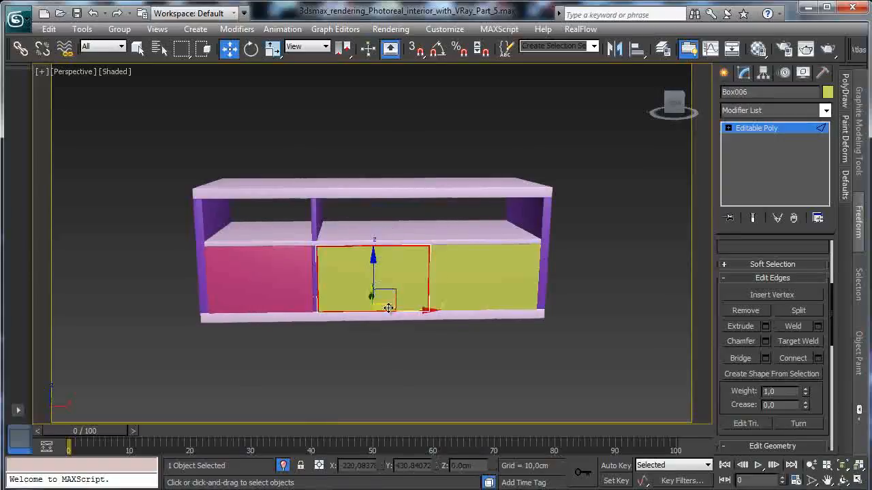
click(764, 129)
- Chamfer all edges of the detached right yellow panel by 0.25 cm with 2 segments
click(489, 271)
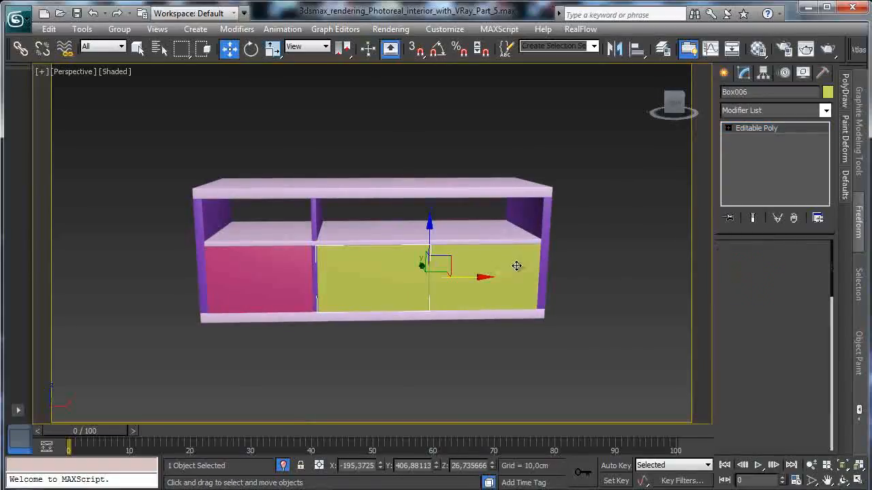
click(734, 264)
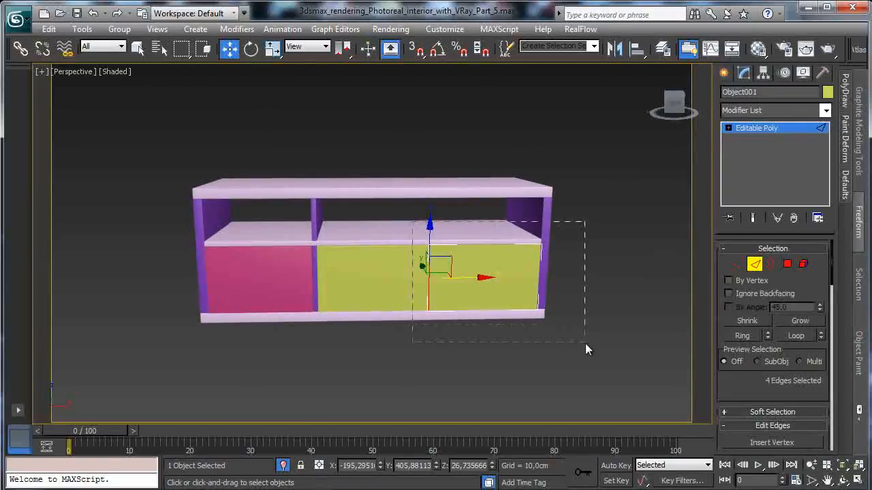
drag(585, 343, 585, 343)
drag(733, 379, 728, 218)
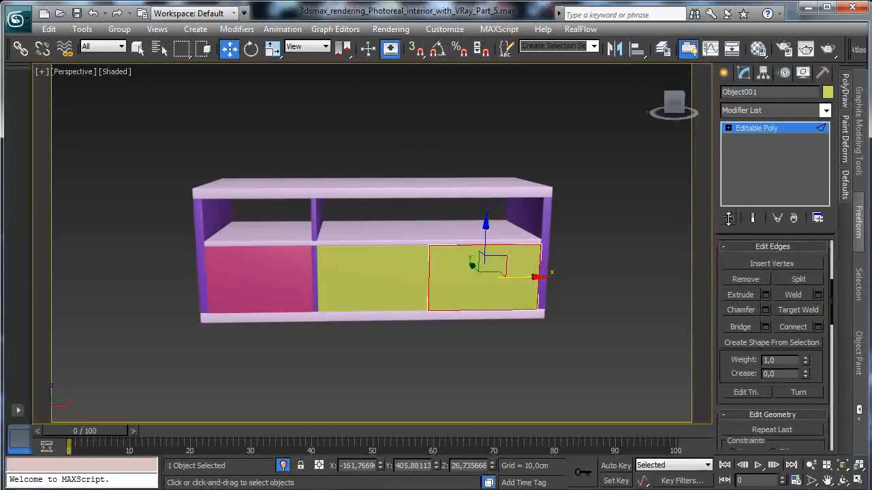
click(765, 310)
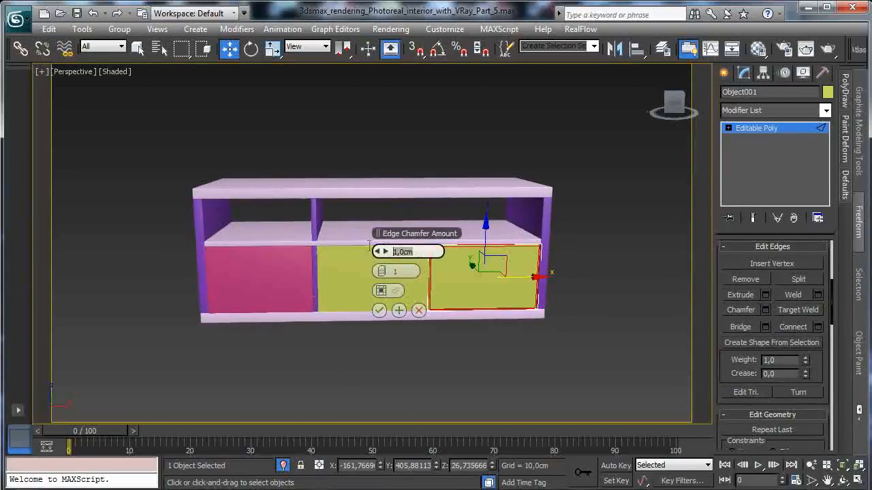
text(0,25)
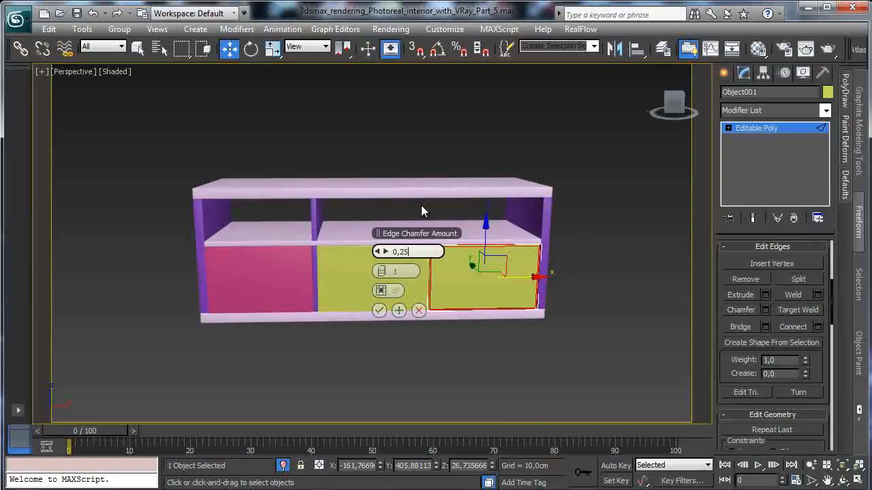
key(Return)
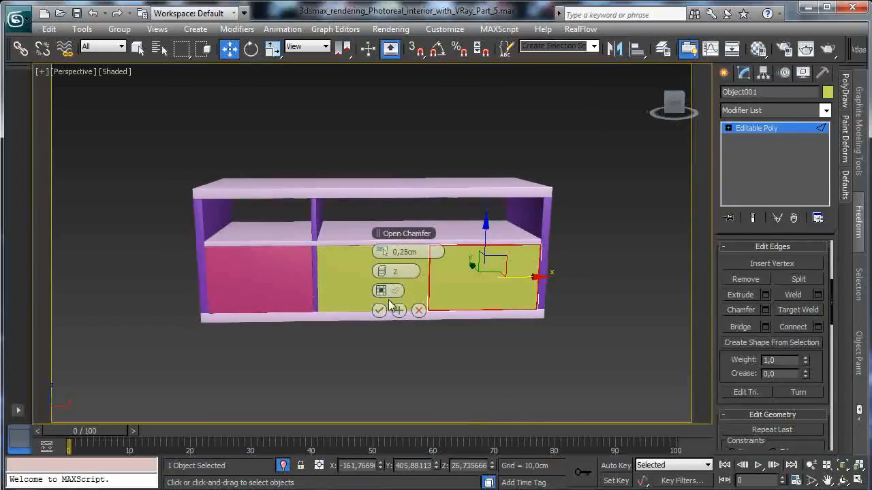
click(379, 311)
click(758, 129)
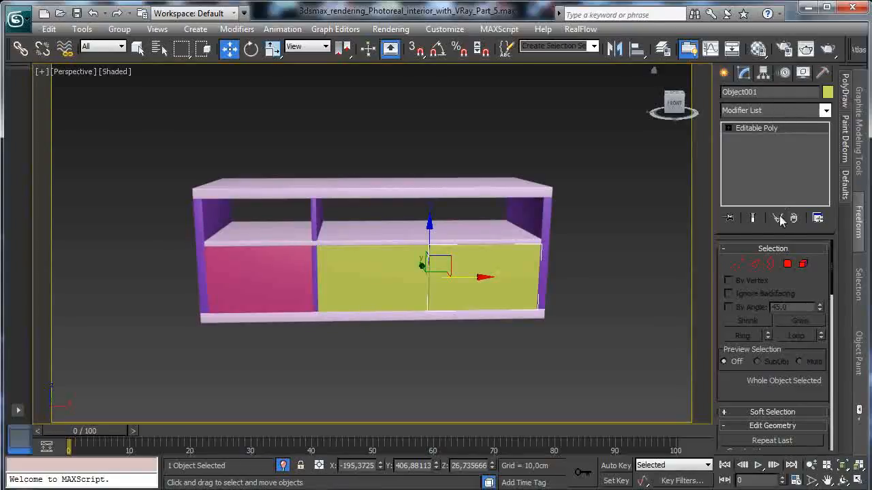
- Move only the pivot of the right yellow panel along X to its outer right edge
click(764, 73)
click(773, 159)
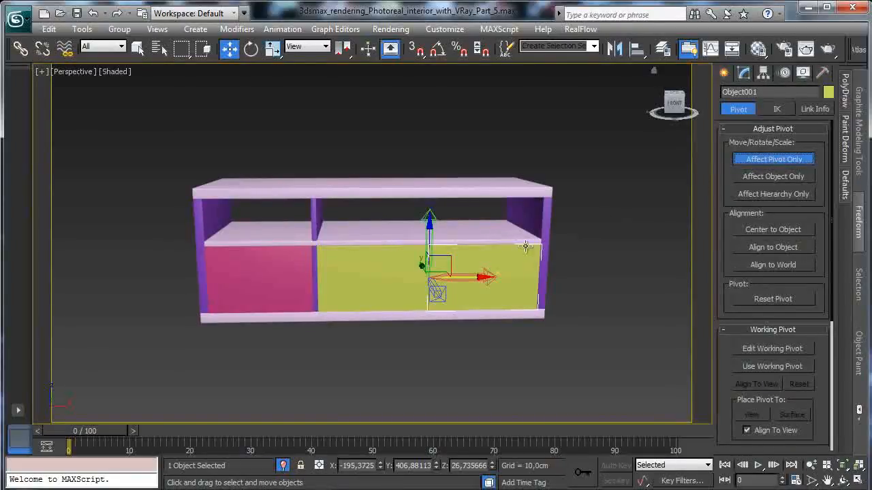
drag(471, 278, 583, 273)
click(859, 481)
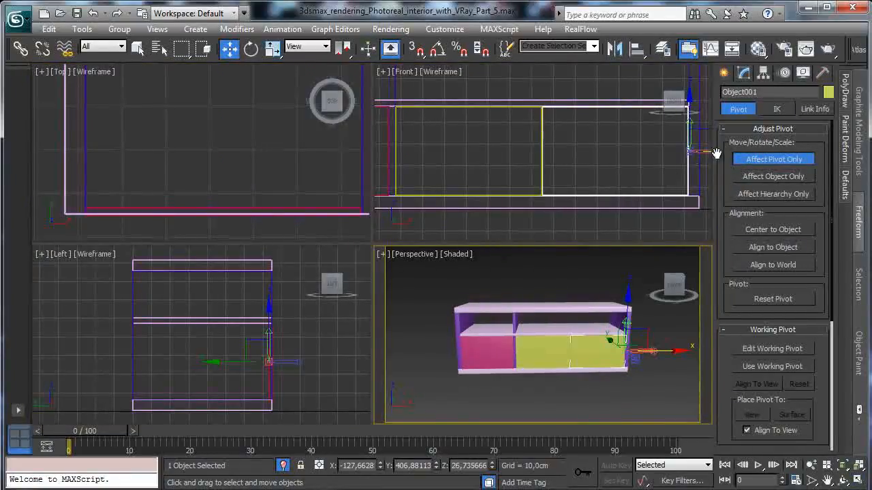
click(759, 159)
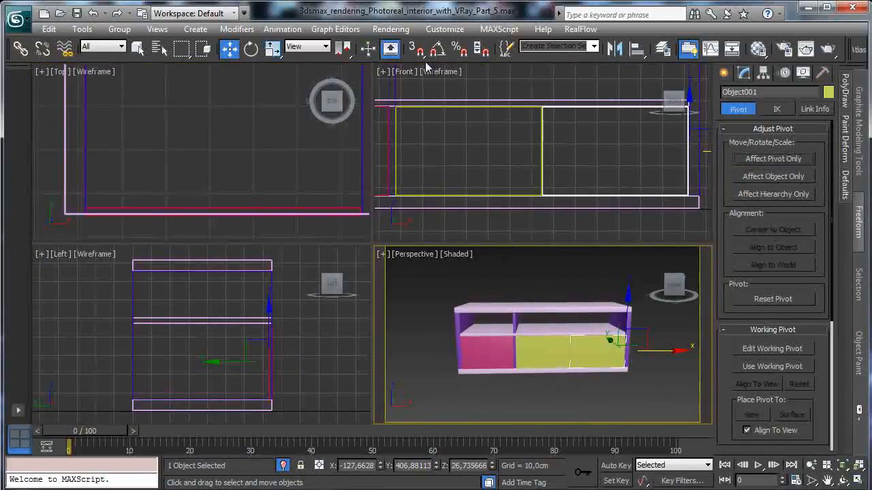
- Create a handle box about 19.7 by 4.1 cm and 3.3 cm high in front of the panels in the Left view
click(724, 72)
click(747, 115)
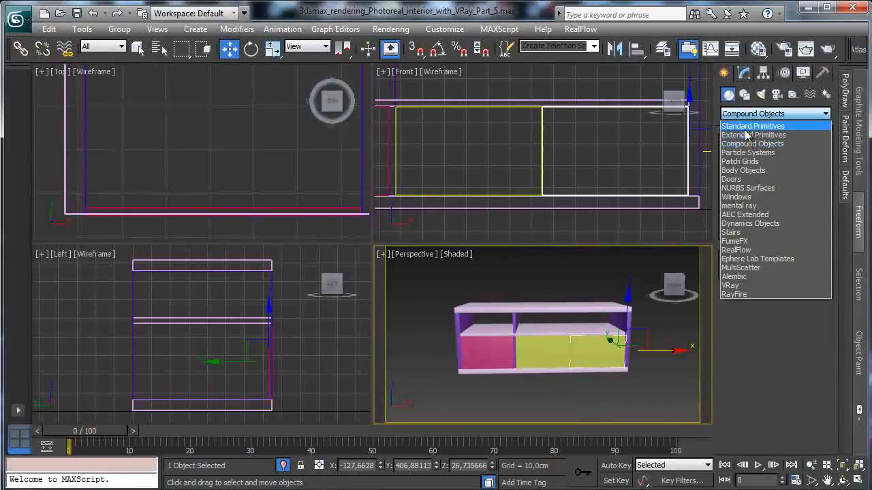
click(749, 126)
click(748, 160)
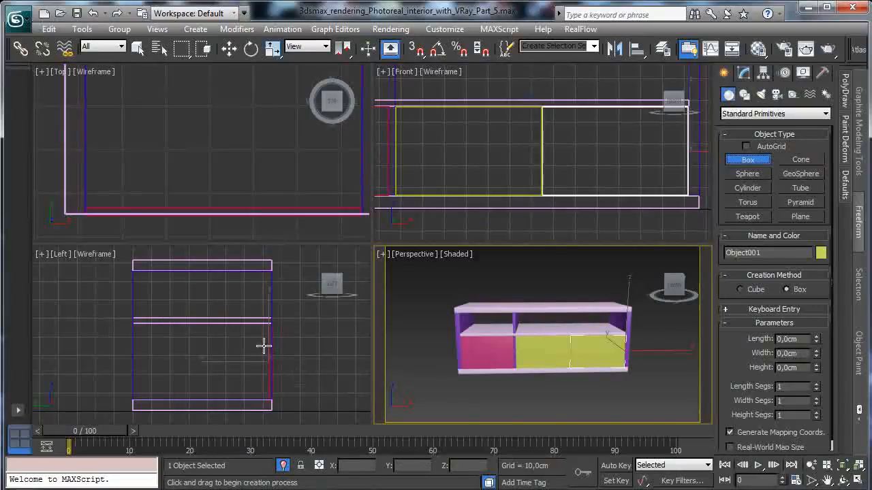
drag(273, 347, 281, 383)
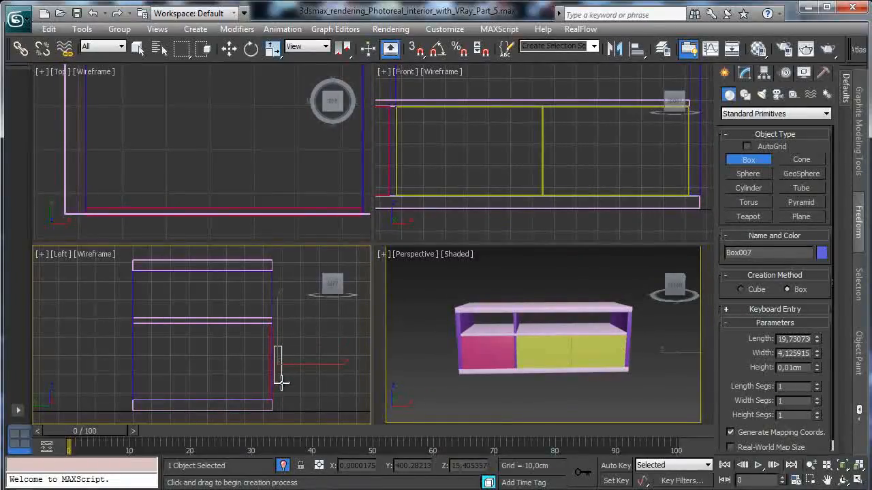
- Move the handle box along X in the Front view to the right yellow panel, just beside the seam between the two yellow panels
click(229, 48)
right_click(548, 166)
right_click(608, 198)
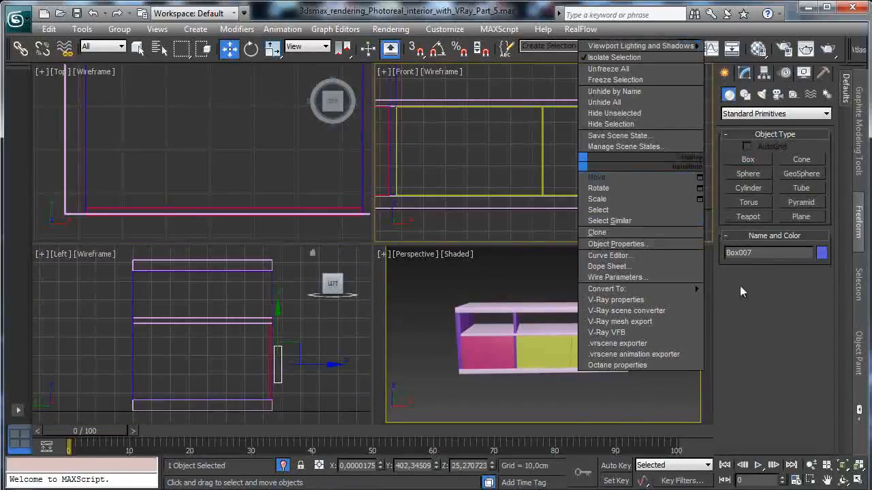
click(810, 465)
drag(554, 146, 575, 227)
click(229, 49)
drag(708, 154, 576, 149)
- Set the handle box's height to 1.5 cm
right_click(616, 346)
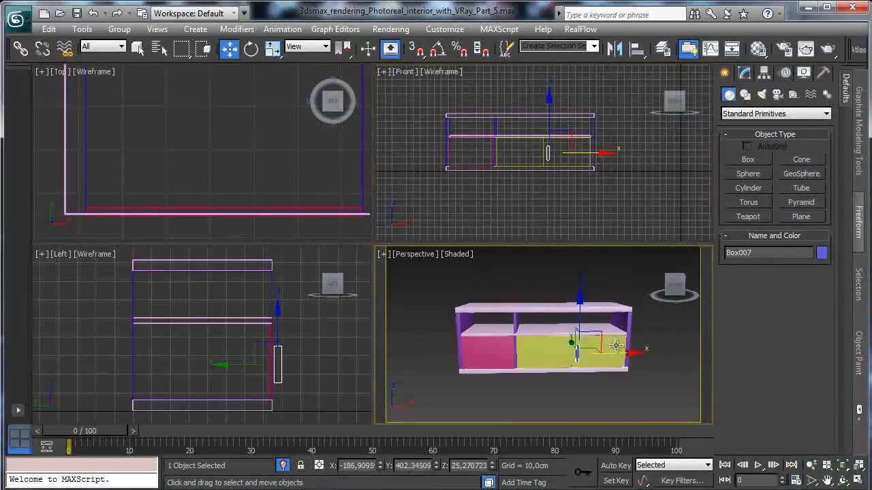
click(843, 466)
click(844, 481)
drag(566, 333, 637, 327)
click(743, 73)
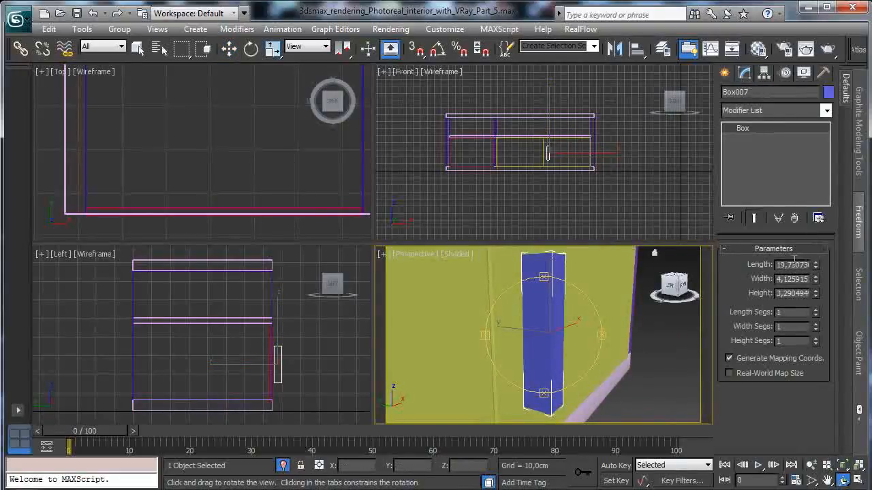
drag(815, 295, 812, 328)
right_click(604, 179)
click(843, 466)
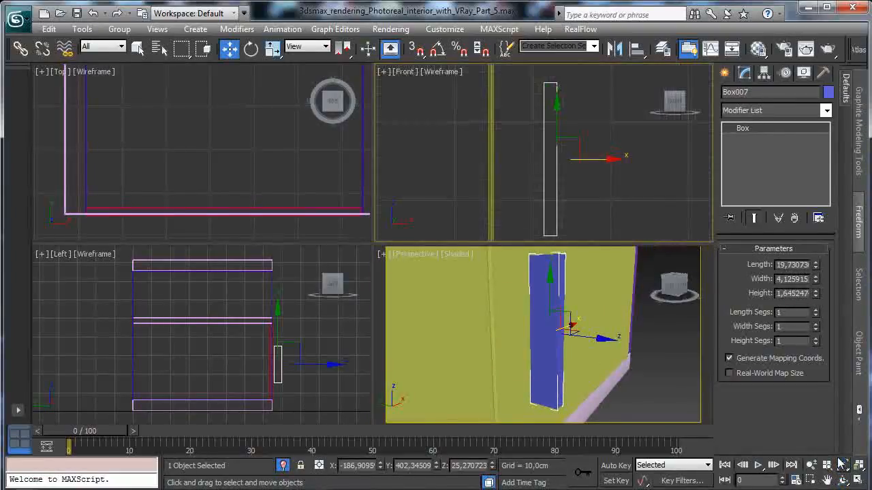
double_click(796, 293)
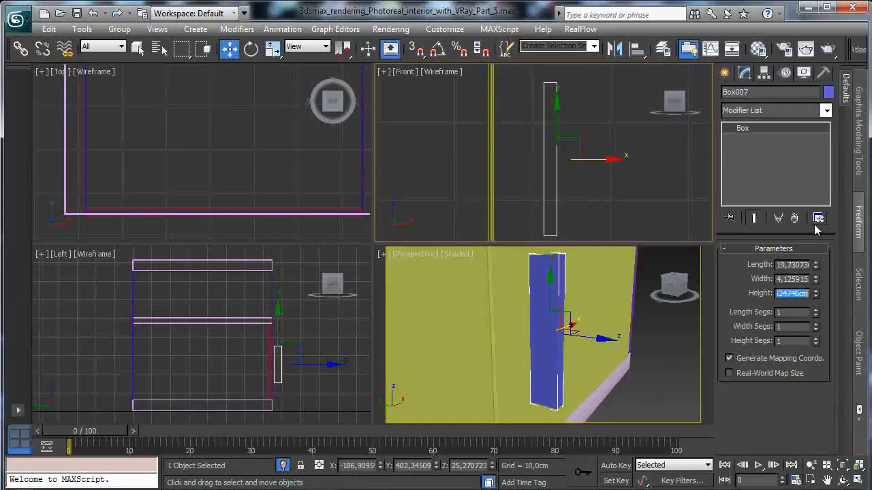
text(1,5)
key(Return)
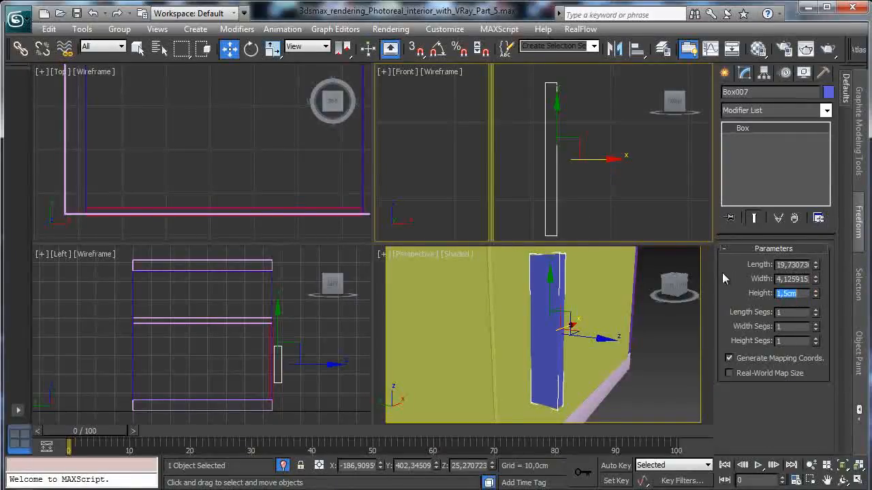
- Set the handle box's length to 15 cm and its width to 3 cm
double_click(790, 265)
text(15)
key(Return)
double_click(792, 279)
text(4)
key(Return)
text(3)
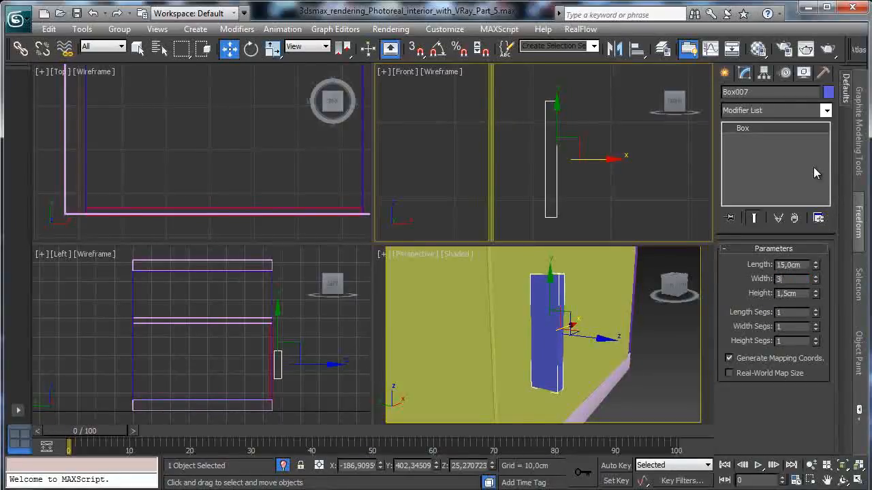
key(Return)
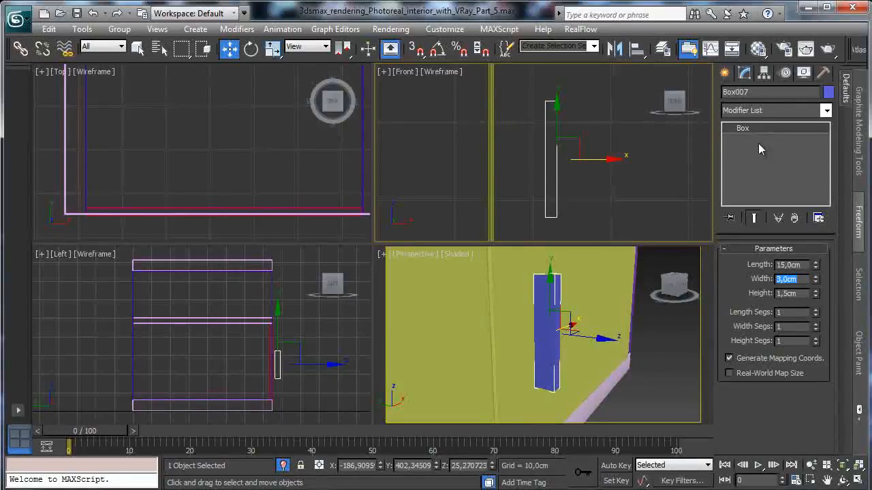
- Convert the handle box to an Editable Poly
right_click(558, 304)
right_click(542, 316)
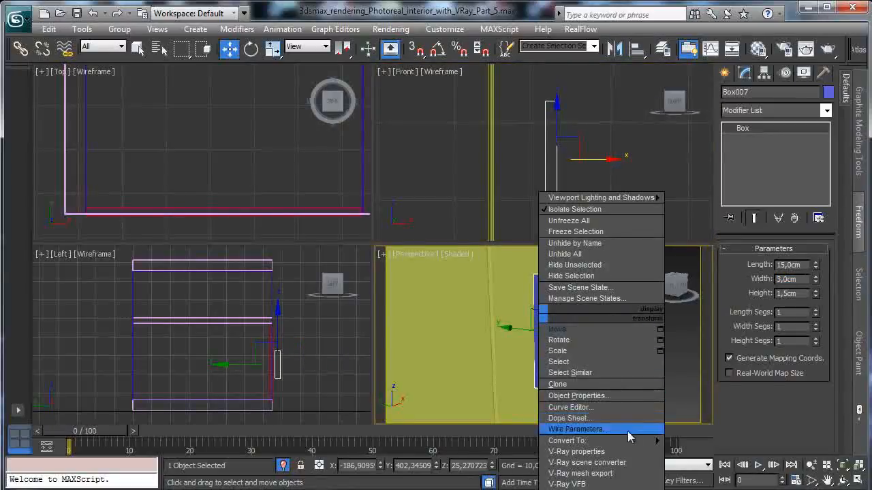
mouse_move(640, 446)
click(713, 452)
- Inset the two long side polygons of the handle, one on each opposite side, by about 0.5 cm
click(788, 264)
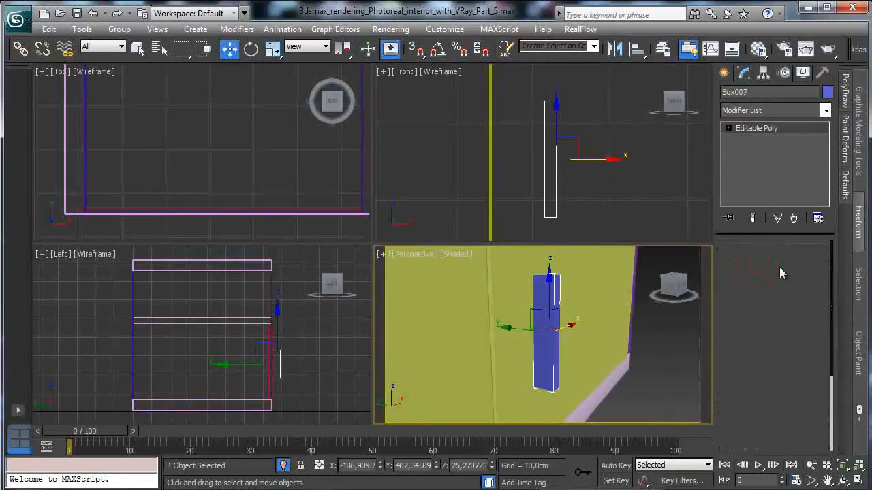
click(543, 302)
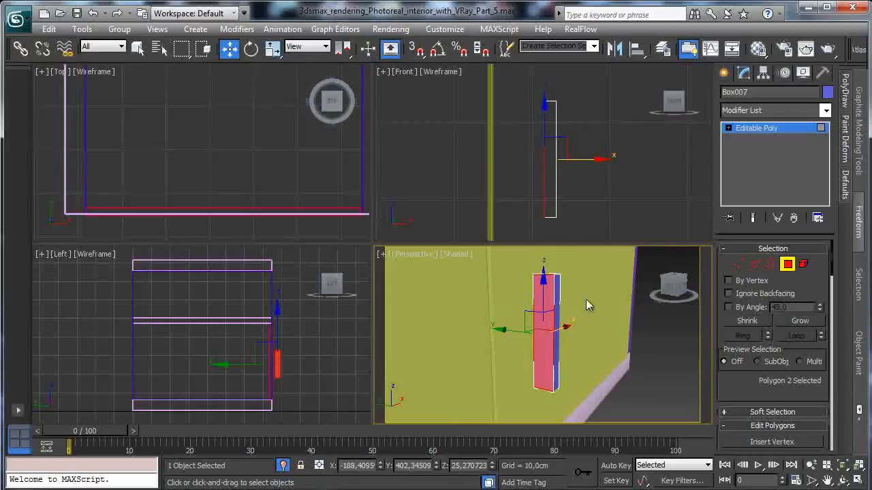
click(843, 481)
drag(609, 361, 320, 273)
click(134, 49)
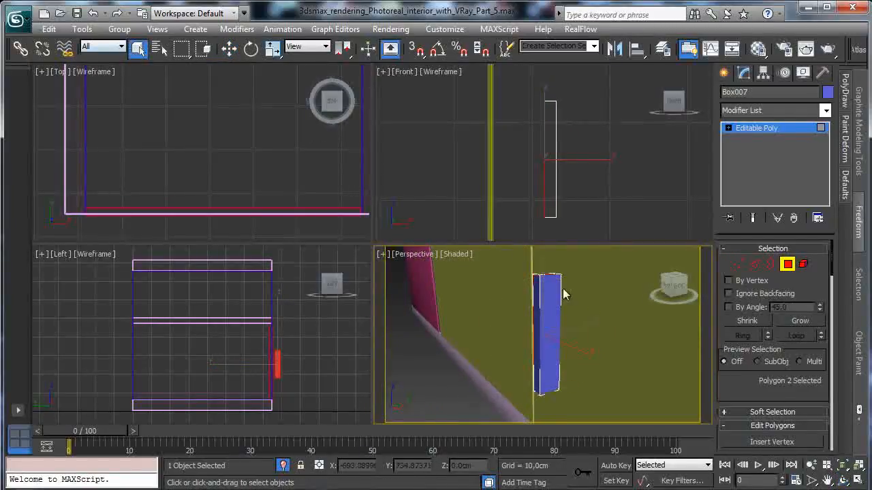
ctrl+click(547, 308)
scroll(775, 242, down, 5)
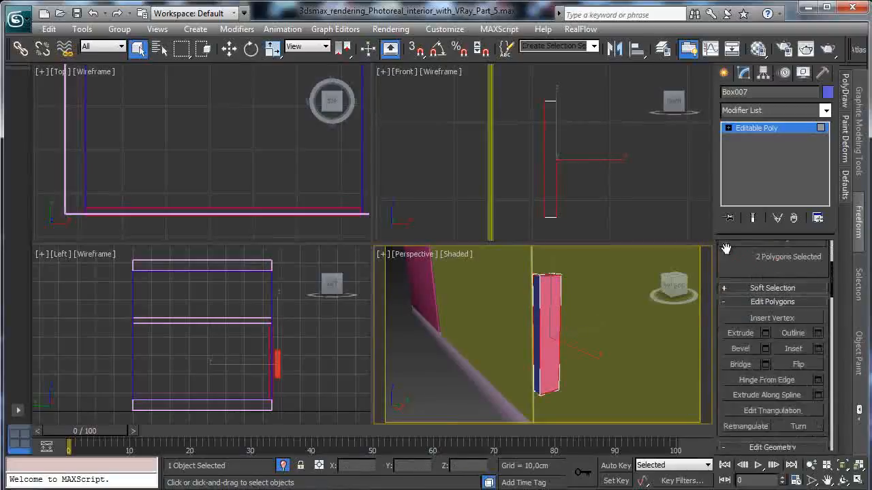
click(857, 481)
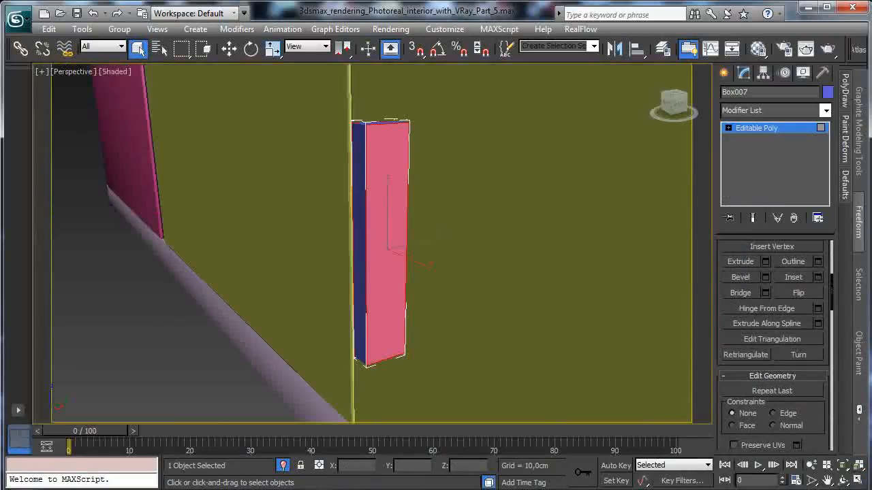
click(818, 278)
drag(382, 271, 389, 271)
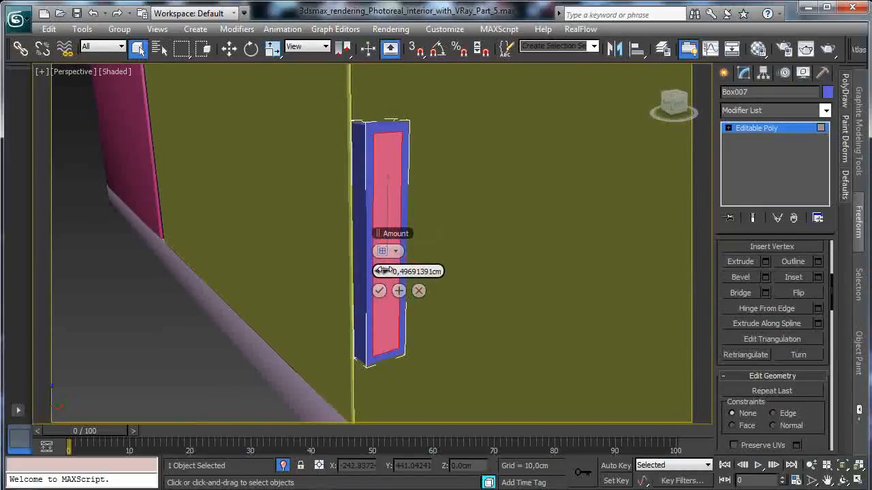
click(380, 291)
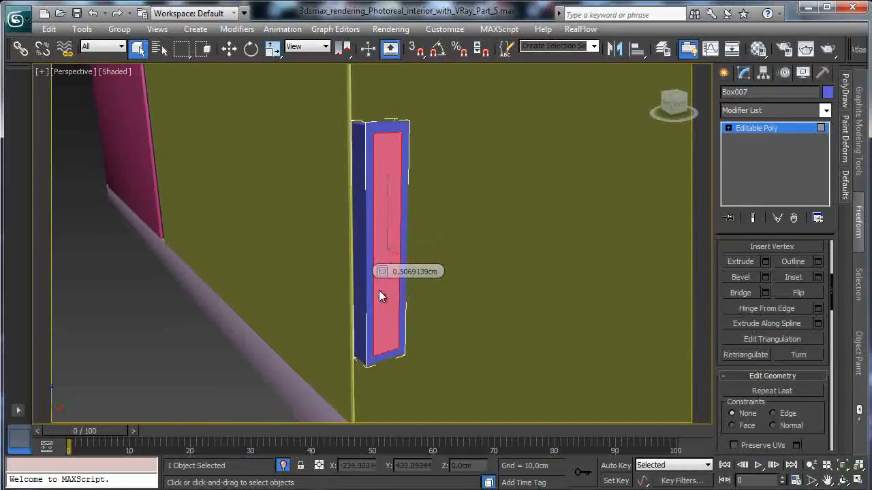
- Extrude the two inset side polygons inward by about 0.56 cm to form recesses
click(765, 262)
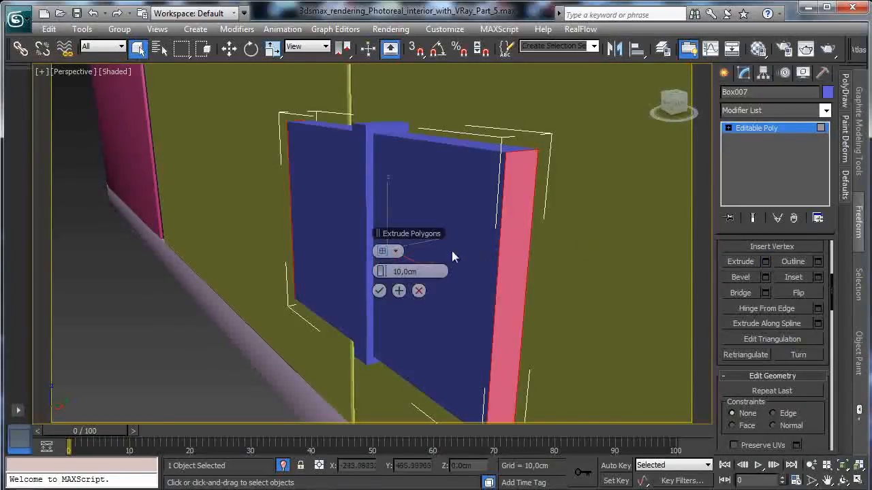
drag(379, 270, 357, 267)
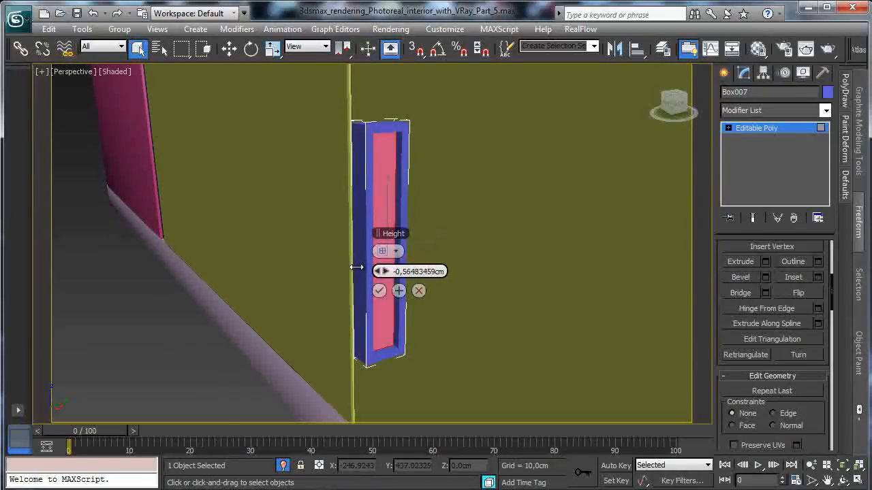
click(379, 292)
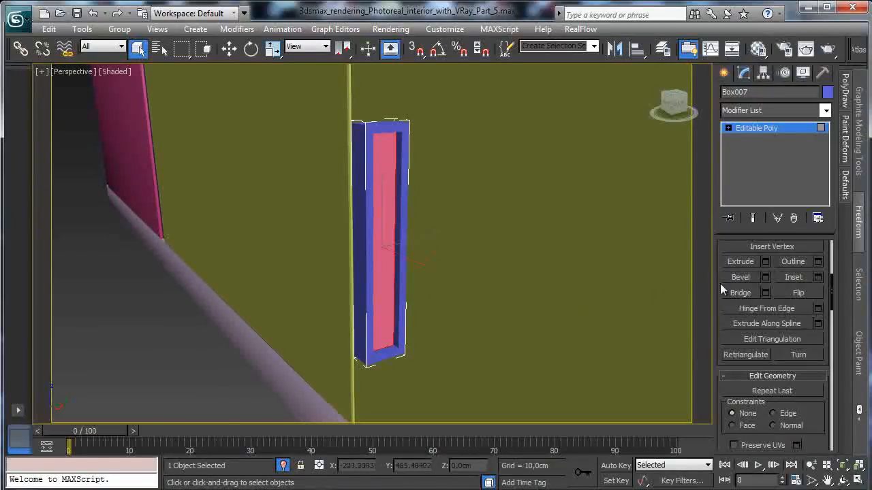
- At Edge level, select the recess rim and outer outline edges on the handle's side facing away from the seam
click(728, 128)
click(755, 150)
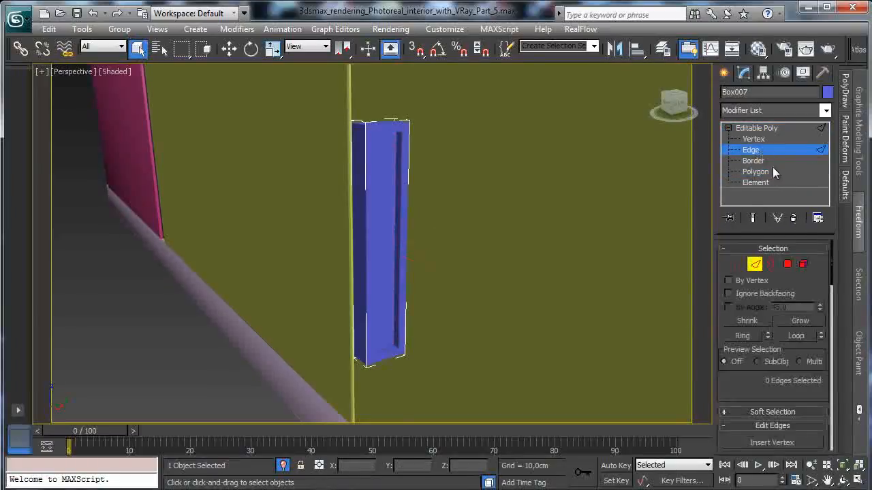
drag(411, 345, 412, 346)
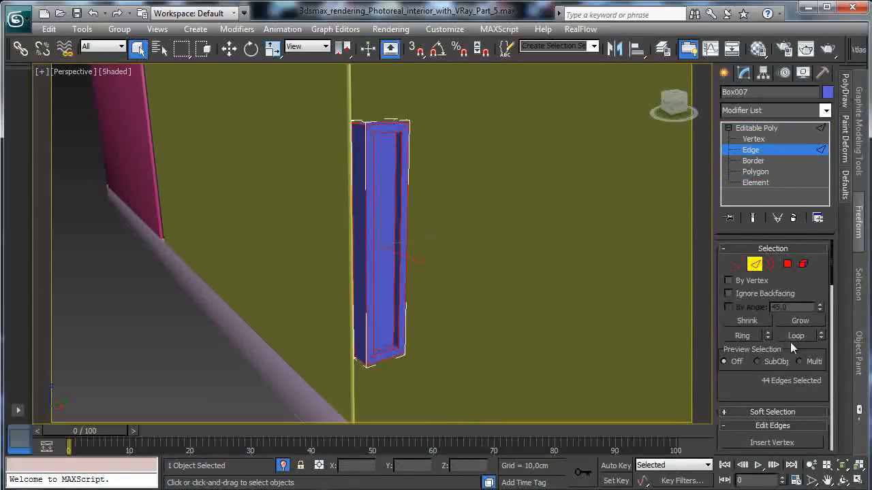
drag(726, 378, 709, 199)
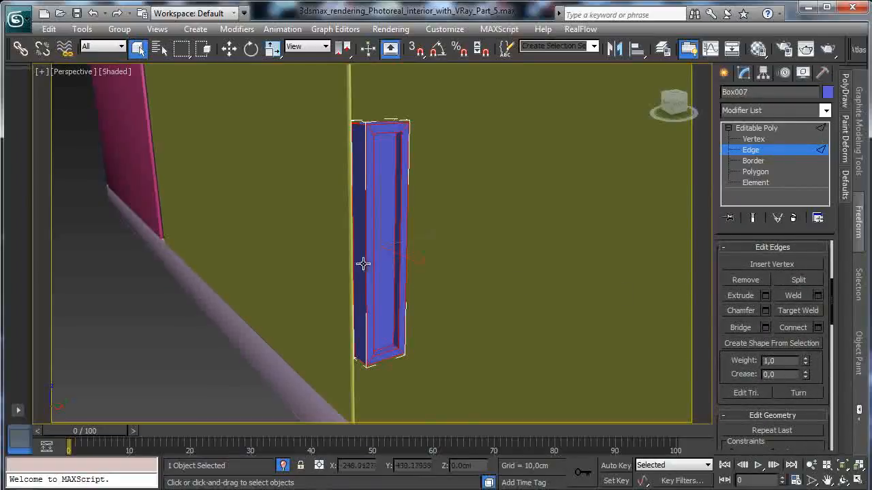
click(812, 466)
drag(391, 243, 390, 223)
click(138, 49)
click(373, 141)
ctrl+click(387, 101)
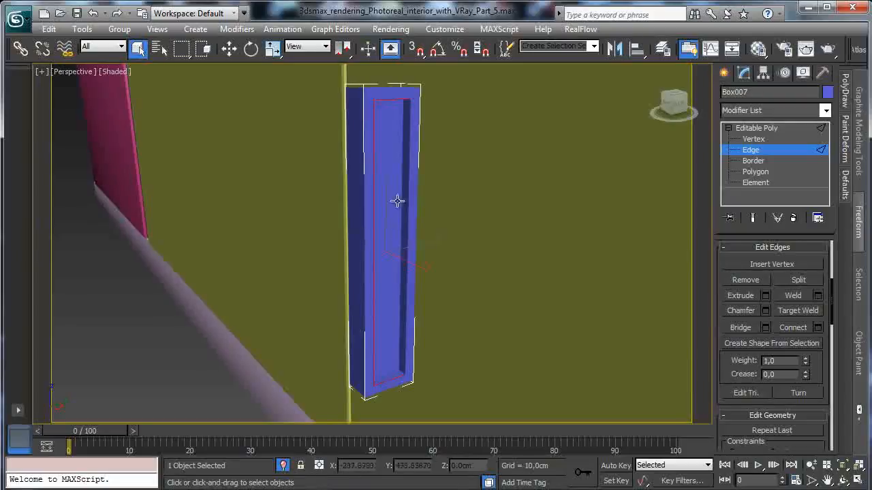
ctrl+click(418, 119)
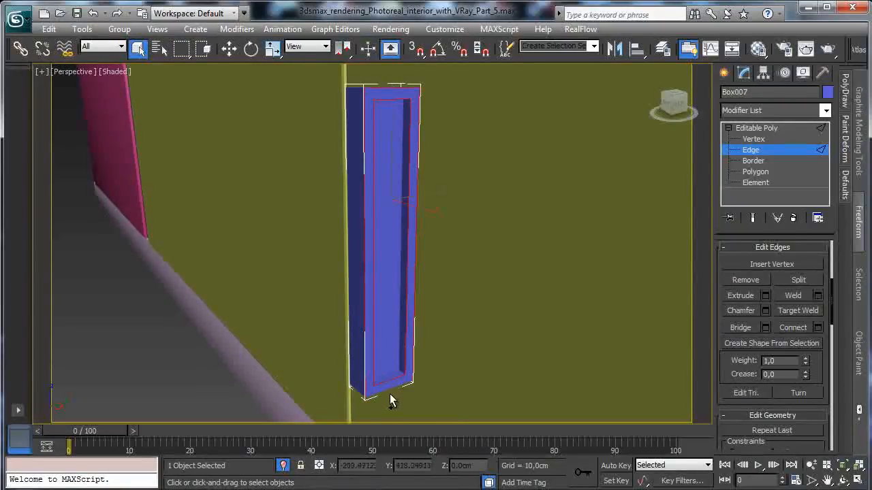
- Add the outer outline and recess rim edges on the handle's seam-facing side to the edge selection
click(843, 480)
drag(402, 271, 504, 271)
click(137, 46)
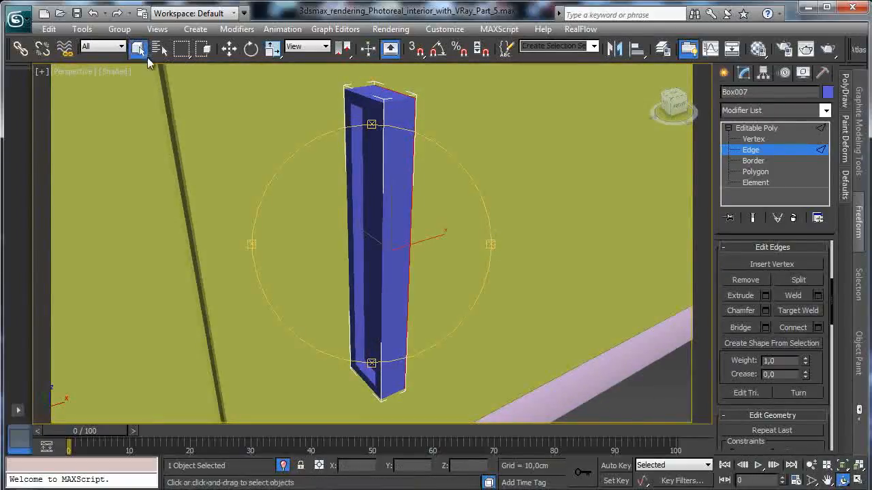
ctrl+click(362, 94)
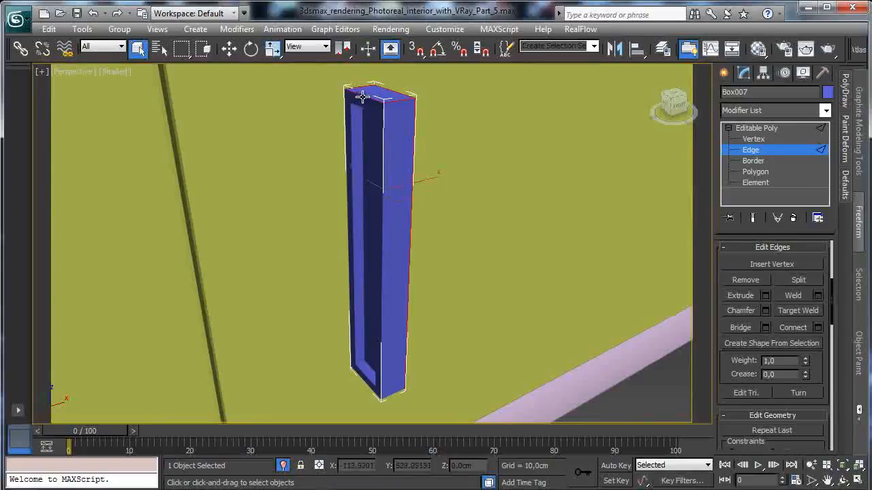
ctrl+click(377, 393)
ctrl+click(361, 387)
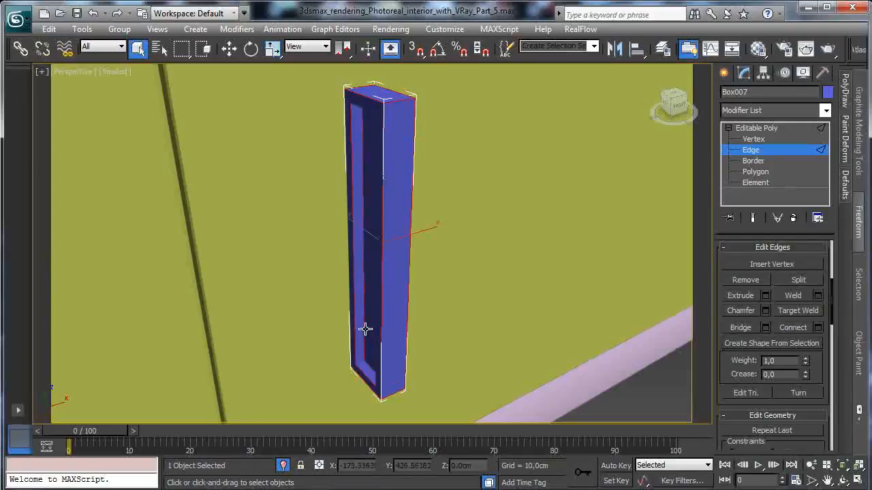
ctrl+click(344, 140)
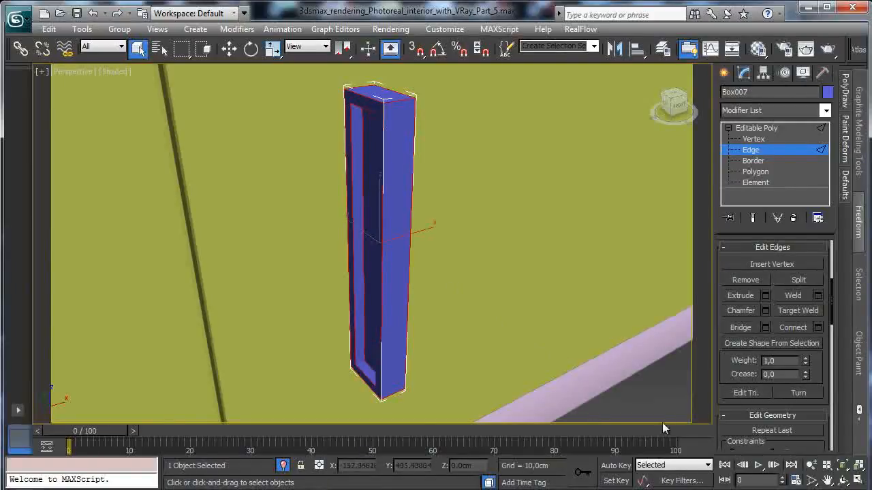
- Show the Perspective view in wireframe and add the missed long vertical edge of the handle to the edge selection
click(843, 482)
drag(376, 254, 473, 273)
click(138, 48)
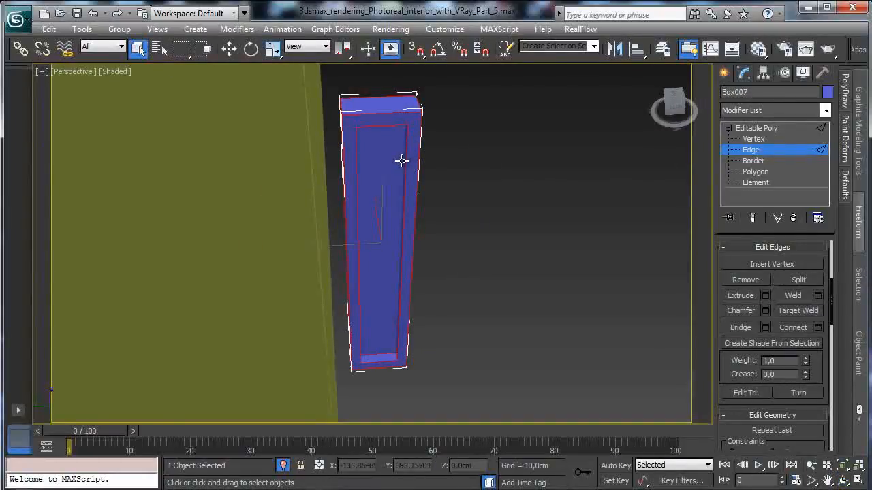
click(843, 480)
drag(389, 266, 366, 193)
click(109, 72)
click(204, 181)
drag(371, 205, 13, 198)
click(138, 48)
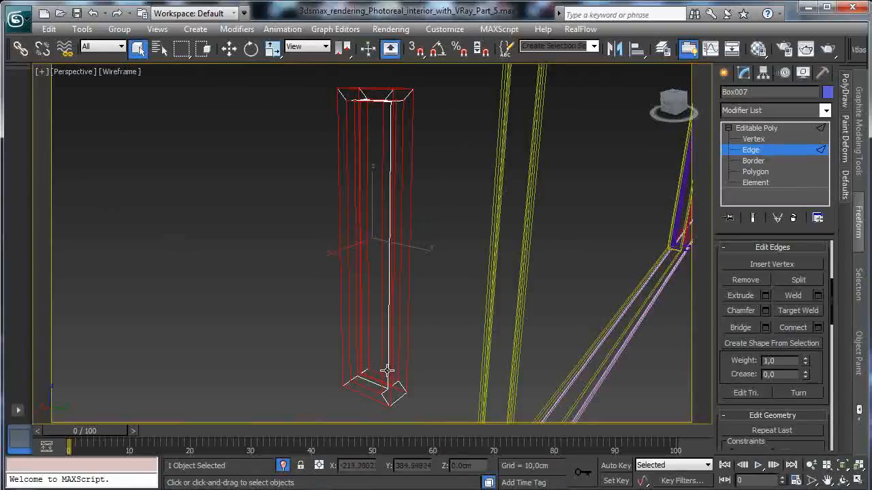
click(843, 481)
drag(414, 278, 520, 275)
click(138, 48)
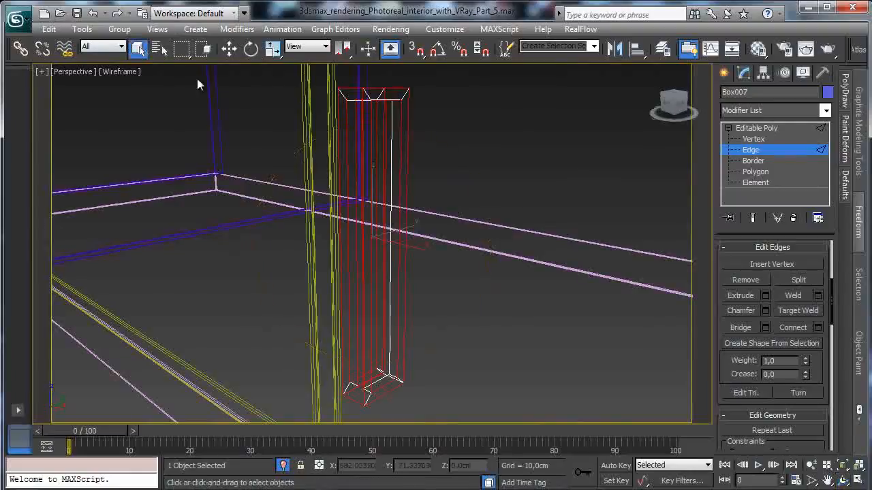
click(390, 174)
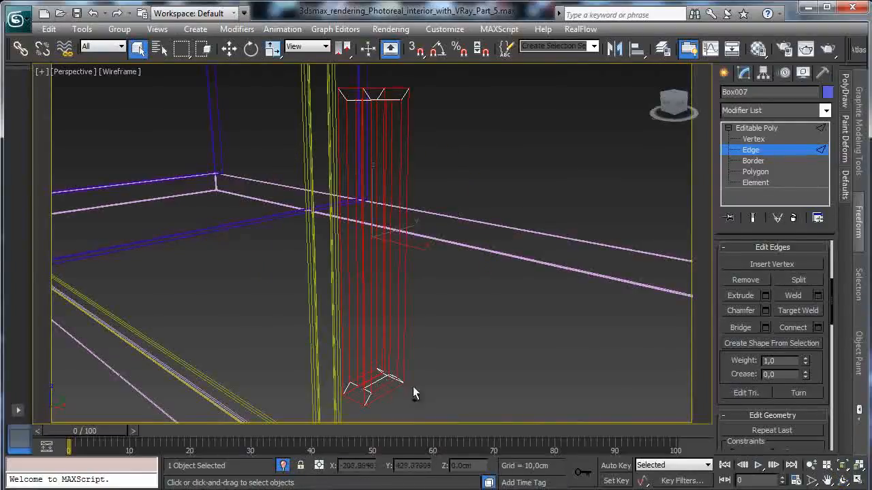
- Add the missed bottom edge of the handle to the edge selection
click(843, 481)
drag(399, 235, 238, 82)
click(138, 48)
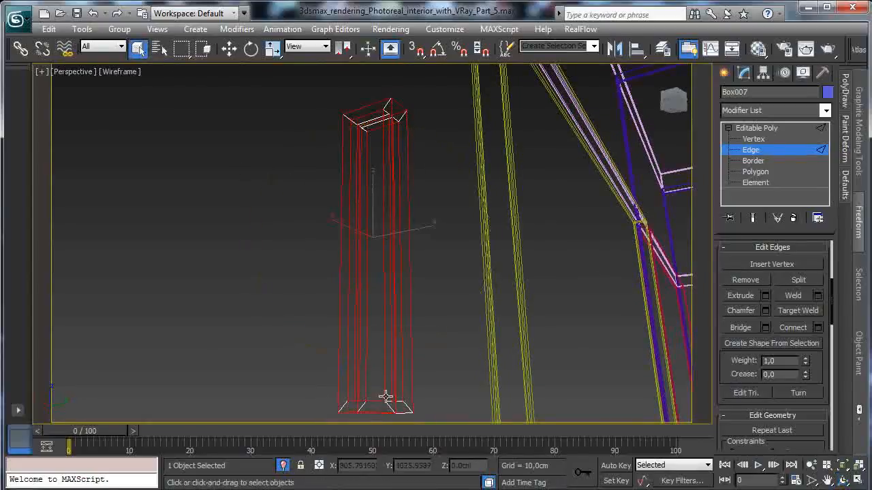
ctrl+click(408, 415)
- Return the Perspective view to shaded display, chamfer the selected handle edges by 0.15 cm with 2 segments, and leave Edge level
click(133, 71)
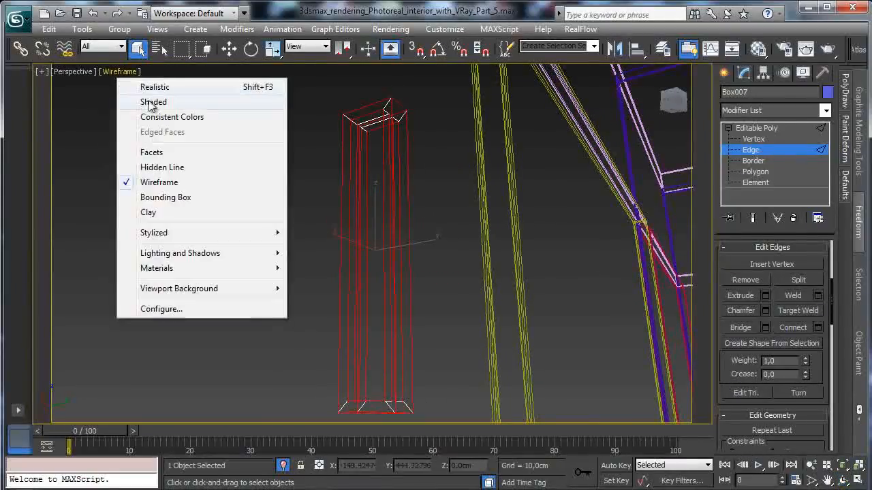
click(153, 102)
key(ctrl+r)
mouse_move(575, 300)
mouse_down()
mouse_move(525, 263)
mouse_move(578, 288)
mouse_up()
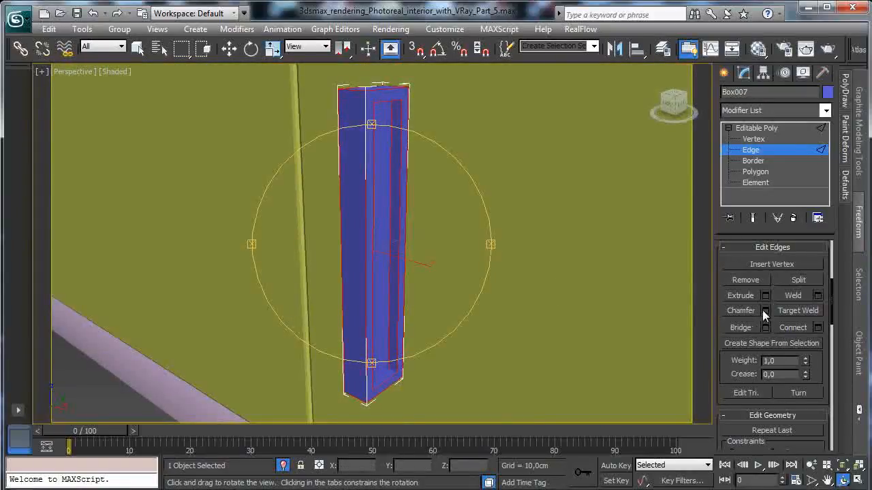
click(765, 311)
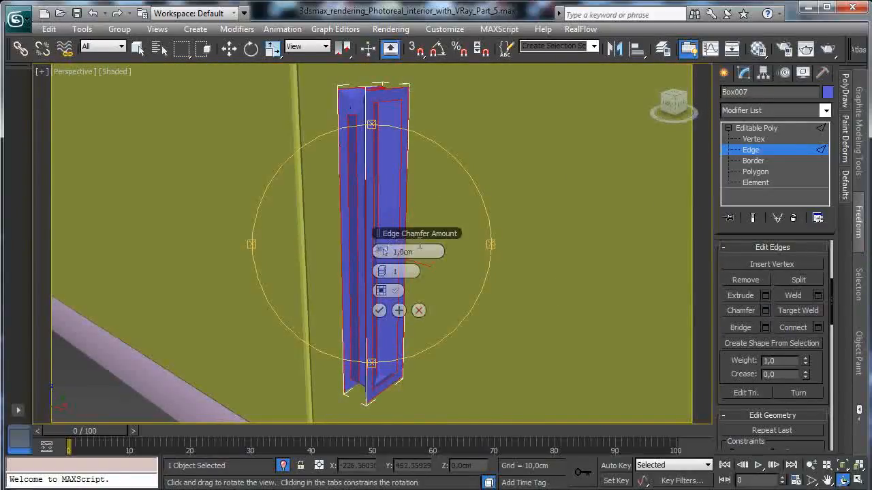
right_click(380, 252)
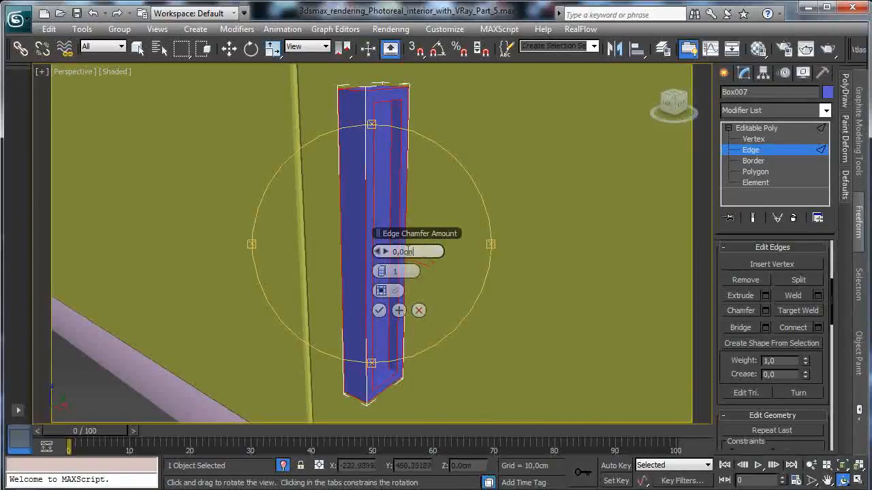
key(Return)
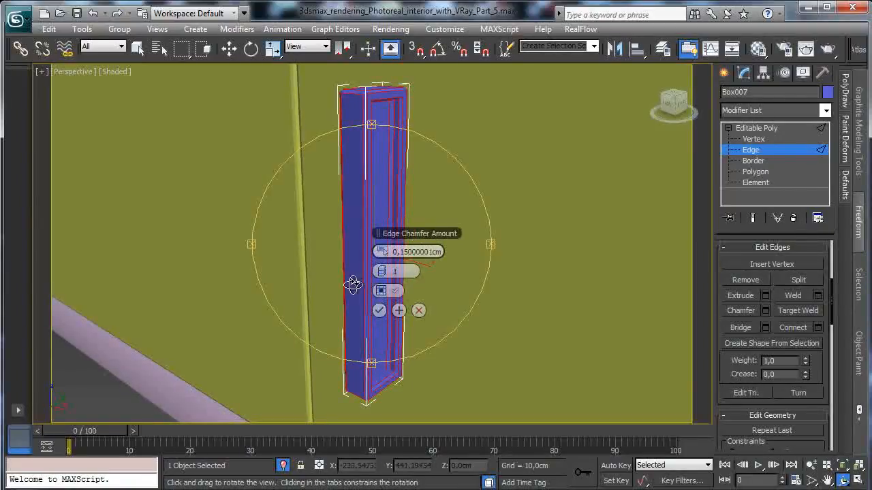
click(379, 311)
click(756, 151)
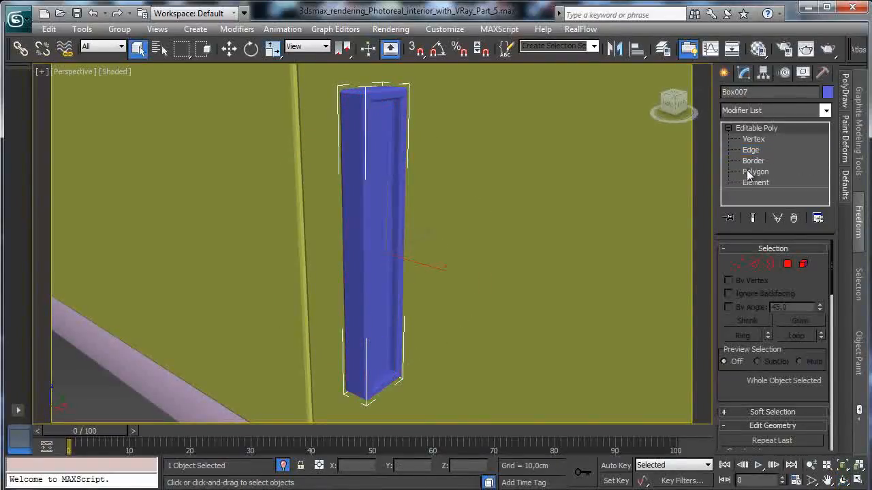
- Move the handle back against the yellow panels, and along X in the Front view to just beside the panel seam
key(w)
mouse_move(414, 242)
mouse_down()
mouse_move(441, 241)
mouse_move(421, 247)
mouse_move(428, 237)
mouse_up()
key(alt+w)
right_click(617, 201)
drag(599, 160, 551, 157)
- Align the handle to the adjoining yellow front panel on the Y position only in the Front view
click(637, 51)
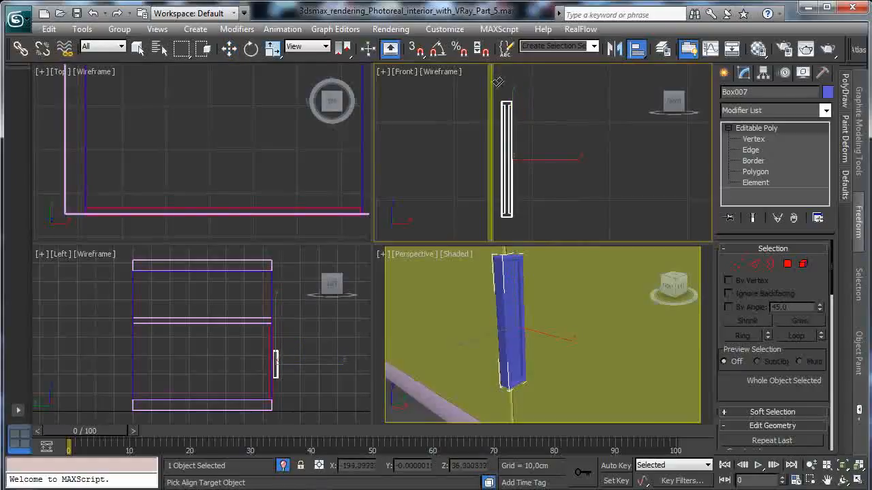
click(491, 85)
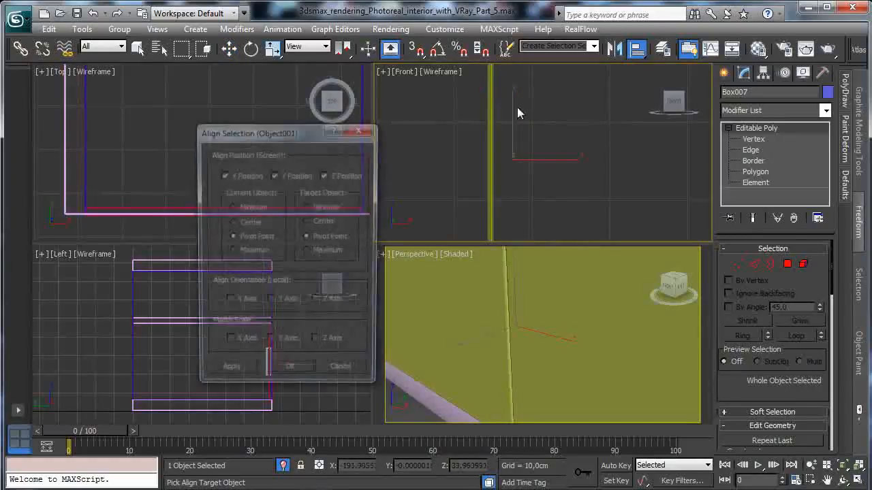
click(254, 175)
click(331, 175)
click(290, 373)
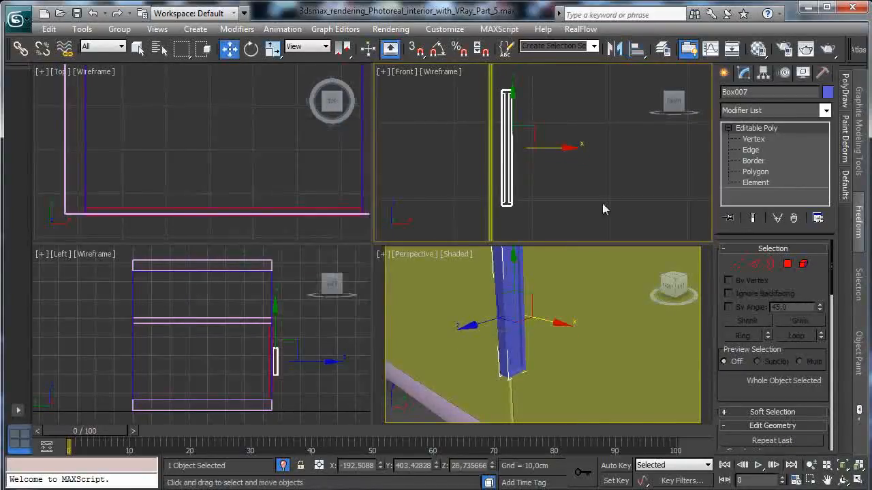
- Clone the handle along X as a single instance on the other side of the yellow panel seam
mouse_move(541, 145)
mouse_down()
mouse_move(553, 145)
mouse_move(511, 148)
mouse_move(522, 148)
mouse_up()
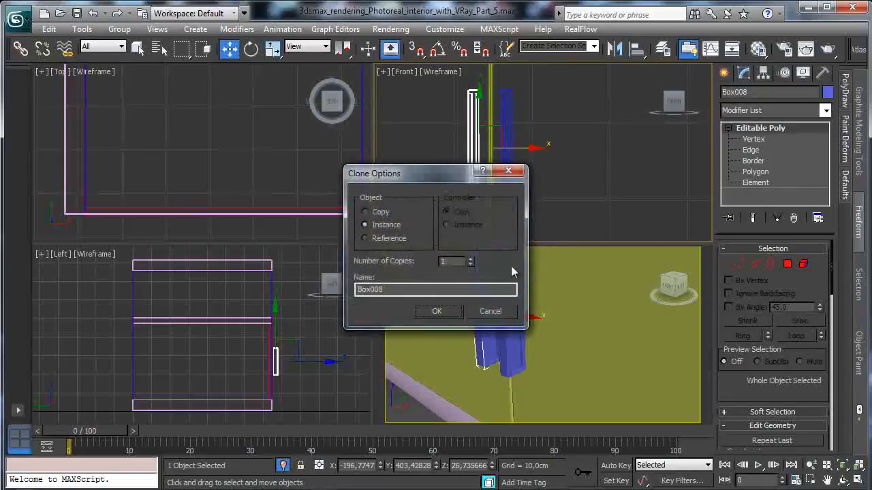
click(438, 311)
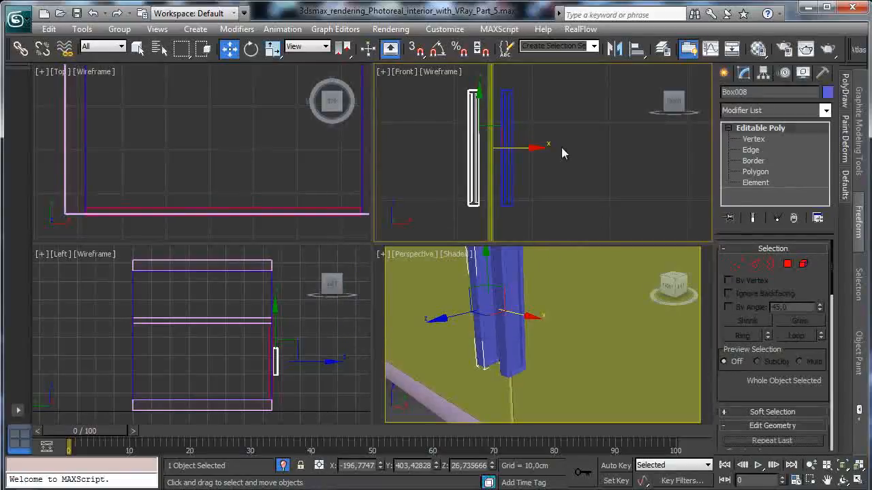
- Rotate the original handle about its vertical axis so it mirrors the copy across the panel seam
click(502, 168)
click(21, 48)
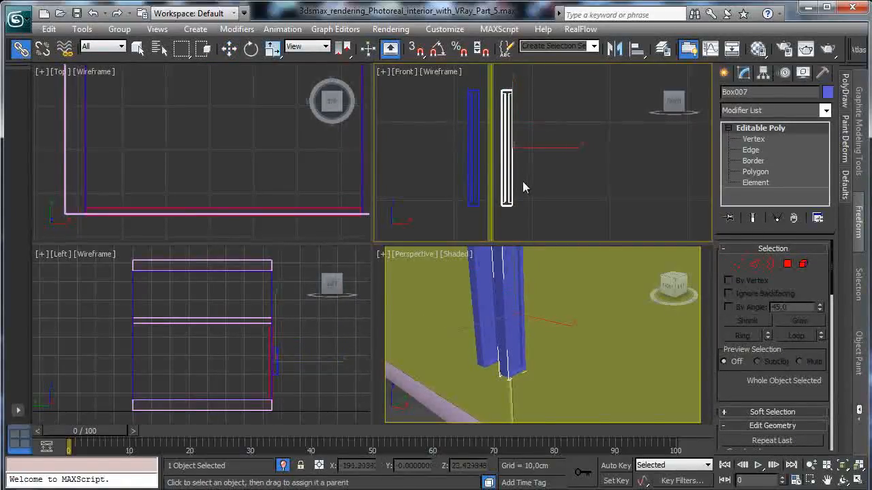
click(515, 295)
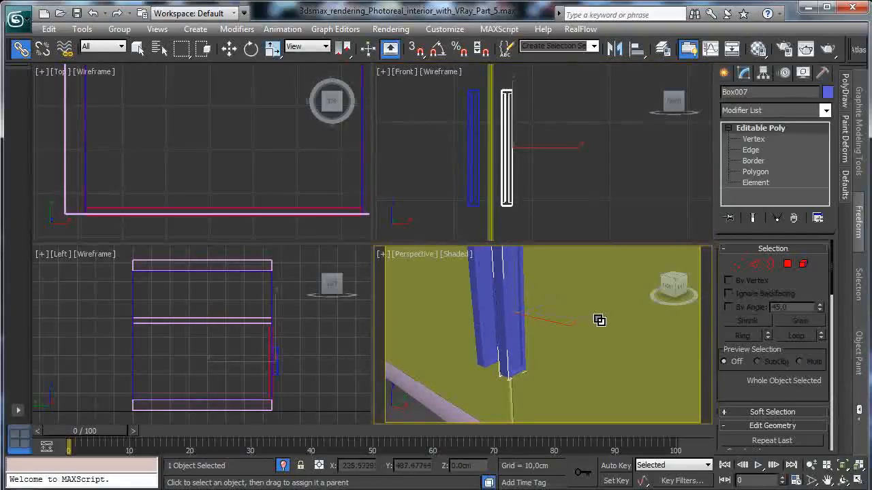
key(e)
click(605, 379)
mouse_move(284, 346)
mouse_down()
mouse_move(284, 362)
mouse_move(295, 364)
mouse_move(289, 362)
mouse_up()
- Clone the copied handle along X to the red panel, just inside its edge next to the yellow panels
click(477, 163)
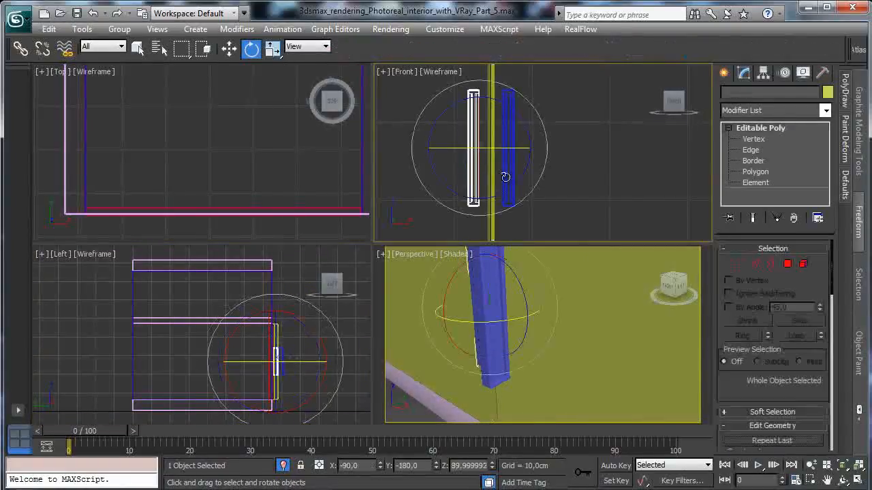
click(859, 480)
click(827, 481)
drag(407, 254, 803, 266)
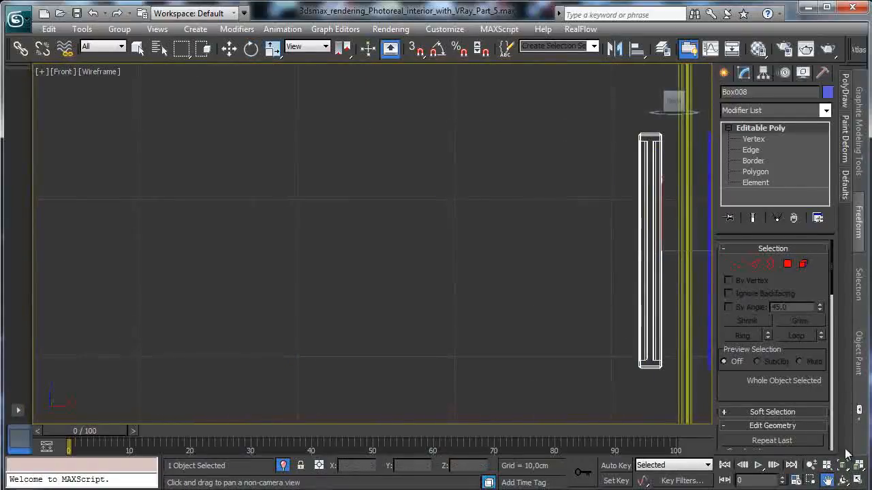
click(811, 466)
drag(553, 304, 554, 361)
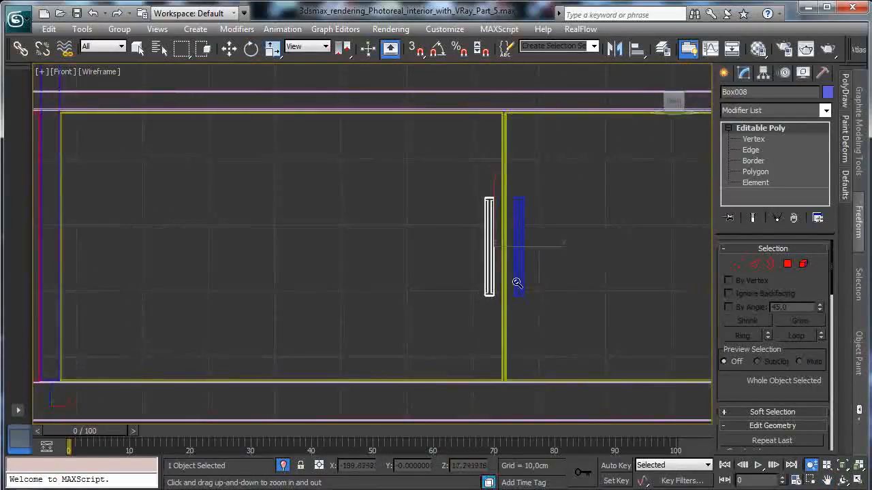
drag(564, 295, 666, 298)
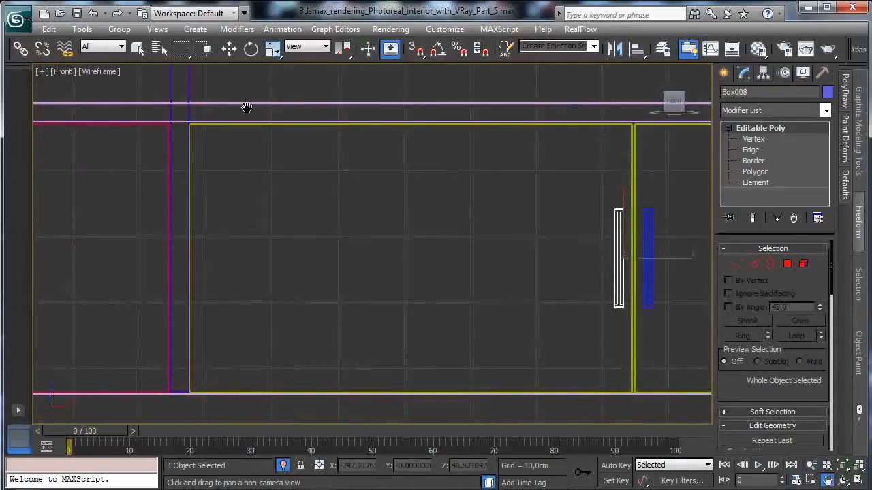
click(229, 48)
shift+drag(671, 258, 207, 247)
click(438, 311)
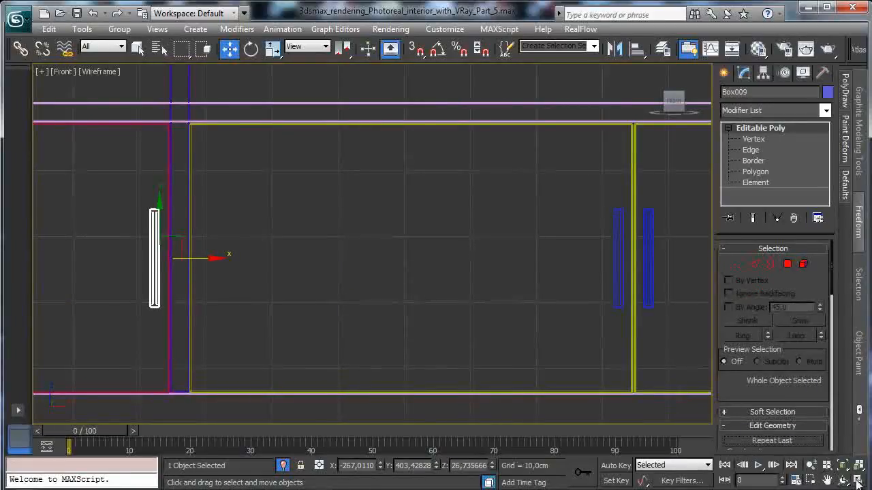
- Select all three handles and open the Material Editor, sized to fit beside the viewports
click(858, 481)
ctrl+click(666, 155)
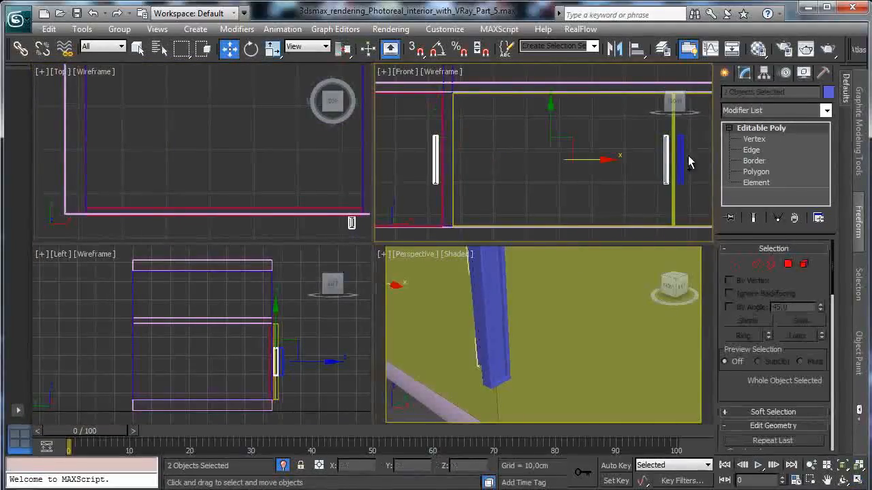
ctrl+click(680, 157)
click(760, 51)
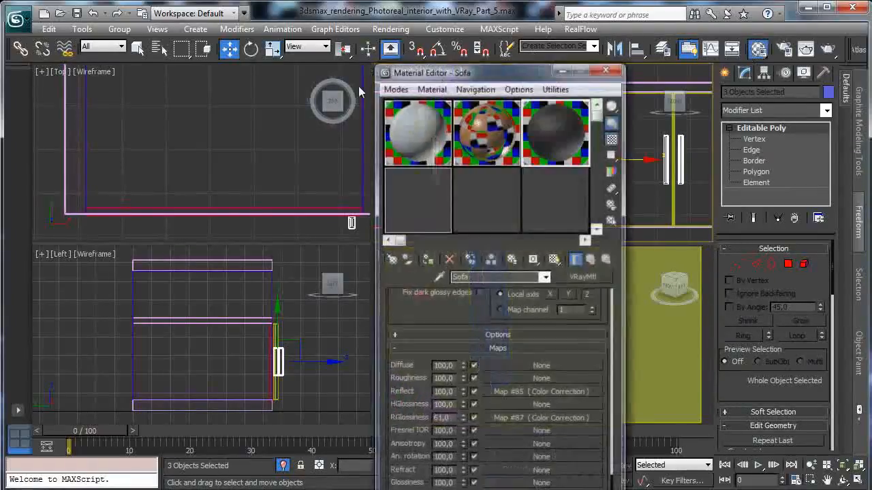
drag(461, 68, 109, 26)
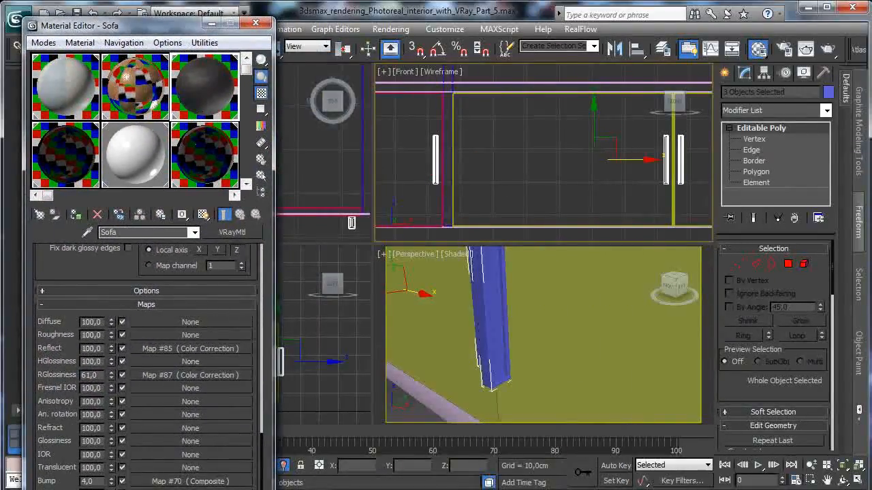
drag(181, 489, 181, 465)
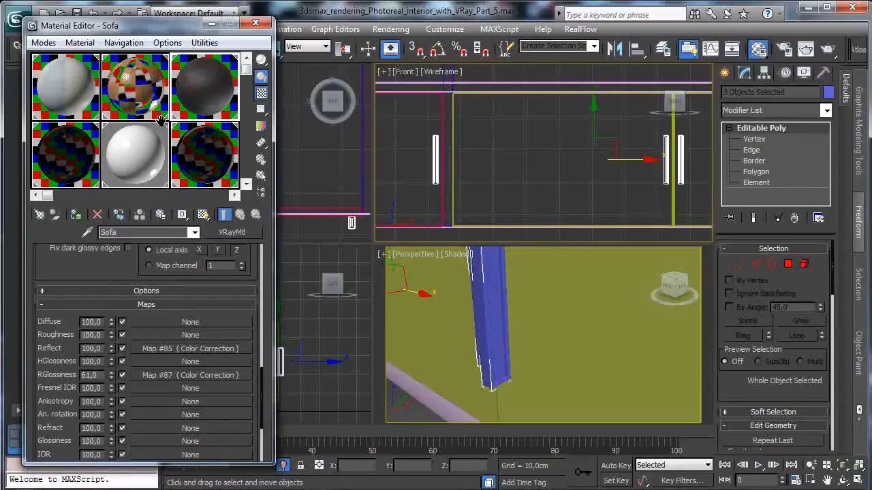
- Reset the White vase material slot to a default material and name it Glossy metal
click(146, 145)
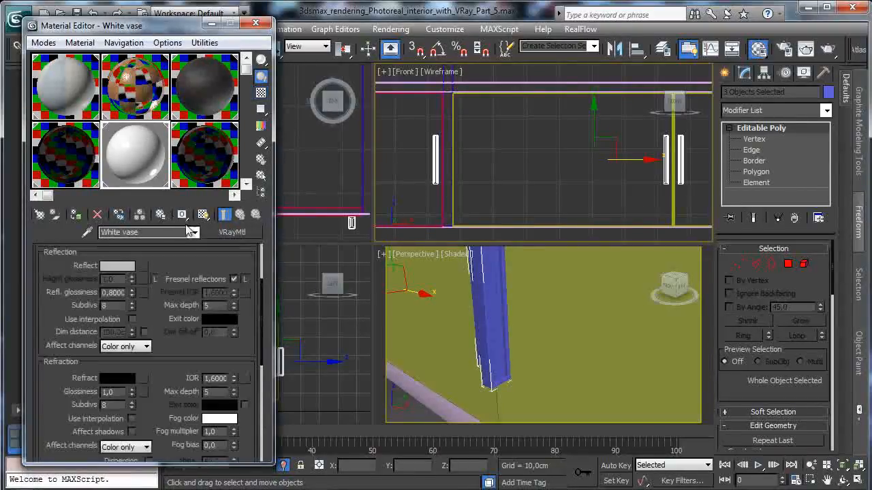
click(97, 215)
click(177, 284)
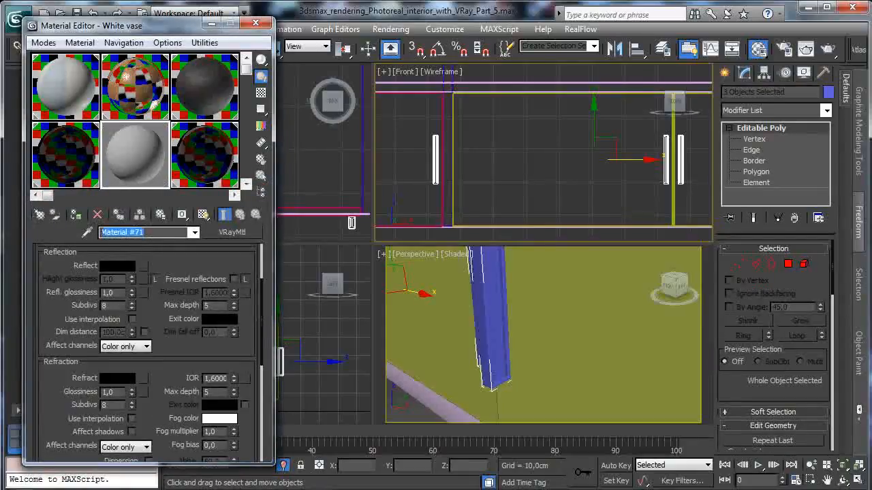
text(GI)
text(ossy metal)
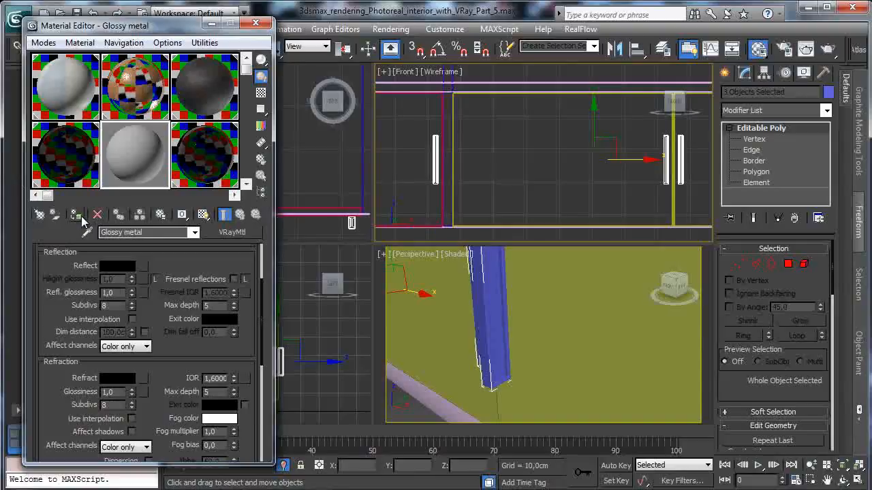
- Assign Glossy metal to the three selected handles and choose VRayMtl as its material type
click(79, 216)
middle_click(441, 229)
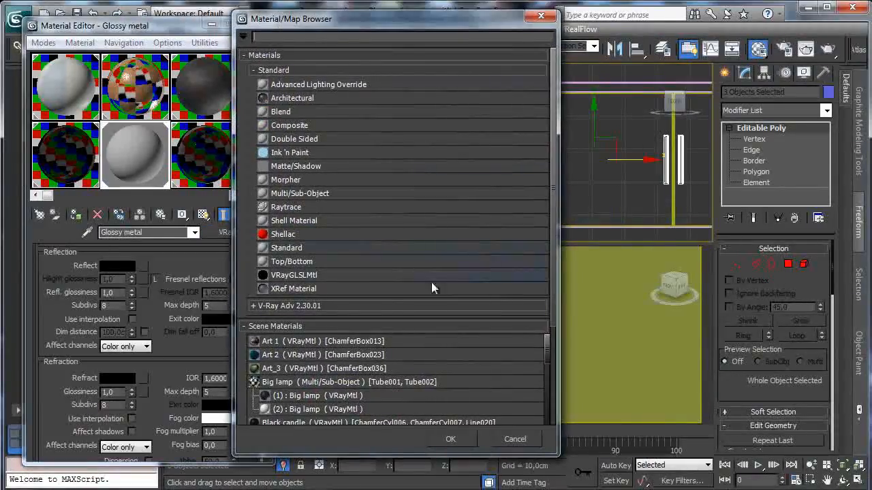
click(303, 306)
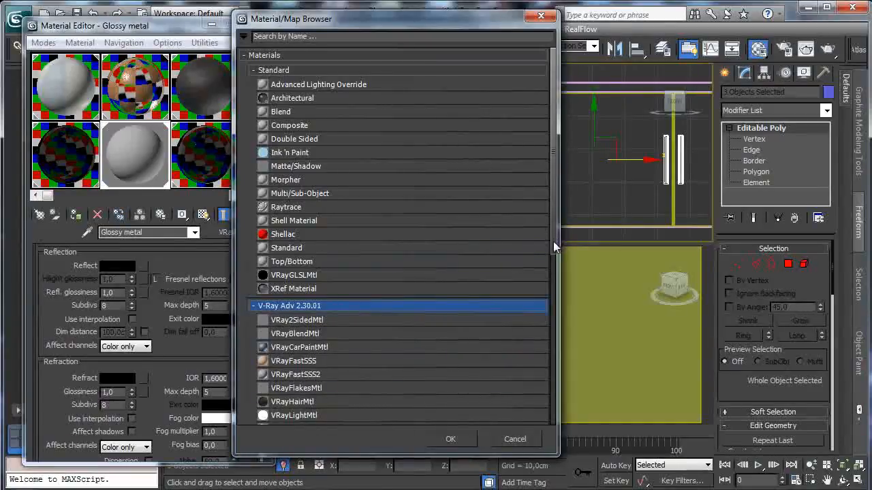
scroll(553, 241, down, 3)
double_click(283, 321)
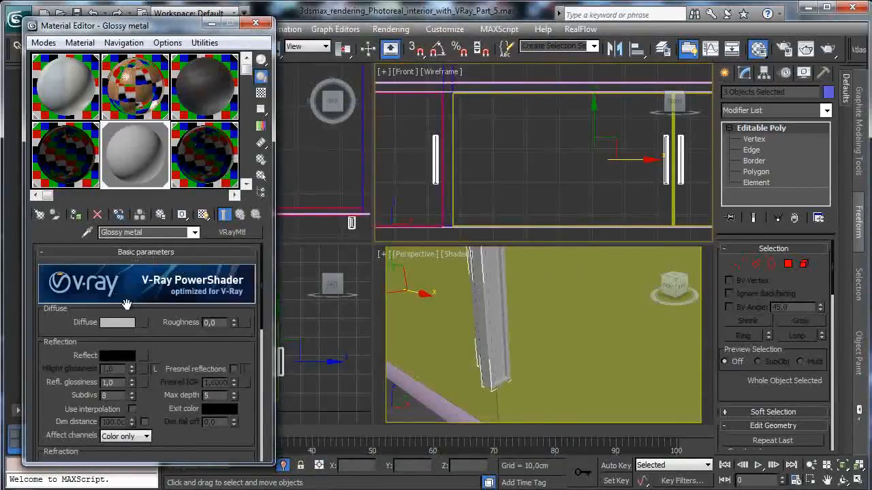
- Set the Glossy metal diffuse colour to black and its reflection colour to white with Fresnel reflections enabled
click(117, 322)
click(390, 133)
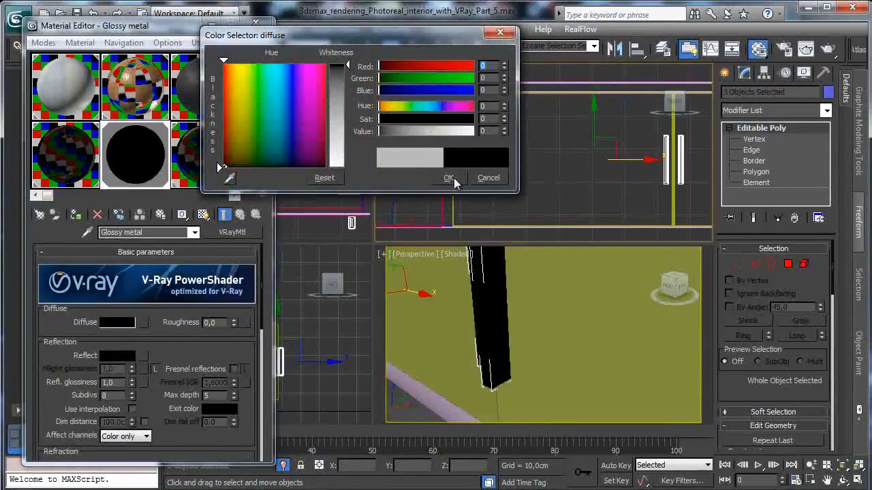
click(447, 175)
click(234, 370)
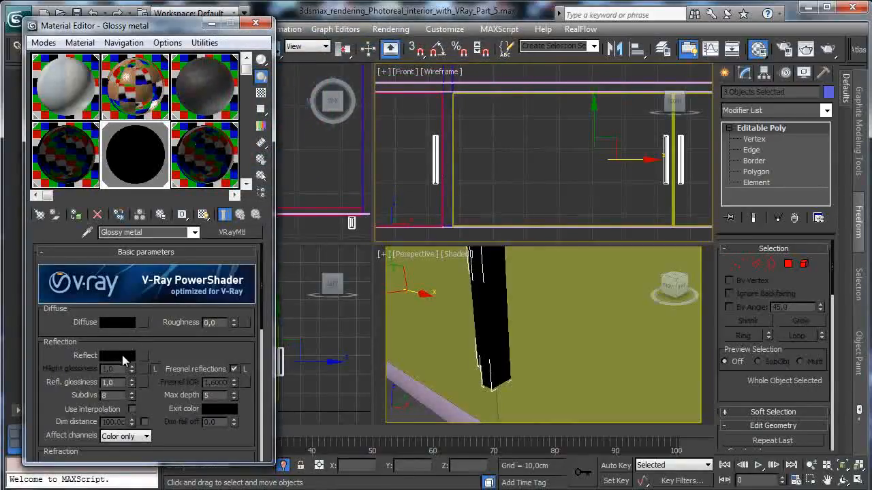
click(123, 355)
drag(339, 105, 324, 218)
click(451, 180)
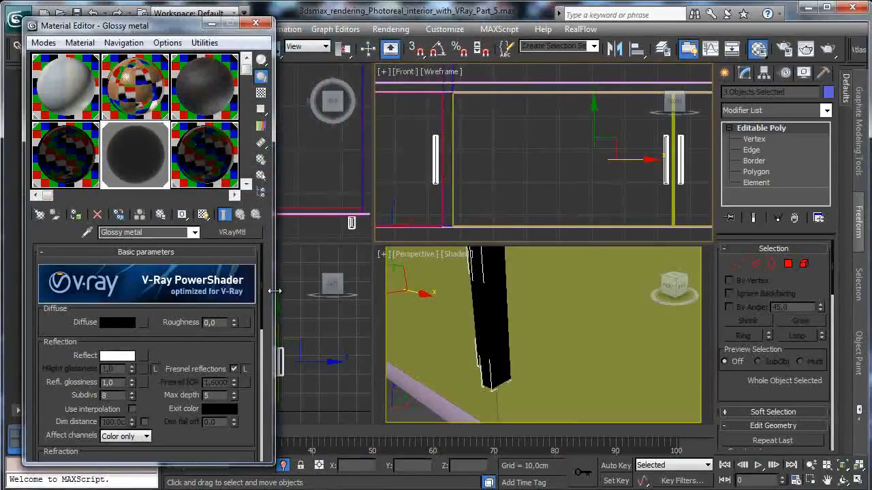
- Show the checkered background in the Glossy metal sample, and set reflection glossiness to about 0.66 and IOR to 12
click(261, 93)
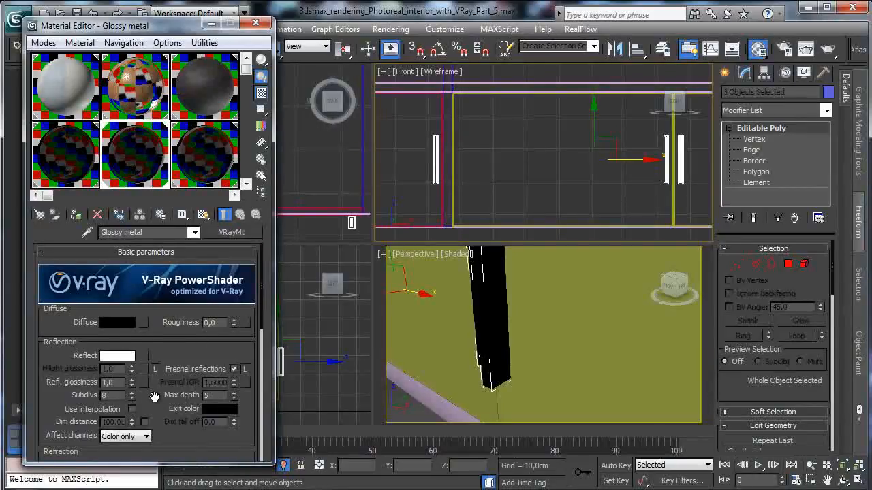
scroll(154, 397, down, 2)
text(12)
key(Return)
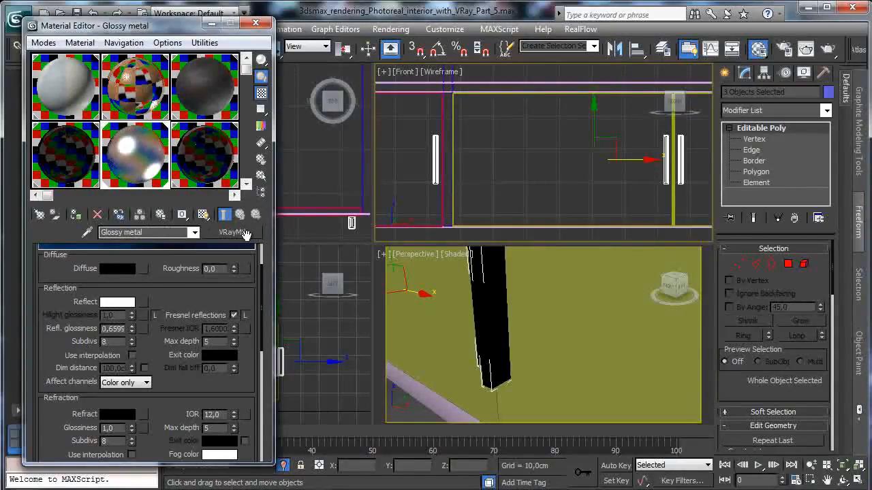
- Set the anisotropy of Glossy metal to -0.4 in its BRDF settings
scroll(201, 253, down, 8)
click(235, 340)
click(235, 340)
click(233, 341)
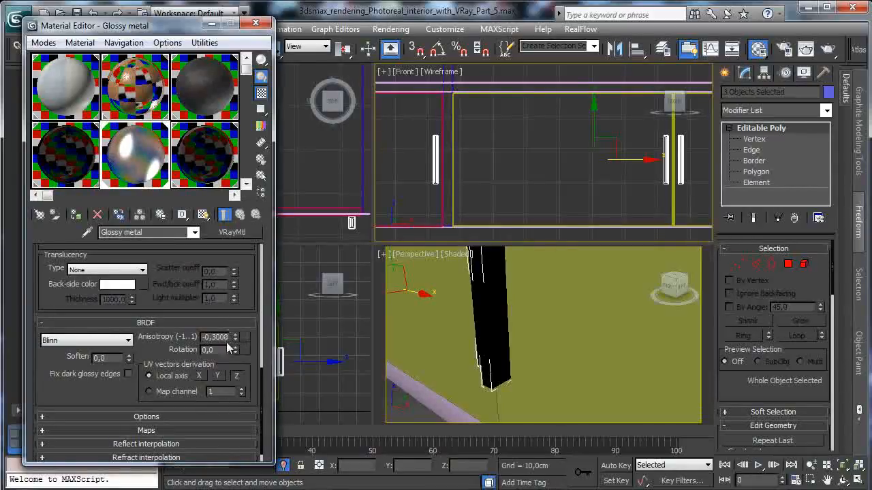
click(235, 340)
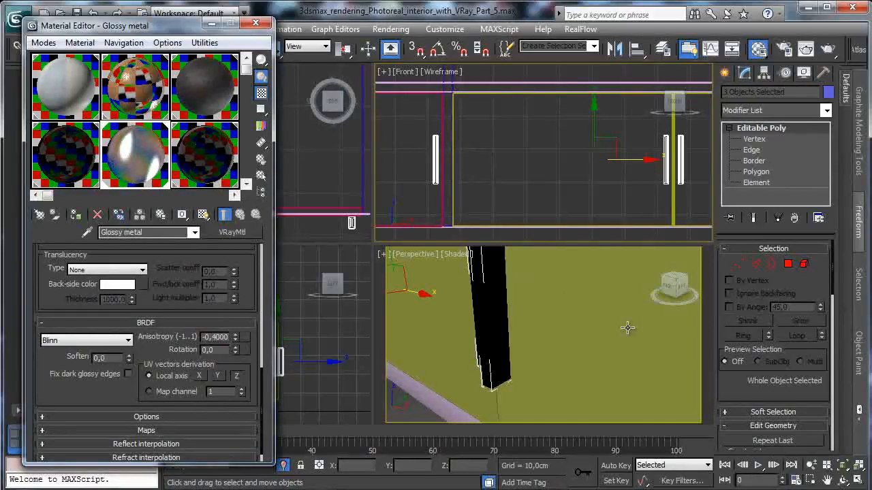
- Select the yellow front panel at the cabinet's end and look through the Sofa, Table glass and remaining material samples
click(604, 341)
click(811, 467)
drag(546, 369, 560, 382)
click(208, 98)
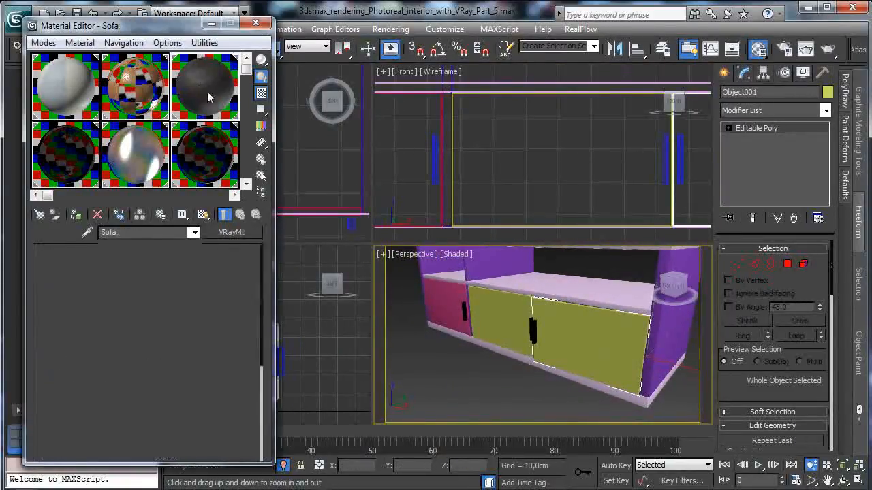
click(75, 157)
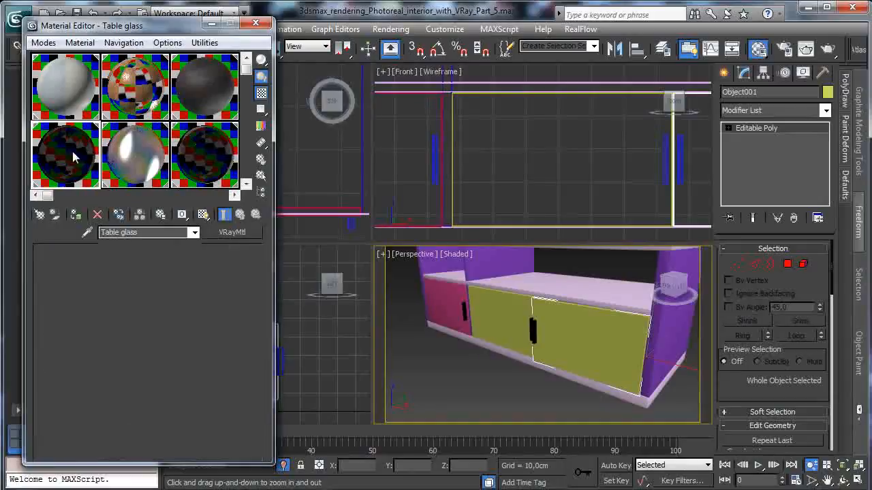
drag(98, 175, 83, 176)
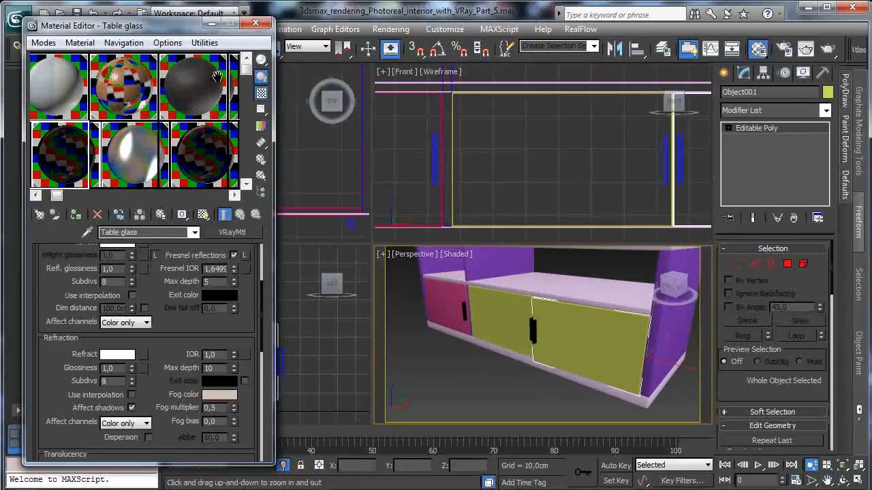
drag(217, 76, 293, 10)
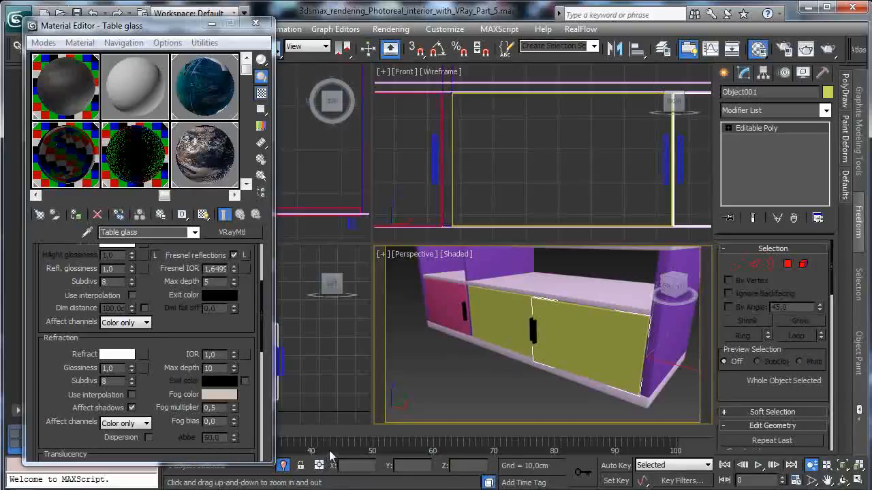
- Exit isolation to show the whole room, and frame the cabinet together with the side table beside the sofa
click(283, 466)
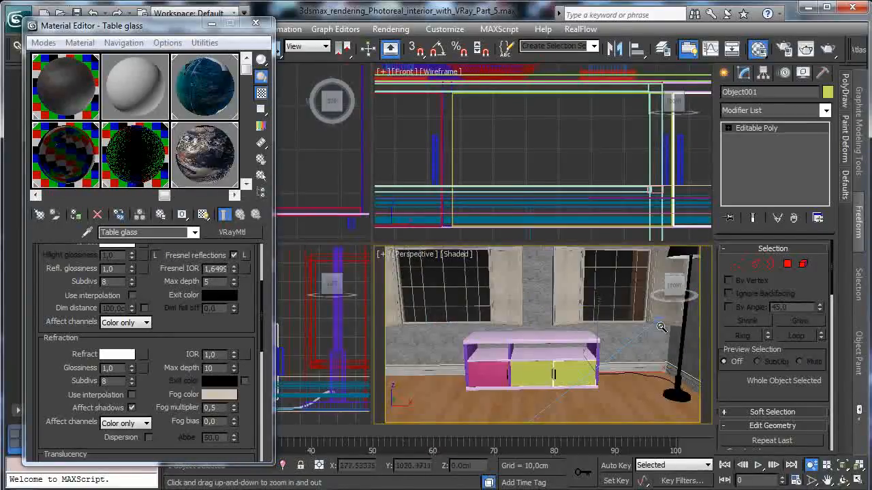
click(842, 479)
drag(498, 337, 711, 419)
click(828, 480)
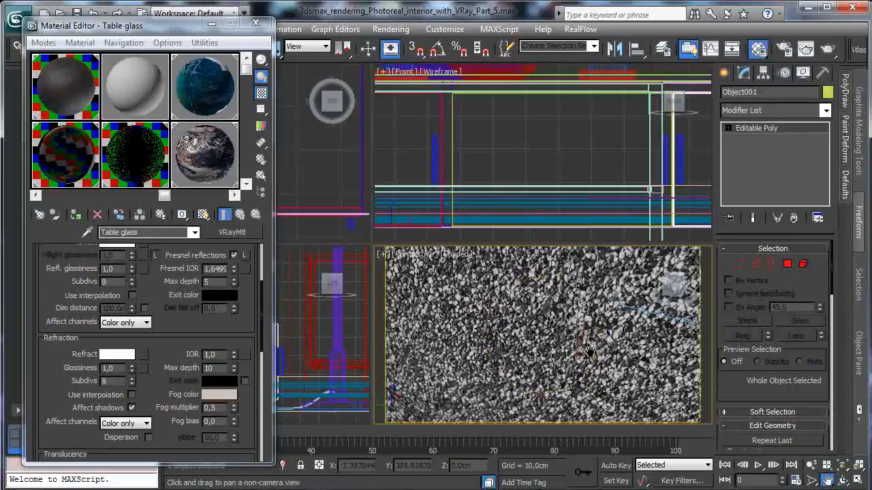
scroll(528, 379, up, 5)
scroll(528, 379, down, 5)
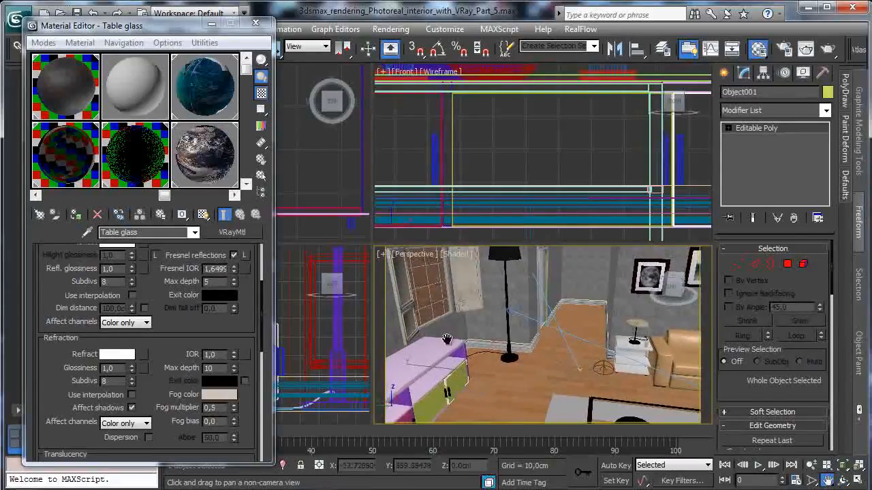
- Clear the Art 1 sample slot in the Material Editor to free it for another material
click(200, 162)
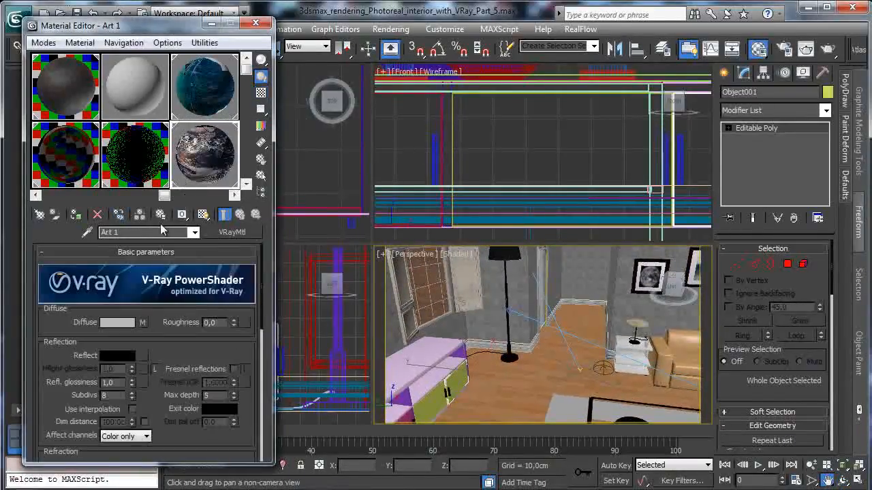
click(98, 215)
click(54, 254)
click(174, 280)
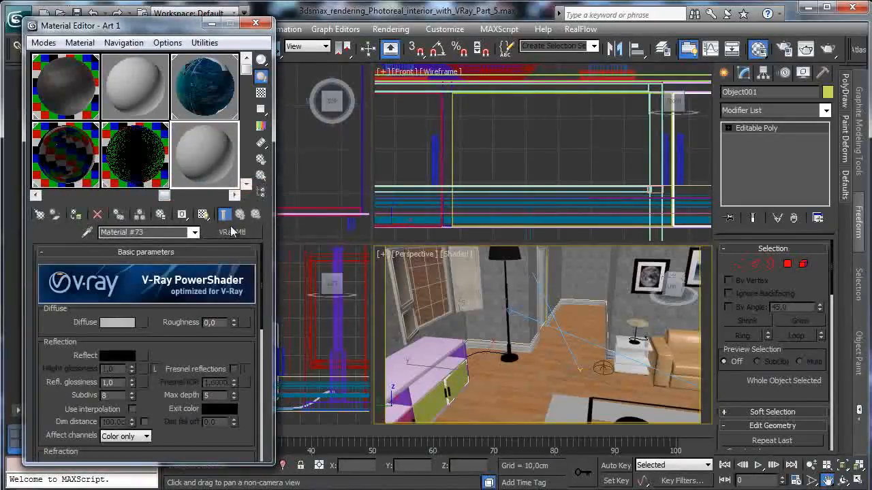
- Load the side table's Brown furniture material into the cleared slot and assign it to the cabinet's top board
click(87, 233)
click(620, 341)
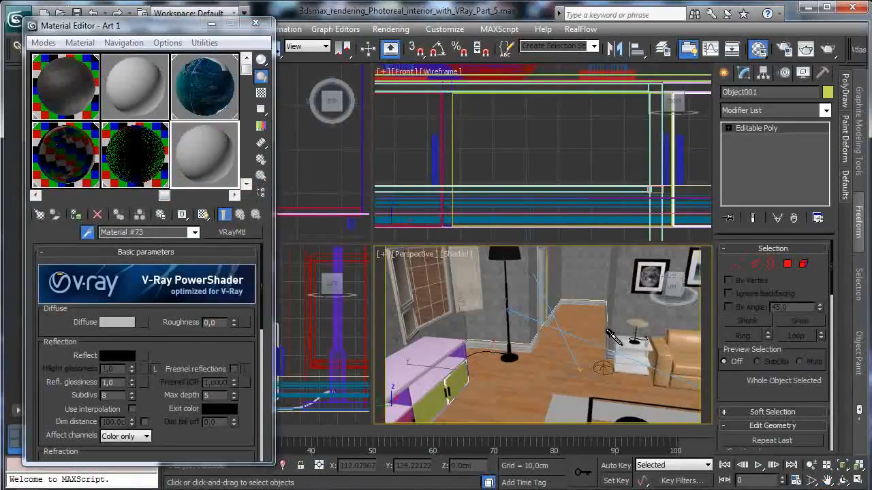
click(431, 344)
click(75, 216)
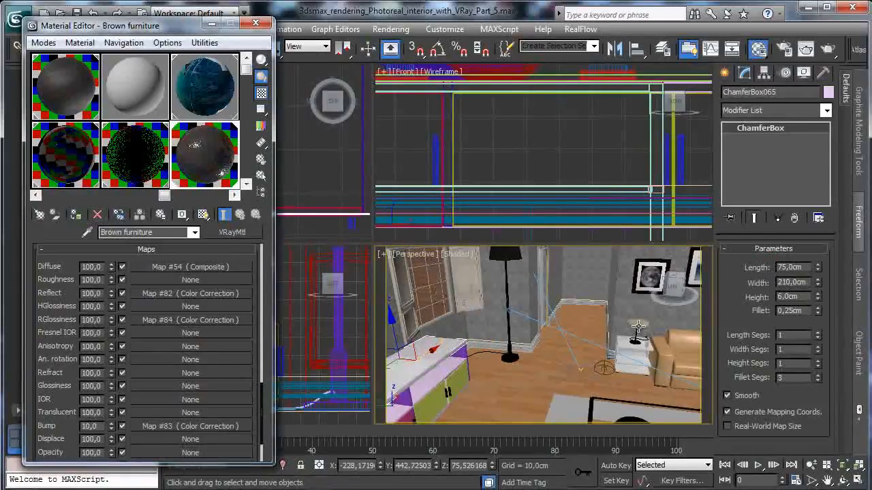
- Assign the Brown furniture material to the cabinet's side panels, divider, shelf and base
click(843, 481)
drag(485, 358, 503, 332)
click(827, 481)
drag(583, 387, 681, 315)
drag(436, 351, 554, 307)
drag(131, 27, 109, 75)
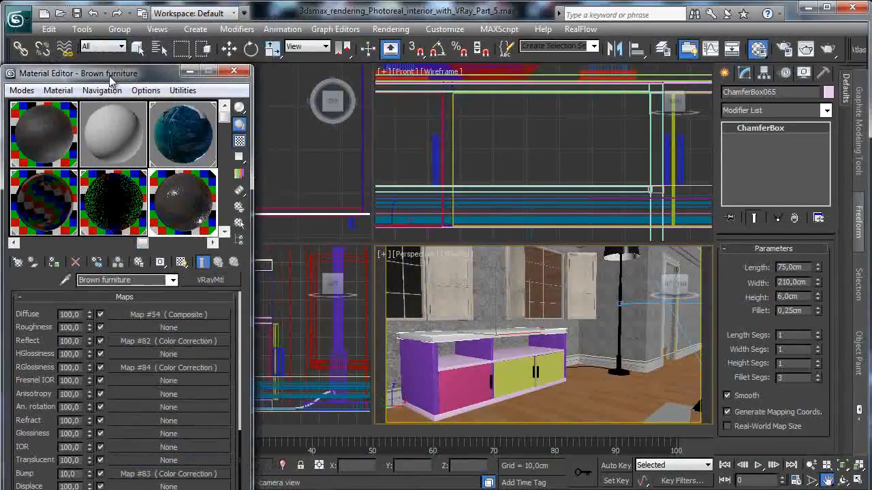
click(138, 51)
click(425, 355)
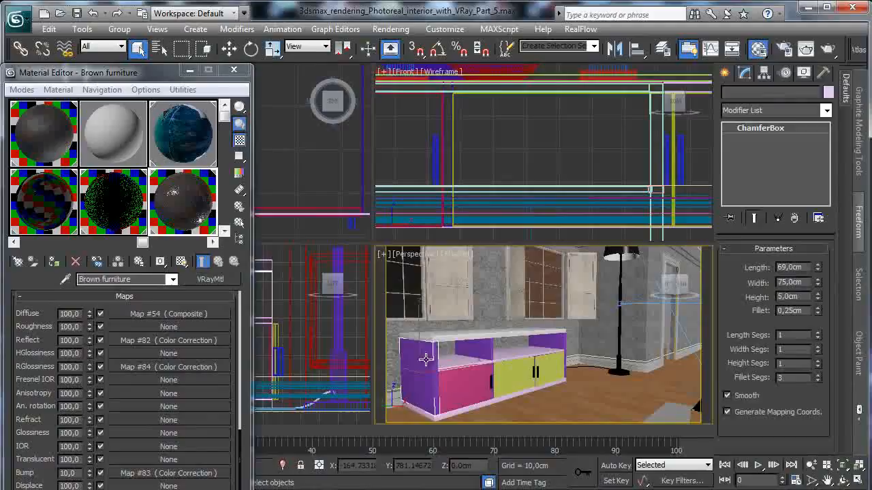
ctrl+click(482, 351)
ctrl+click(527, 346)
ctrl+click(470, 406)
click(54, 261)
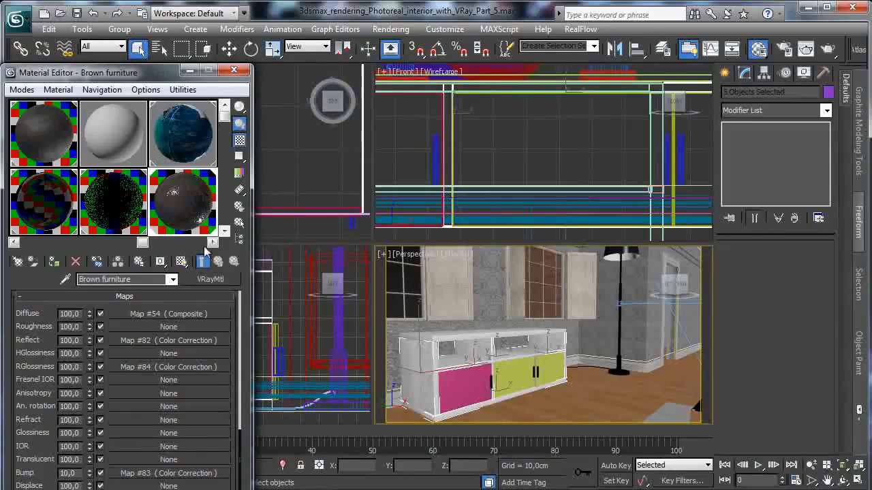
- Rename the 04 - Default material as White furniture and assign it to the cabinet's three front panels
click(470, 388)
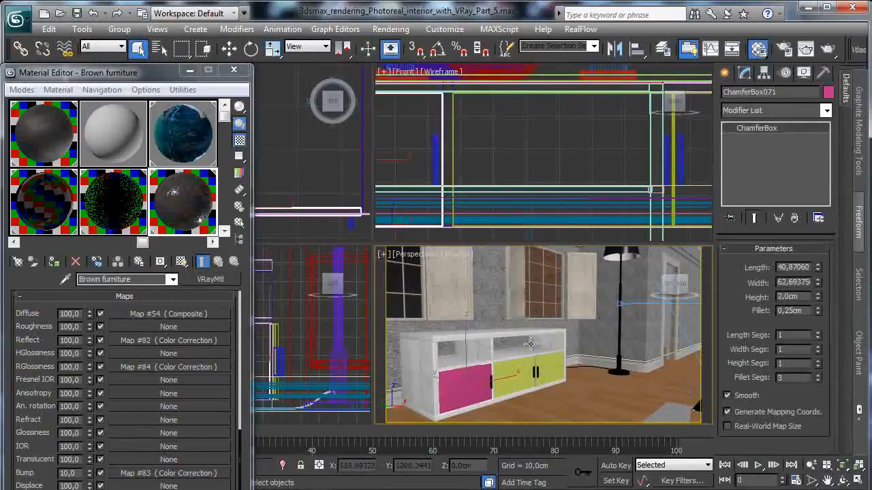
ctrl+click(510, 371)
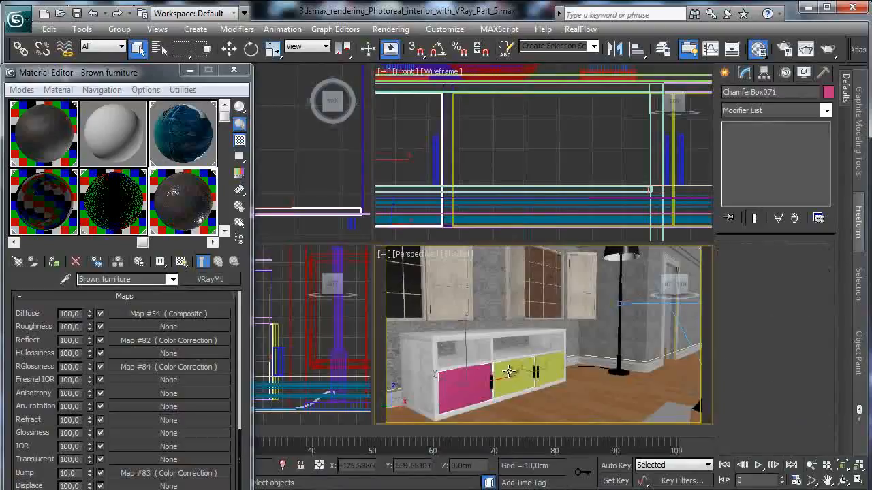
ctrl+click(551, 368)
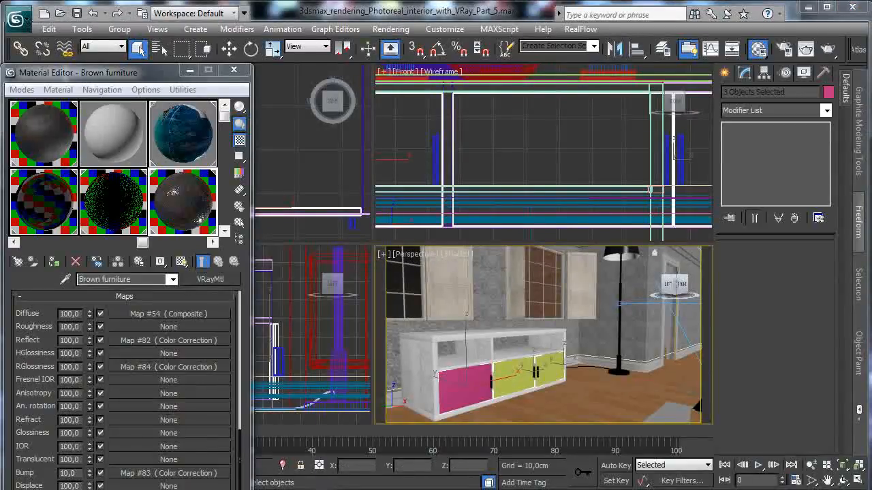
click(121, 136)
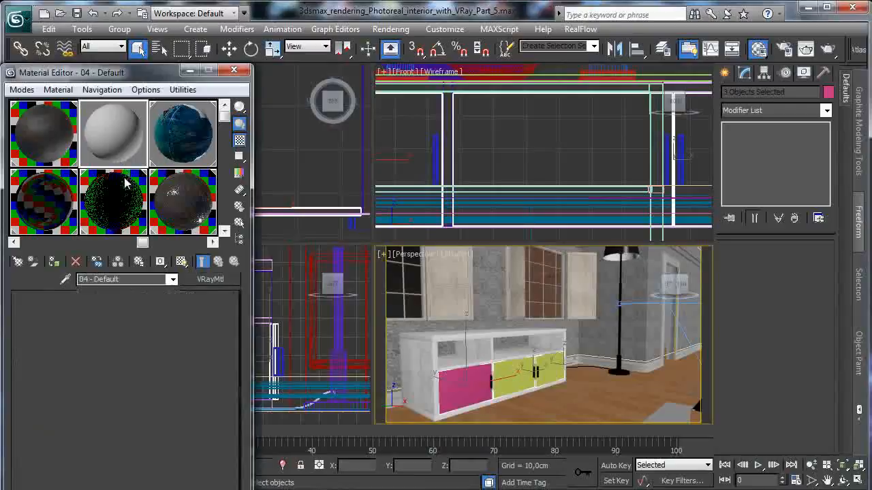
click(126, 279)
text(Whi)
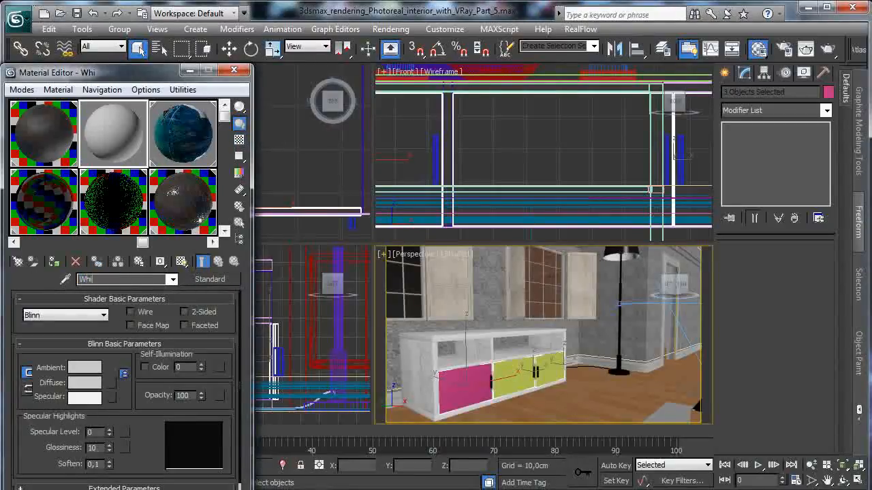
text(te furniture)
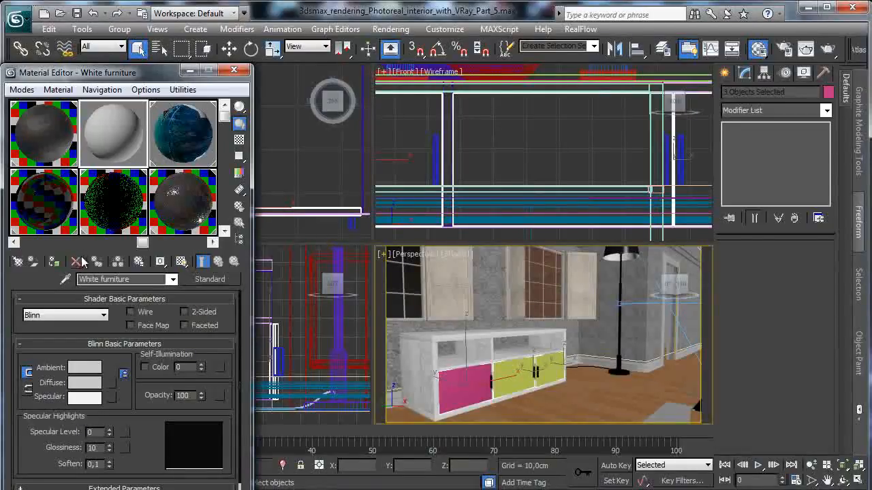
drag(114, 80, 153, 21)
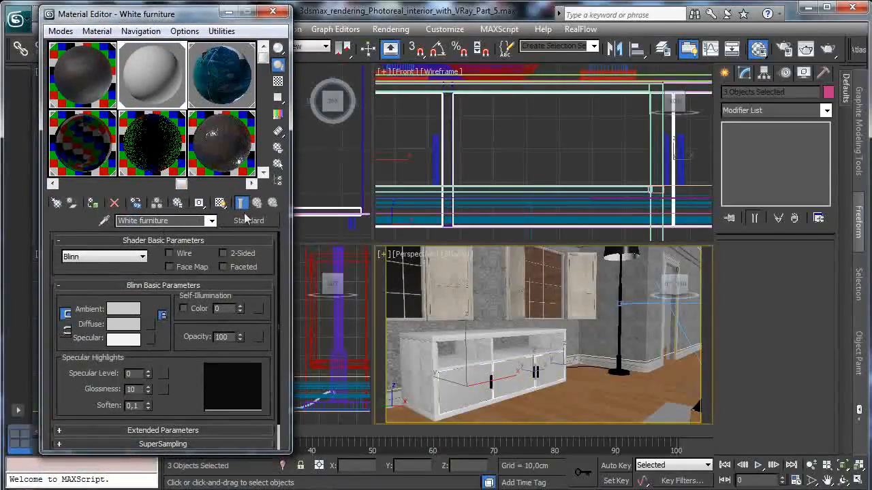
- Change White furniture to a VRayMtl with a pure white diffuse colour
click(249, 220)
double_click(301, 320)
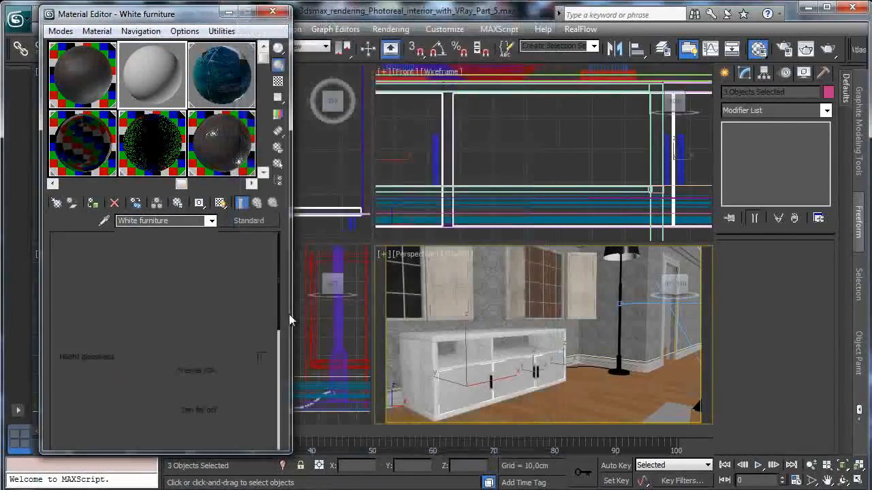
click(135, 314)
drag(334, 128, 328, 169)
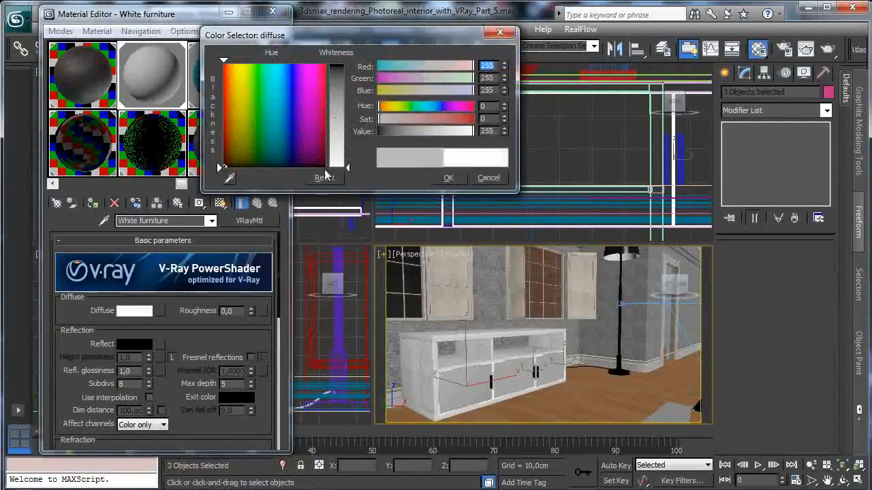
click(449, 178)
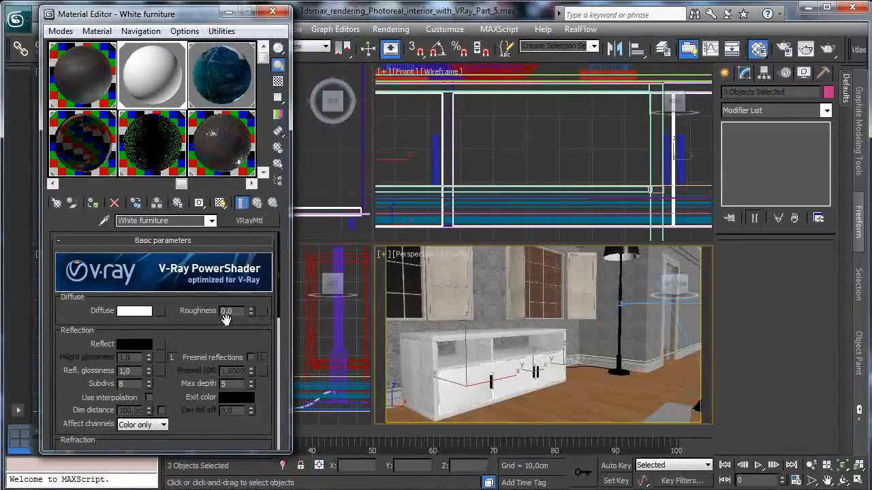
- Enable Fresnel reflections for White furniture and set its IOR to 2.2
scroll(253, 387, down, 3)
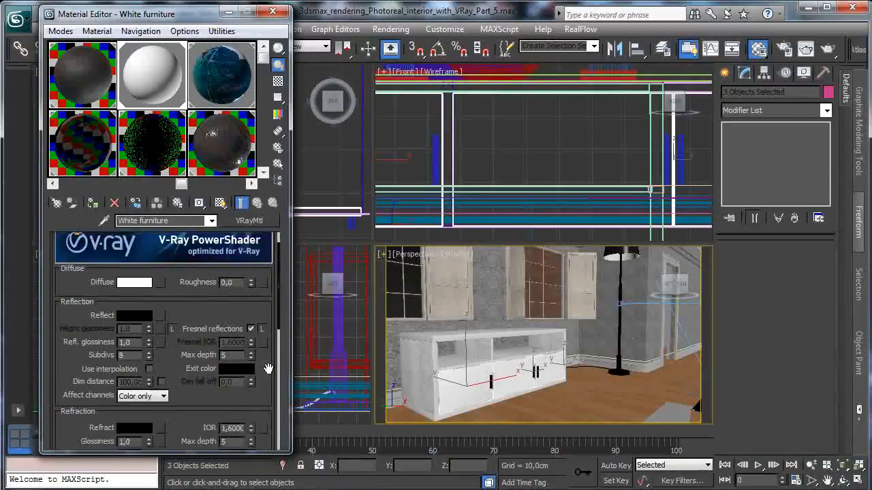
text(2,5)
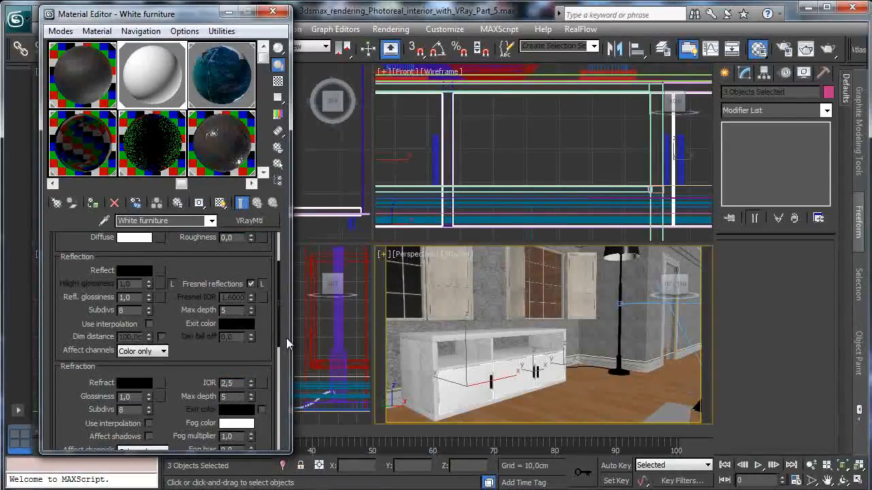
key(BackSpace)
text(2)
key(Return)
- Set the reflection colour of White furniture to grey with a value of 124
click(151, 272)
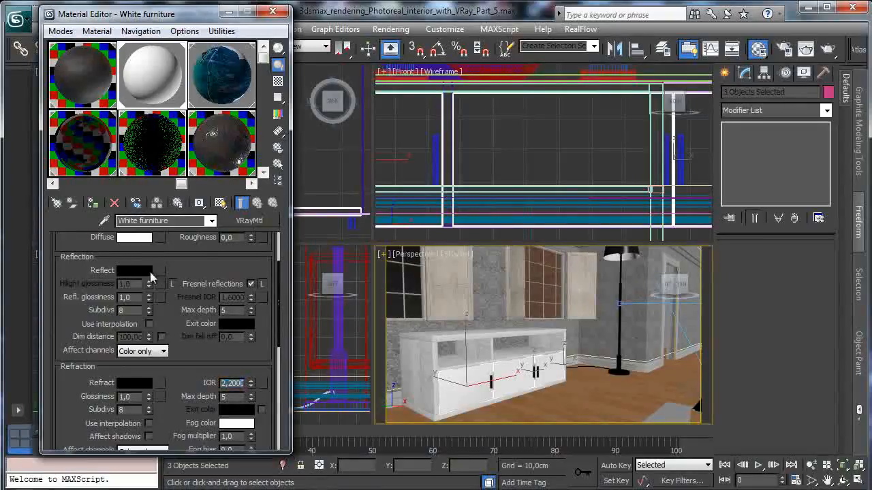
click(134, 274)
click(424, 137)
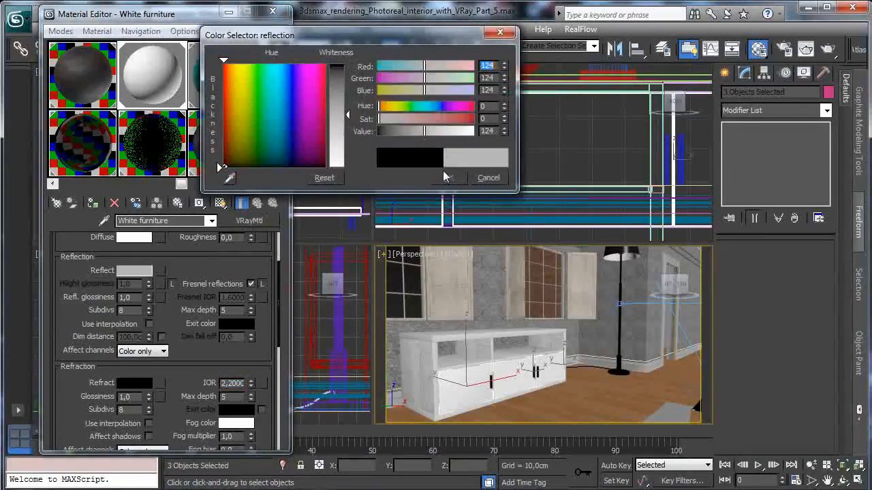
click(448, 176)
- Show the checkered background in the White furniture sample and slightly lower its reflection glossiness
click(279, 83)
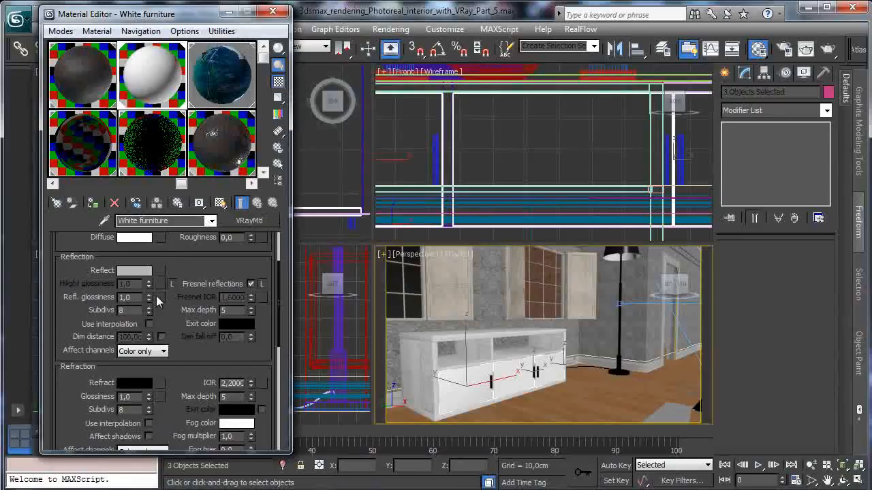
drag(149, 301, 149, 309)
drag(188, 362, 184, 294)
- Check the room through VRayPhysicalCamera001 and VRayPhysicalCamera002, and leave the perspective viewport on VRayPhysicalCamera003
click(413, 254)
mouse_move(465, 272)
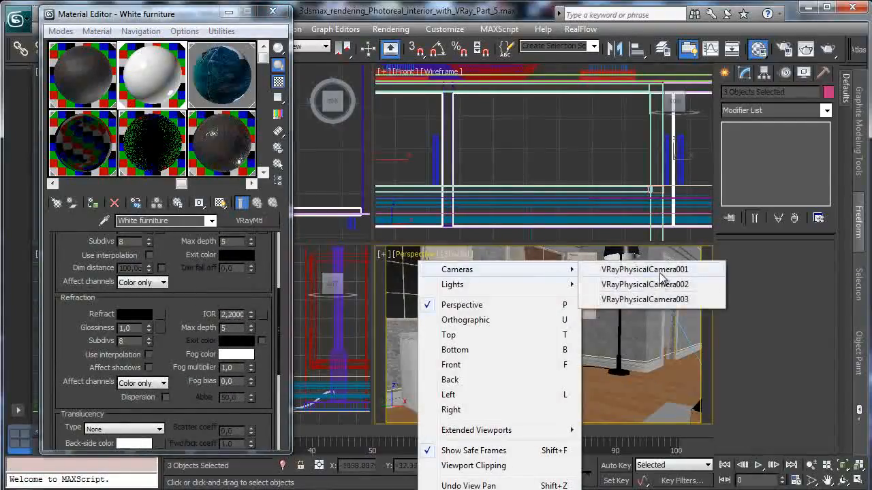
click(617, 269)
click(423, 259)
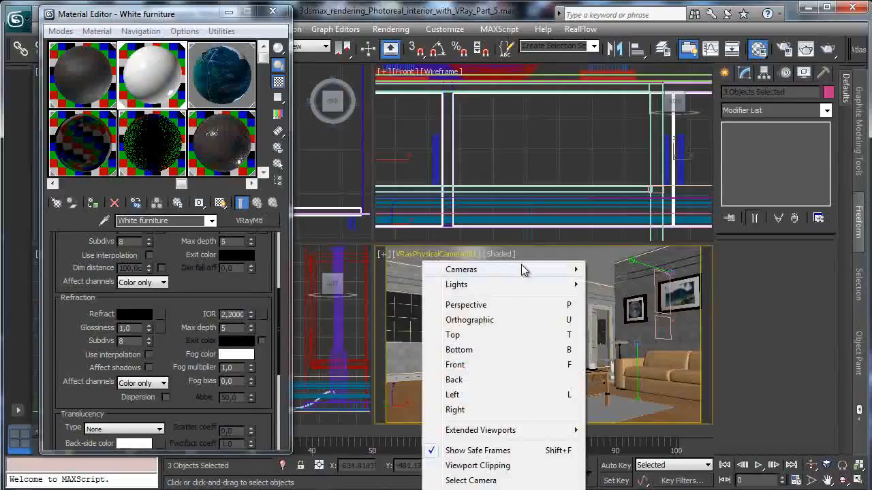
click(641, 284)
click(451, 257)
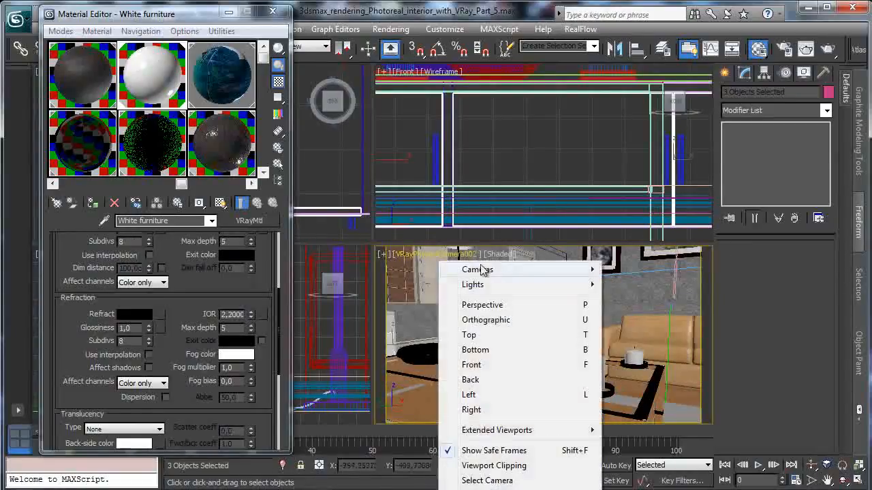
click(643, 298)
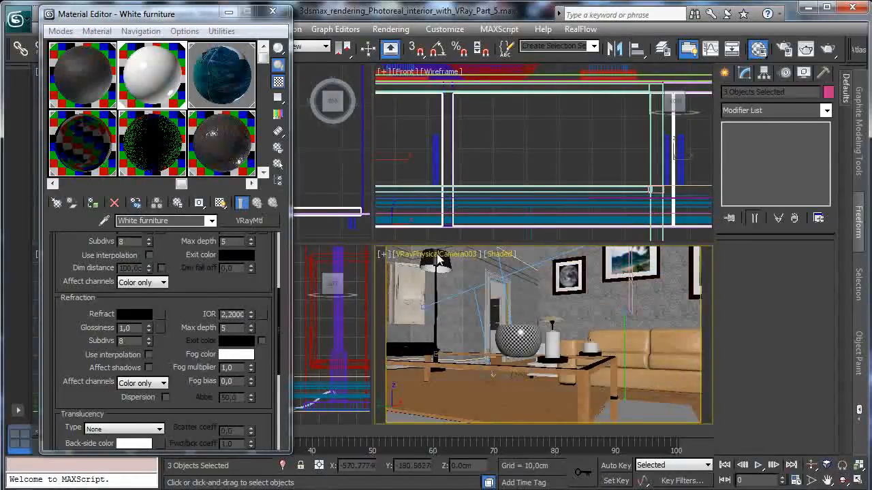
- Minimize the Material Editor and select VRayPhysicalCamera003 from its own camera view
click(462, 257)
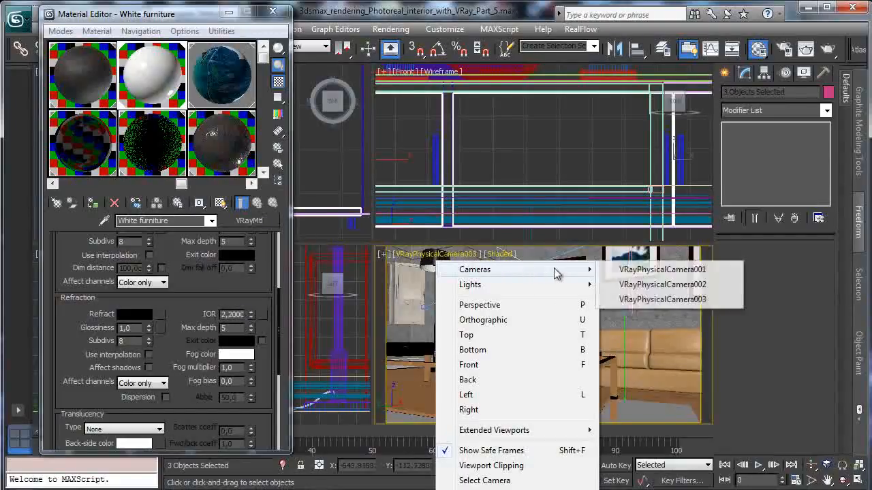
click(228, 16)
click(228, 15)
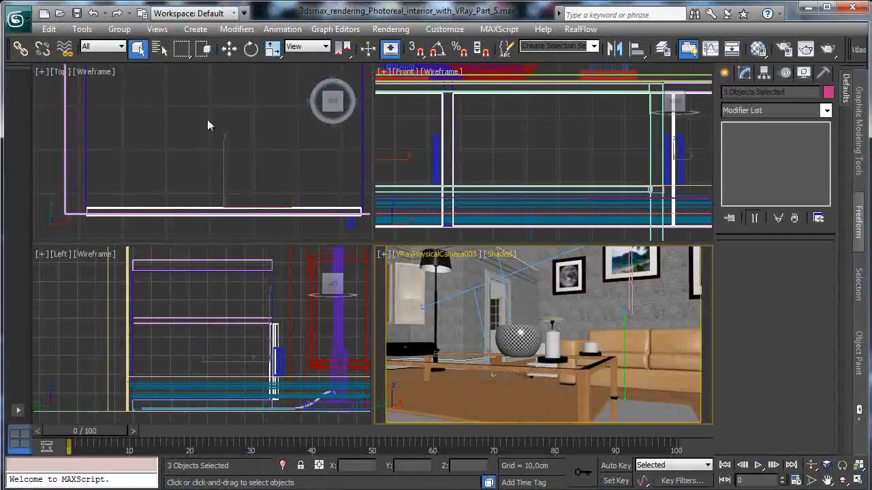
right_click(257, 293)
right_click(415, 254)
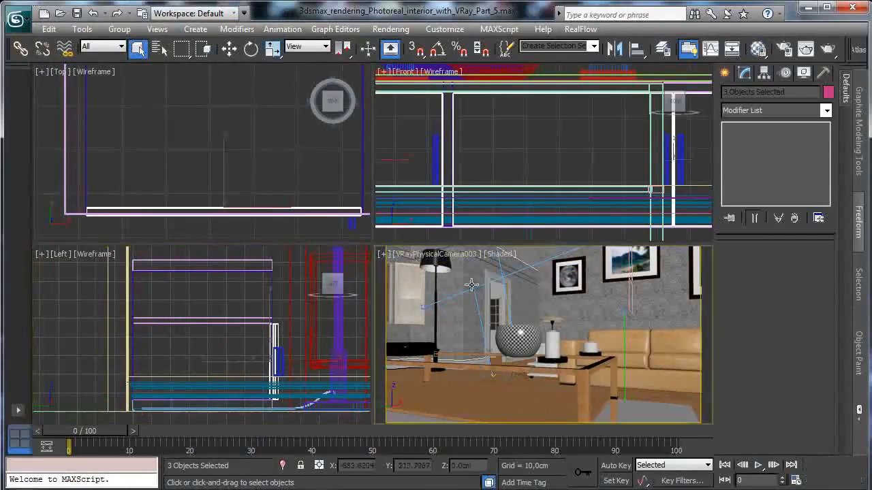
click(421, 263)
click(467, 480)
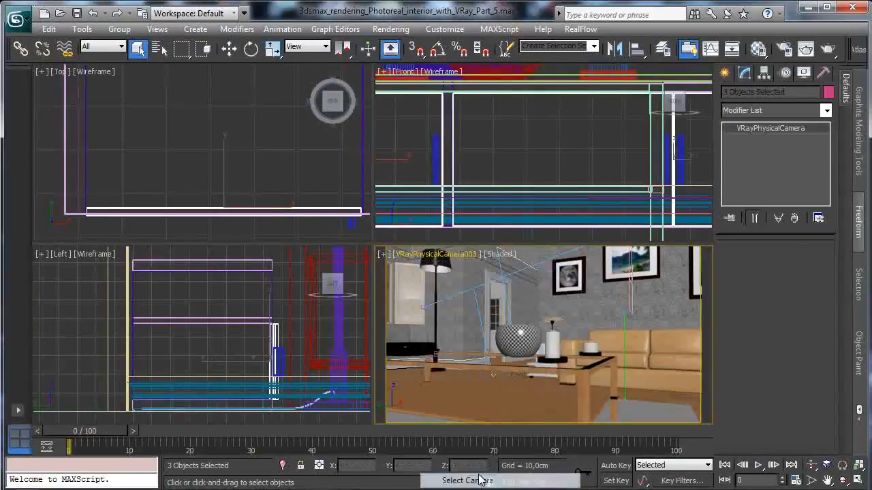
- Raise VRayPhysicalCamera003 in the Left view to a height of about 112.6 cm
click(842, 468)
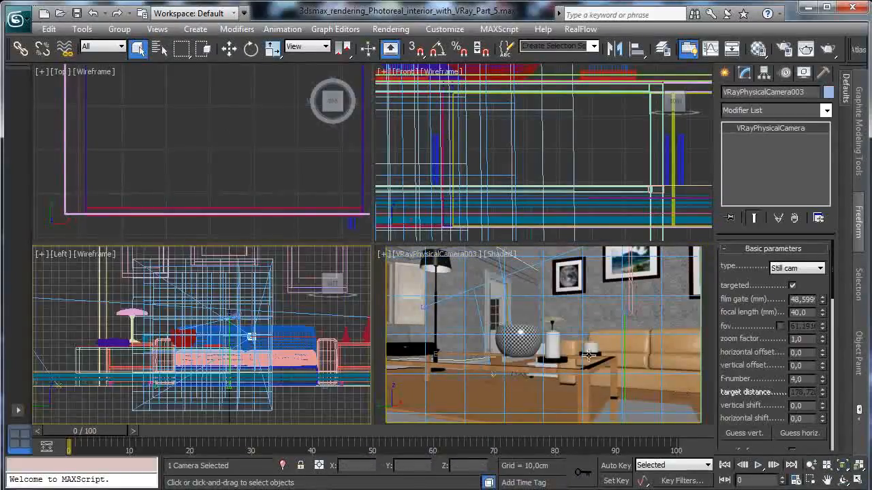
click(229, 48)
drag(252, 295, 252, 262)
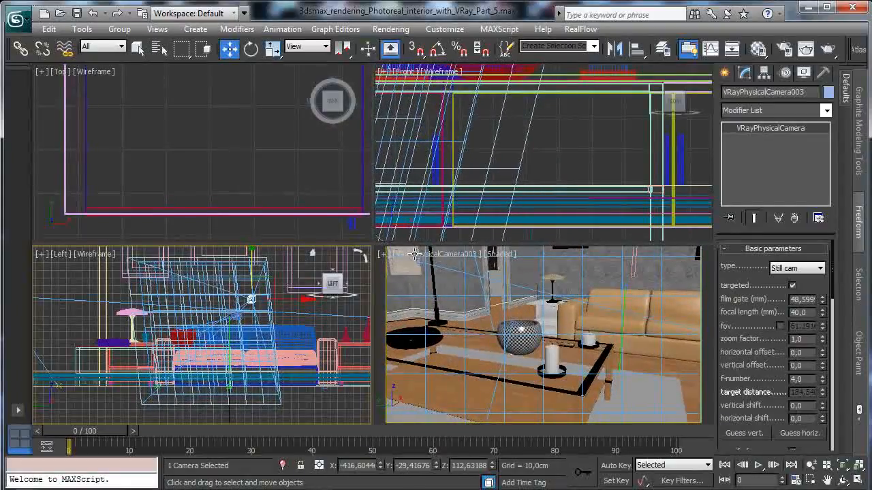
- Move VRayPhysicalCamera003's target to about X -251.7, Y 204.2 so the camera faces the white cabinet, and save the scene
click(418, 267)
click(421, 261)
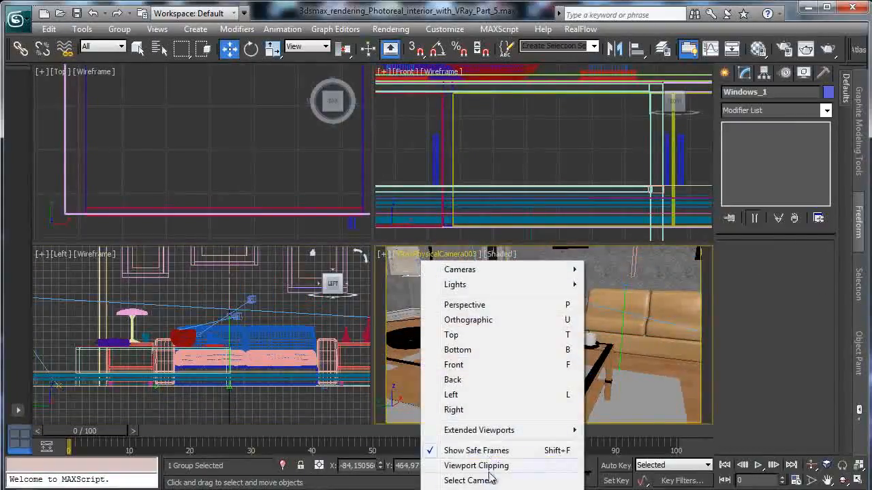
click(485, 420)
drag(507, 332, 335, 300)
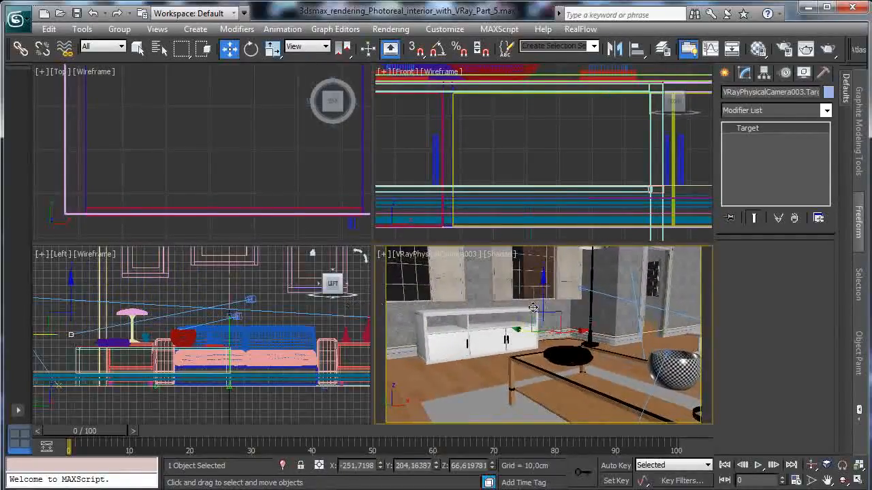
click(73, 16)
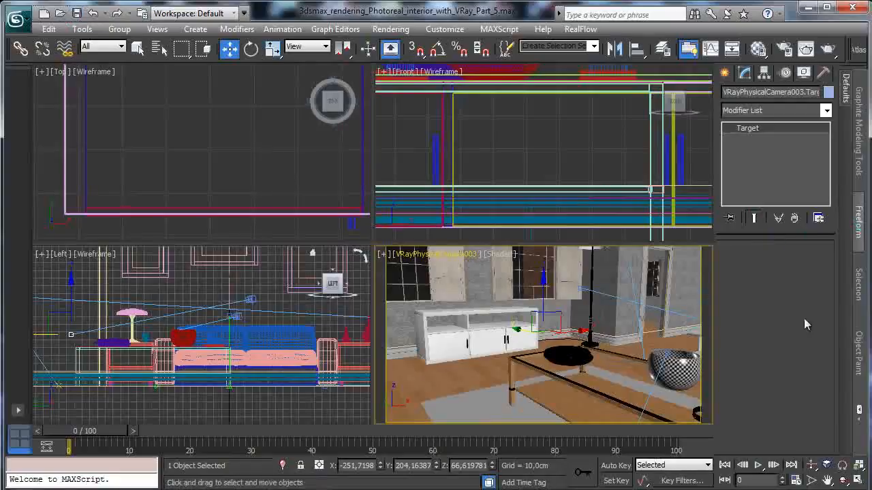
- Set the render output size to 900 by 505 and start rendering the VRayPhysicalCamera003 view
click(784, 50)
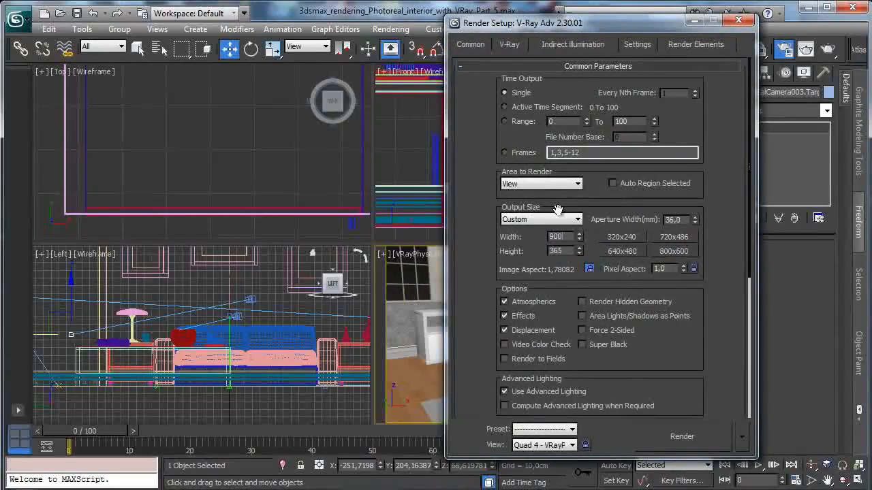
mouse_move(661, 368)
mouse_down()
mouse_move(645, 229)
mouse_move(663, 365)
mouse_up()
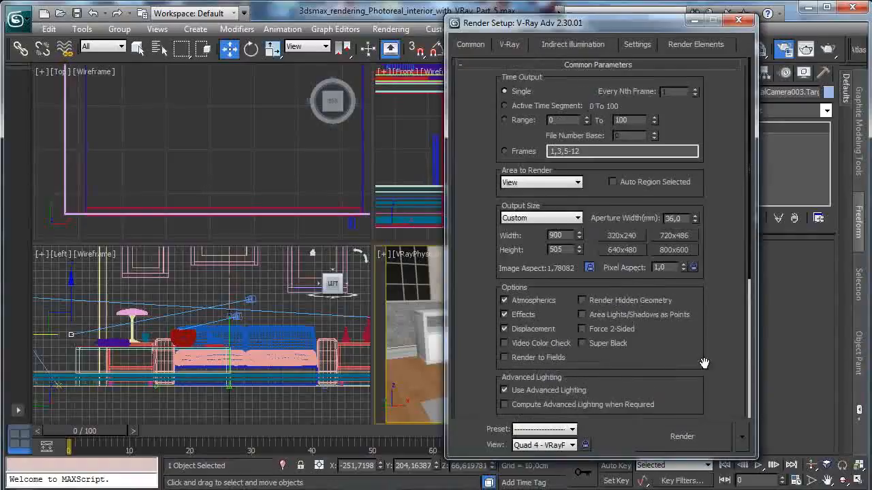
click(680, 437)
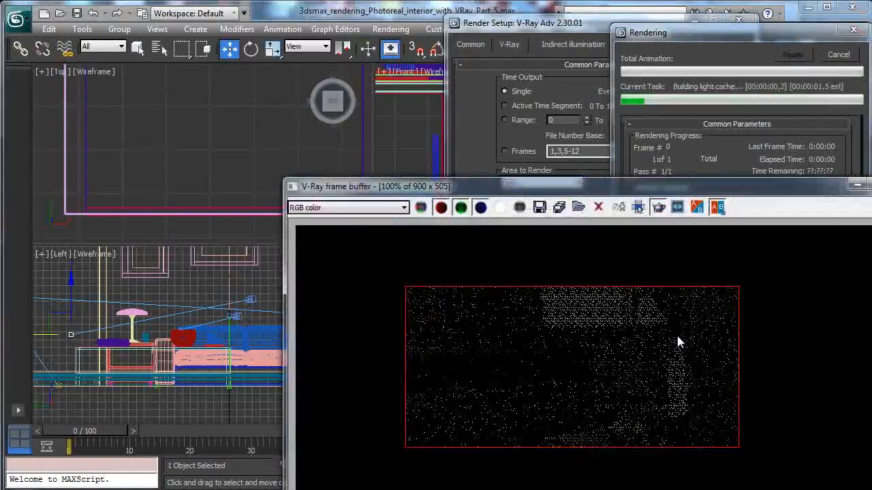
- Limit the V-Ray render region to the cabinet and floor, stop the test render, and minimize the frame buffer
drag(557, 196, 284, 61)
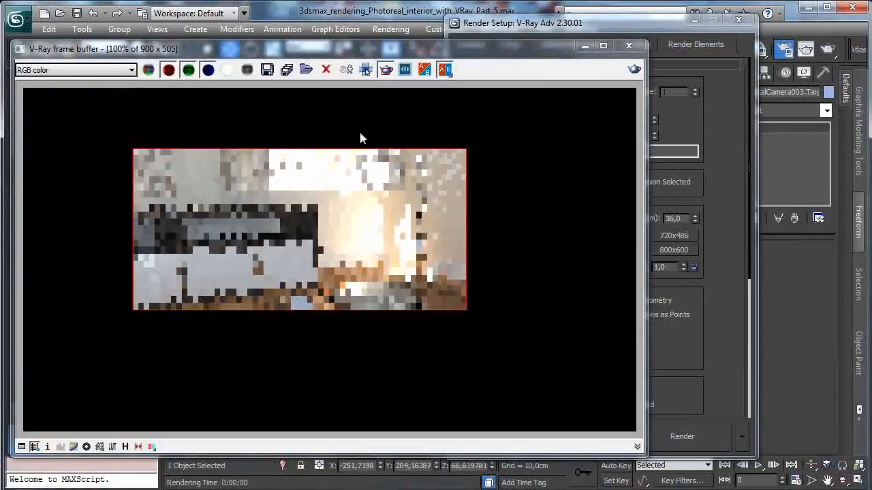
drag(343, 188, 55, 359)
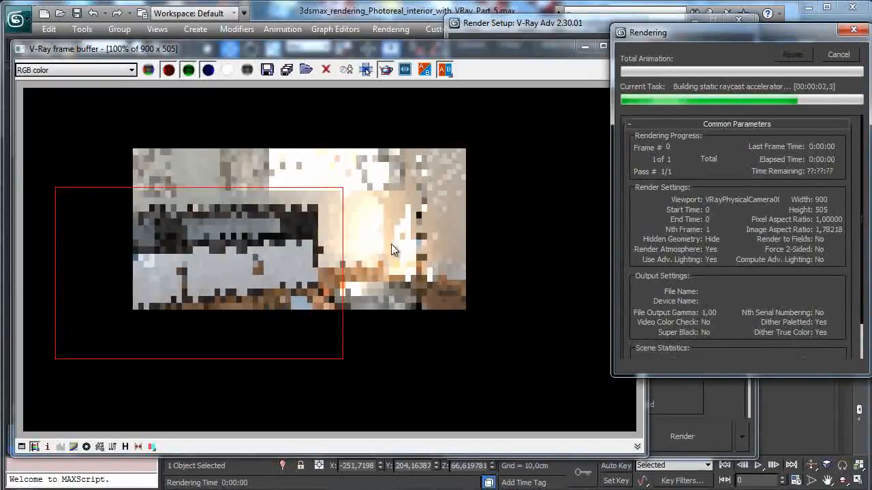
click(367, 251)
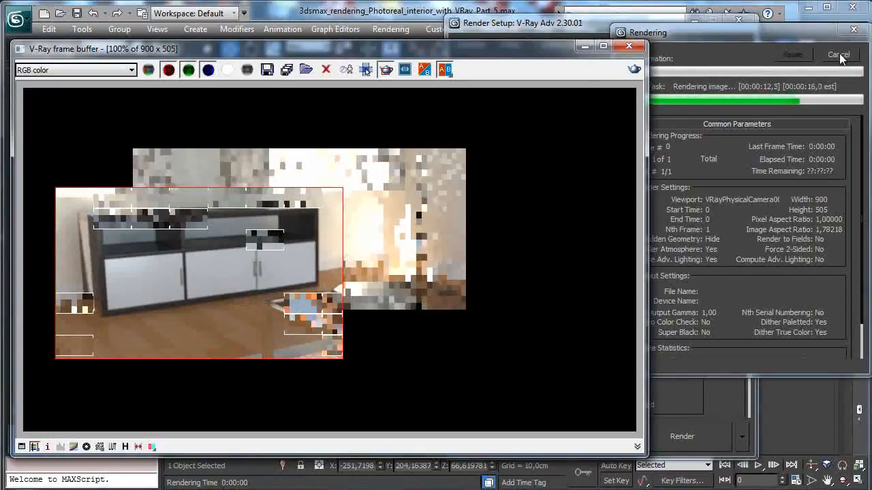
click(837, 55)
click(585, 46)
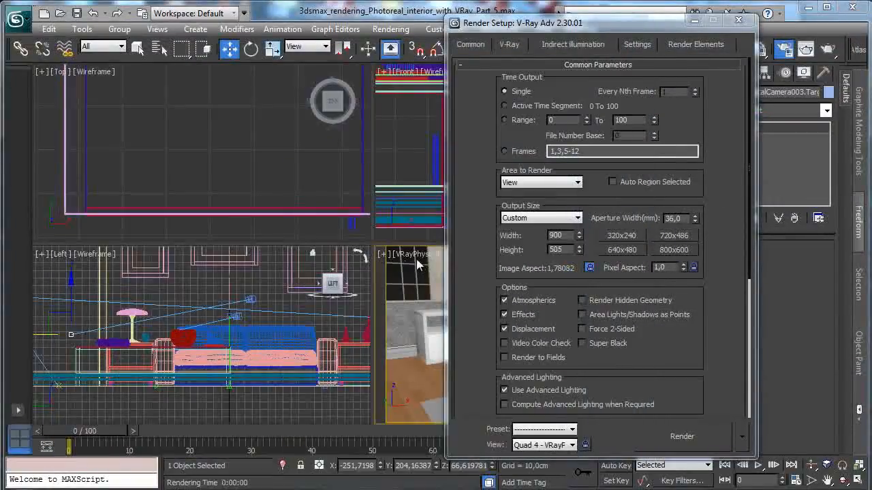
- Turn off depth-of-field for VRayPhysicalCamera003 and render the cabinet region again
click(417, 260)
click(465, 480)
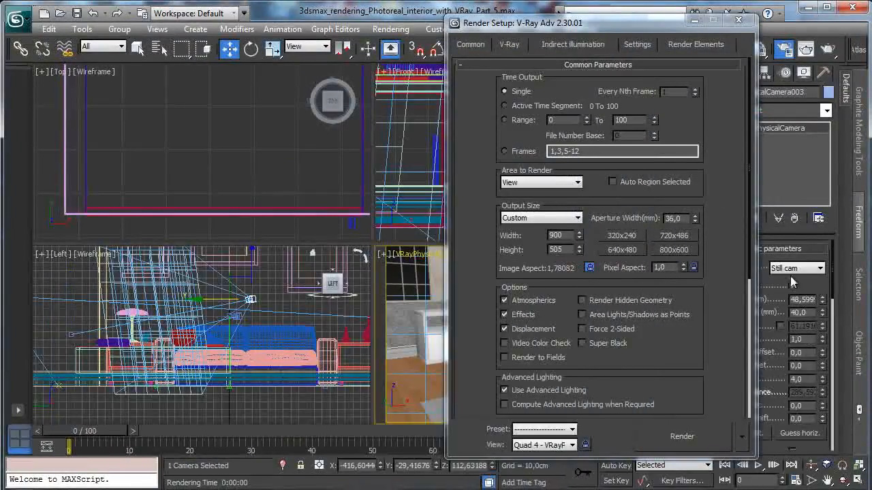
click(694, 21)
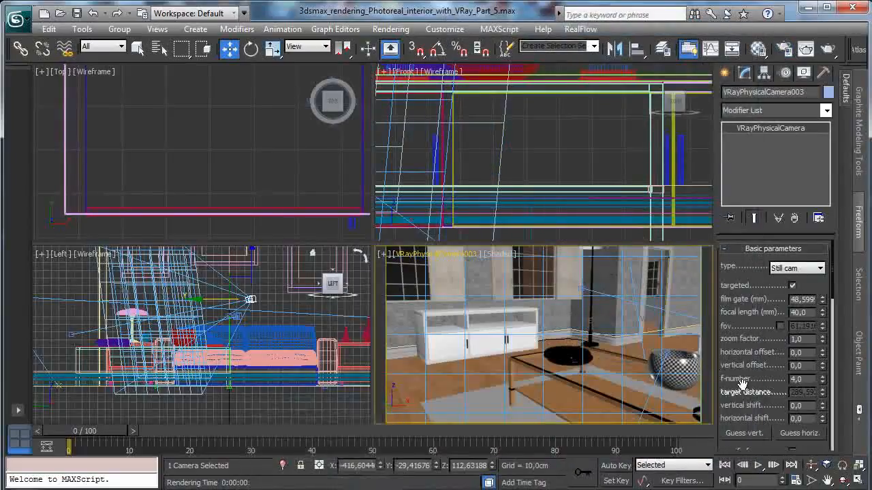
scroll(768, 323, down, 10)
scroll(768, 323, down, 5)
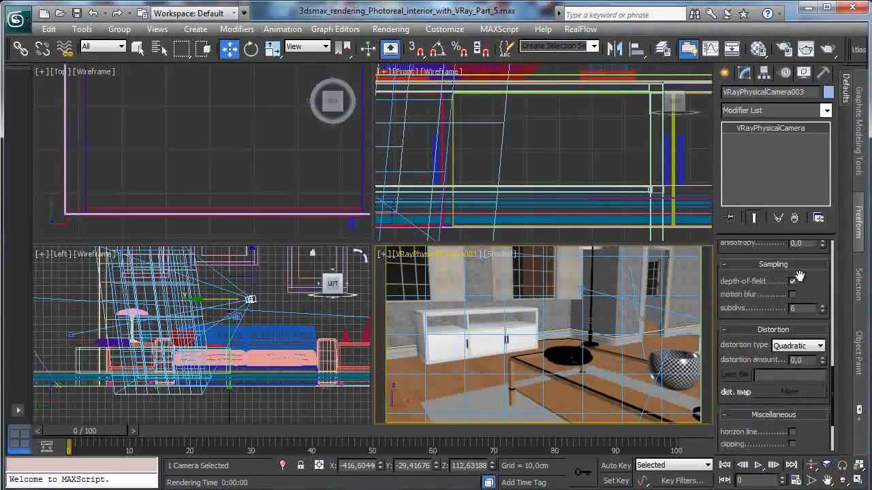
click(824, 50)
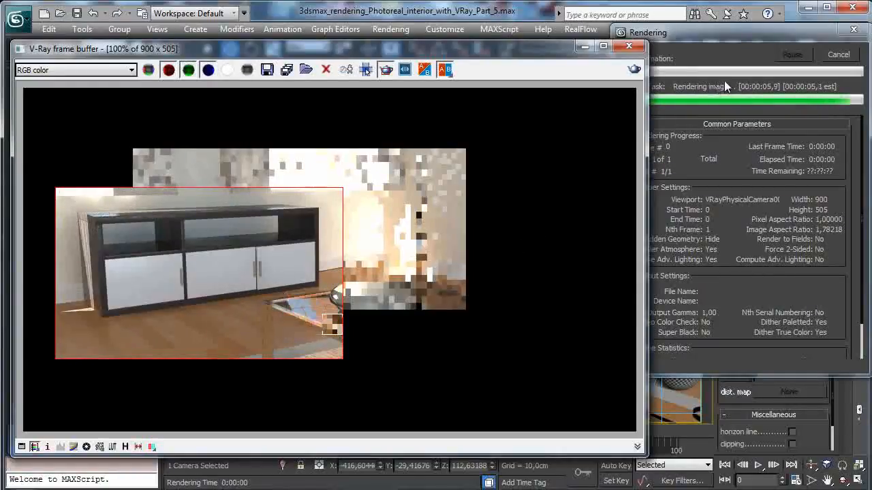
- Brighten the White furniture material's reflection color to a value of 170
click(759, 49)
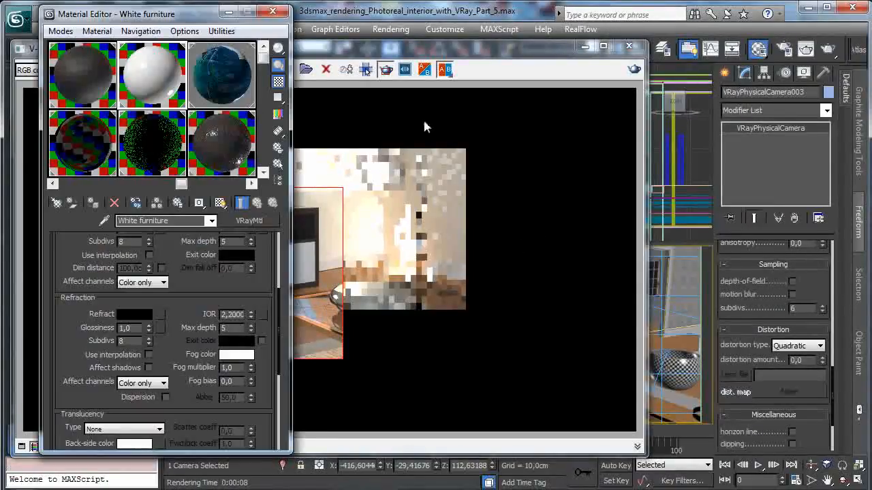
drag(181, 285, 187, 365)
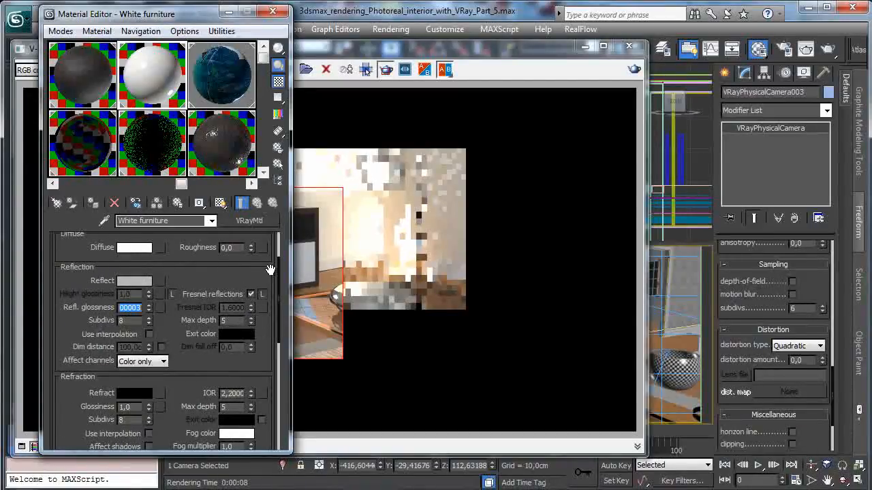
scroll(199, 247, up, 1)
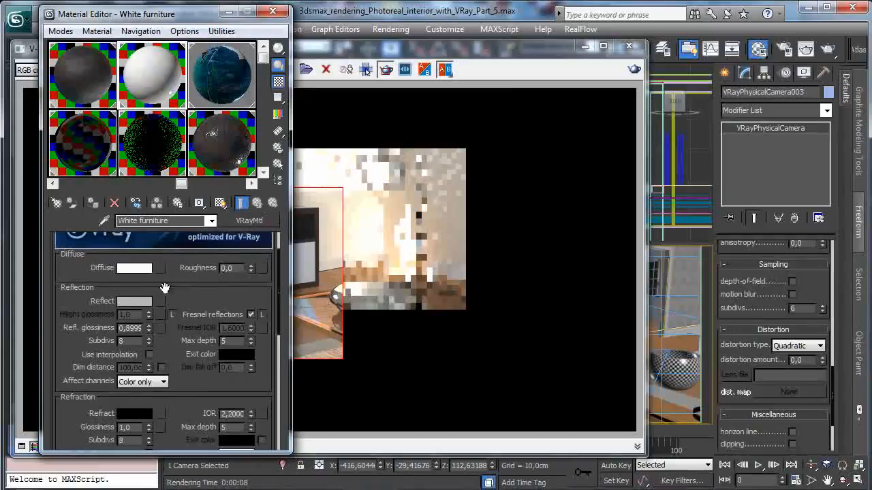
click(134, 302)
click(441, 131)
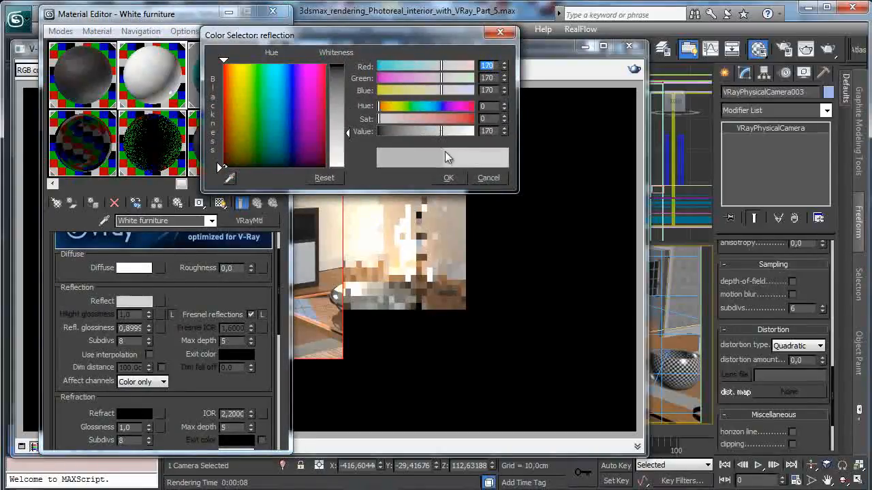
click(448, 178)
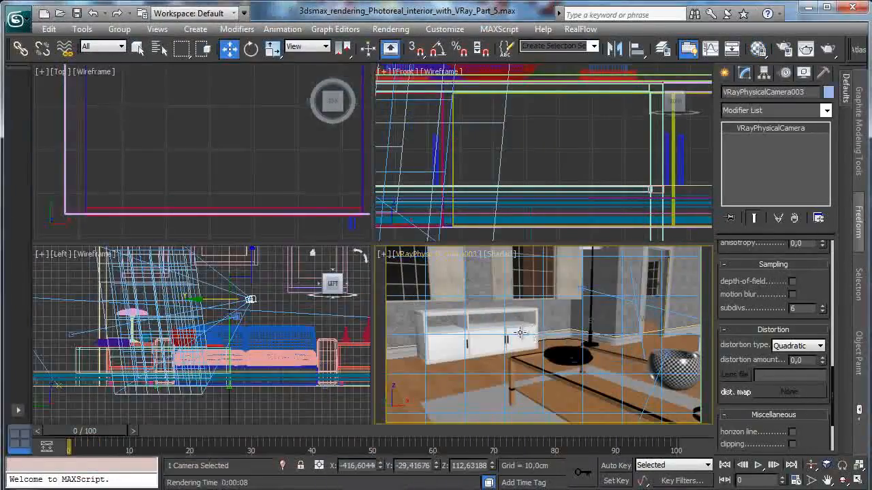
- Select the cabinet's right-hand door and rotate it open by about 7.5 degrees around its vertical axis
click(517, 337)
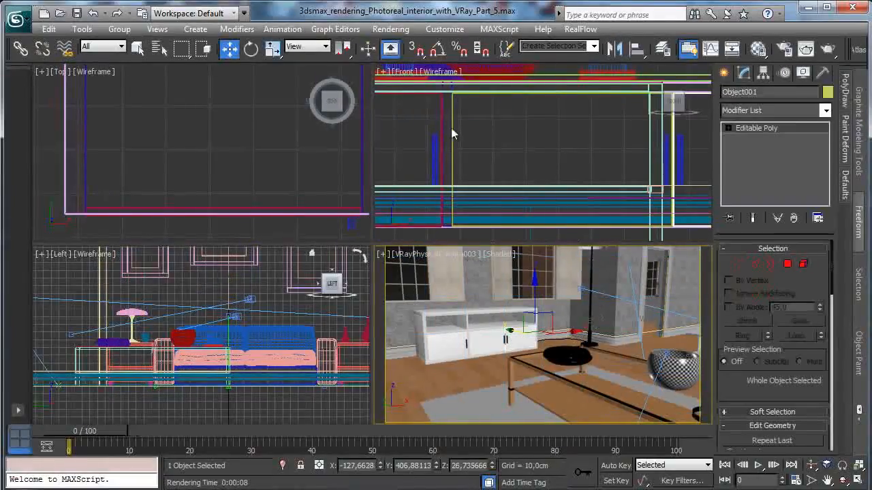
click(250, 48)
drag(516, 337, 523, 350)
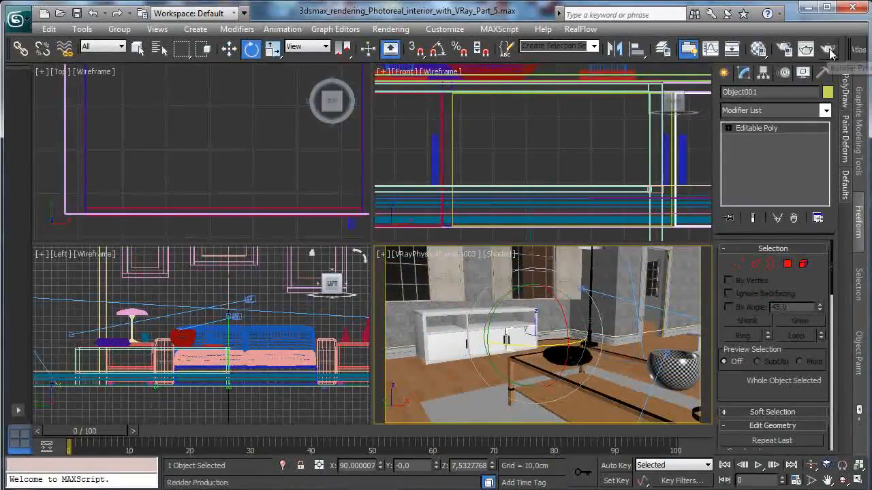
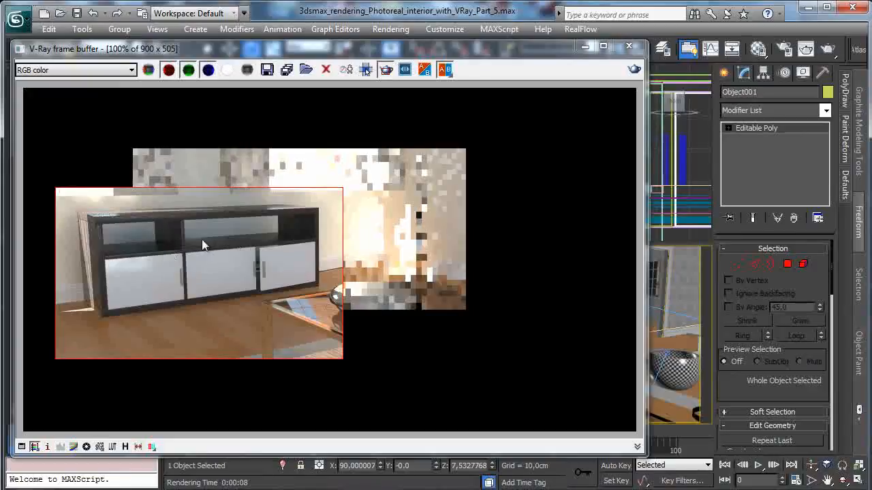
- Minimize the frame buffer and isolate the cabinet's top, two side panels, divider and shelf
click(588, 50)
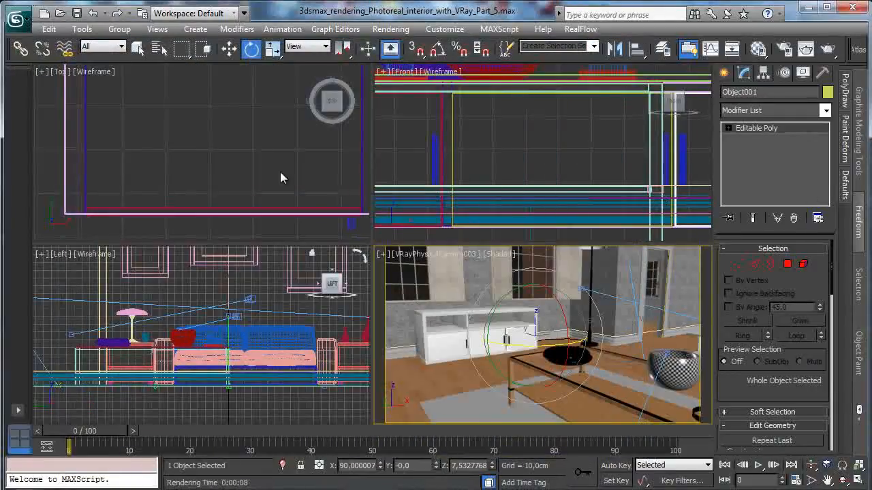
click(843, 468)
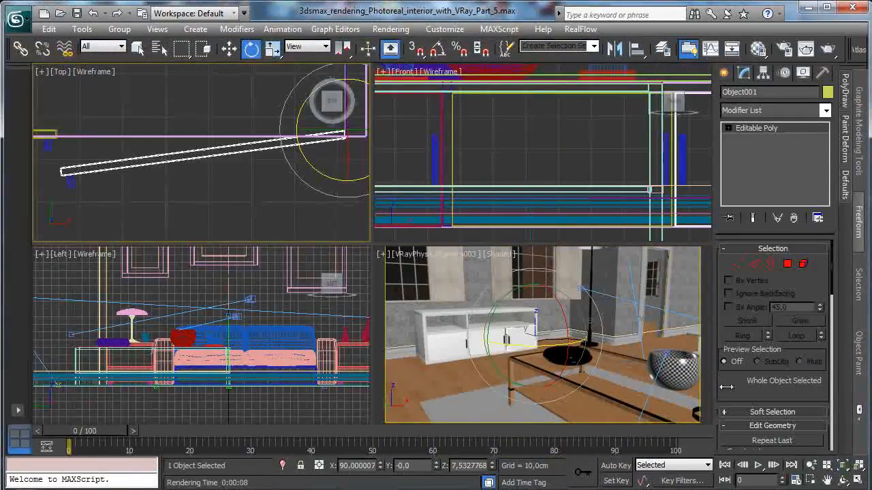
click(827, 480)
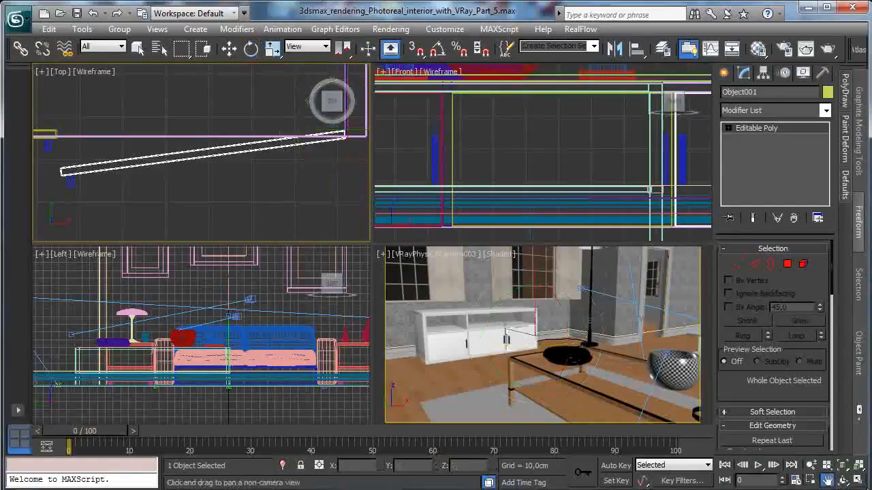
click(852, 480)
click(811, 465)
drag(383, 286, 384, 364)
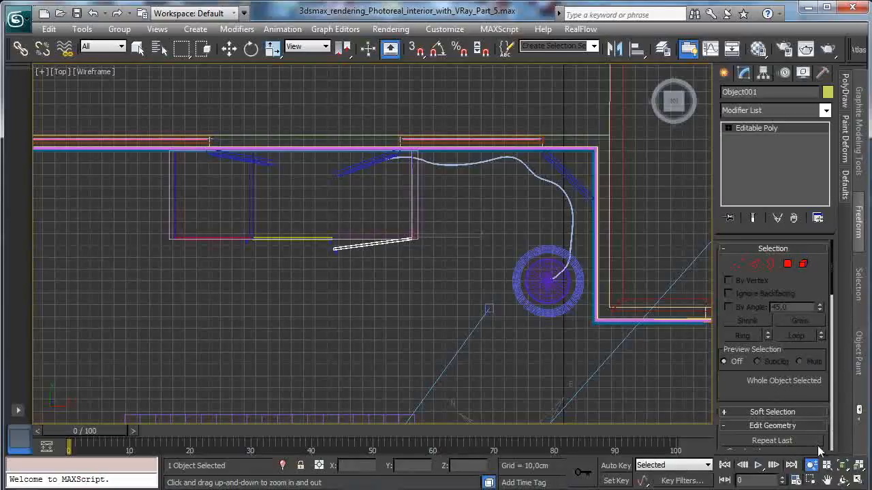
click(858, 480)
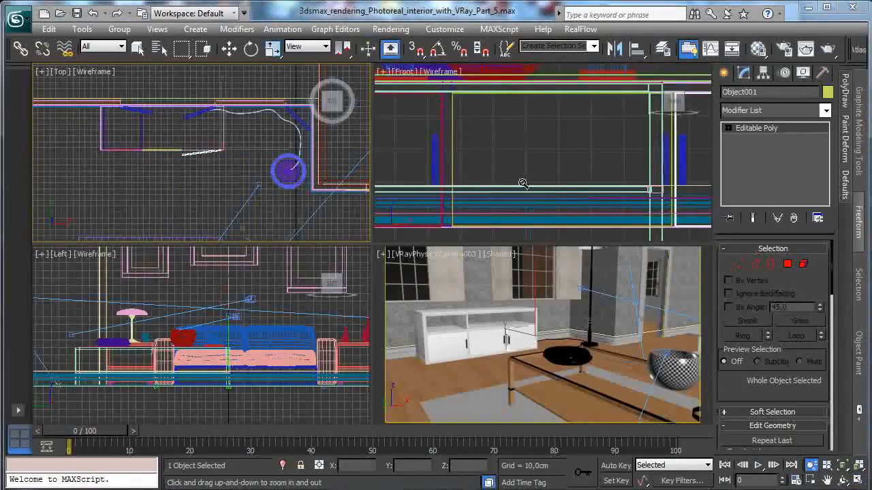
drag(534, 153, 535, 196)
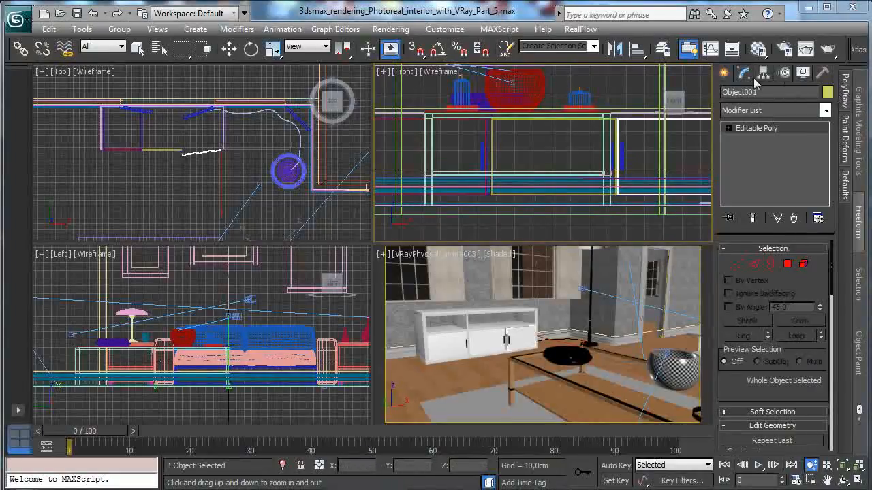
click(725, 72)
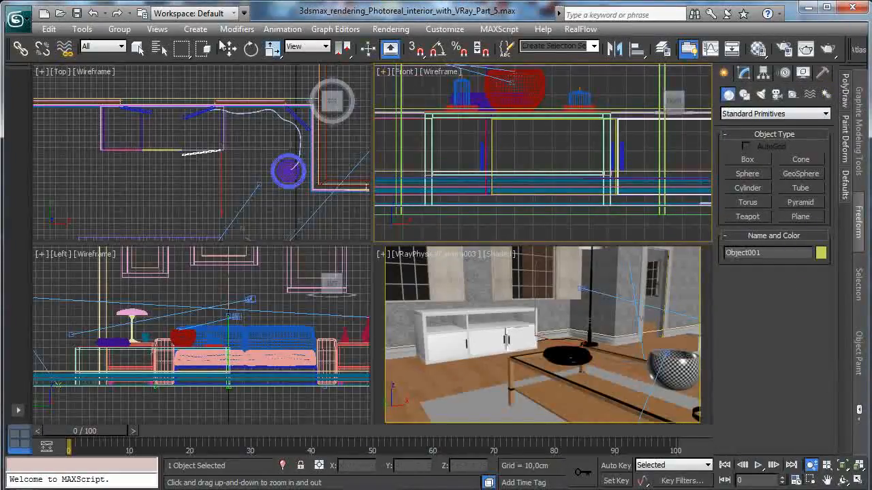
click(137, 49)
click(531, 316)
ctrl+click(496, 328)
ctrl+click(460, 312)
ctrl+click(464, 321)
ctrl+click(423, 326)
click(282, 466)
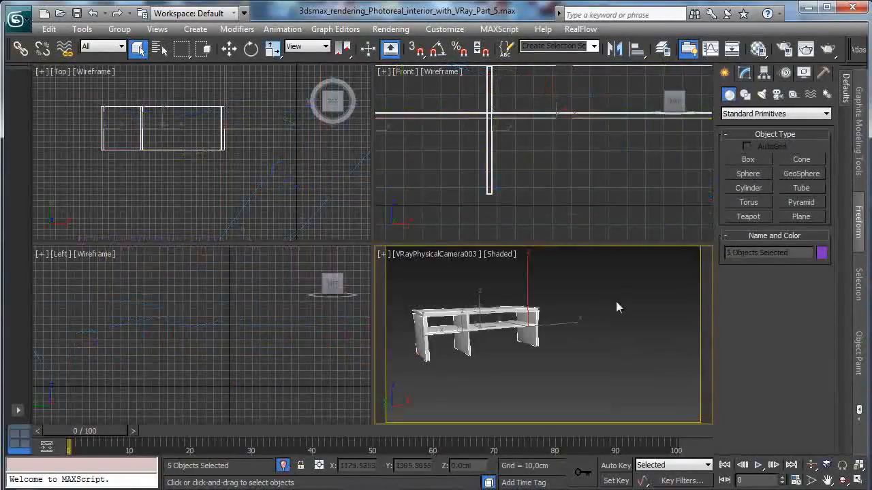
- Draw a ChamferBox about 19.9 cm long, 1.5 cm wide and 2.5 cm high above the shelf's right end, in the front view
click(757, 159)
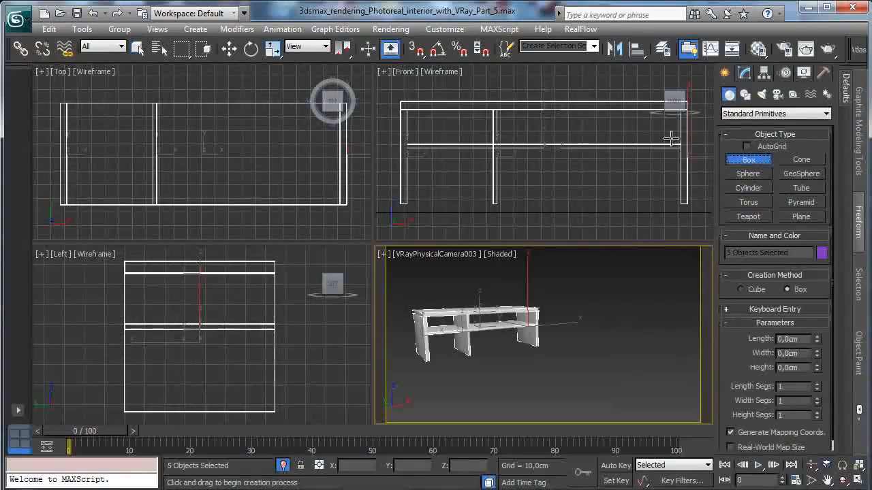
click(742, 113)
click(753, 143)
click(749, 114)
click(752, 135)
click(750, 173)
drag(663, 114, 661, 136)
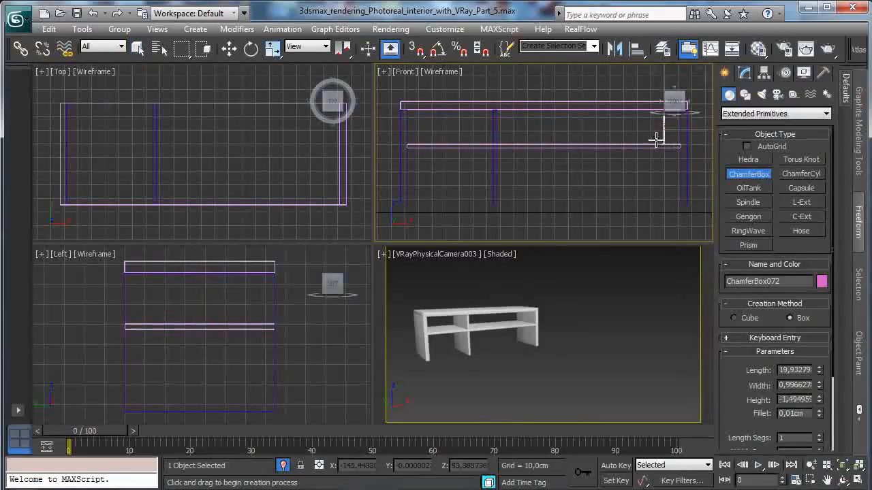
click(657, 139)
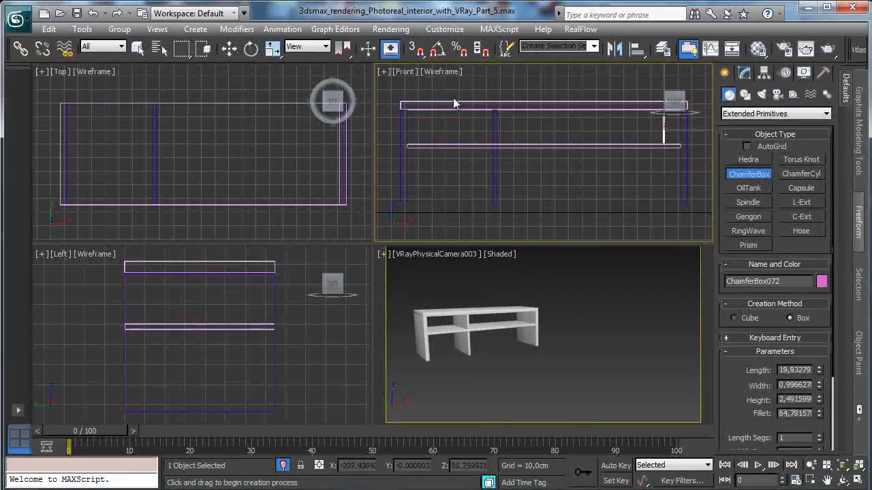
- Align the new box to the cabinet's vertical divider in X and Y position, pivot point to pivot point
click(229, 47)
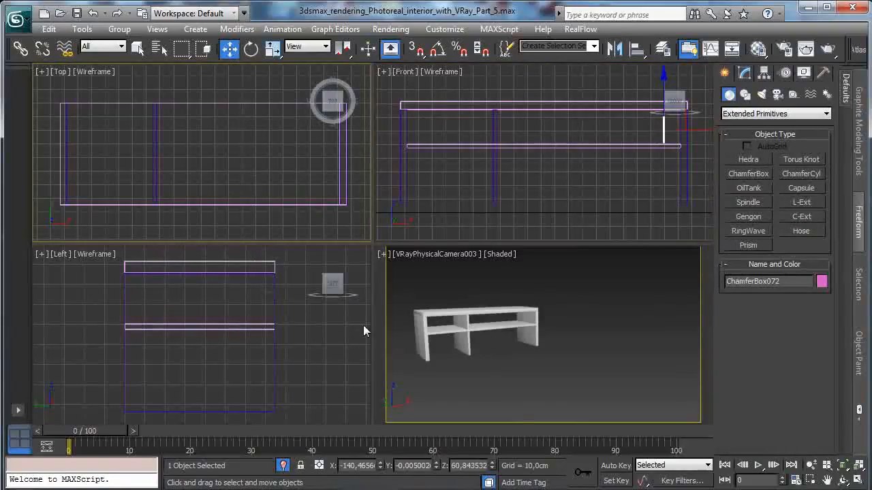
click(636, 47)
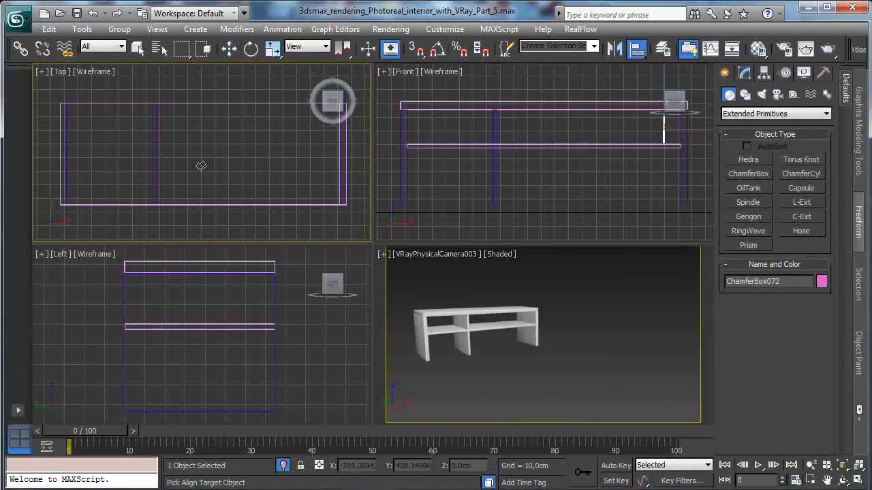
click(156, 164)
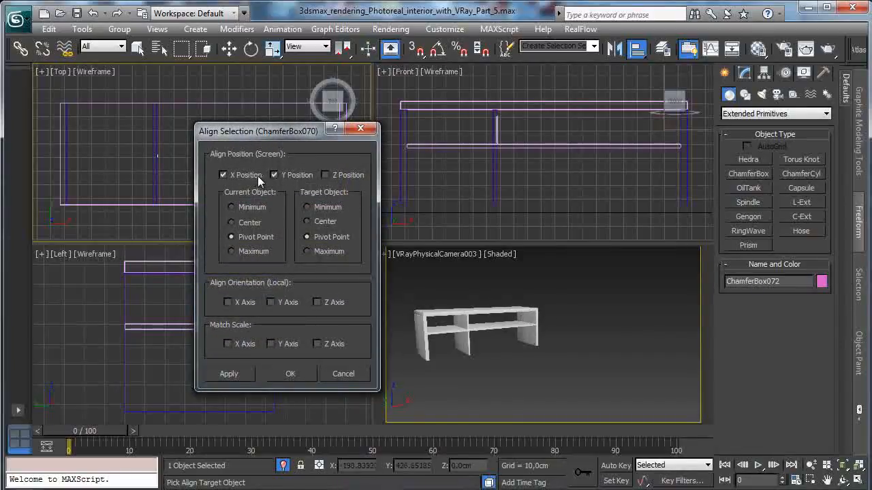
click(291, 373)
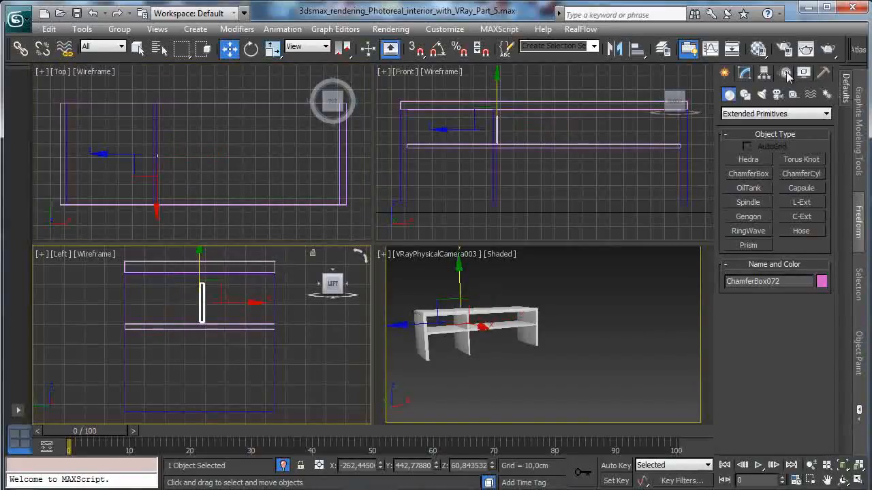
- Set the new box's length to 13.5 cm and its width to 1.5 cm
click(744, 73)
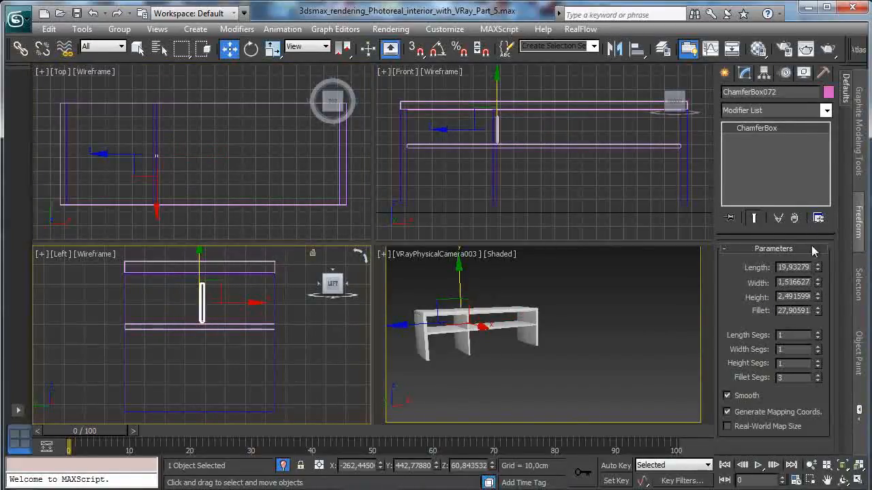
drag(818, 299, 772, 100)
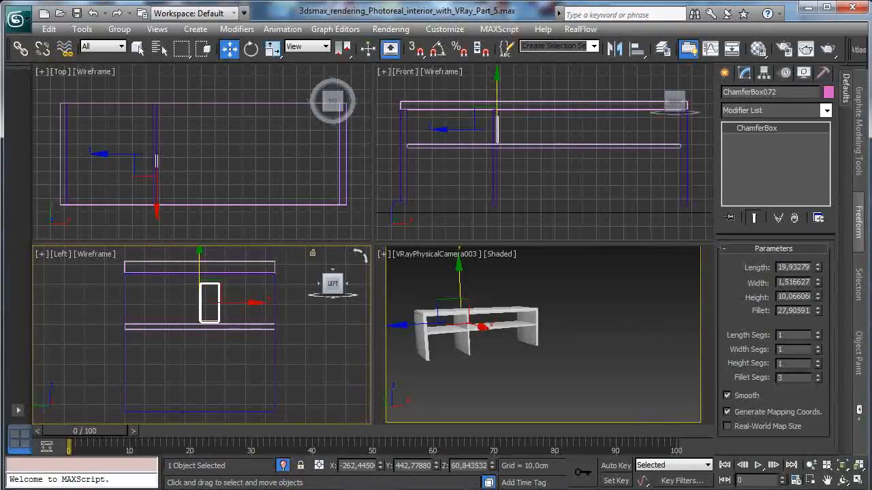
double_click(794, 267)
text(13,5)
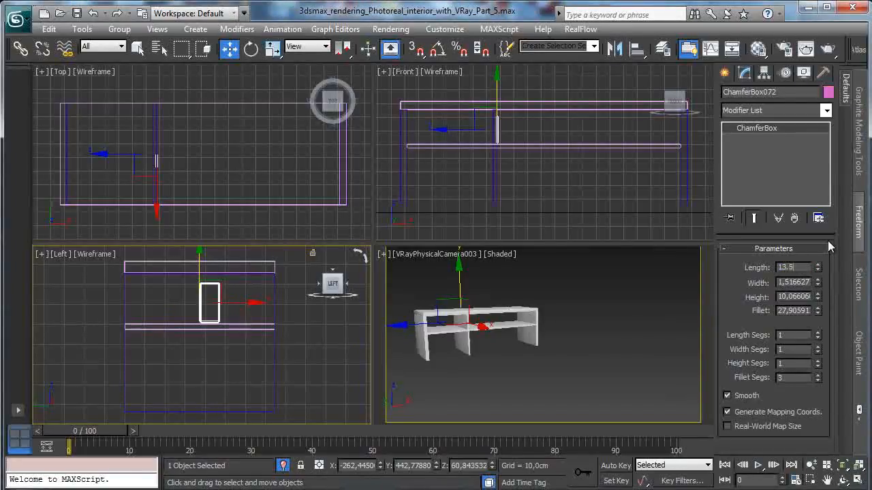
key(Return)
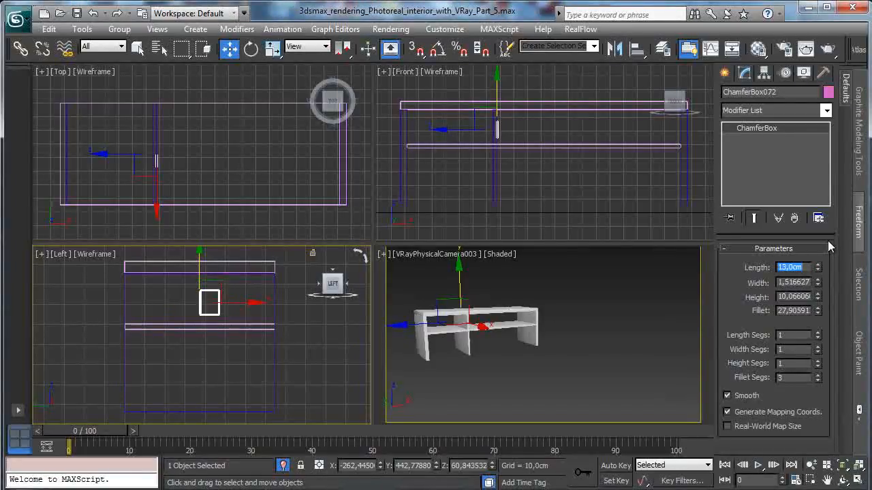
text(13,5)
key(Return)
key(Tab)
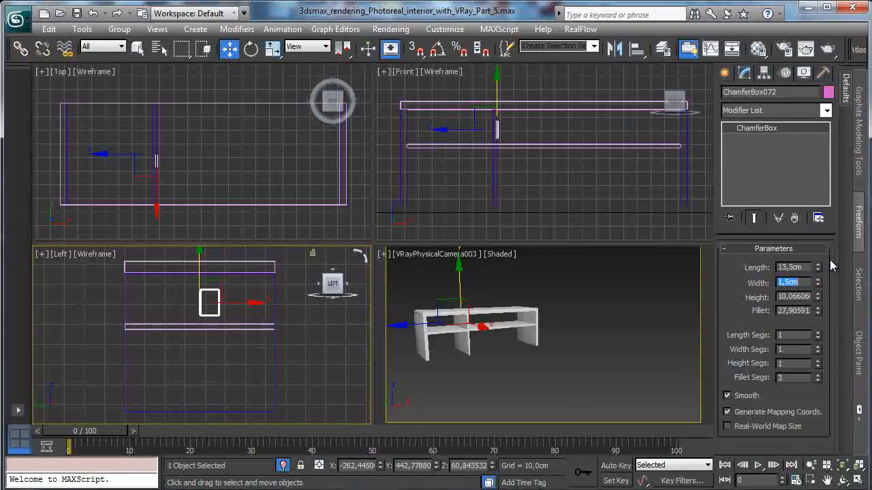
- Set the new box's height to 19 cm and its fillet to 0.1 cm
double_click(806, 297)
text(19)
key(Return)
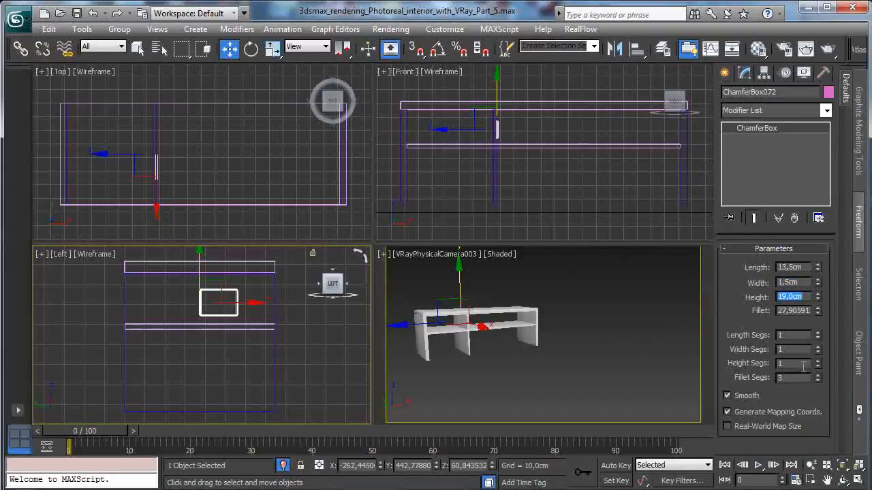
double_click(803, 311)
text(0)
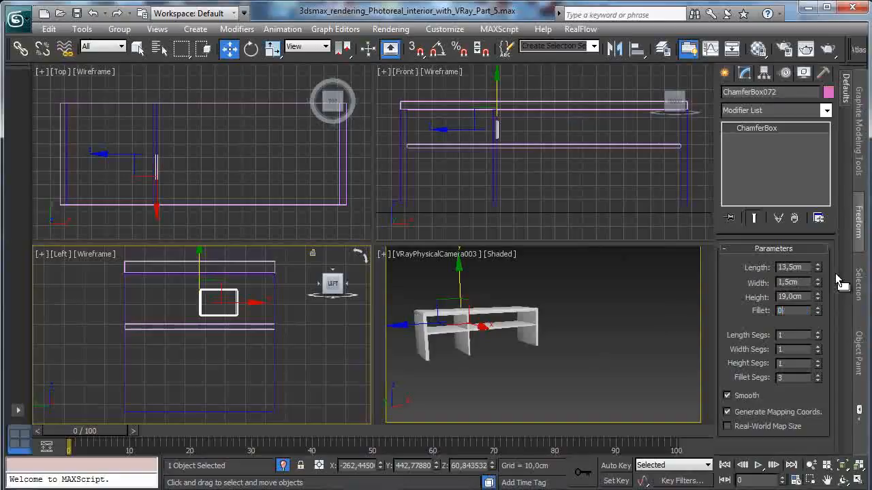
text(,1)
key(Return)
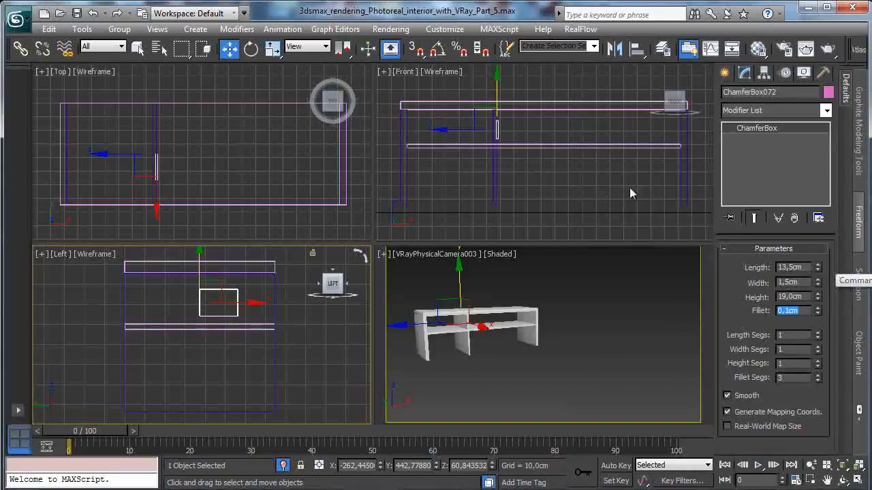
click(250, 48)
drag(247, 279, 178, 164)
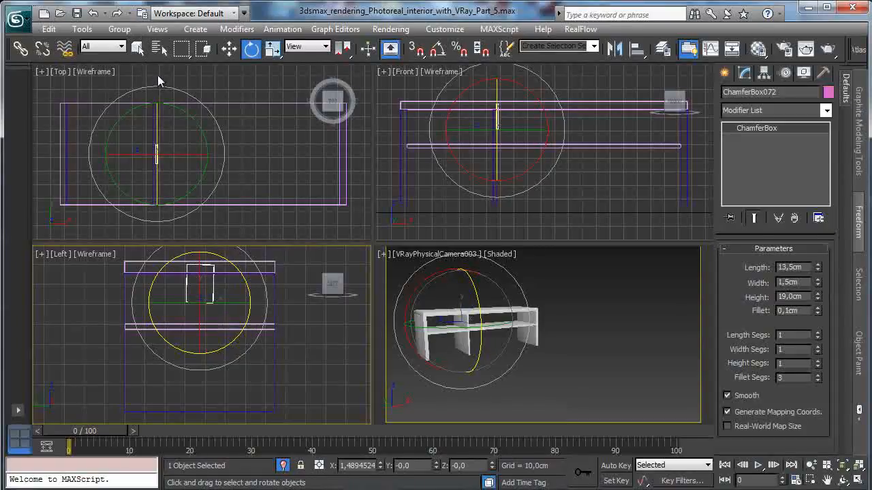
click(92, 12)
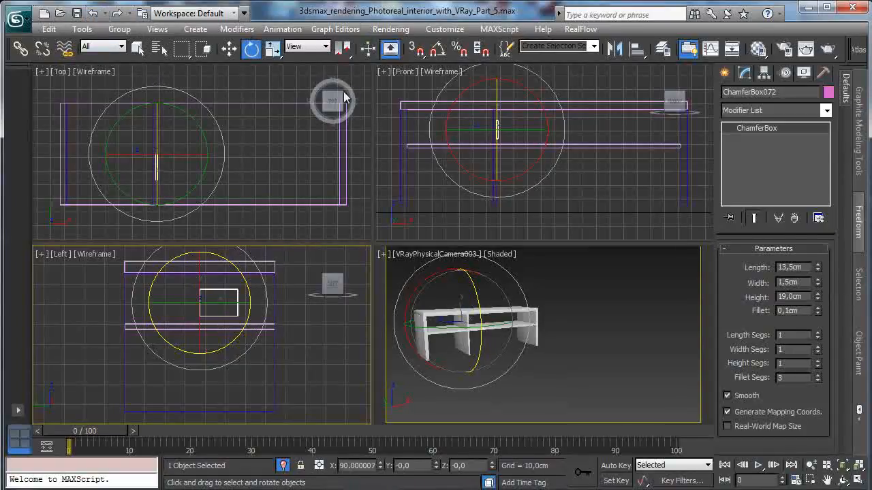
- Rotate the box upright by 90 degrees with angle snap and stand it on the shelf's front part near the right side panel
click(437, 47)
drag(241, 332, 257, 293)
click(230, 49)
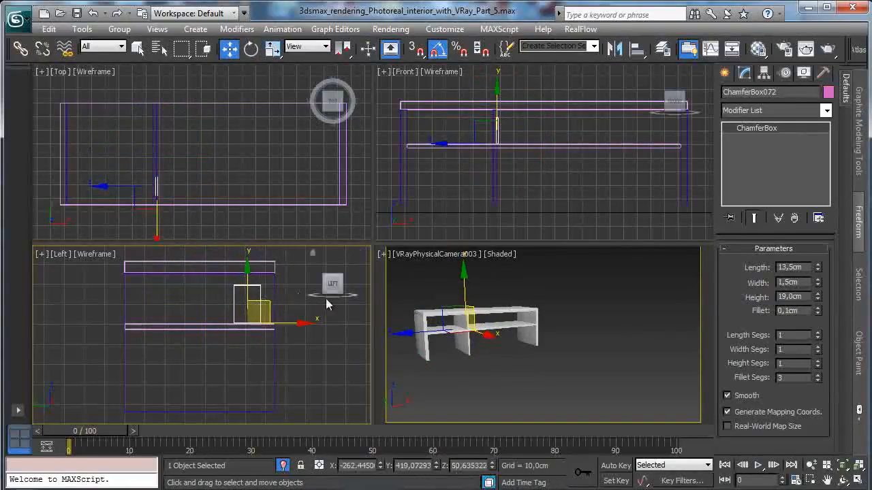
right_click(511, 213)
drag(543, 144, 717, 154)
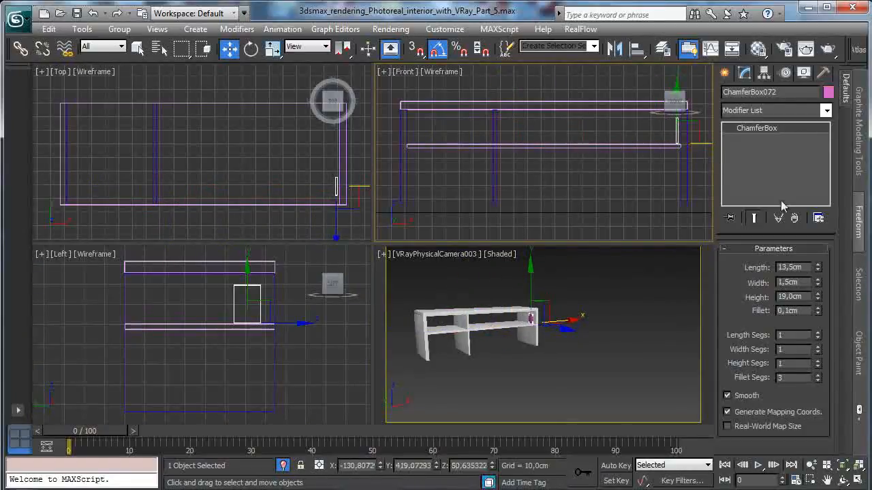
- Fine-tune the box's position in the front view so it rests on the shelf, close to the right side panel
click(811, 480)
drag(627, 95, 687, 154)
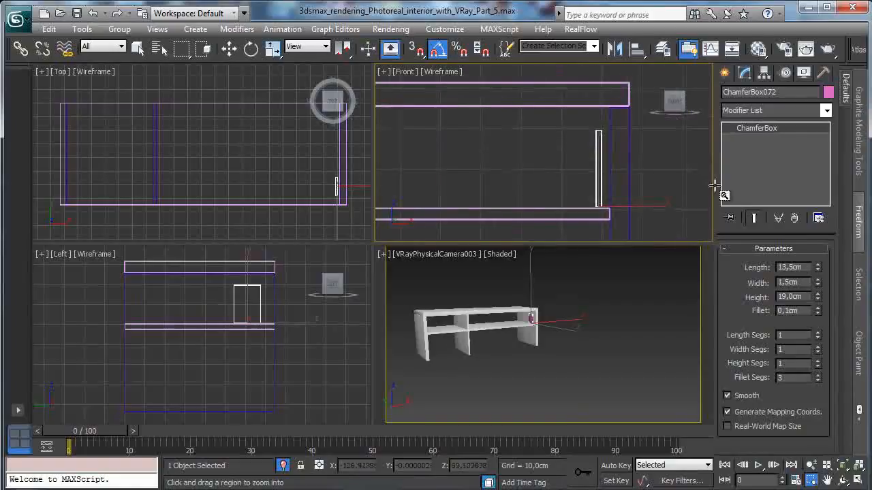
click(229, 47)
click(859, 480)
drag(482, 301, 484, 304)
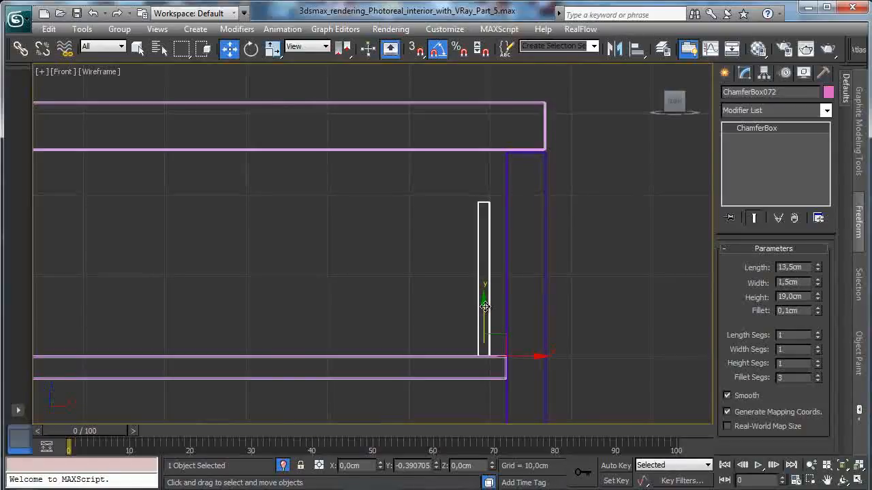
drag(535, 355, 540, 357)
key(ctrl+w)
drag(476, 331, 531, 380)
click(229, 47)
drag(327, 205, 335, 198)
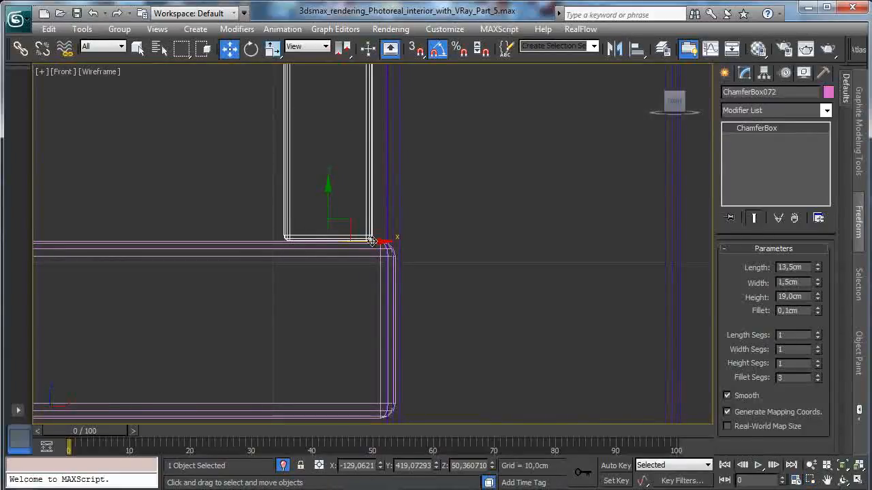
click(858, 480)
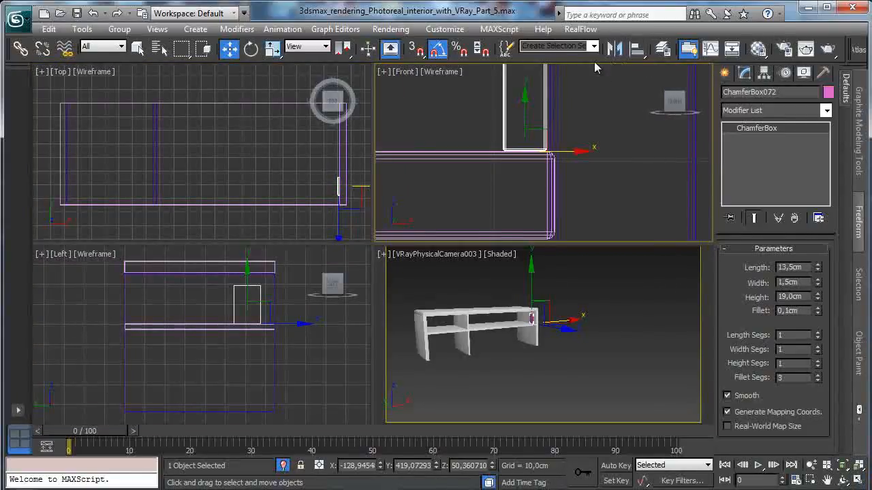
- Assign the Power cords material to the selected upright box on the shelf
click(759, 48)
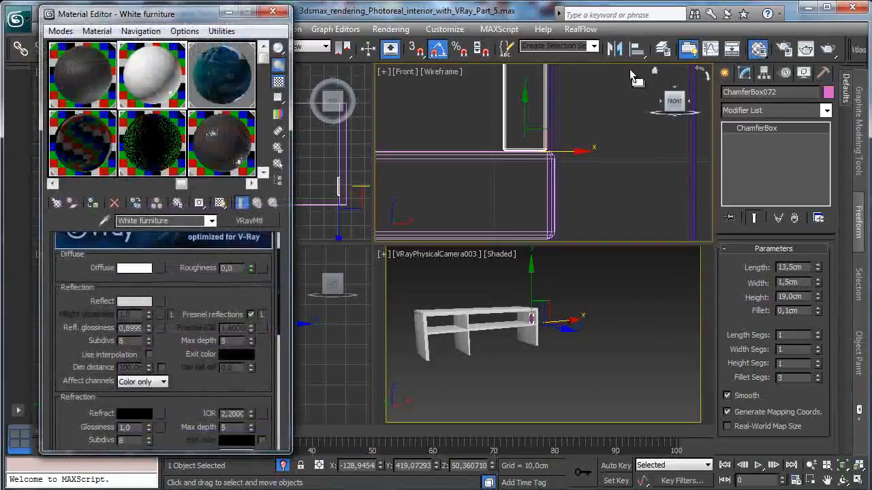
drag(184, 109, 94, 111)
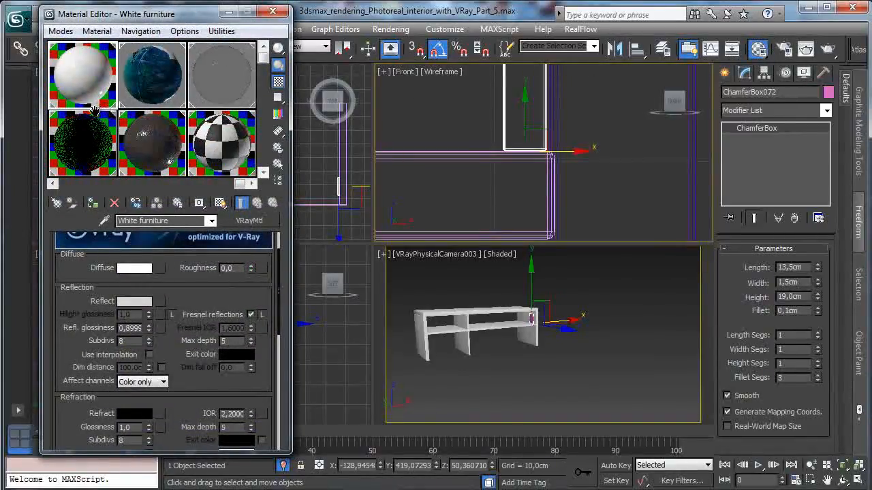
drag(96, 171, 108, 7)
drag(188, 139, 179, 61)
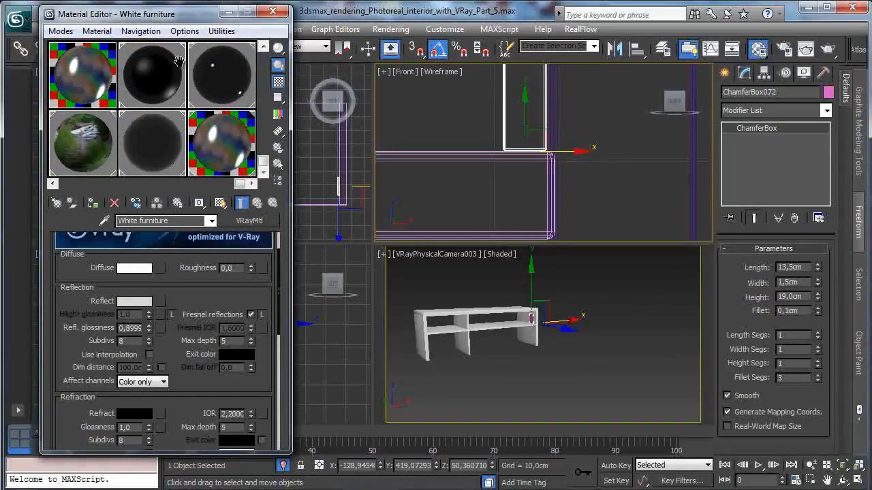
click(162, 98)
click(220, 101)
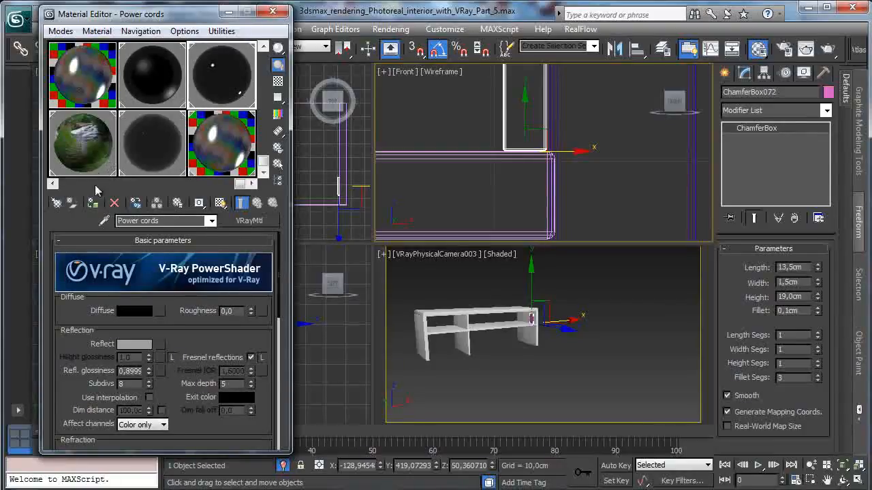
click(274, 12)
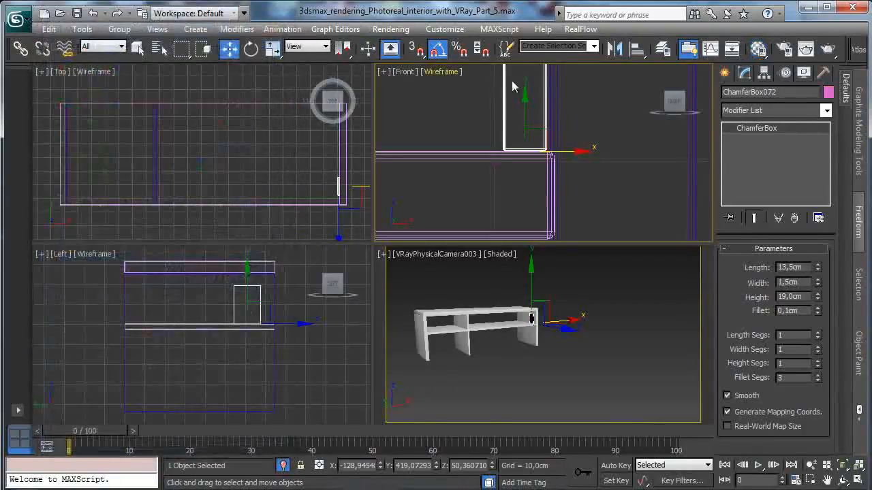
- Start an Array of the upright box and turn on its live preview with the copies displayed as boxes
right_click(550, 62)
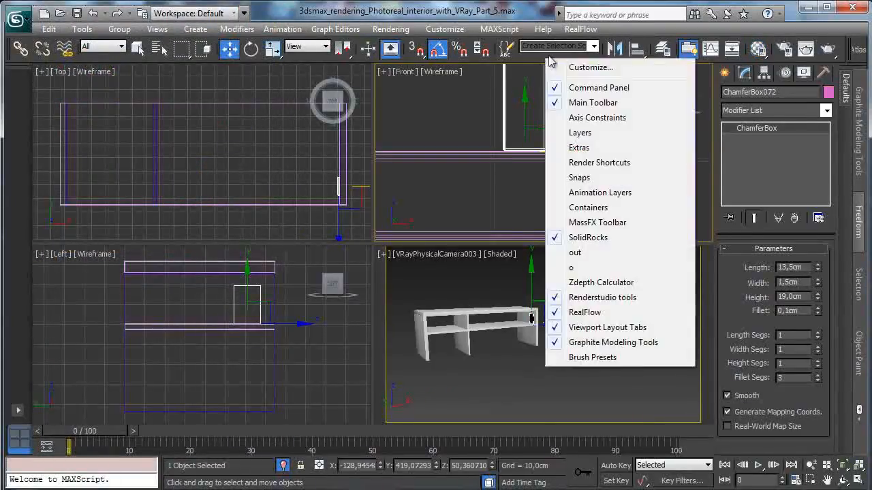
click(582, 148)
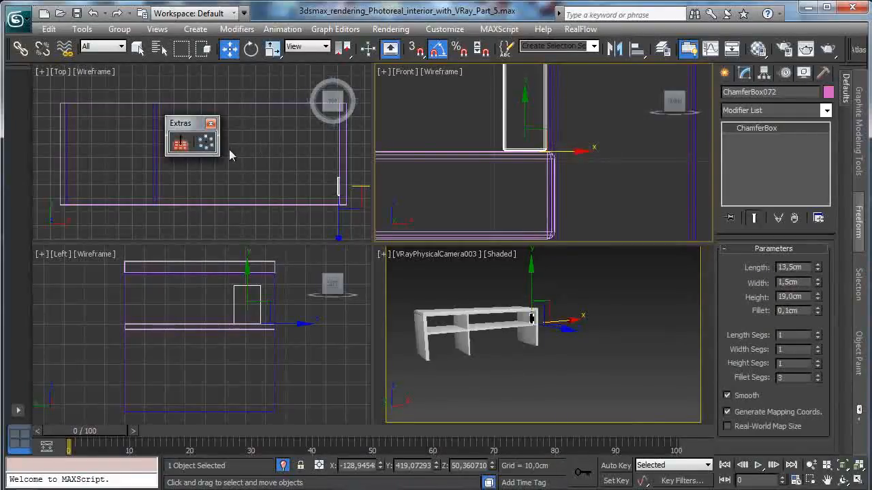
click(206, 145)
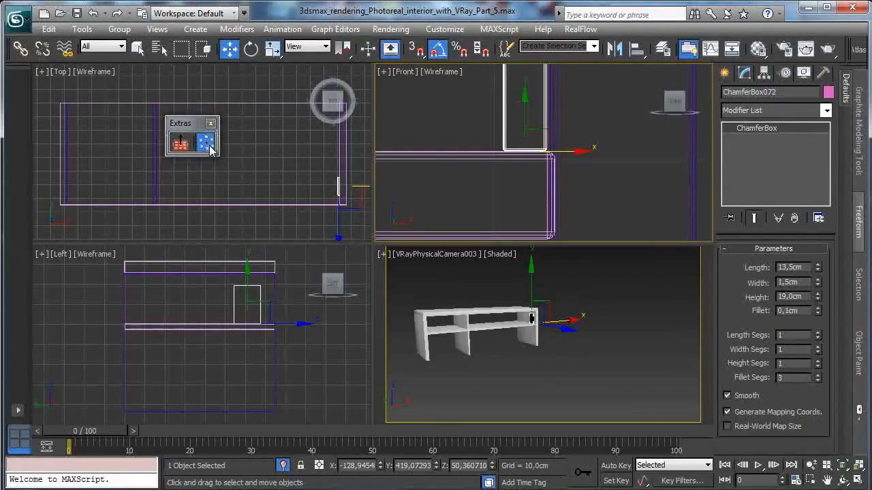
drag(320, 139, 134, 25)
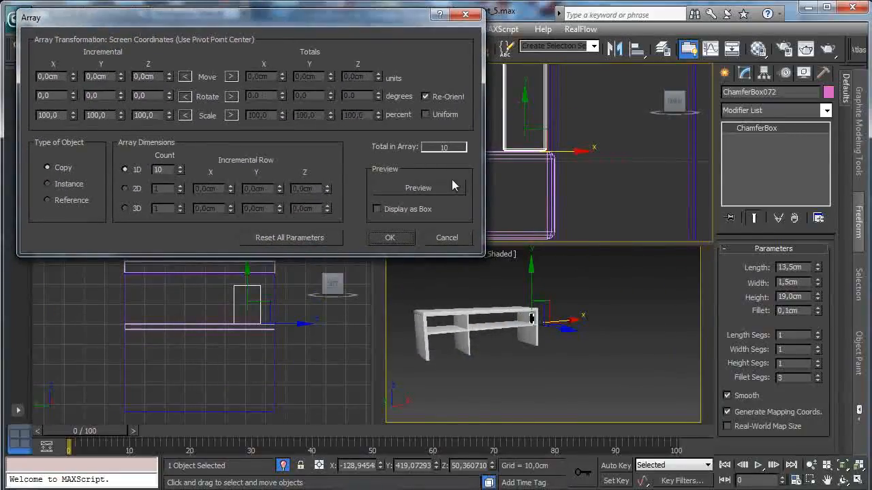
click(413, 193)
click(393, 209)
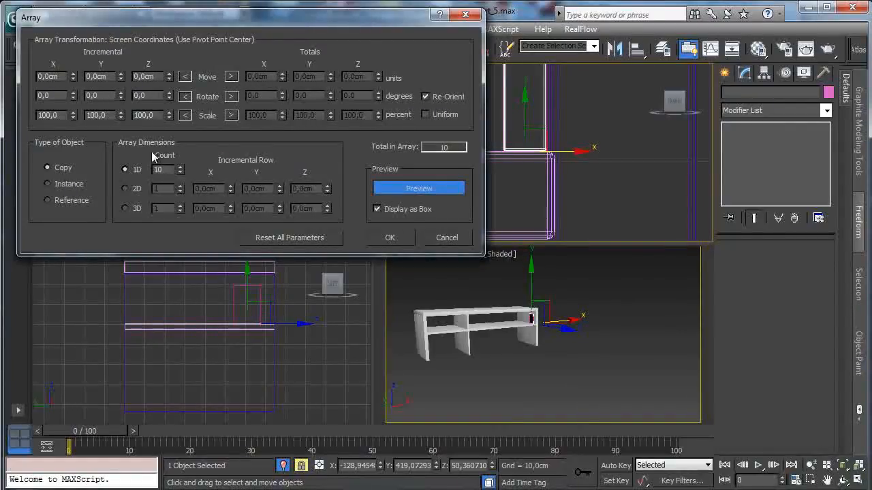
- Define the array's movement by totals and spread the copies along the shelf with a total X move of -141 cm
click(232, 77)
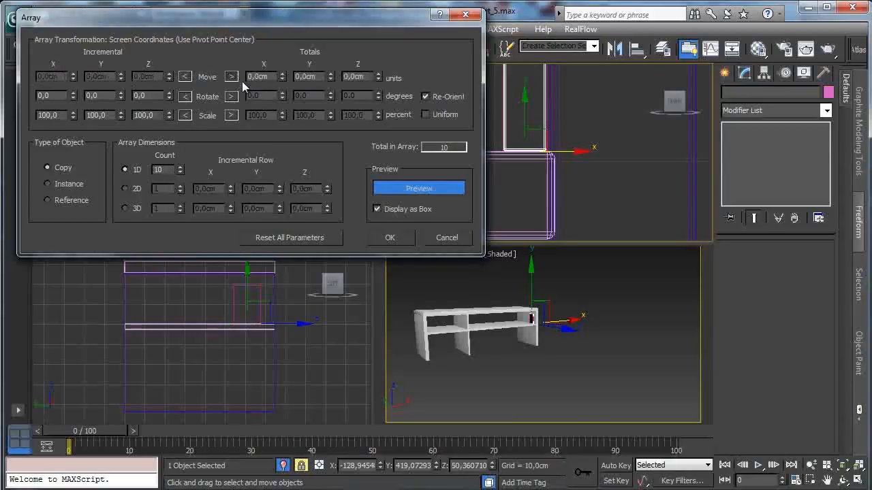
drag(283, 79, 282, 96)
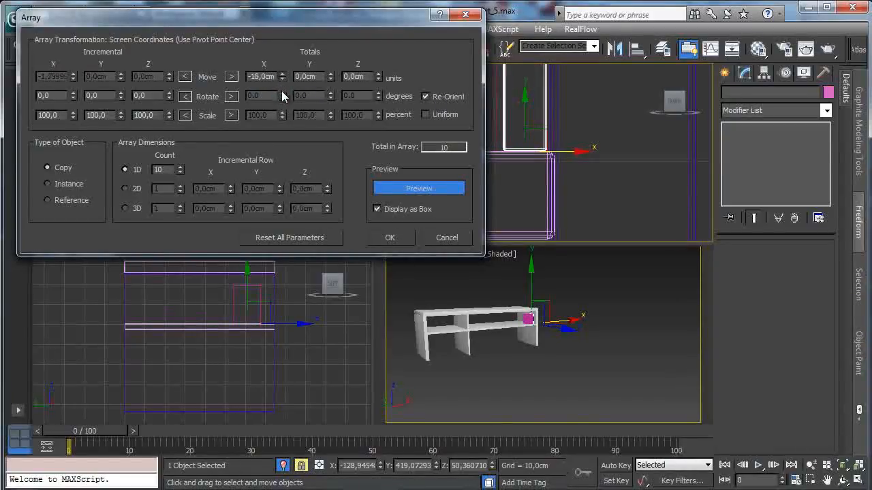
drag(261, 127, 239, 176)
right_click(630, 149)
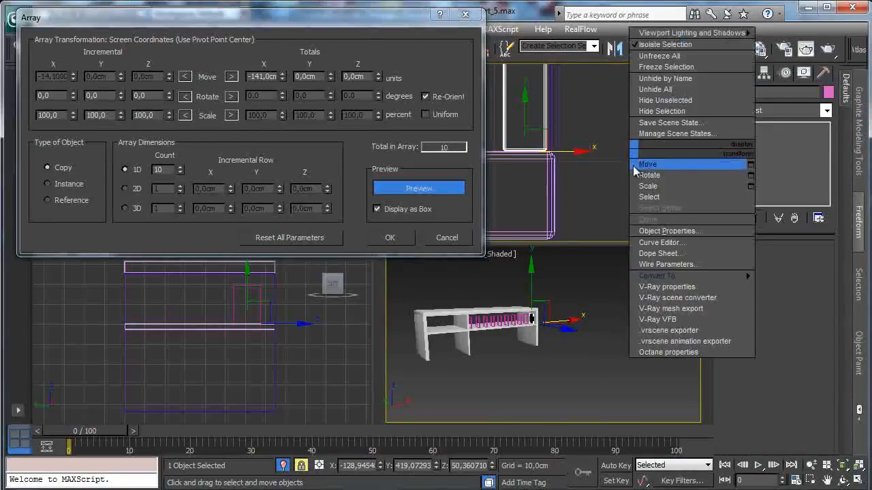
click(845, 466)
click(848, 466)
click(811, 466)
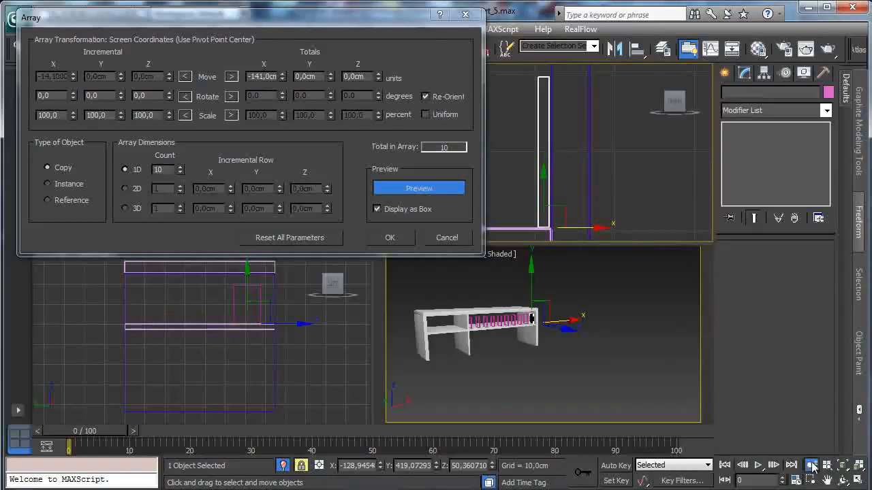
drag(601, 148, 593, 298)
click(826, 480)
drag(570, 179, 678, 179)
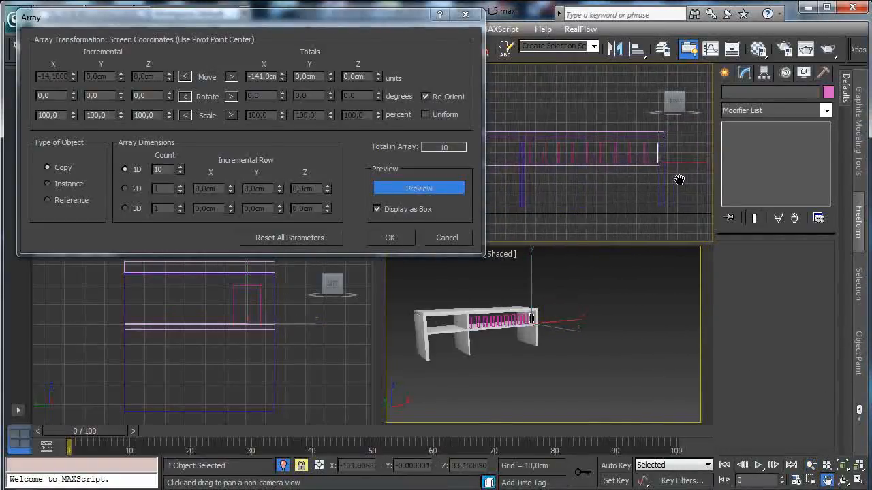
- Set the array's total X move to -131 cm and its 1D count to 73, and create the copies as instances
click(282, 78)
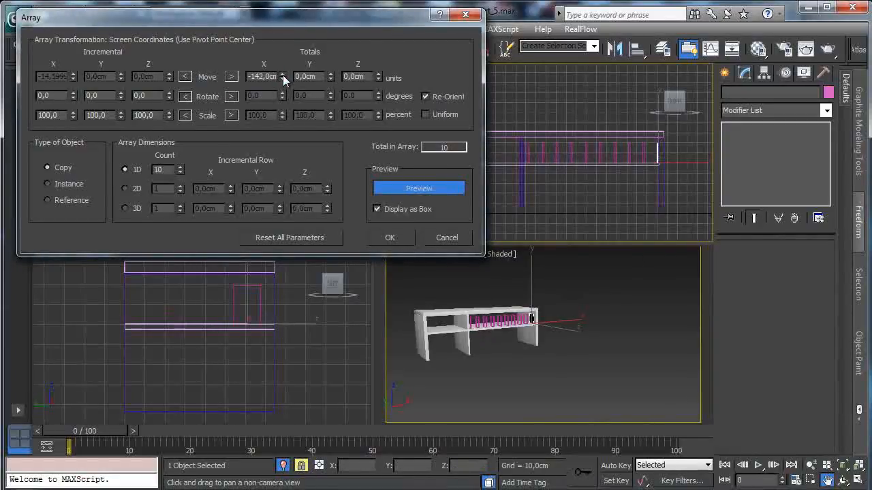
drag(180, 168, 192, 136)
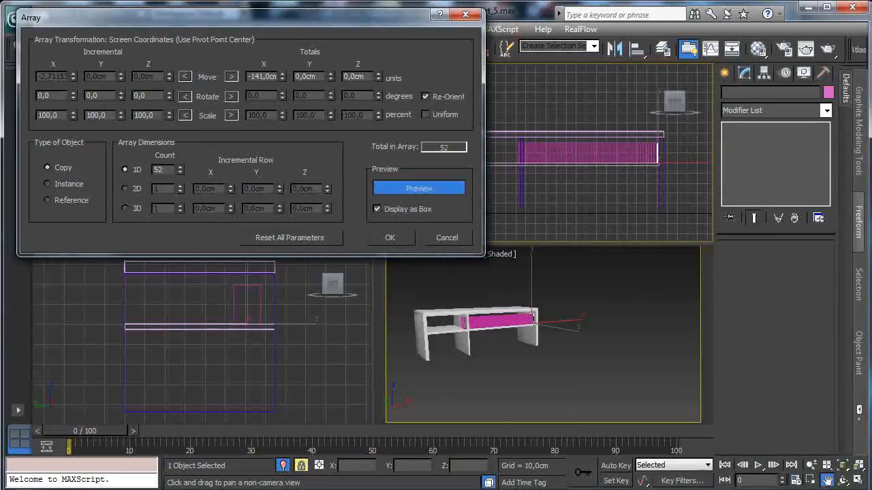
click(806, 480)
drag(615, 146, 662, 177)
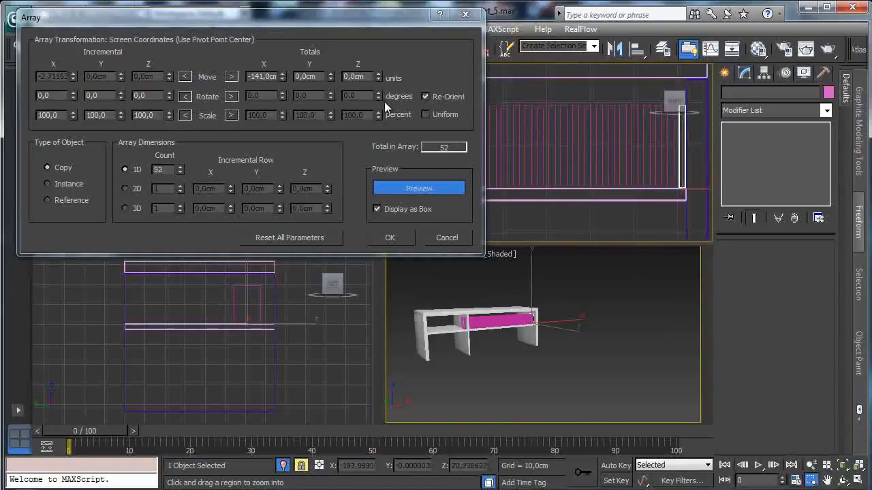
drag(282, 78, 283, 77)
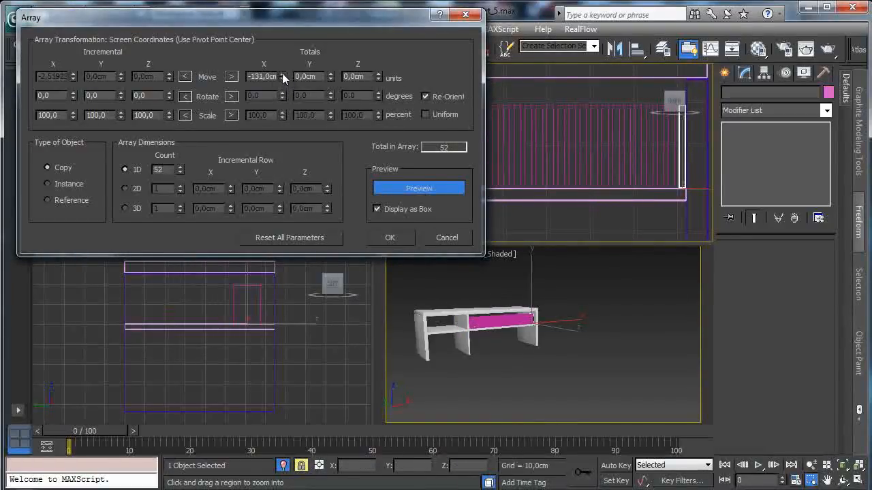
drag(181, 172, 178, 156)
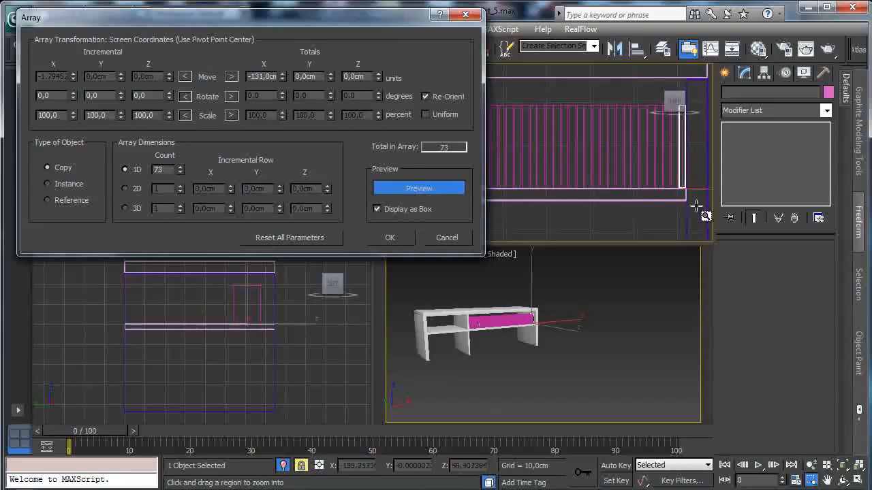
drag(528, 199, 792, 212)
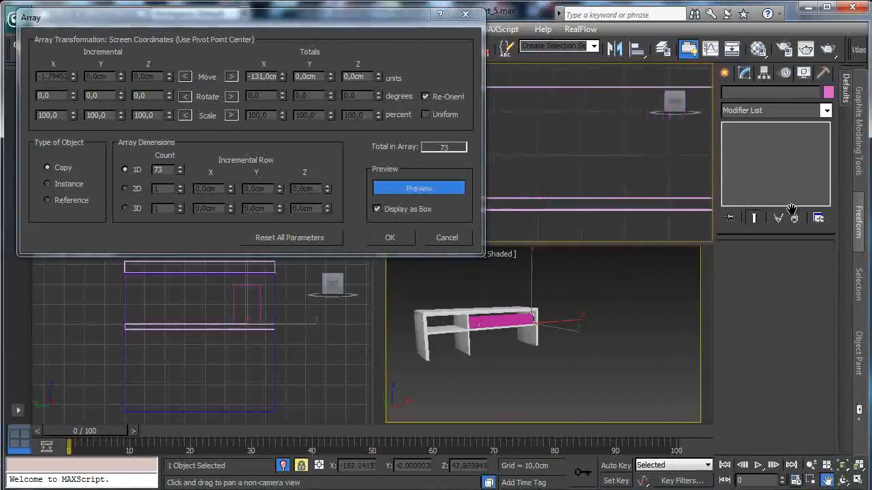
drag(586, 189, 794, 186)
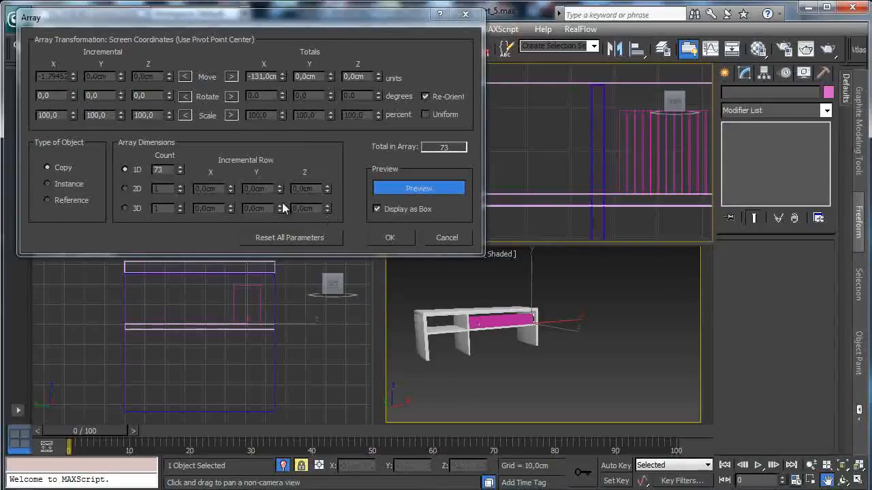
click(68, 184)
click(389, 237)
- Delete the outermost boxes at the end of the row nearest the middle divider
click(137, 47)
click(617, 158)
click(627, 150)
key(Delete)
click(643, 154)
key(Delete)
- Shift the last remaining box away from the row and tilt it about 11.5 degrees so it leans against the others
click(644, 155)
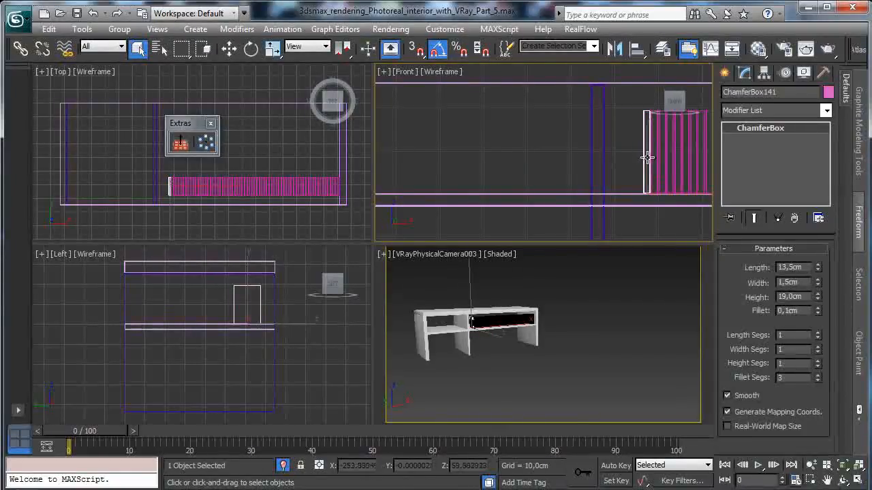
key(w)
mouse_move(670, 189)
mouse_down()
mouse_move(675, 198)
mouse_move(677, 171)
mouse_move(685, 184)
mouse_up()
key(e)
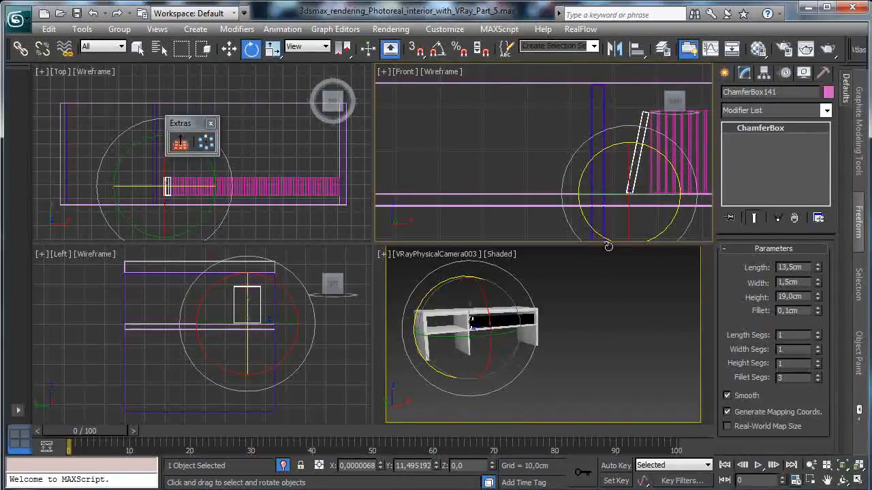
- End the isolation, restore the VRayPhysicalCamera003 view and test-render the cabinet region with the filled shelf
middle_click(633, 327)
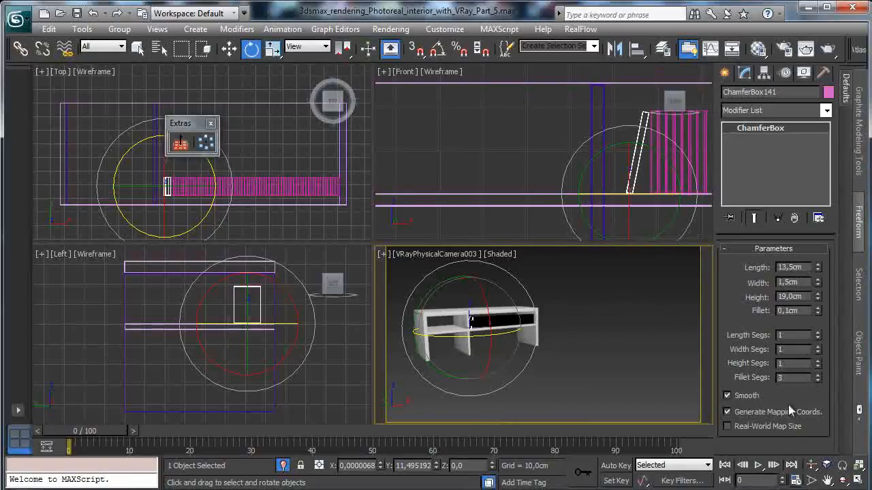
click(283, 466)
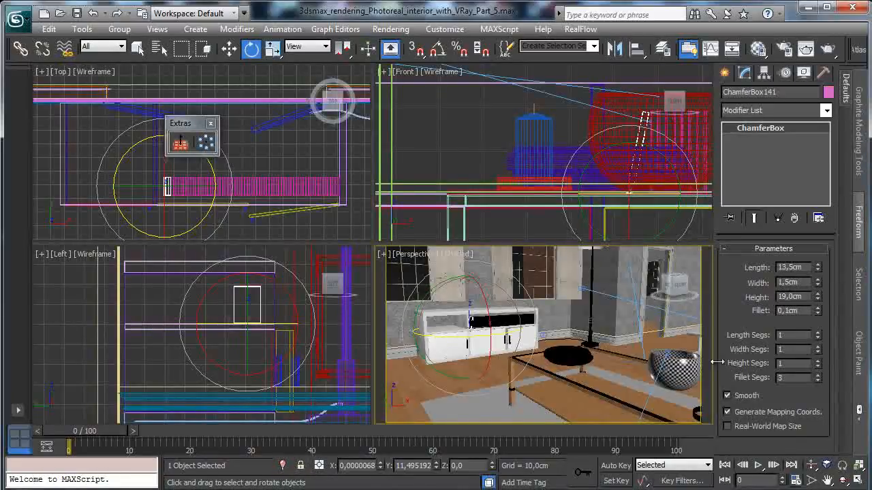
click(412, 254)
mouse_move(491, 275)
click(630, 299)
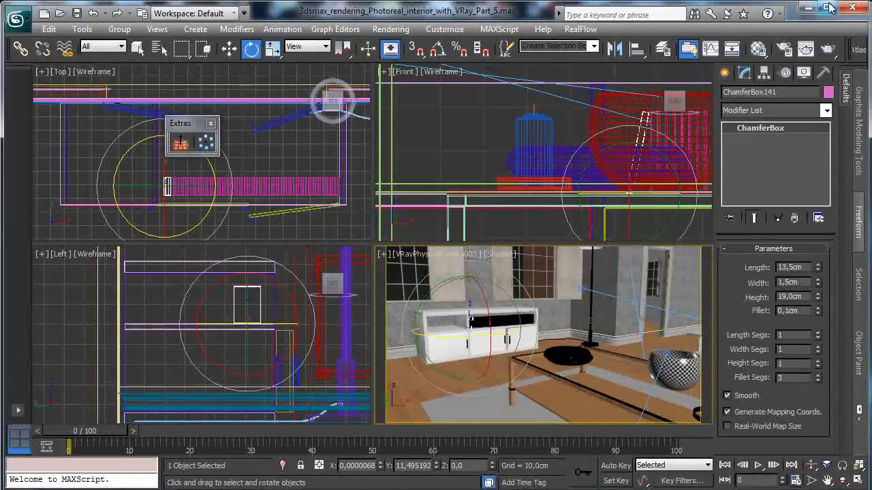
key(shift+q)
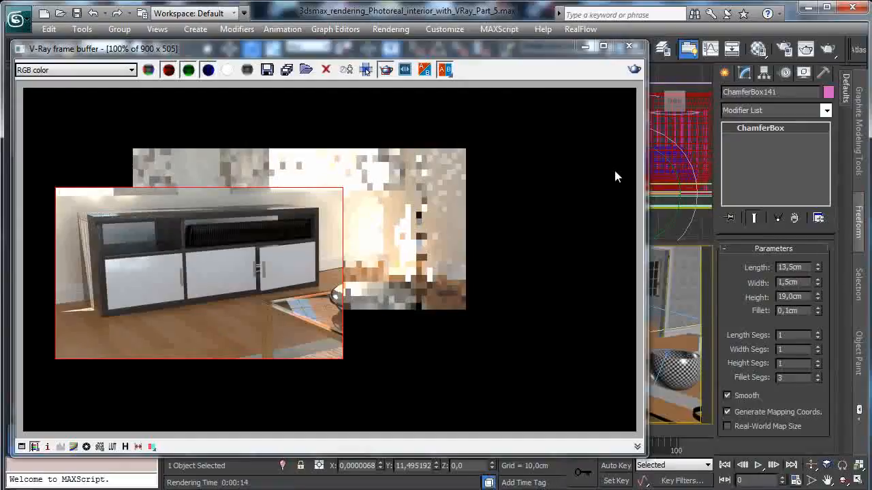
click(585, 46)
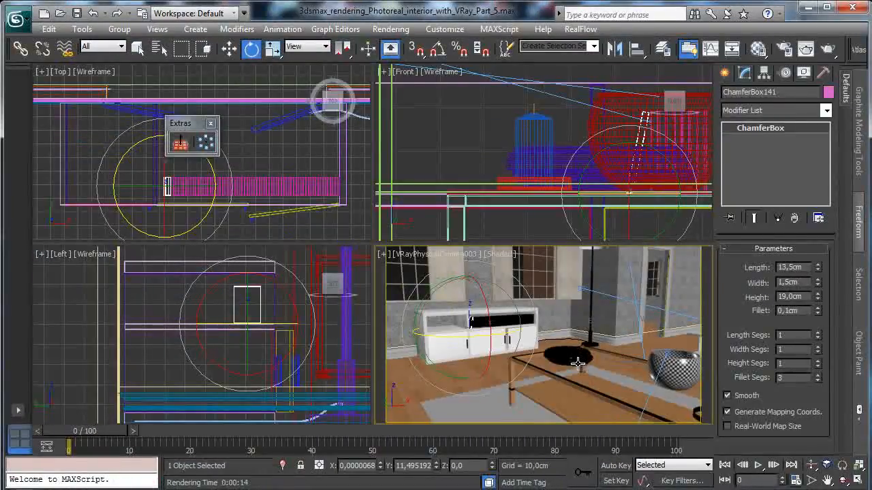
- Clone the shallow black bowl on the coffee table once and move the clone over to the cabinet
click(577, 365)
click(229, 53)
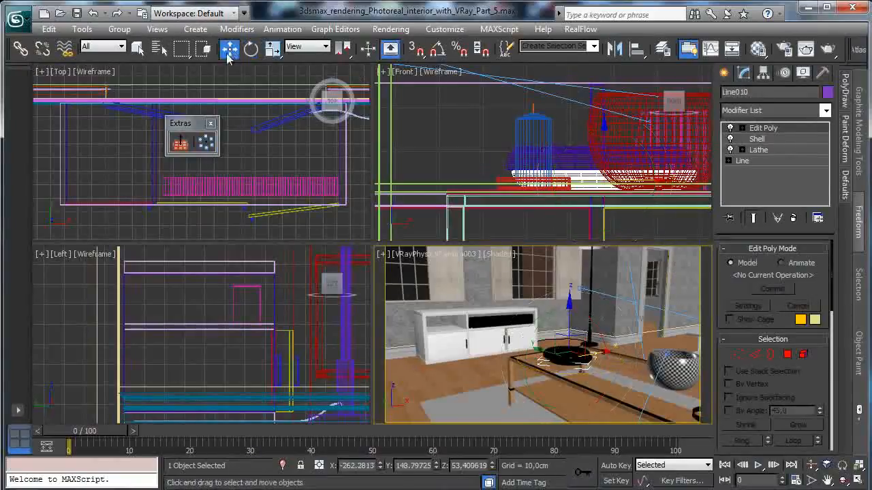
right_click(279, 162)
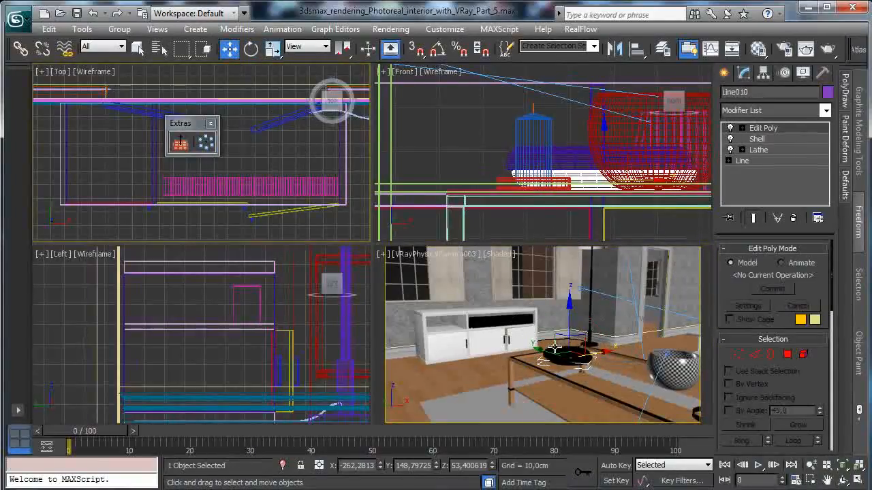
mouse_move(548, 353)
shift+mouse_down()
mouse_move(423, 284)
mouse_move(435, 290)
mouse_move(381, 222)
shift+mouse_up()
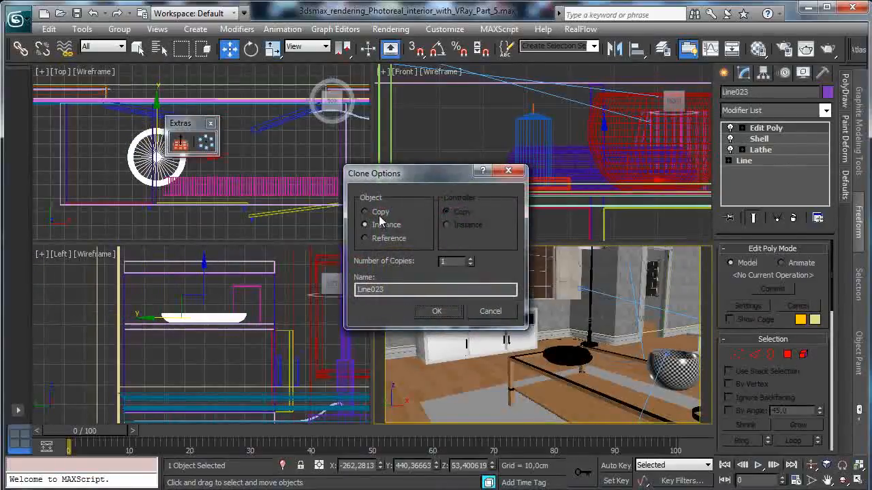
click(437, 311)
- Shift the cloned bowl toward the middle of the cabinet and raise it to rest on the cabinet's top
drag(203, 164, 254, 164)
right_click(338, 316)
drag(199, 288, 201, 226)
click(812, 479)
drag(156, 288, 242, 224)
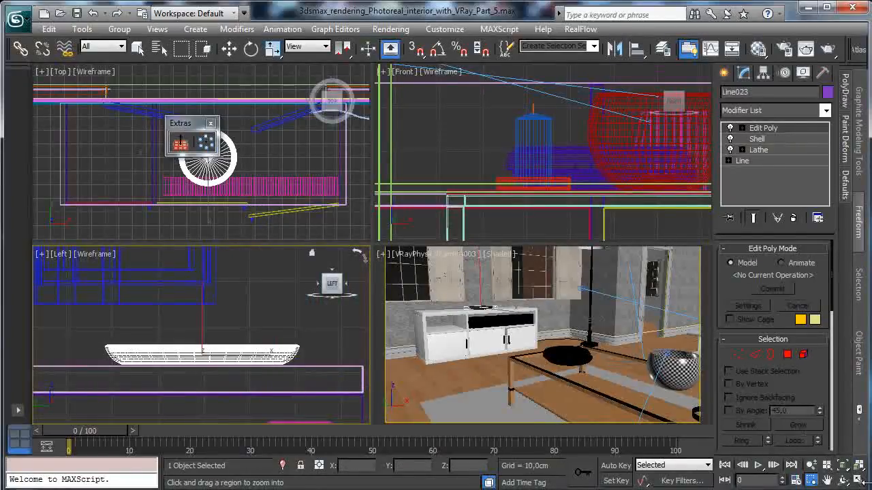
click(861, 481)
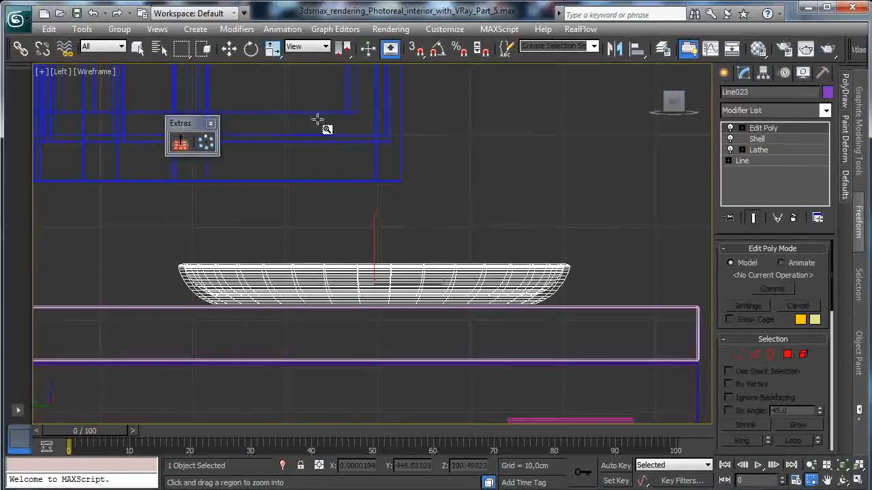
click(230, 49)
drag(374, 246, 376, 248)
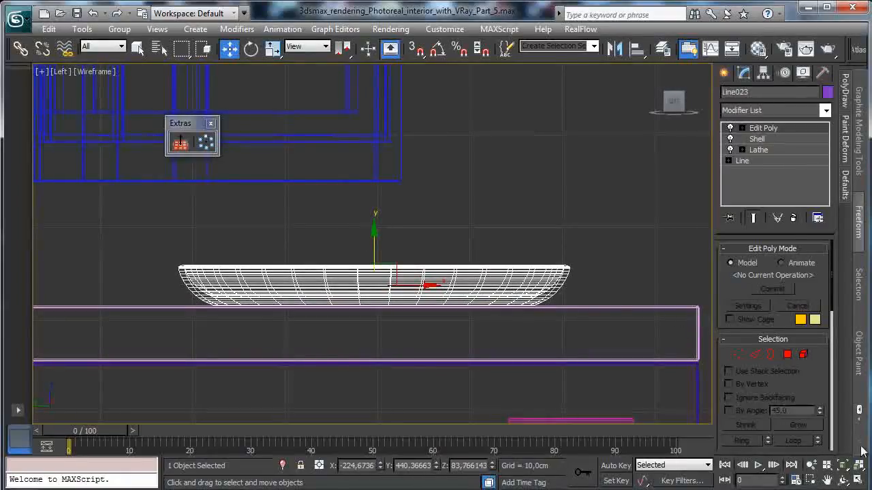
- Return to the four-view layout with the VRayPhysicalCamera003 view active and save the scene
click(860, 481)
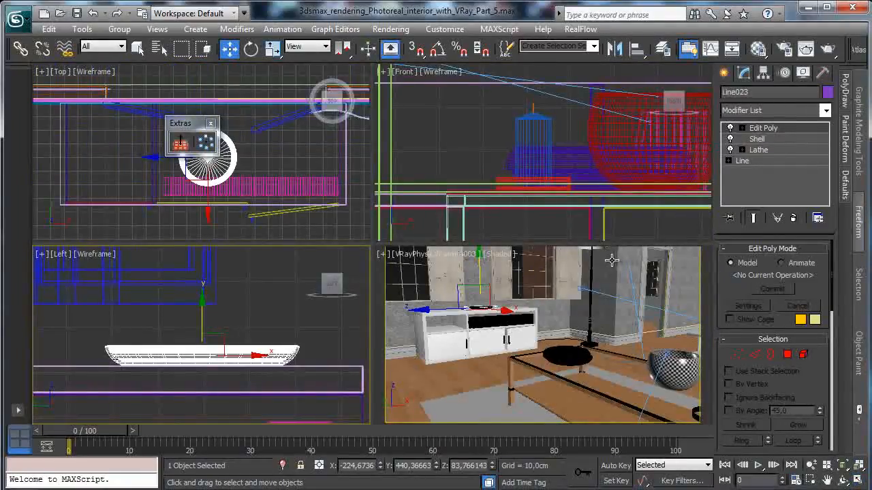
right_click(604, 275)
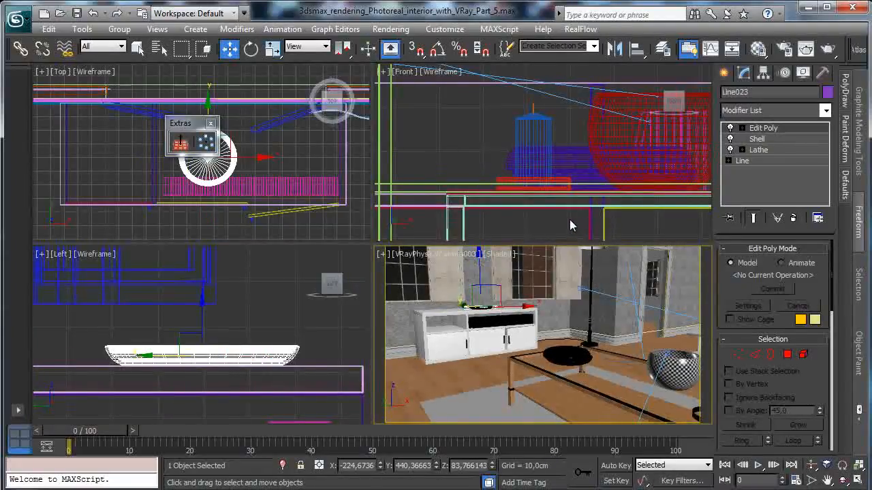
click(77, 14)
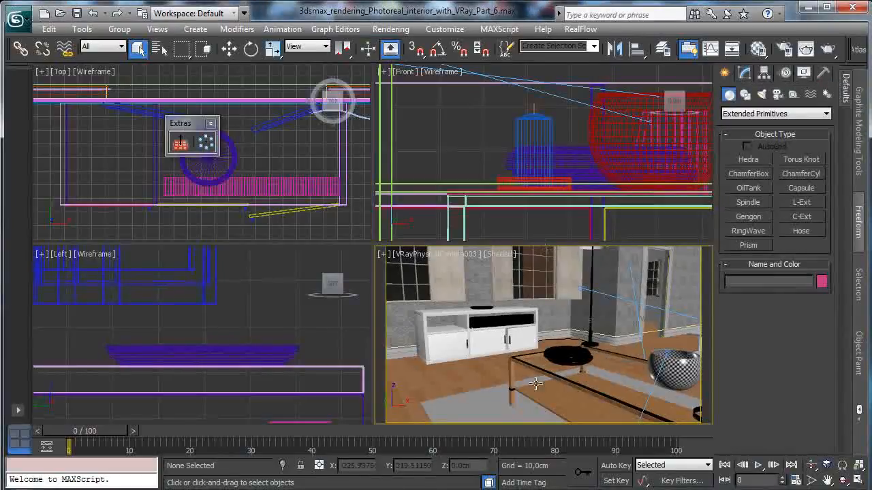
- Create a standard box about 23.5 cm long, 32.4 cm wide and 6 cm high over the coffee table in the Top view
click(749, 174)
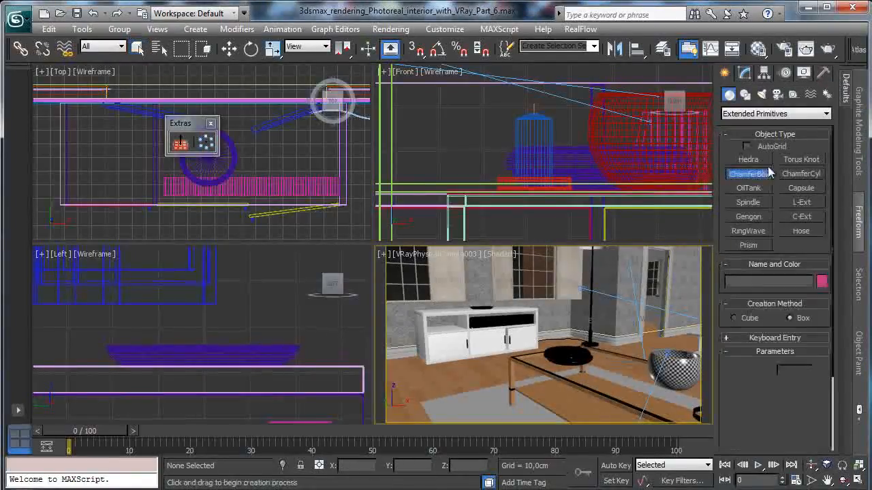
click(775, 114)
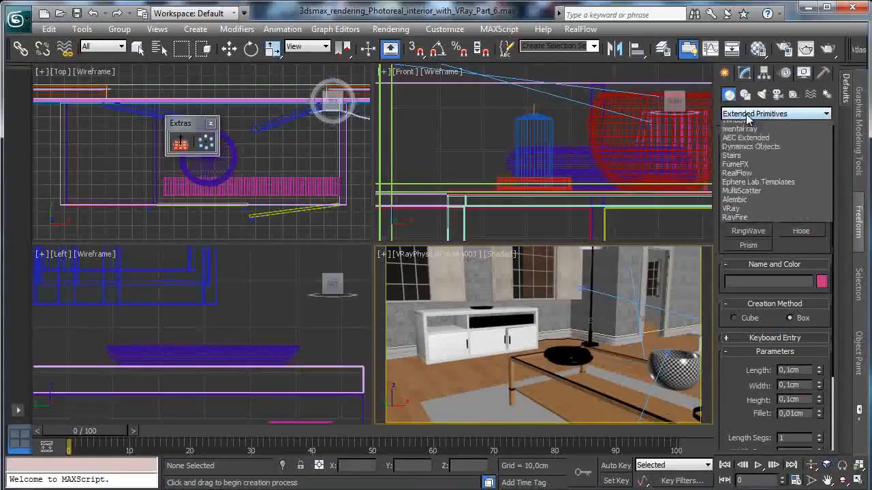
click(763, 123)
click(748, 159)
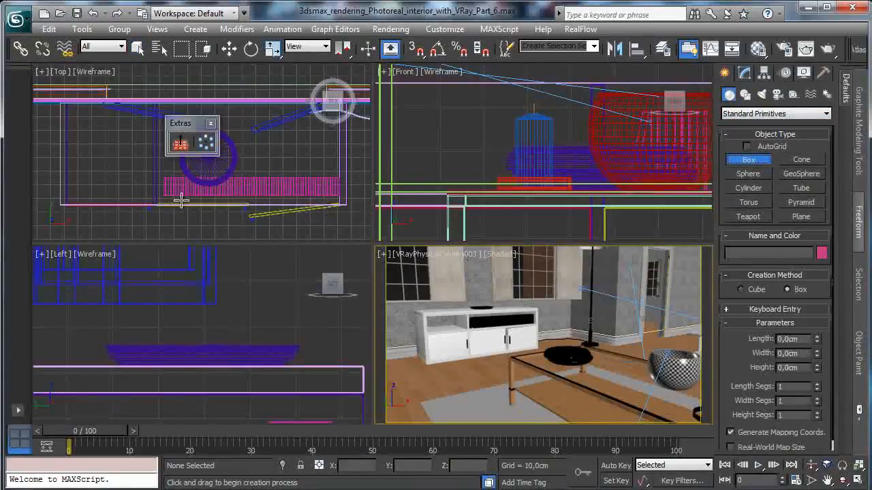
right_click(235, 205)
click(812, 466)
drag(213, 184, 273, 334)
click(811, 480)
drag(179, 187, 233, 240)
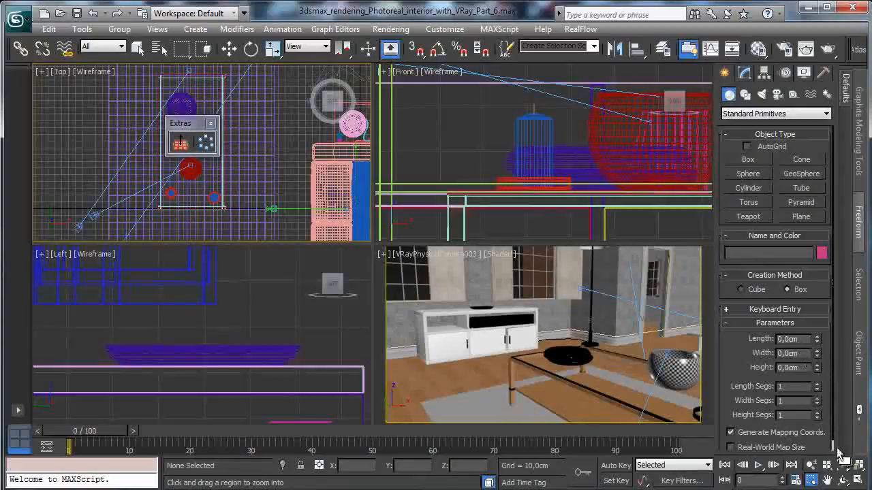
click(858, 481)
click(748, 161)
drag(303, 198, 347, 230)
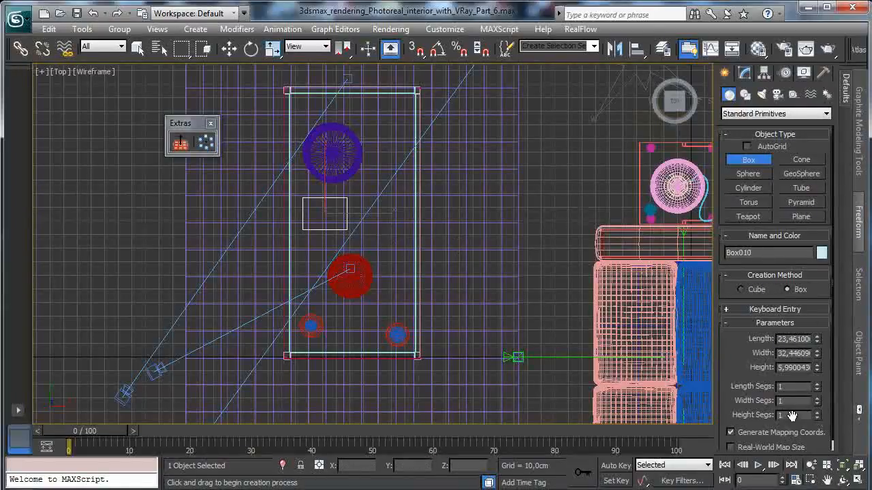
- Isolate the new box and show it from an angle in a maximized Perspective view
click(282, 466)
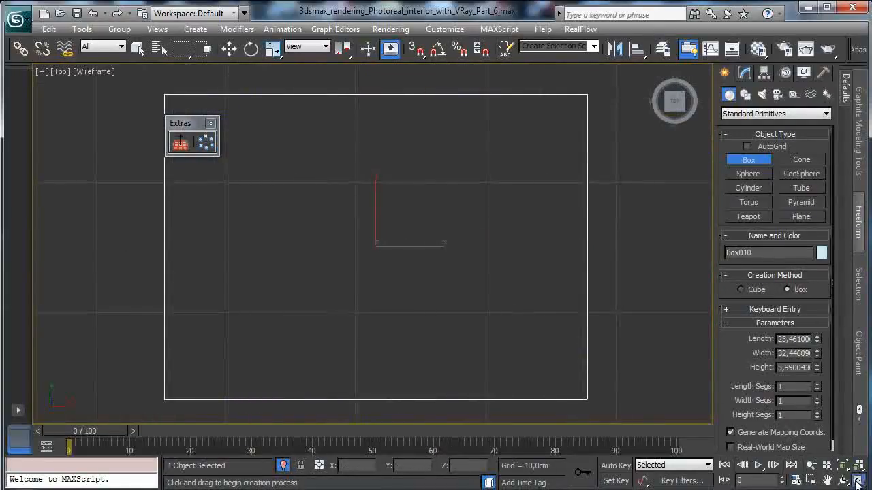
click(857, 481)
right_click(570, 354)
click(462, 256)
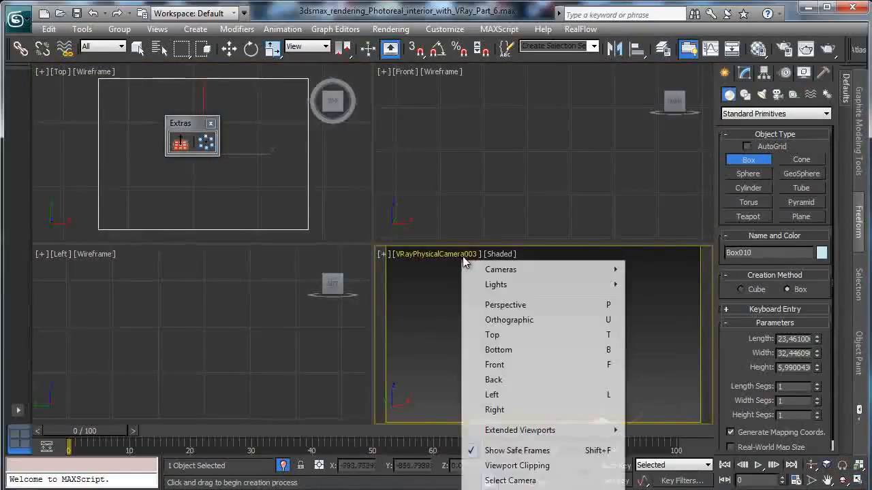
click(507, 305)
click(858, 467)
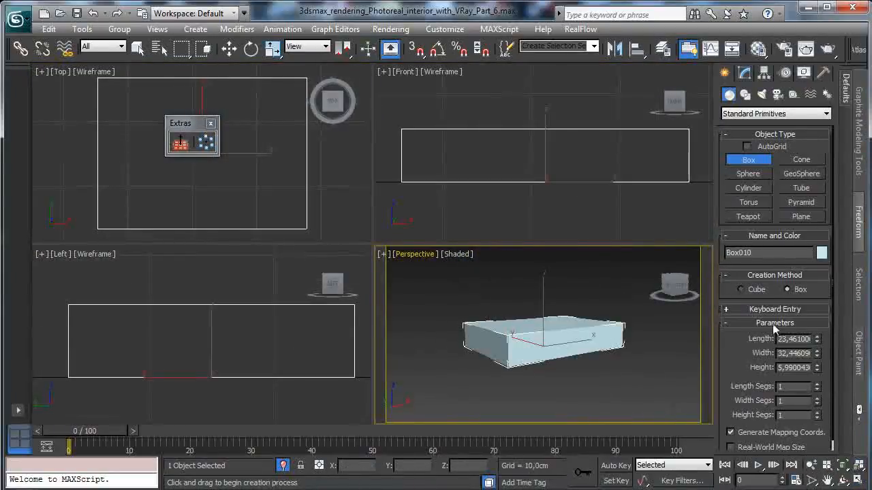
click(843, 480)
drag(556, 366, 661, 402)
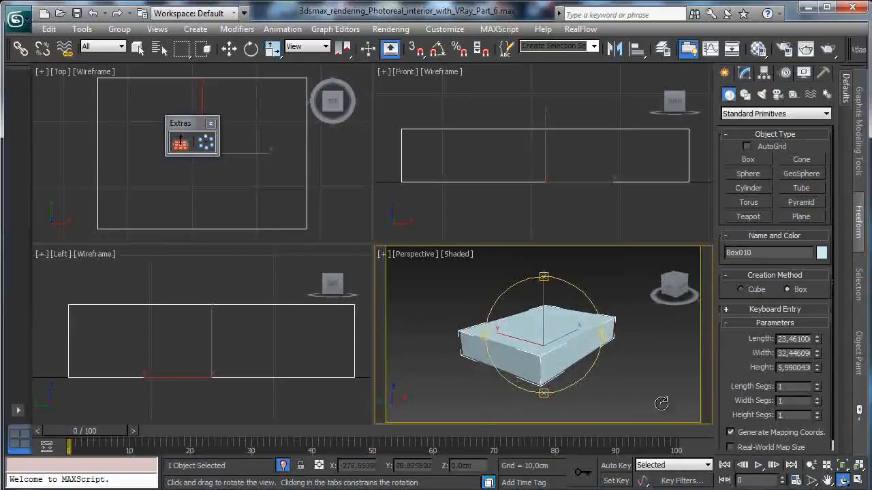
click(857, 481)
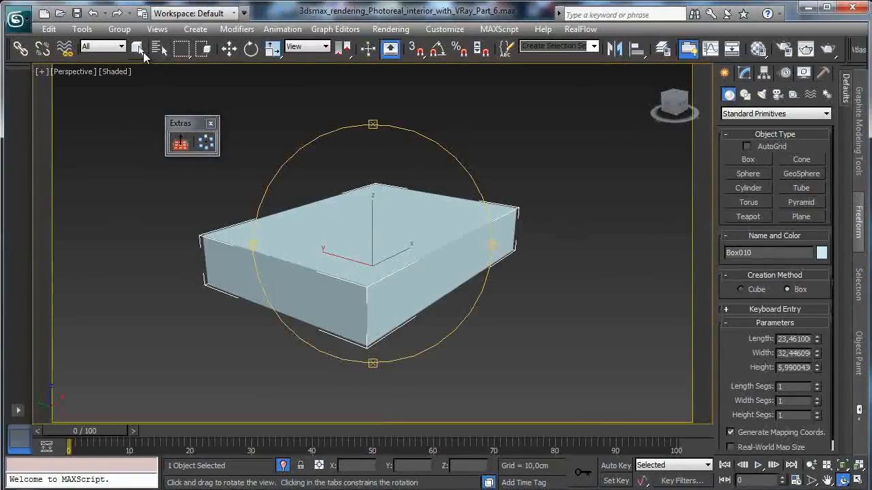
click(140, 50)
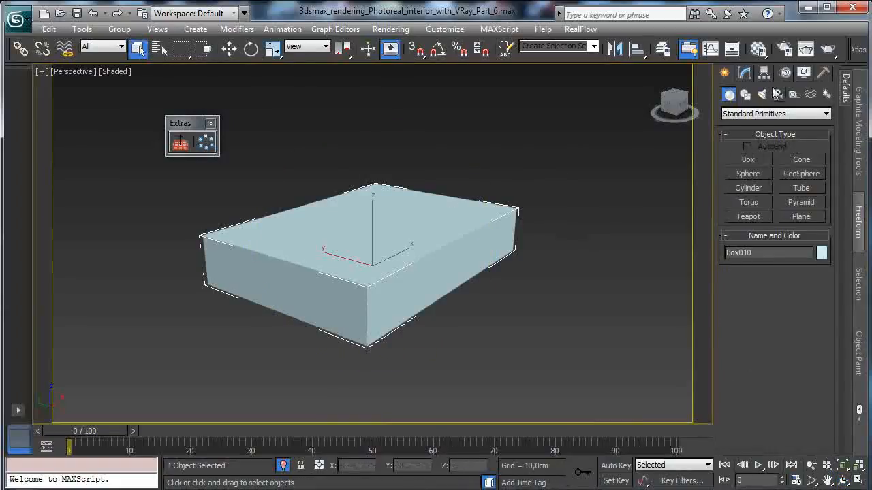
- Convert the box to an Editable Poly and select three adjacent side polygons, leaving one long side out as the book's spine
click(744, 73)
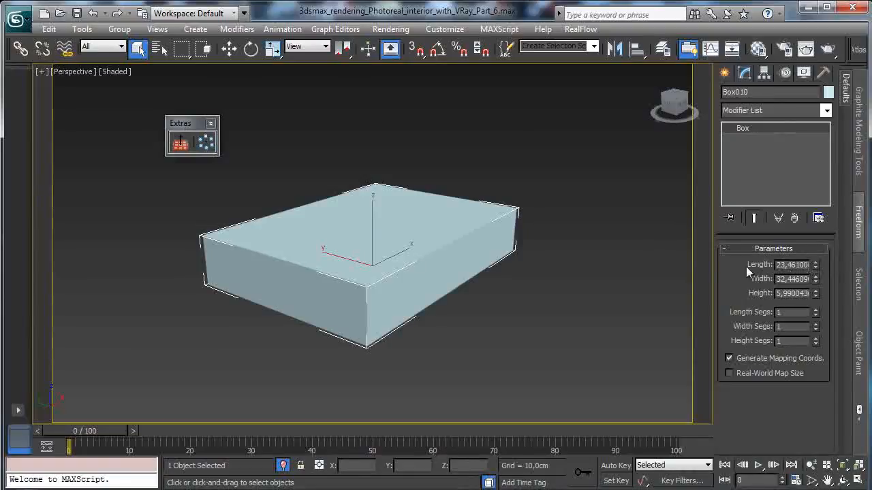
right_click(385, 280)
mouse_move(459, 400)
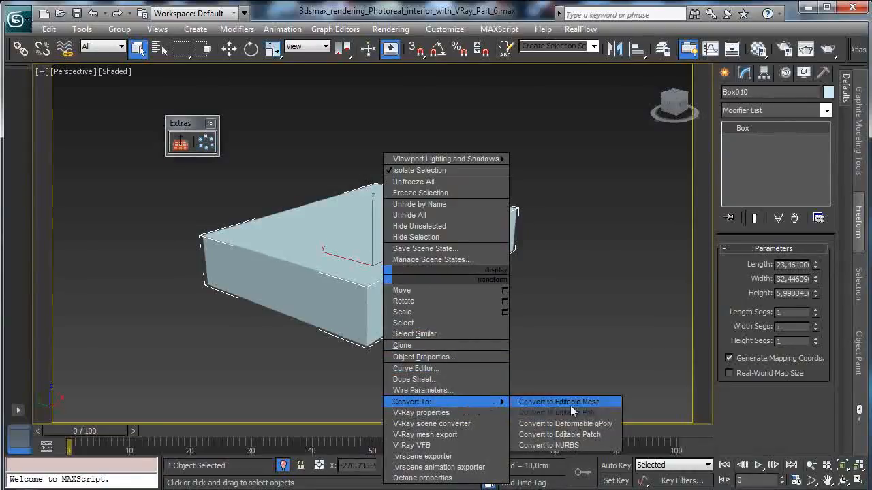
click(571, 407)
click(788, 264)
click(450, 275)
ctrl+click(310, 297)
click(843, 480)
drag(383, 266, 250, 136)
click(137, 47)
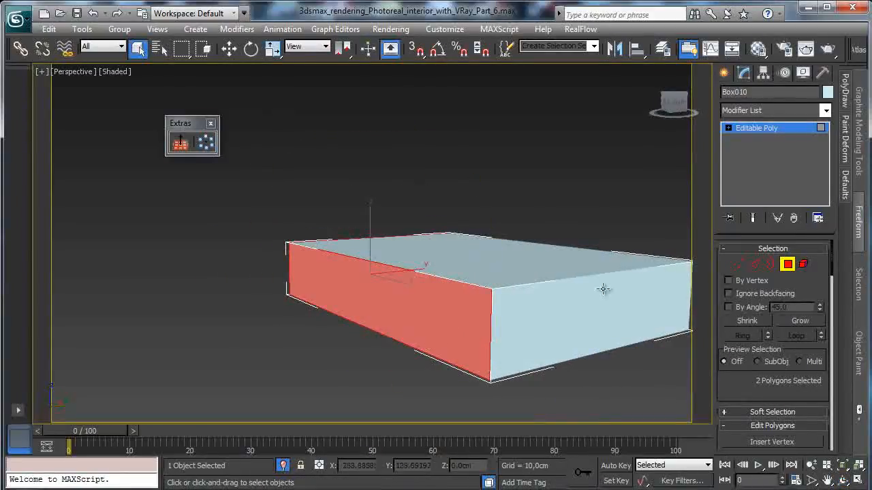
ctrl+click(589, 325)
- Inset the three selected side polygons as a group by about 0.5 cm
scroll(814, 297, down, 5)
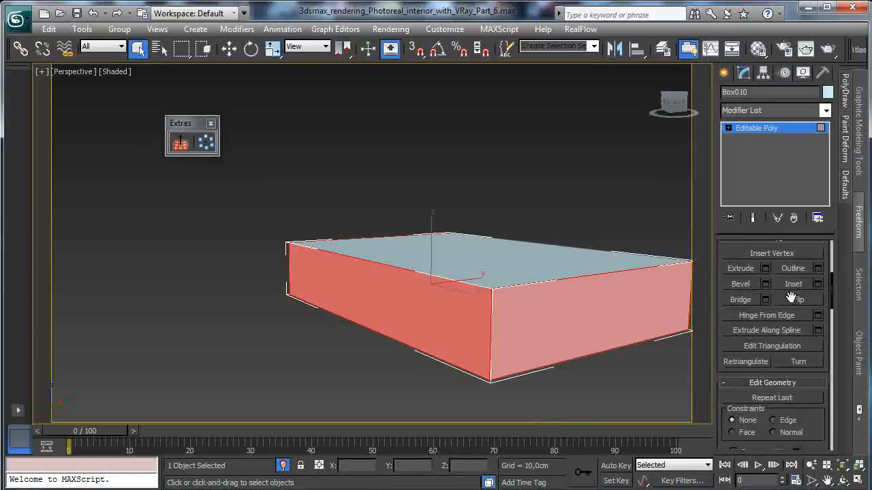
click(818, 284)
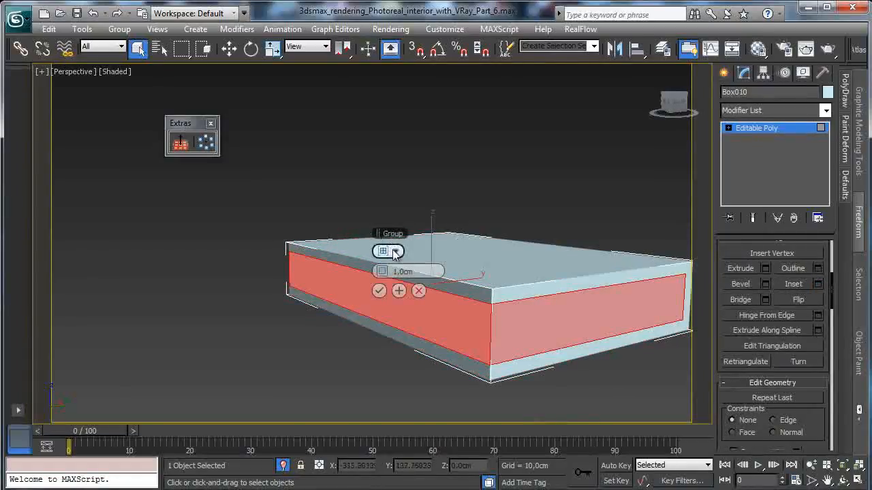
drag(385, 271, 384, 271)
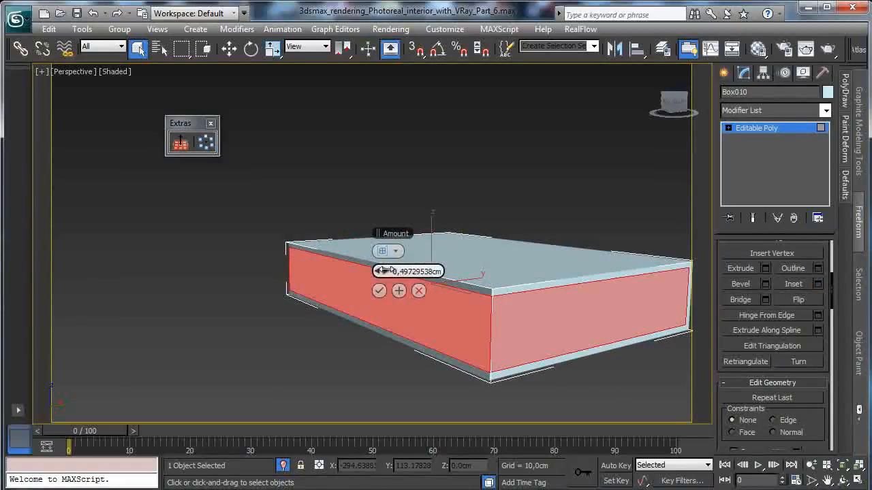
click(378, 290)
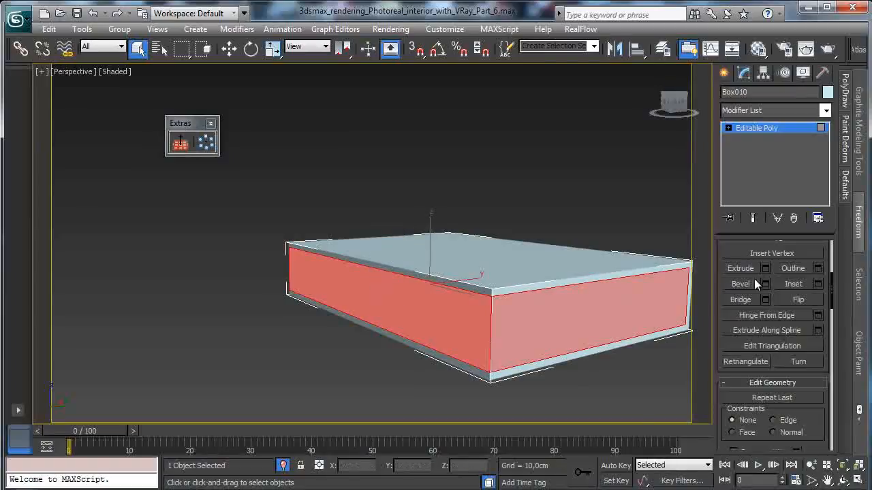
- Extrude the inset side polygons inward by Local Normal, about -0.56 cm, to recess the pages between the covers
click(766, 269)
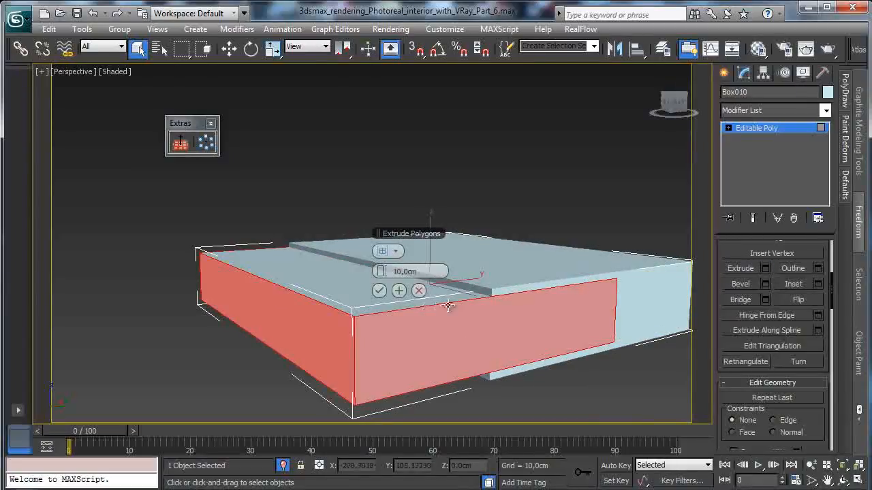
click(387, 251)
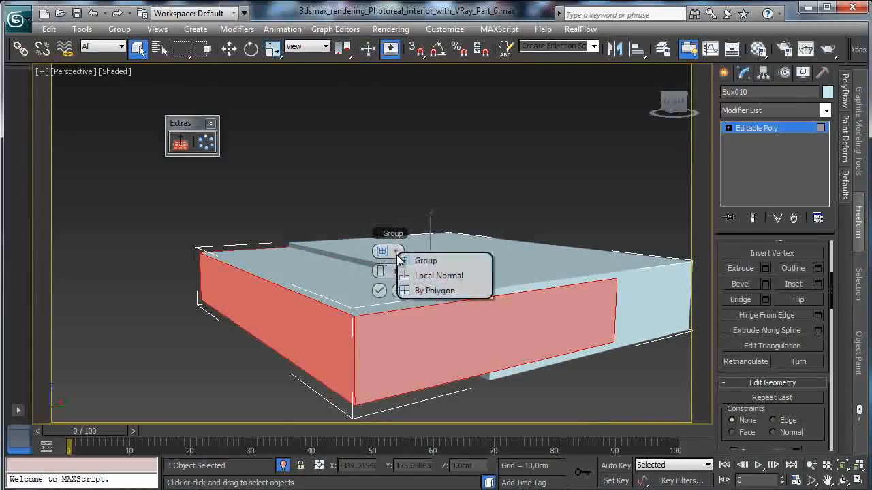
click(436, 279)
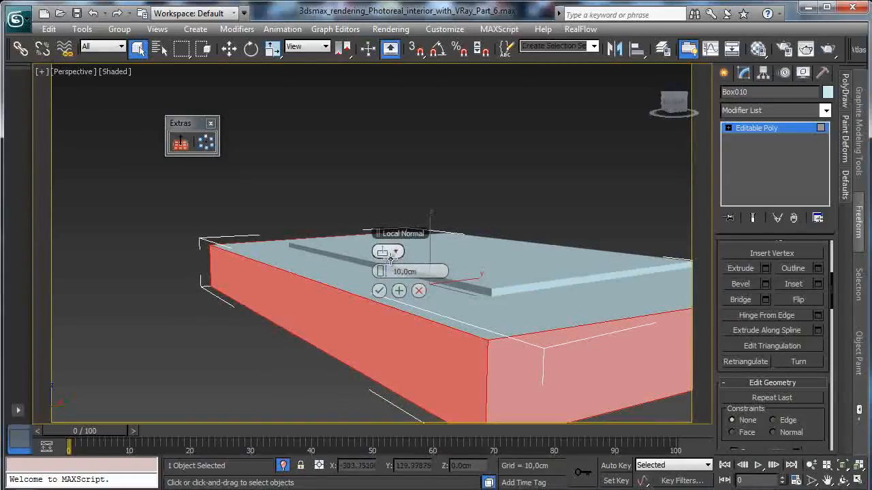
drag(379, 271, 356, 272)
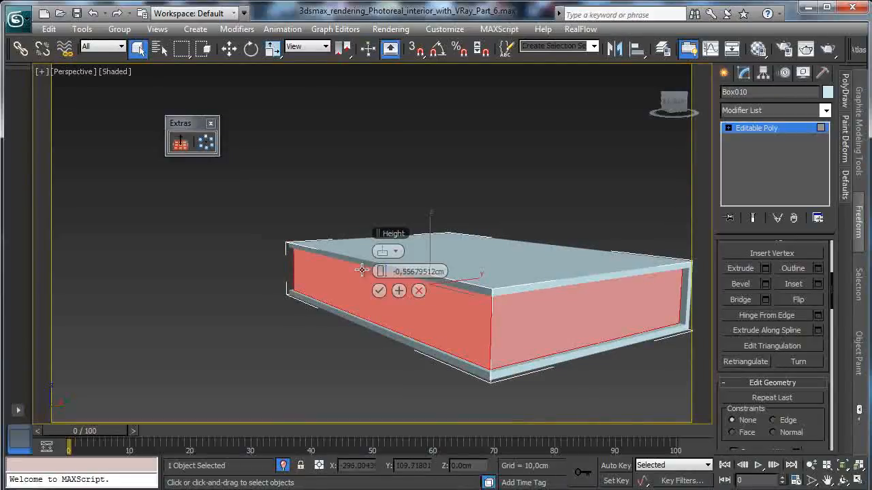
click(379, 291)
- Move the recessed polygon on the book's long side about 0.65 cm further inward along Y and leave polygon editing
click(423, 312)
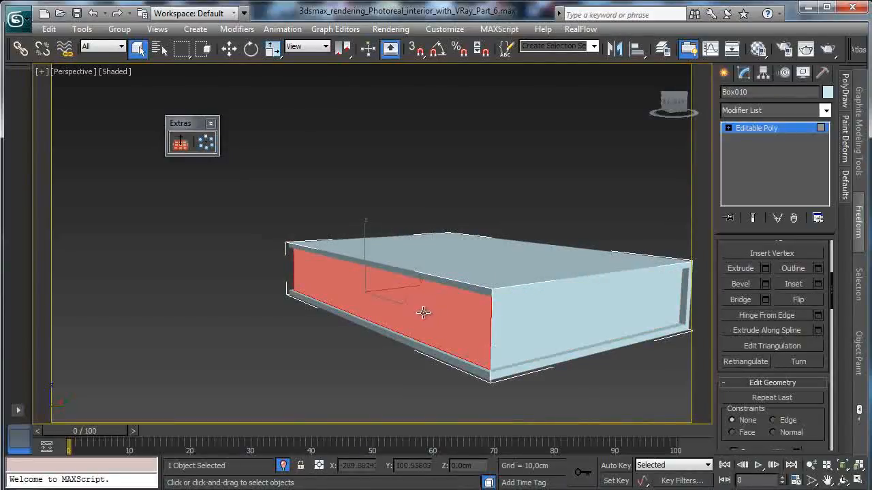
click(229, 47)
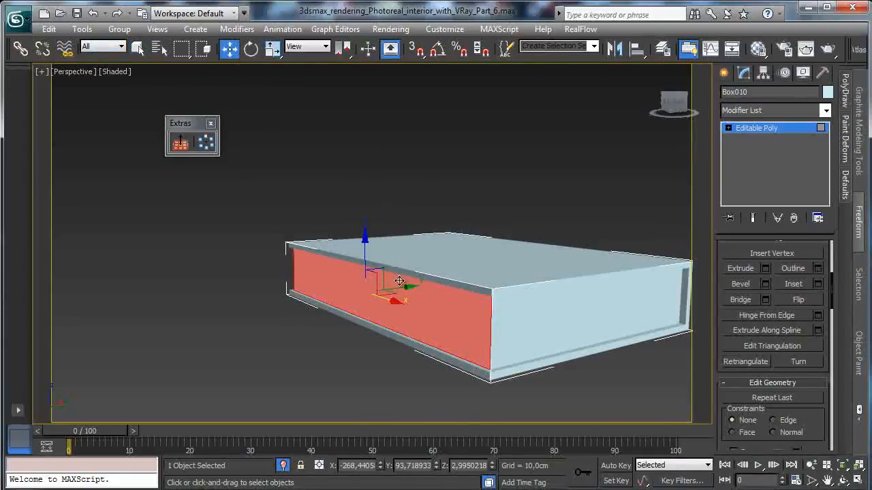
drag(401, 287, 414, 283)
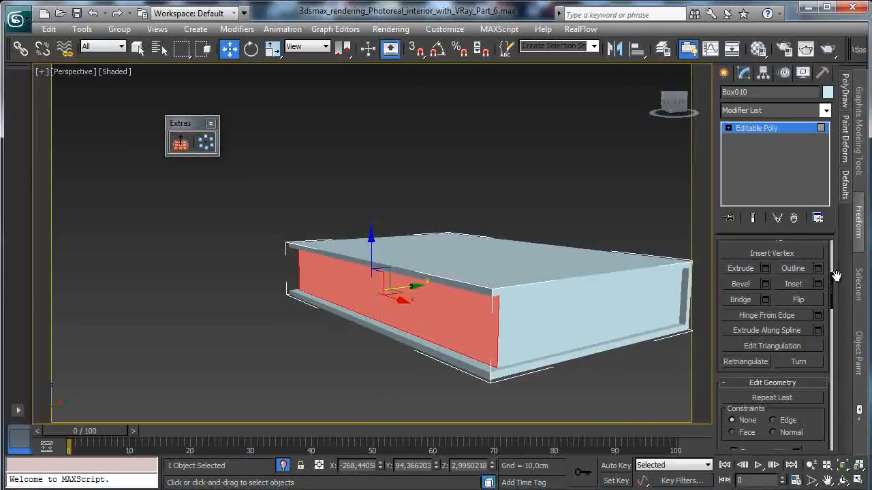
click(759, 130)
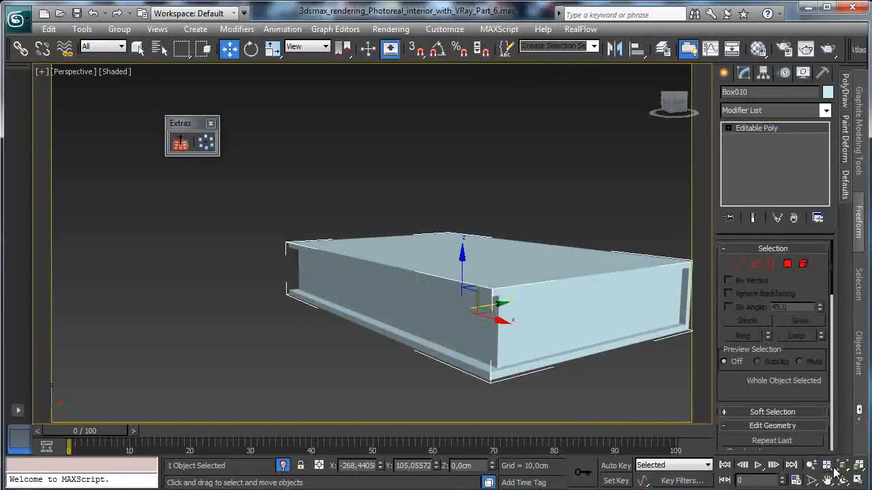
- View the book from its other corner and turn on the Edged Faces display in the Perspective view
key(ctrl+r)
drag(354, 255, 492, 253)
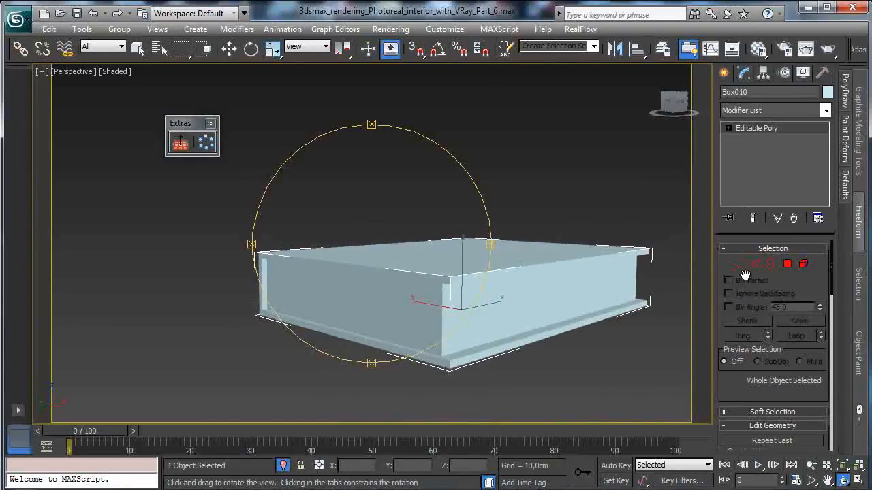
click(788, 264)
click(789, 264)
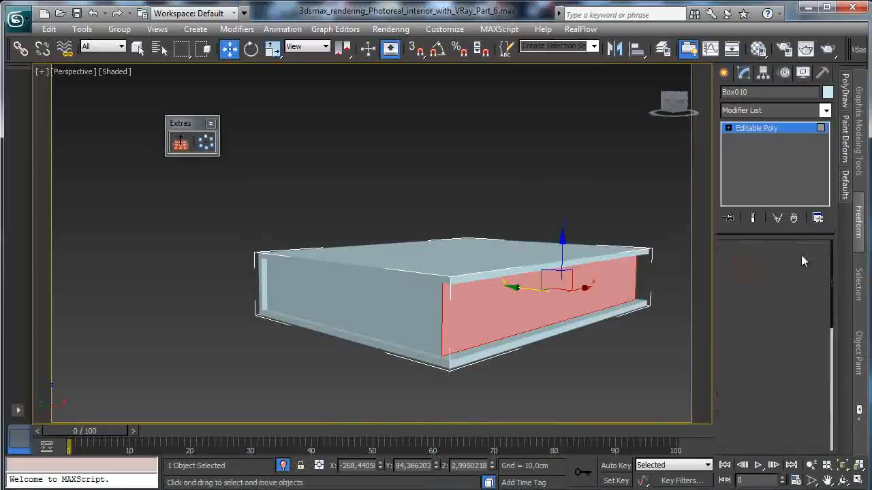
click(107, 73)
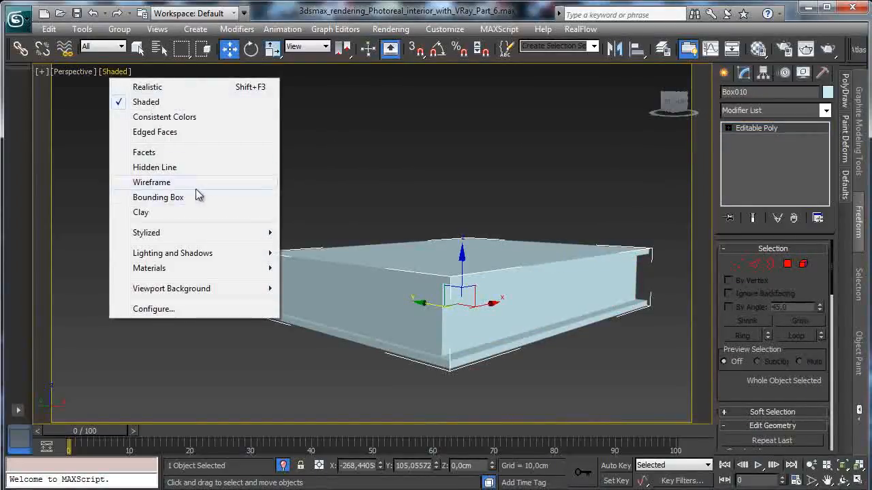
click(170, 133)
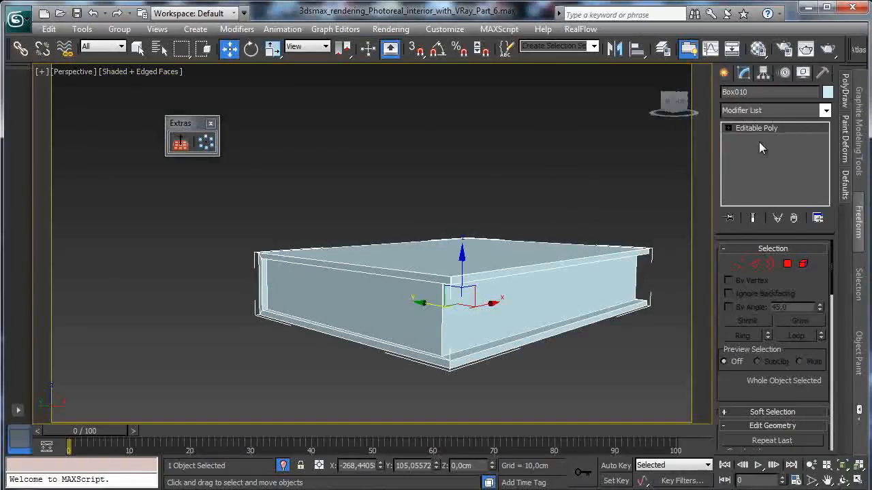
- Select the book's cover and page edges together and chamfer them by 0.1 cm with 2 segments
click(754, 264)
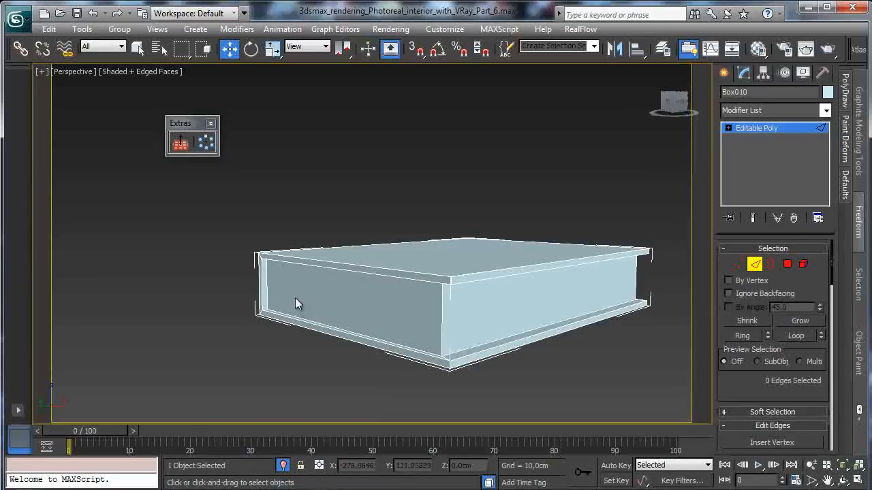
drag(303, 239, 673, 372)
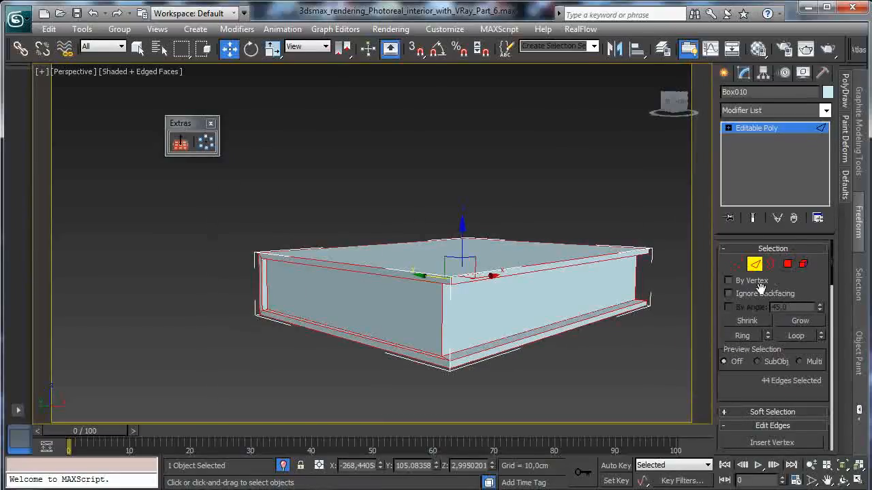
scroll(748, 387, down, 5)
click(766, 341)
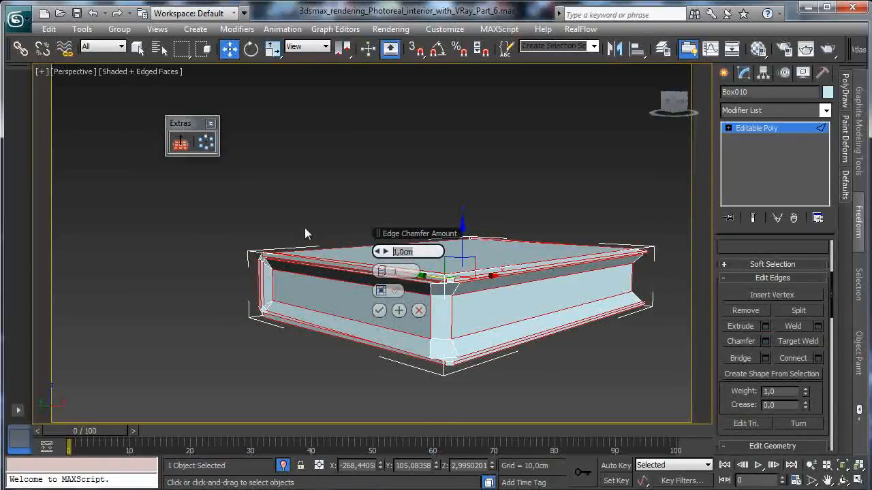
text(0,1)
key(Return)
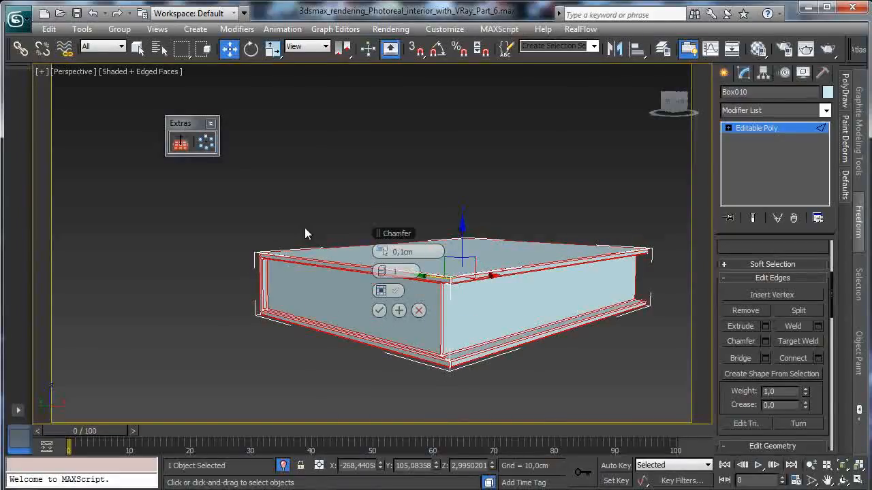
click(383, 272)
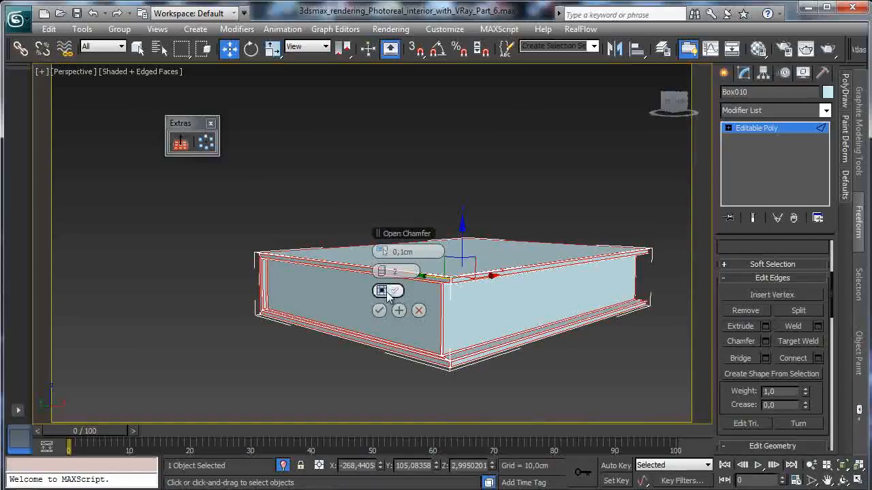
click(379, 311)
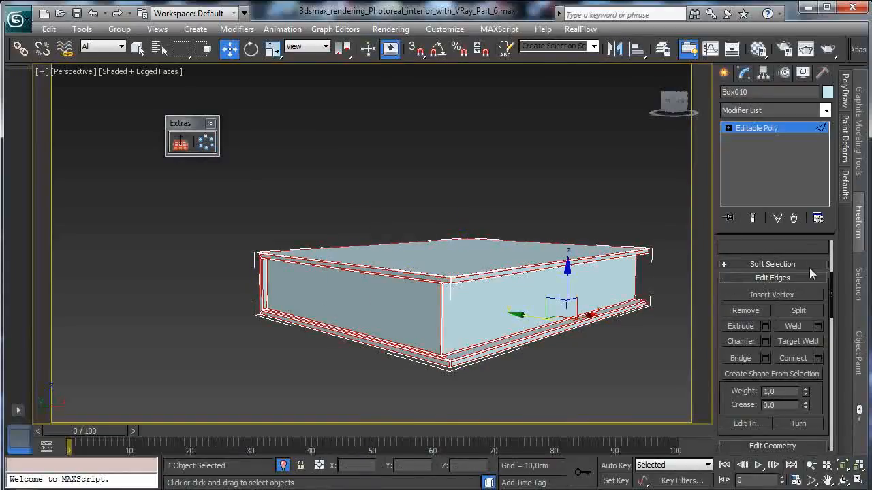
- Switch the book's Editable Poly to polygon editing
click(728, 128)
click(753, 149)
click(767, 174)
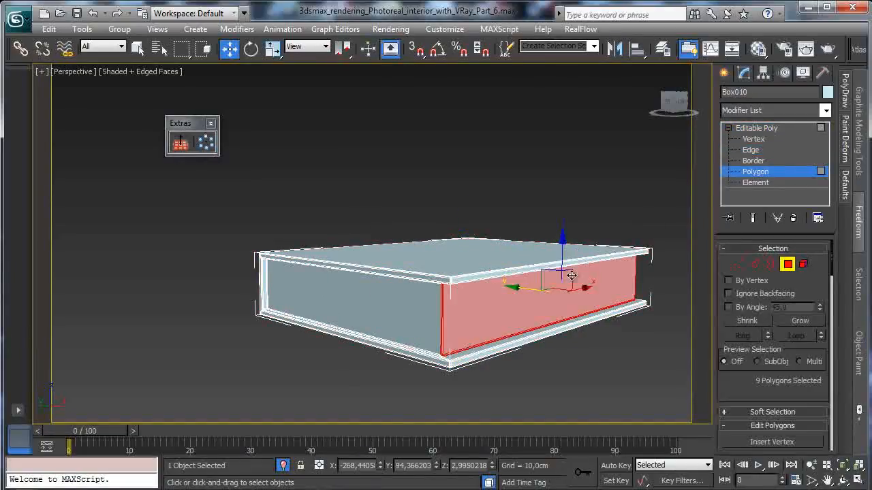
click(506, 307)
ctrl+click(379, 304)
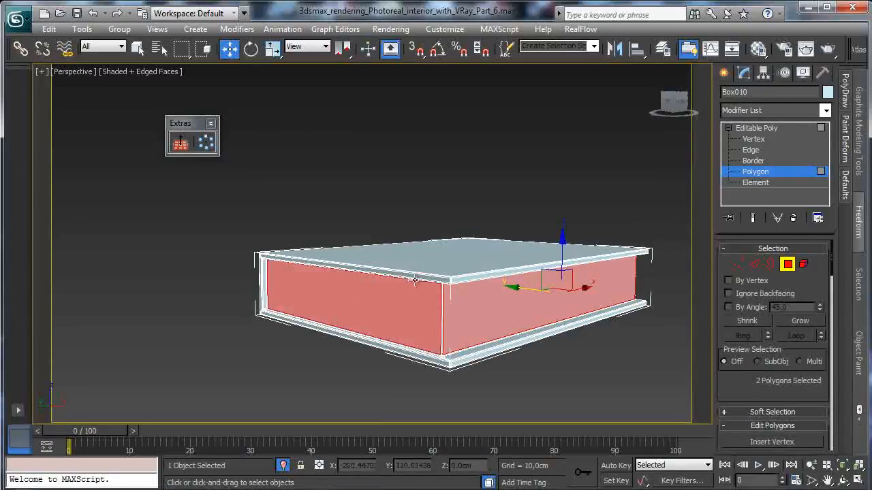
click(843, 480)
drag(396, 287, 567, 272)
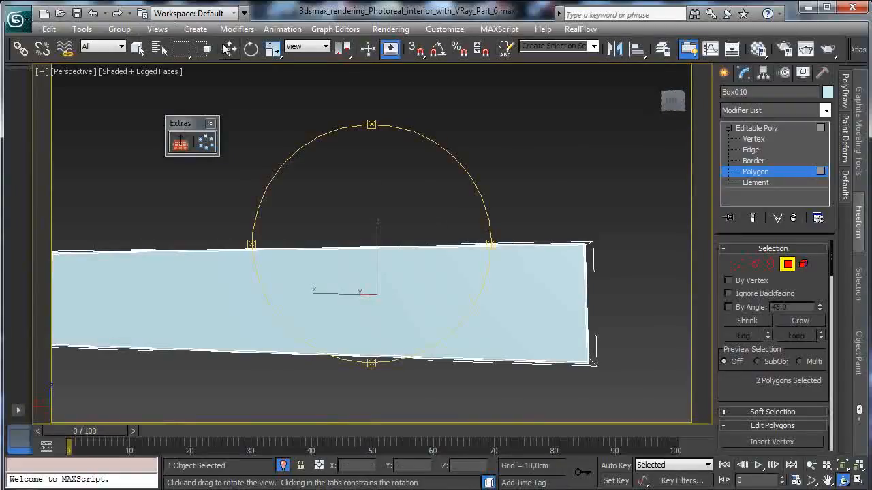
click(137, 47)
ctrl+click(366, 282)
click(842, 481)
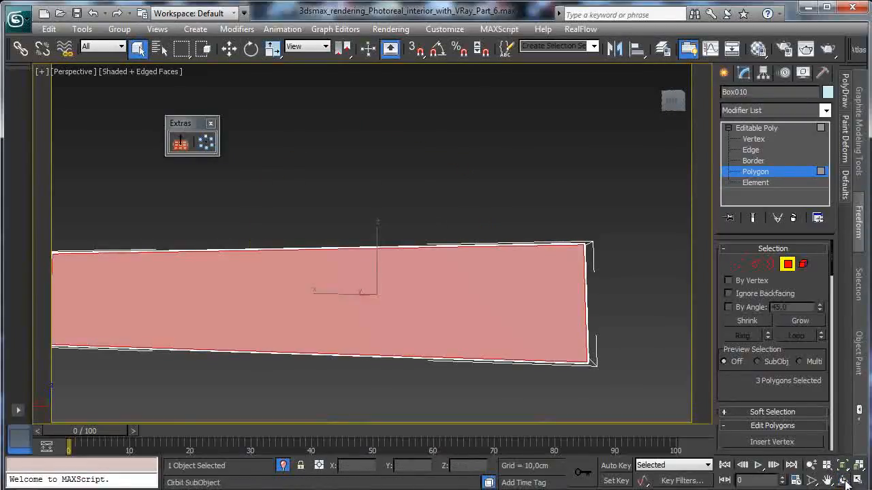
drag(268, 278, 424, 284)
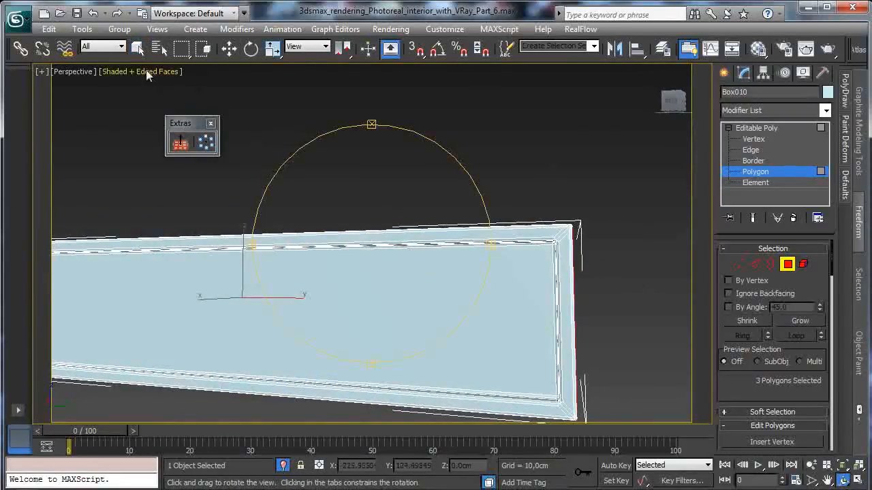
click(137, 48)
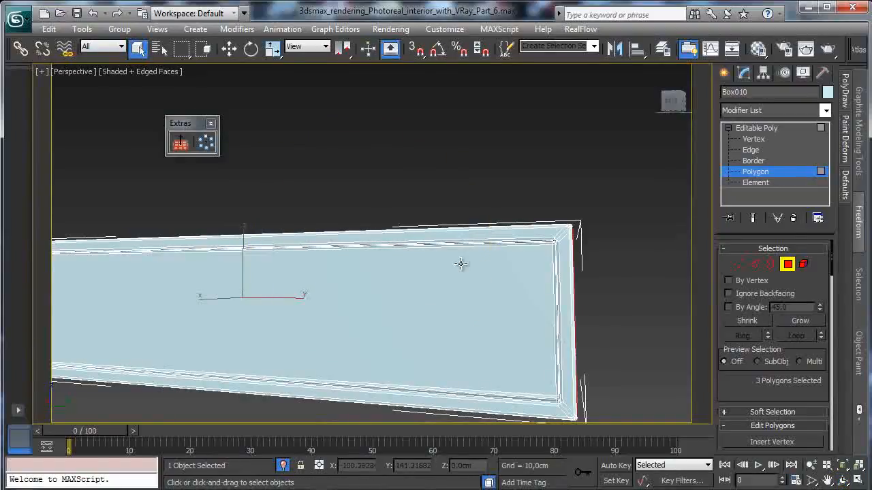
click(842, 480)
drag(384, 297, 457, 287)
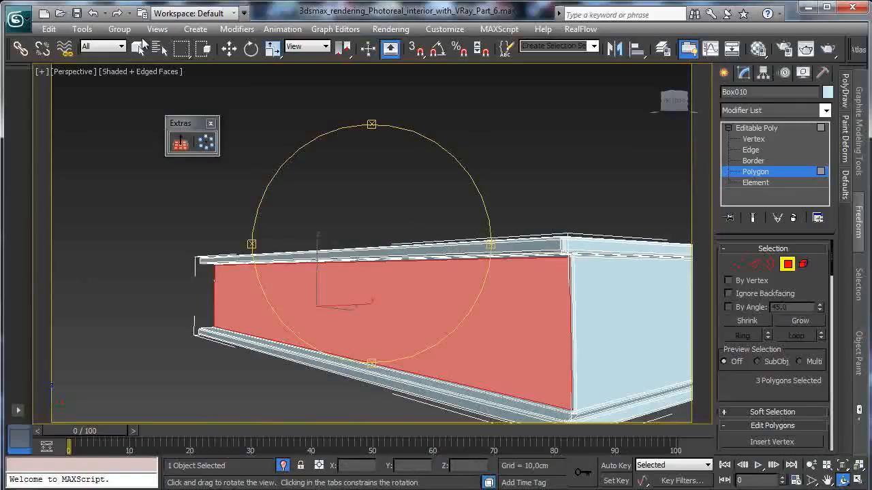
click(136, 48)
click(438, 331)
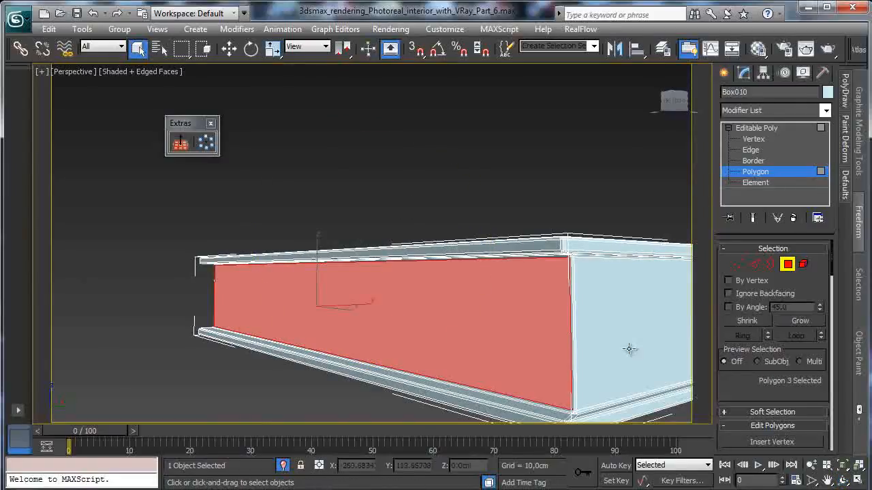
click(857, 481)
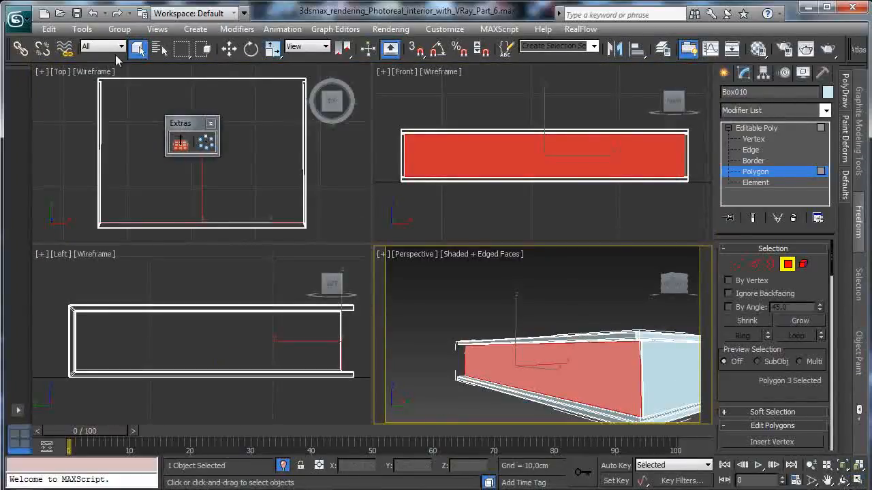
click(94, 14)
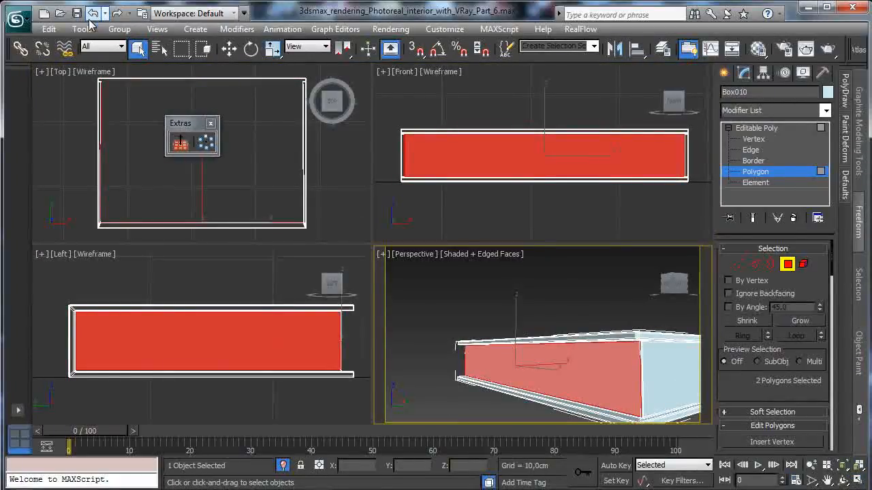
click(94, 15)
click(93, 14)
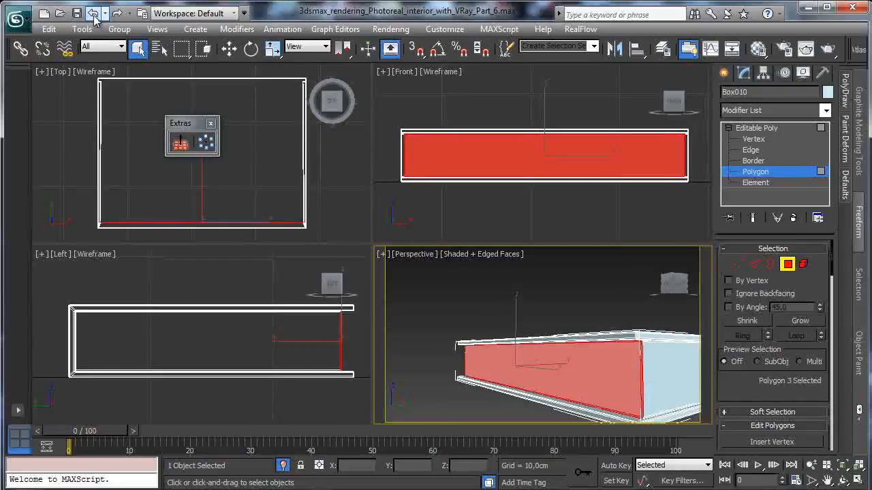
- Add the large spine polygon on the book's back to the selected long-side page polygons
click(843, 480)
drag(531, 317, 388, 306)
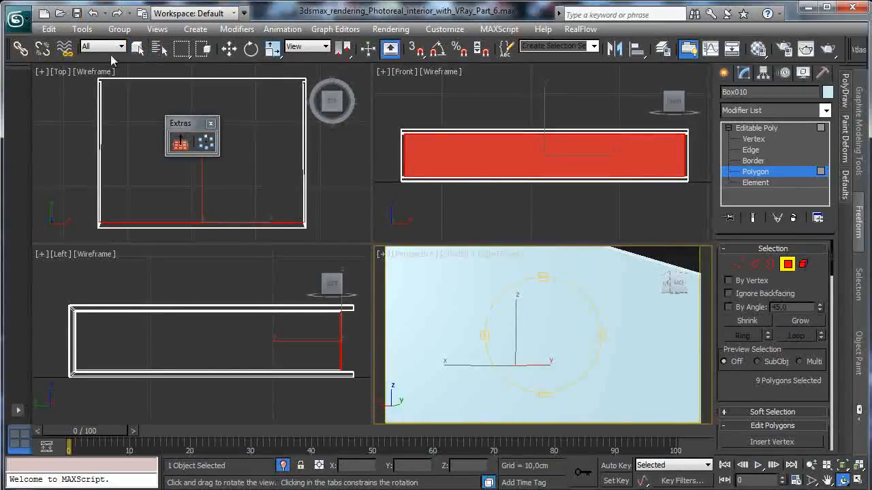
click(137, 47)
ctrl+click(609, 323)
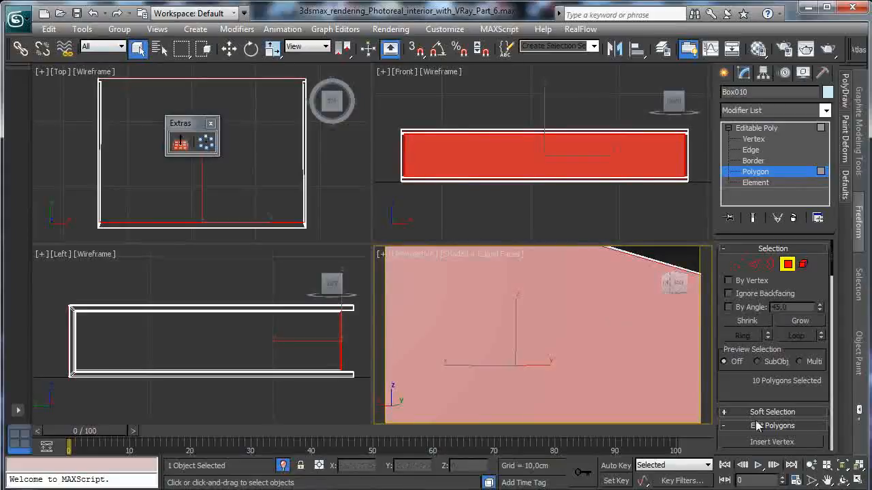
- Add the recessed page polygons on both short sides of the book to the selection
click(811, 465)
drag(535, 315, 549, 351)
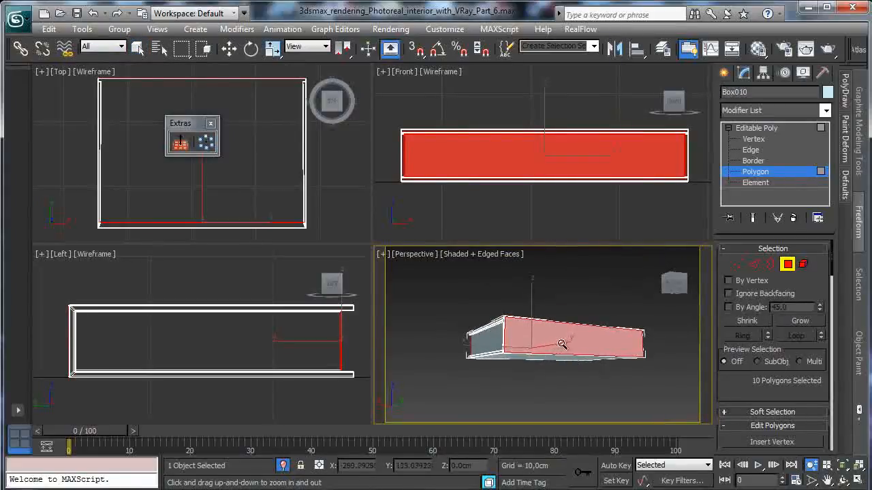
click(858, 480)
click(843, 481)
drag(367, 266, 132, 275)
drag(755, 391, 711, 215)
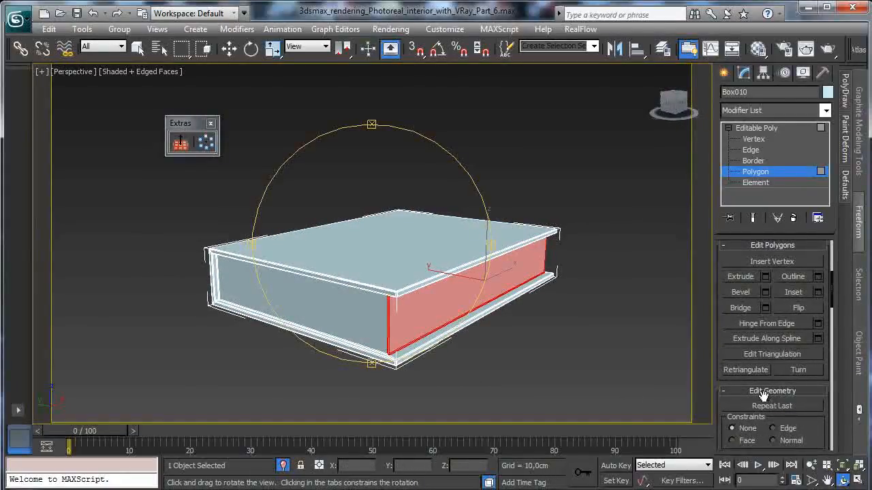
drag(811, 426, 780, 300)
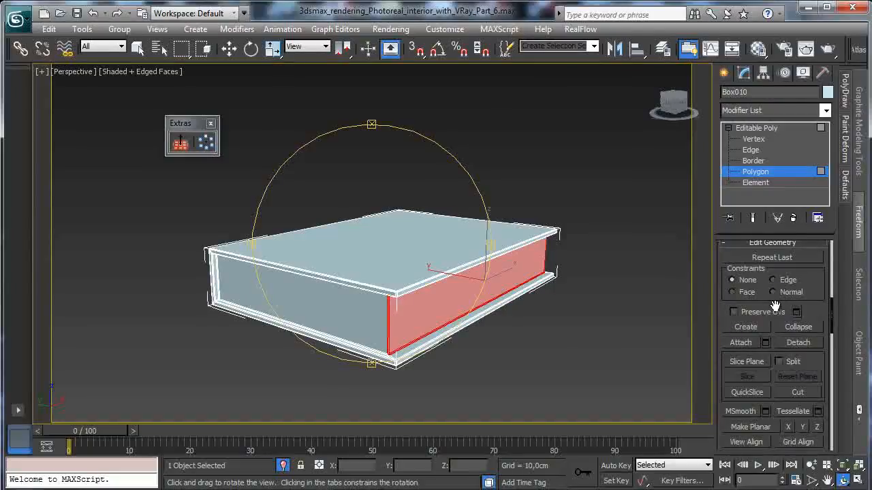
click(137, 46)
ctrl+click(326, 312)
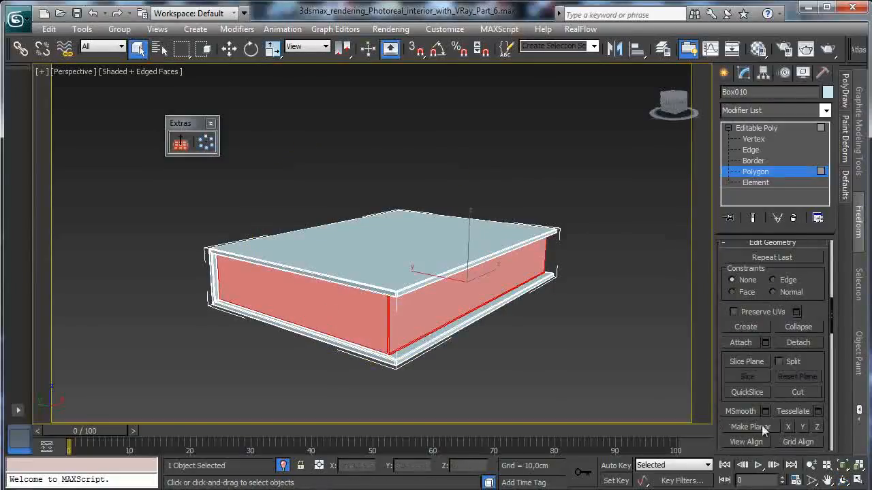
click(843, 482)
drag(380, 258, 255, 224)
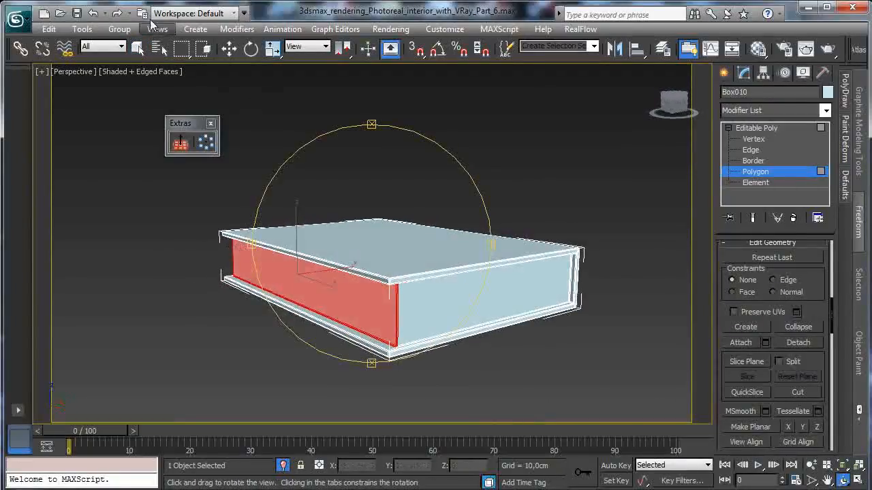
drag(448, 304, 452, 302)
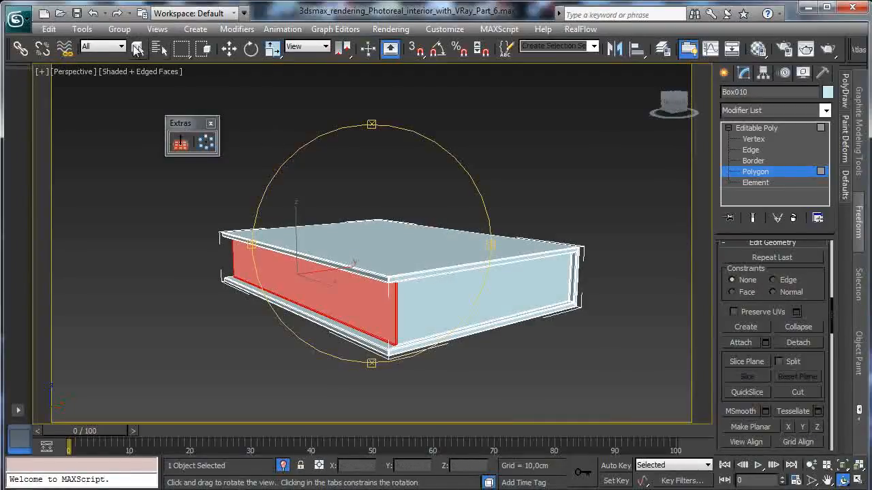
click(138, 49)
ctrl+click(449, 296)
- Apply a Tessellate modifier to the selected polygons of the book
drag(765, 368, 749, 185)
scroll(811, 323, down, 5)
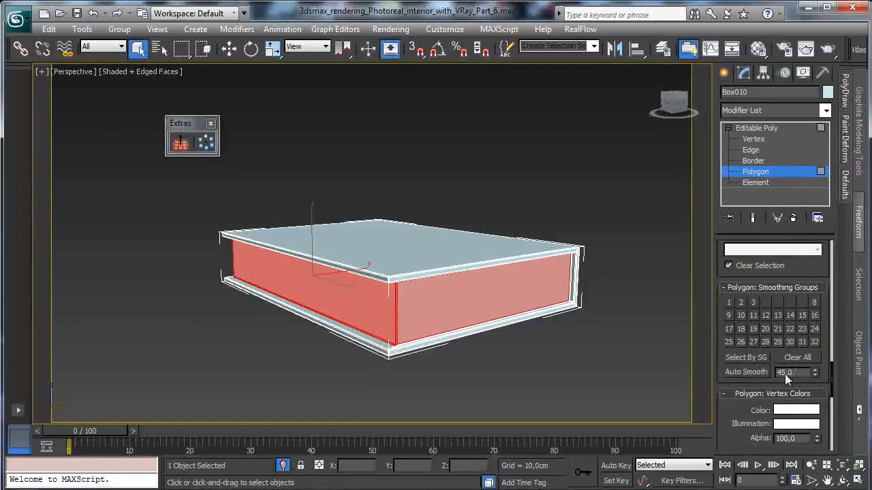
scroll(726, 410, down, 6)
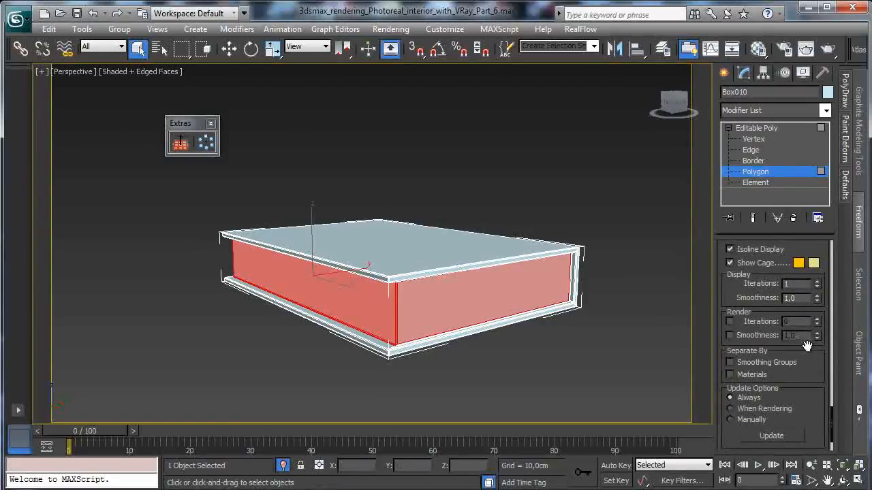
drag(812, 364, 812, 248)
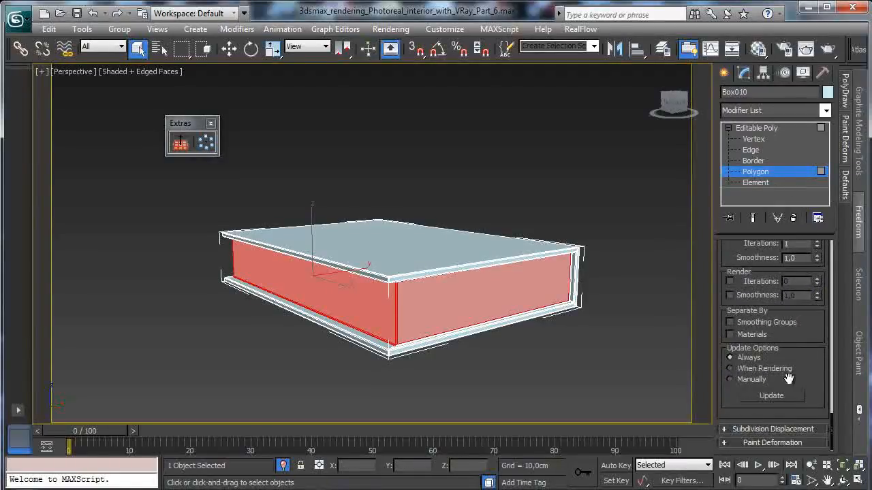
click(825, 112)
scroll(790, 408, down, 20)
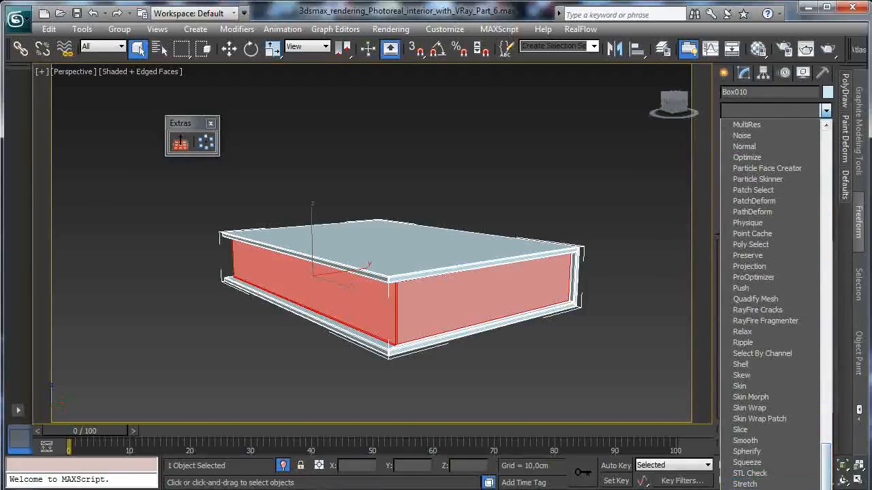
click(758, 489)
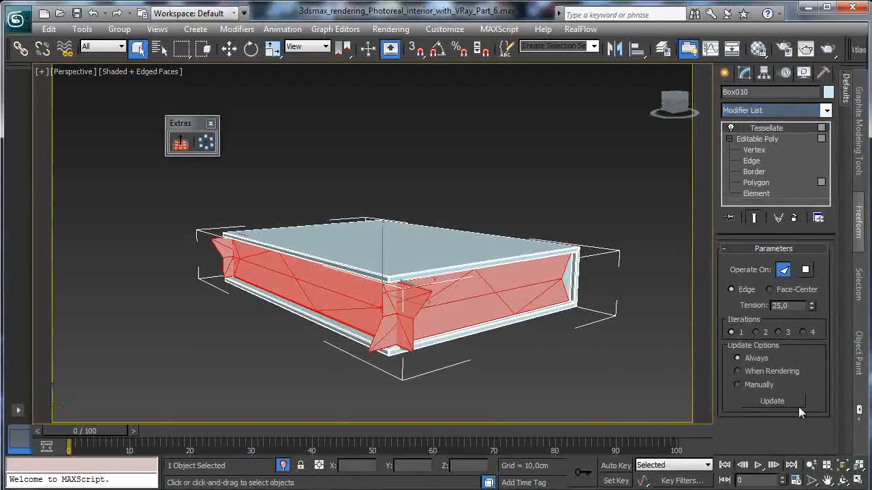
- Set Tessellate to operate on polygons with tension 0 and 3 iterations
click(806, 270)
double_click(784, 305)
text(0)
key(Return)
click(756, 333)
click(779, 332)
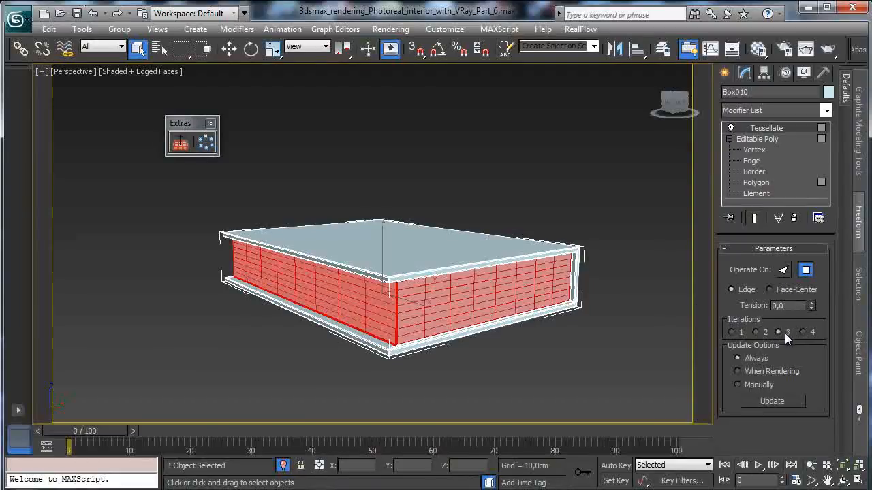
- Add a Poly Select modifier above Tessellate on the book
click(825, 111)
scroll(771, 204, up, 5)
click(756, 179)
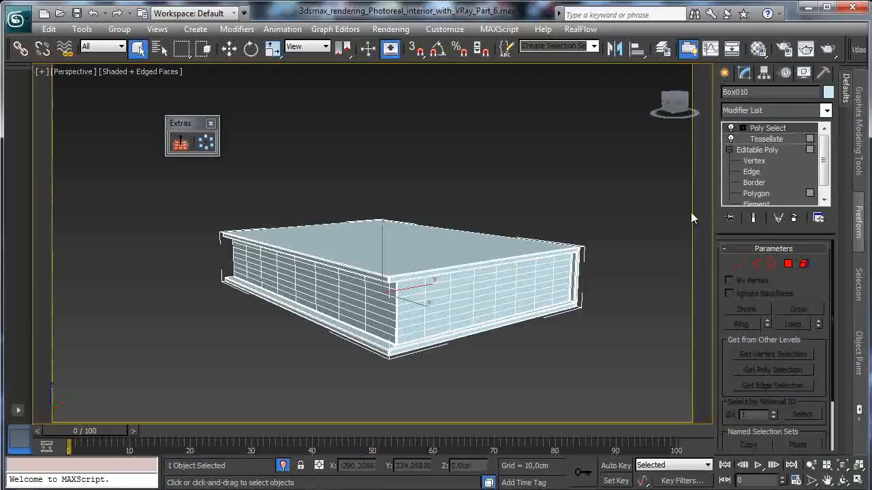
- Add an FFD 3x3x3 modifier between Tessellate and Poly Select and activate its Control Points level
click(826, 111)
scroll(777, 307, down, 6)
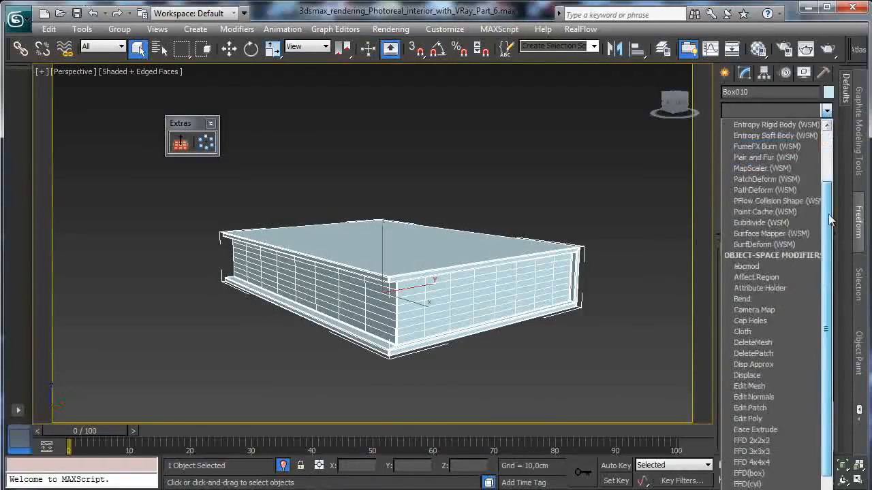
click(756, 411)
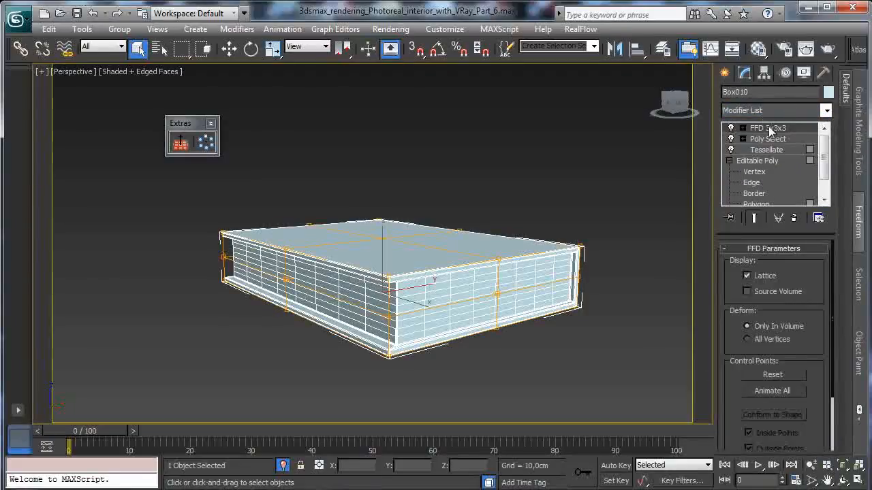
drag(777, 131, 744, 143)
click(742, 139)
click(777, 150)
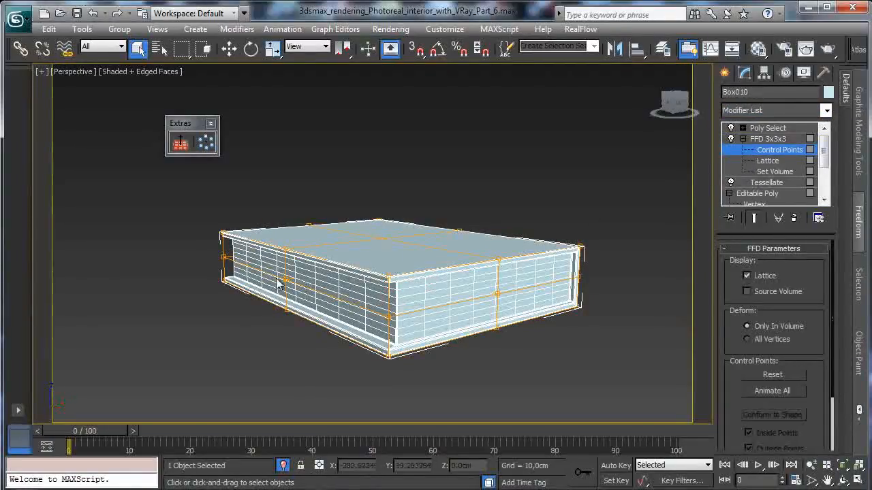
- Move the mid-height FFD control points on the book's fore edge slightly inward
click(223, 258)
ctrl+click(285, 280)
key(w)
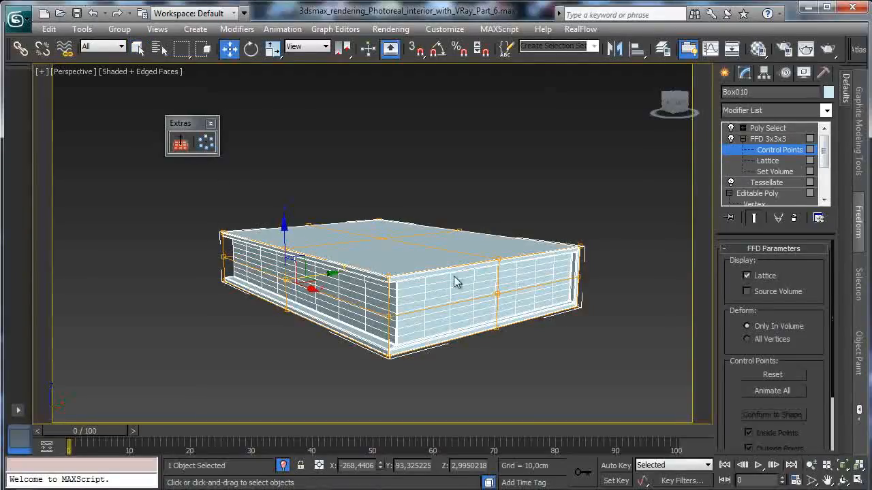
mouse_move(326, 276)
mouse_down()
mouse_move(315, 286)
mouse_move(332, 280)
mouse_move(327, 274)
mouse_up()
- Move the mid-height FFD control points along the book's spine outward along Y by about 1.2 cm, then leave Control Points level
click(843, 481)
drag(385, 242, 284, 240)
click(229, 48)
click(378, 361)
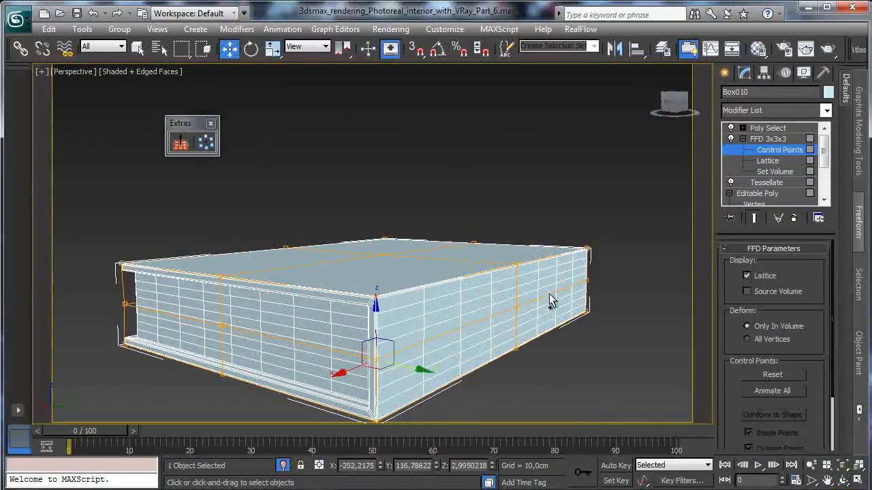
click(515, 309)
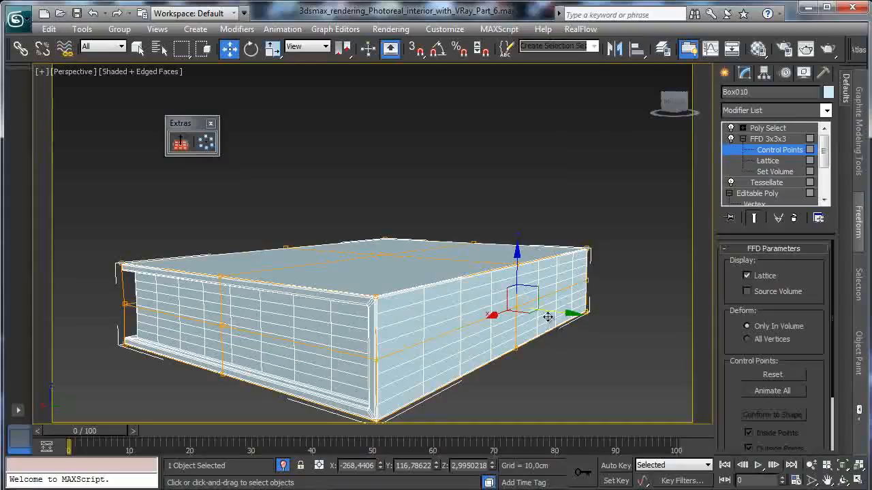
drag(563, 311, 599, 332)
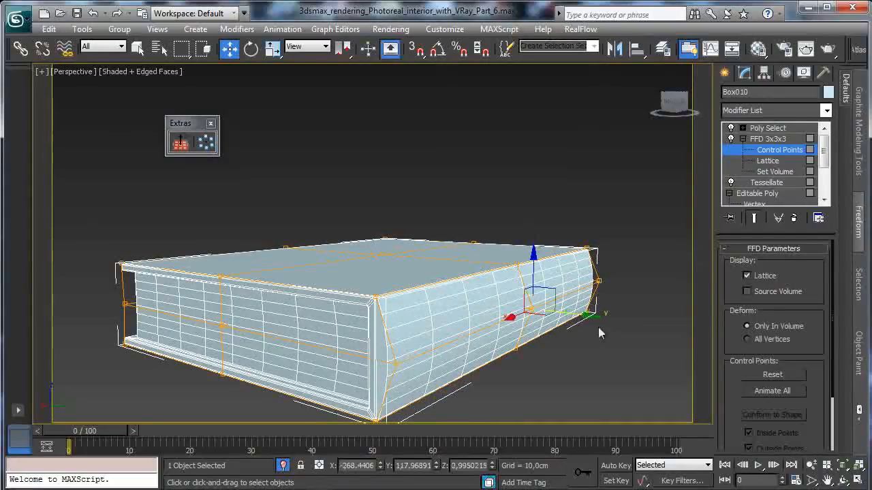
click(843, 480)
mouse_move(357, 265)
mouse_down()
mouse_move(212, 291)
mouse_move(353, 307)
mouse_move(421, 254)
mouse_move(351, 278)
mouse_up()
key(w)
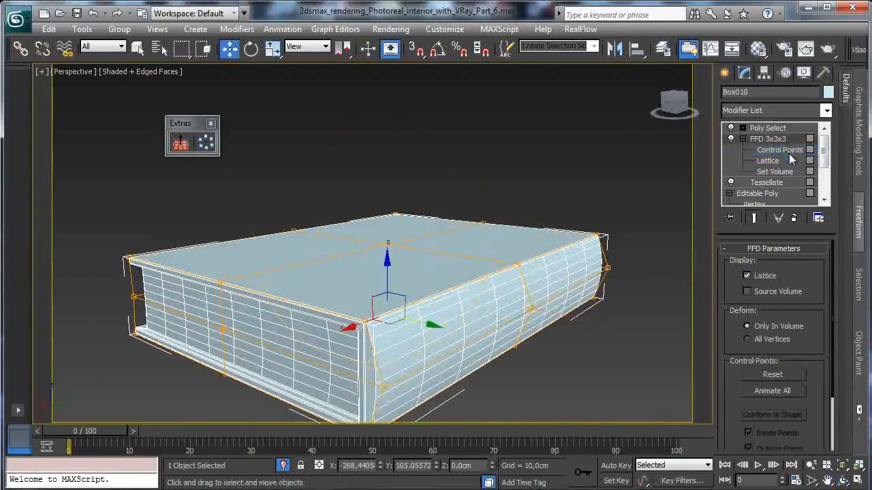
click(826, 111)
scroll(783, 204, up, 7)
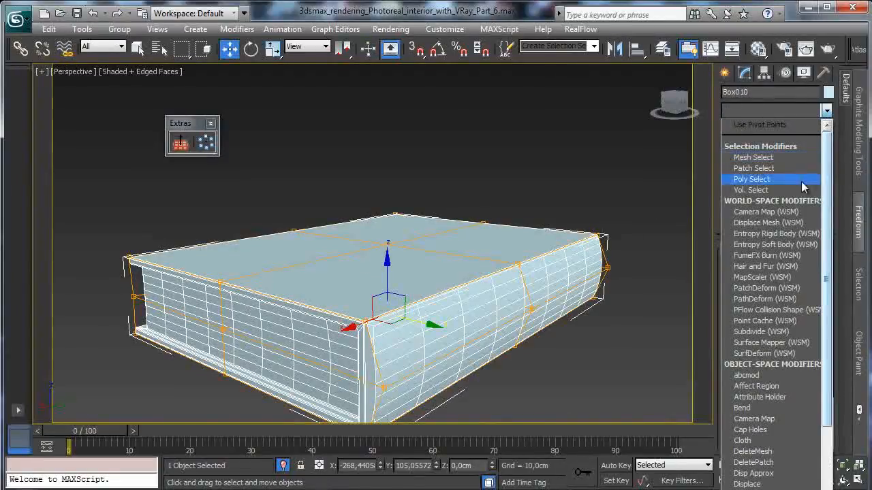
scroll(776, 352, down, 8)
scroll(776, 305, down, 3)
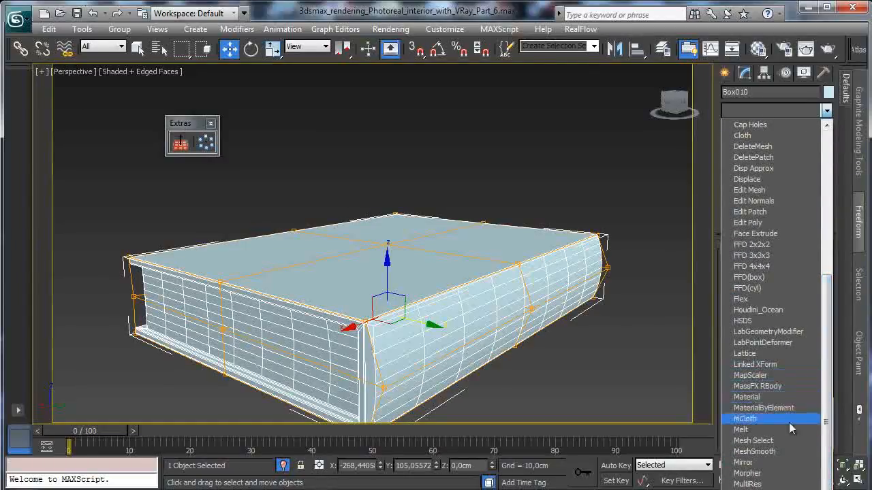
click(748, 397)
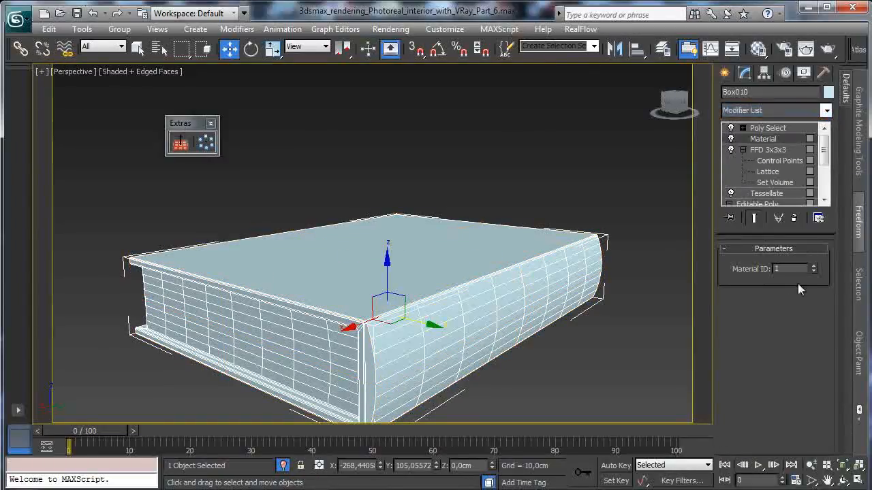
click(793, 218)
click(827, 110)
click(827, 110)
- At the Poly Select modifier's Polygon level, deselect the curved spine polygons with window selection, keeping only the page faces selected
click(742, 129)
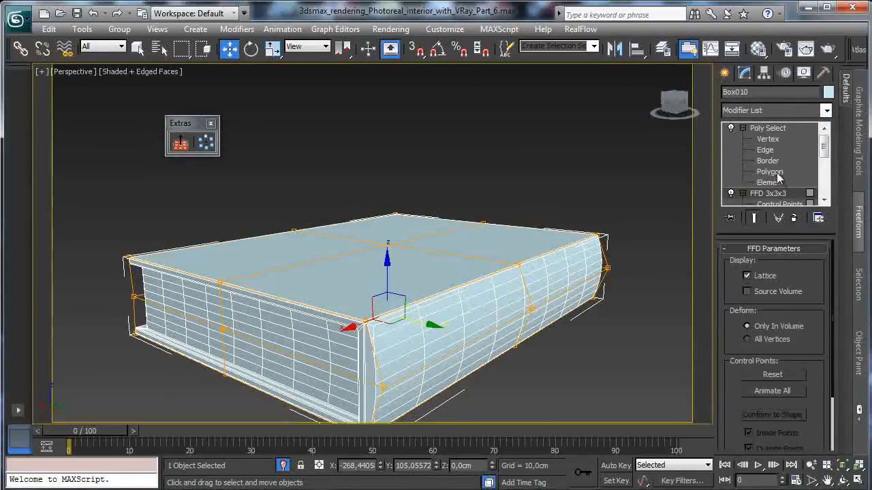
click(777, 174)
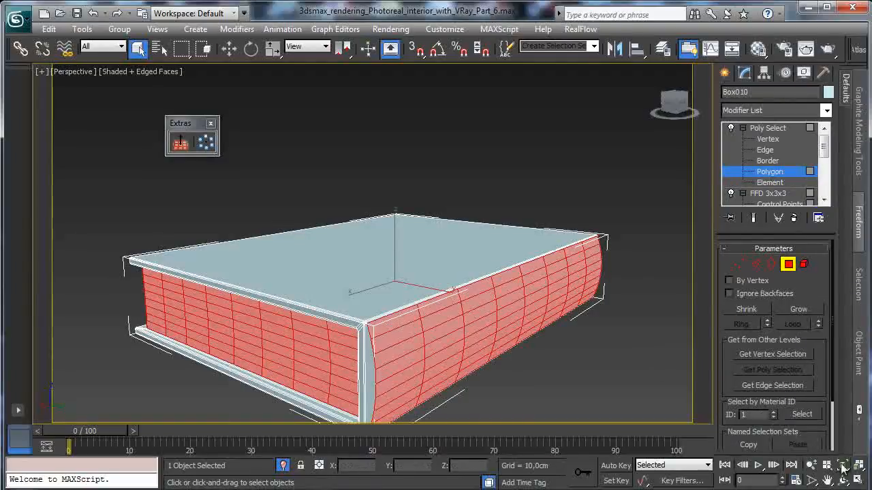
click(858, 480)
drag(49, 298, 105, 380)
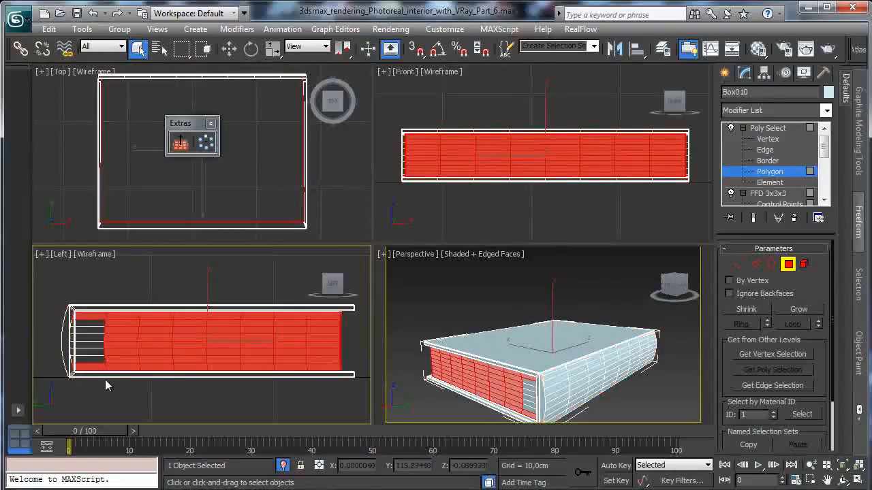
key(ctrl+z)
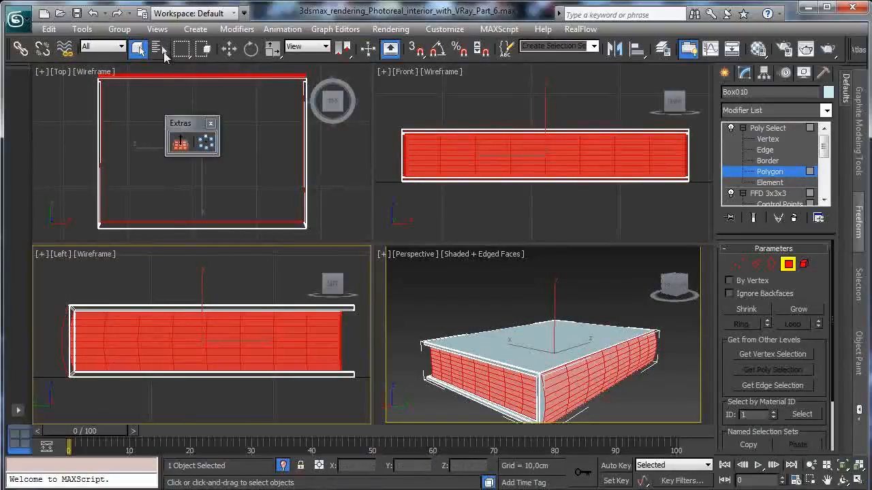
click(204, 49)
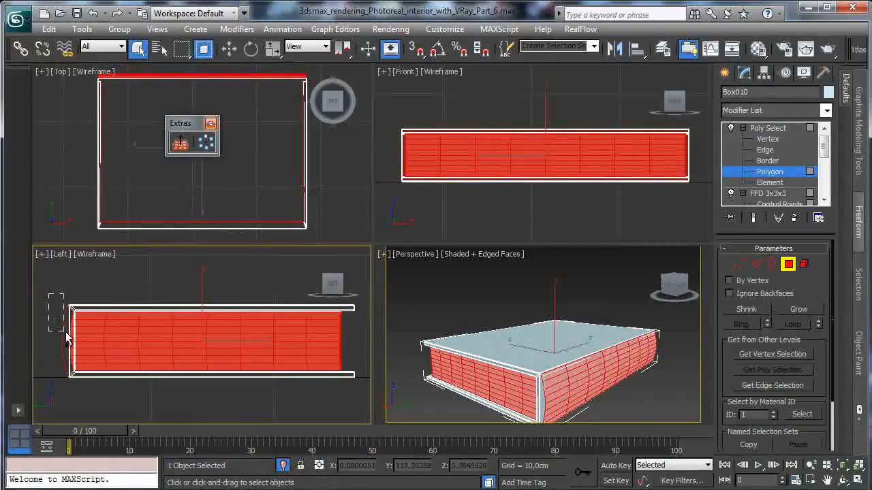
alt+drag(58, 303, 80, 387)
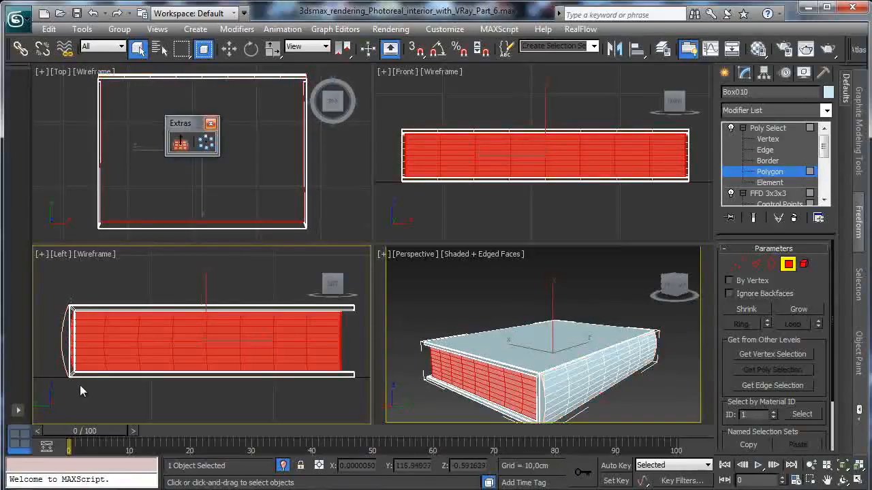
scroll(766, 329, down, 3)
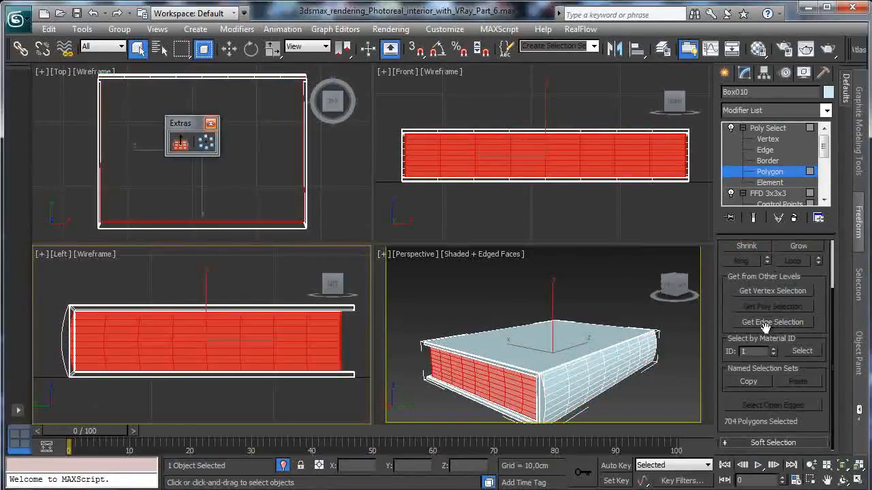
- Add a Material modifier to the selected page polygons with material ID 2
click(826, 111)
scroll(831, 313, down, 6)
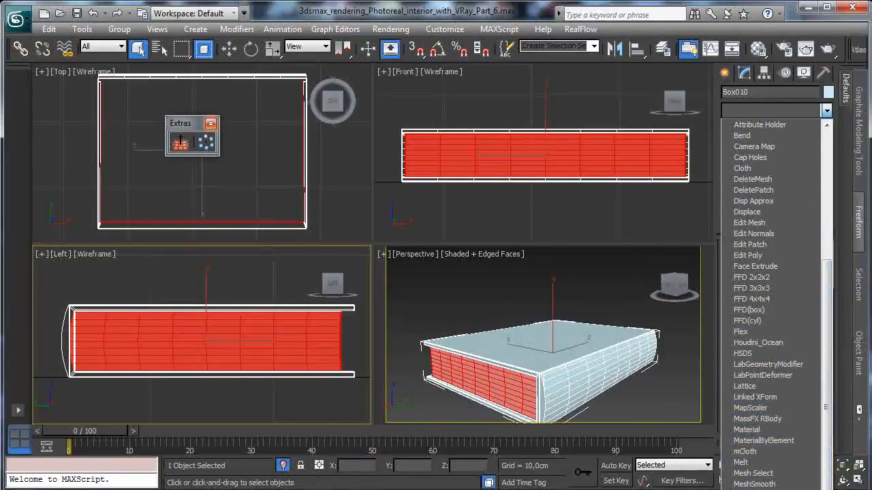
click(760, 430)
click(813, 266)
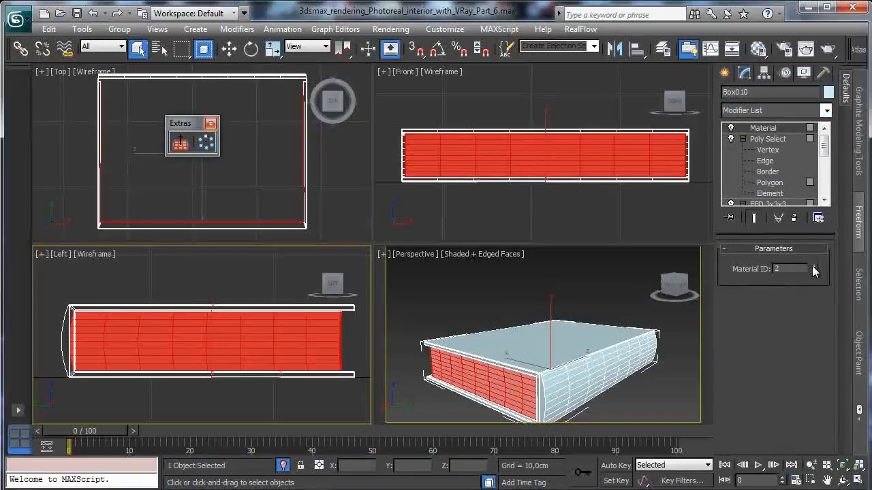
- Add another Poly Select modifier on top and invert its polygon selection to pick the book's cover and spine
click(828, 112)
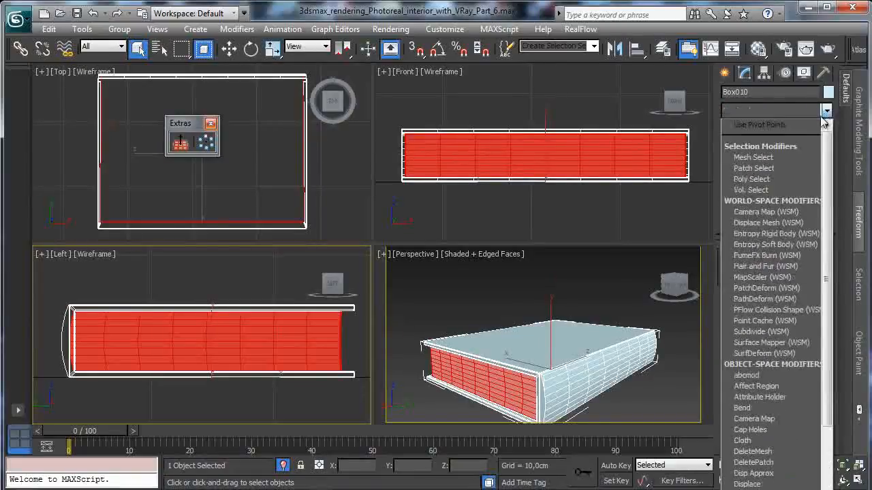
click(751, 179)
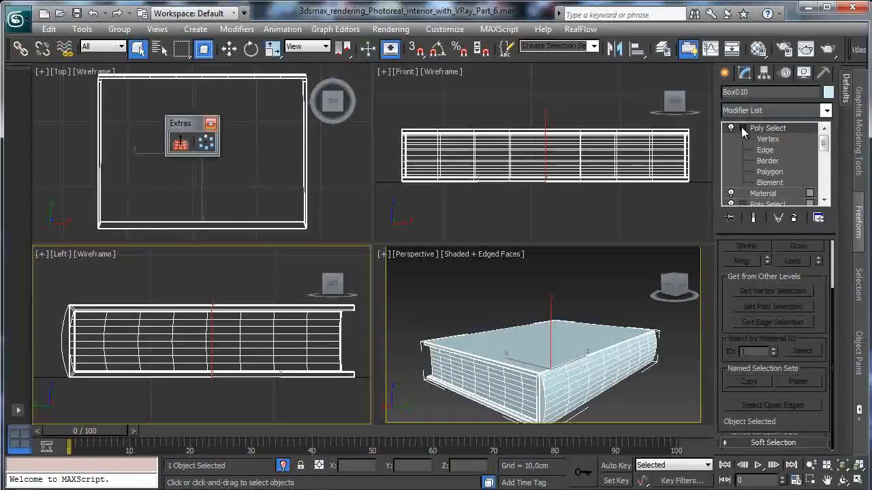
click(773, 173)
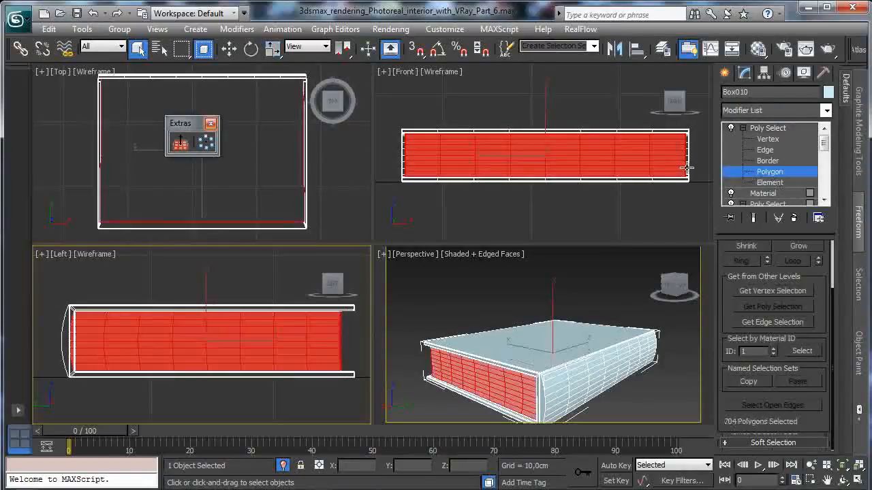
click(50, 30)
click(62, 34)
click(82, 29)
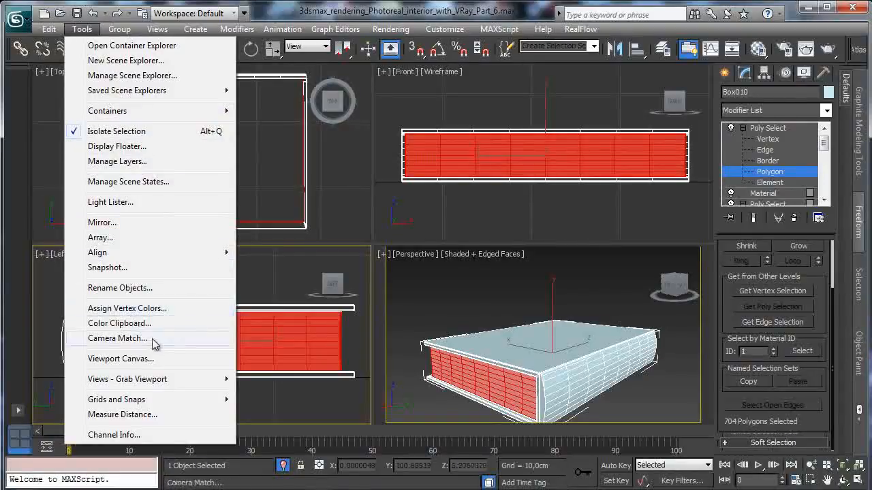
mouse_move(49, 29)
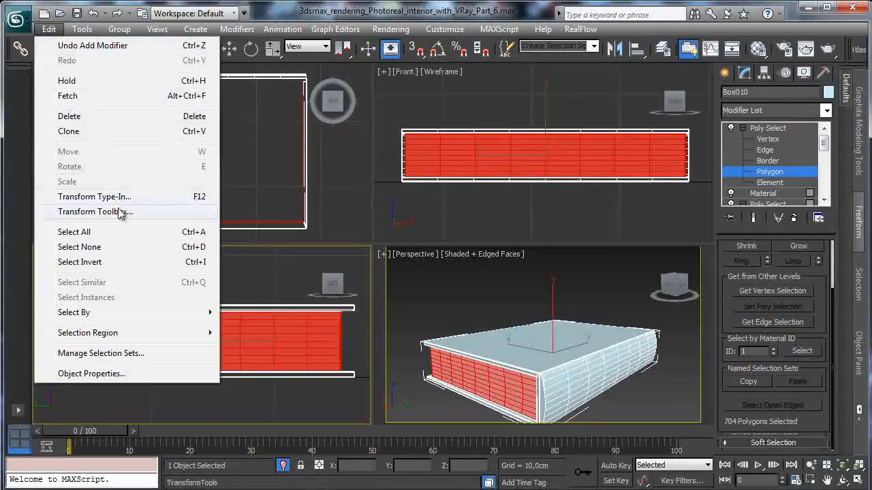
click(113, 261)
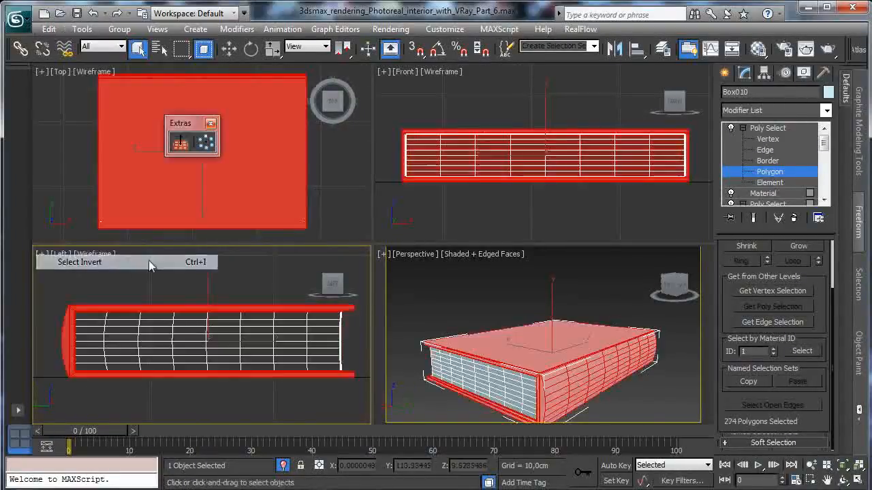
- Add a Material modifier with material ID 1 to the cover polygons and top the stack with a Poly Select
click(827, 111)
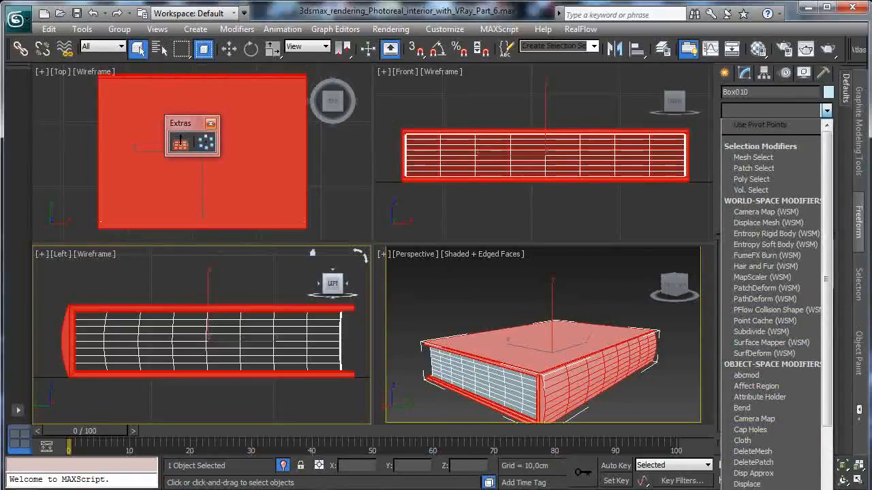
click(763, 489)
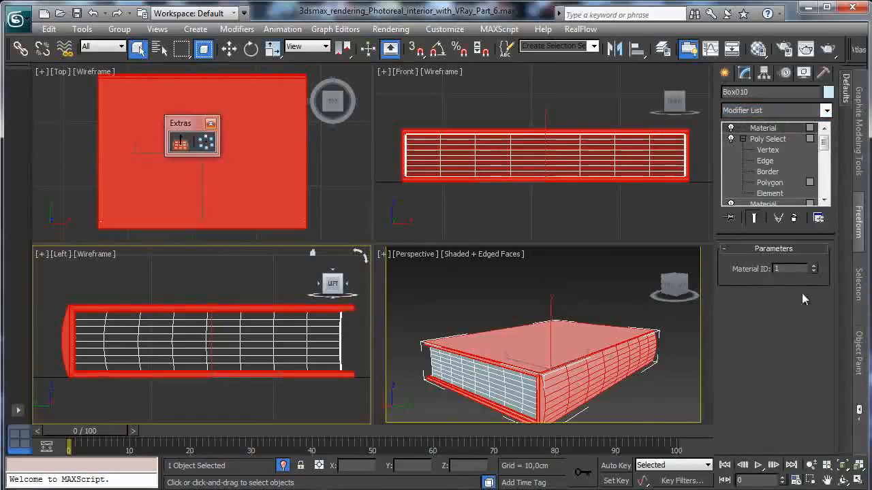
click(826, 111)
click(749, 178)
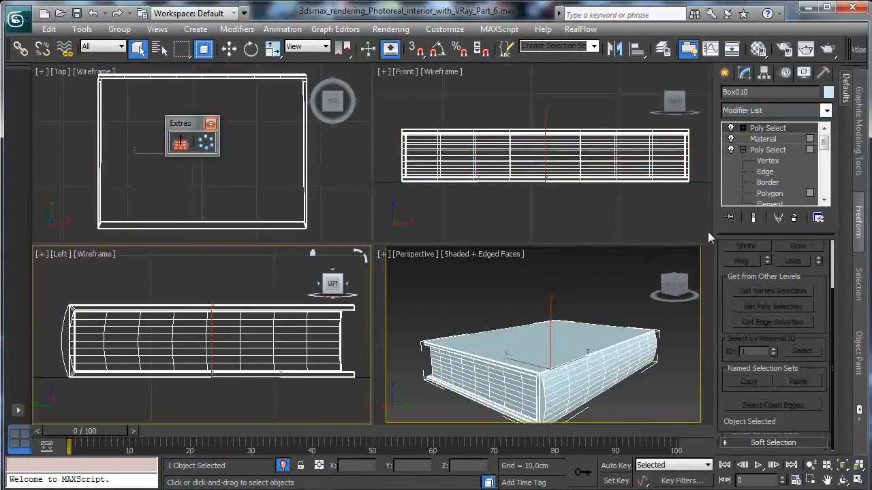
- Reset the Brown furniture sample slot in the Material Editor to a blank VRayMtl and name it Book
click(758, 48)
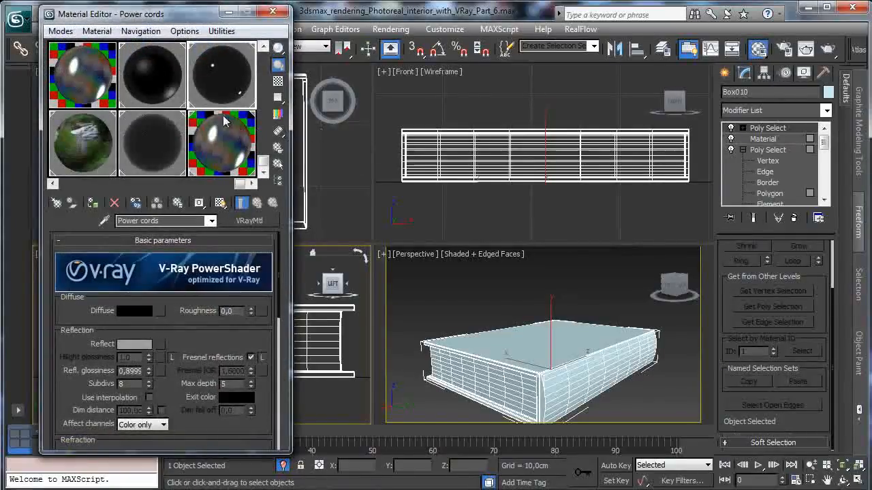
scroll(208, 116, up, 3)
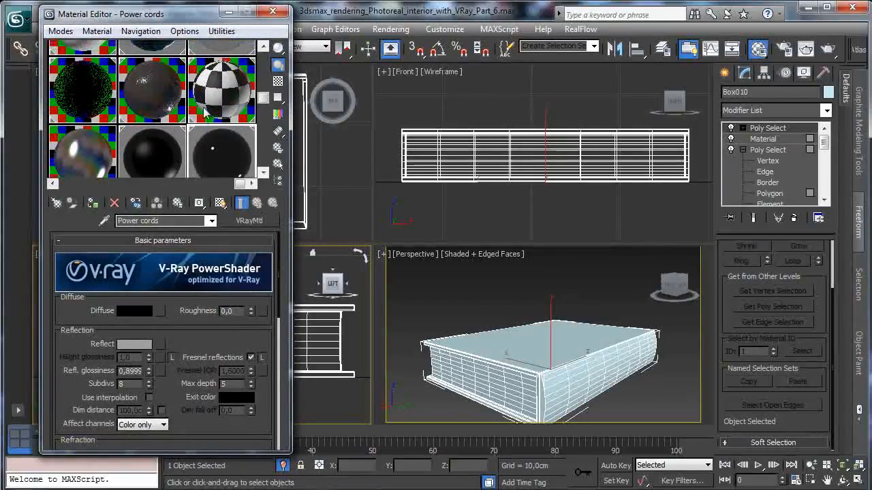
click(203, 113)
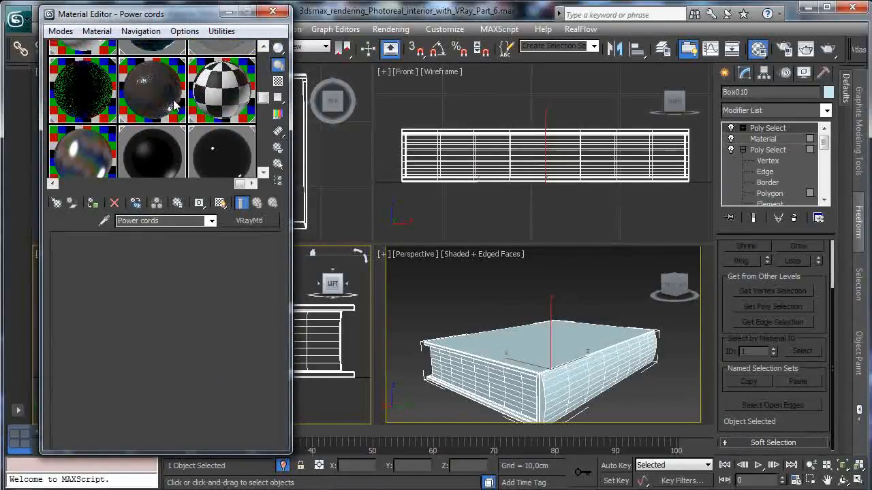
click(121, 203)
click(204, 265)
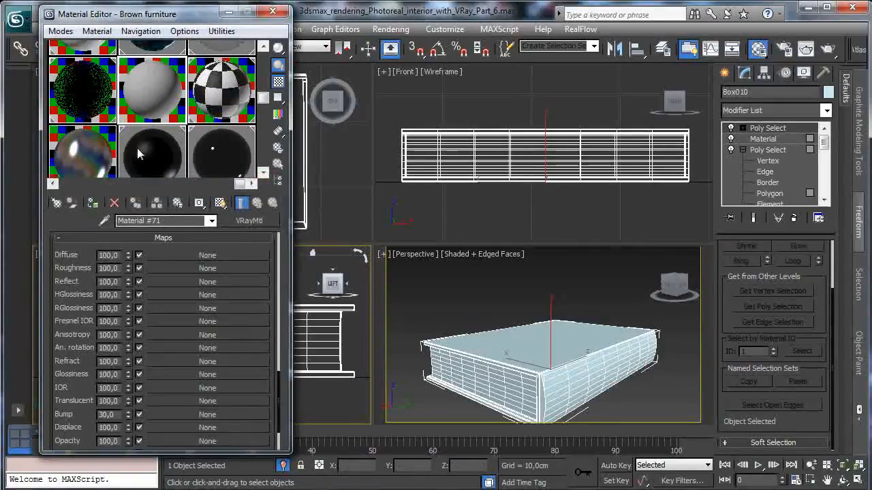
drag(149, 220, 40, 202)
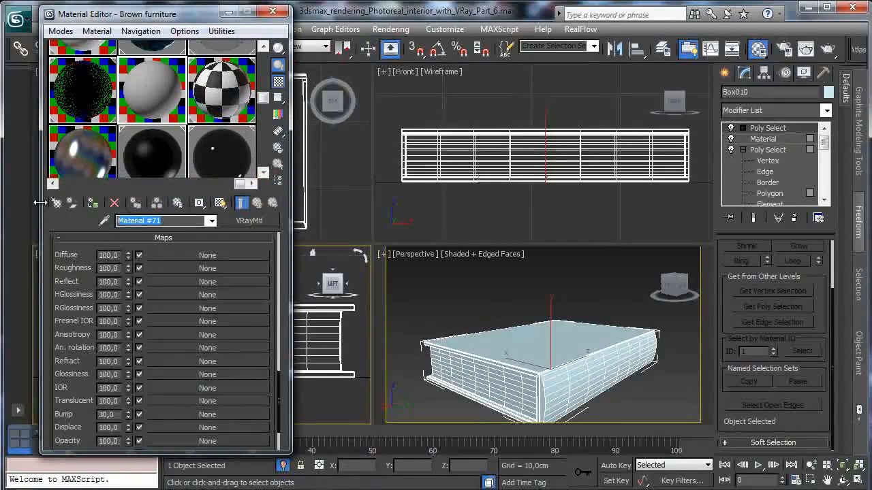
text(Book)
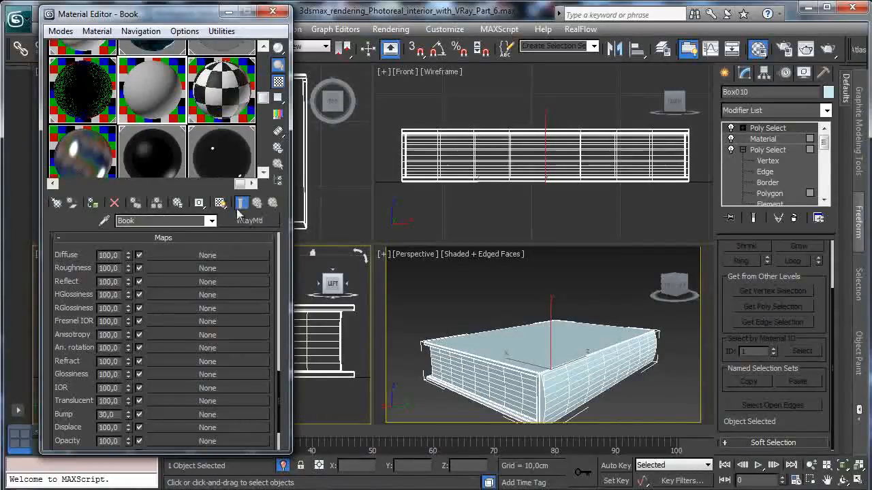
- Assign the Book material to the book model and change it to a Multi/Sub-Object material, discarding the old material
click(94, 203)
click(248, 222)
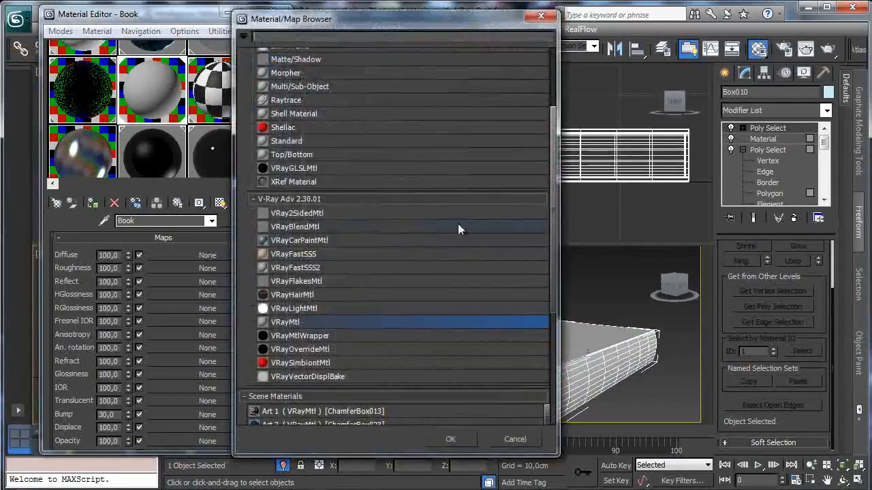
double_click(307, 87)
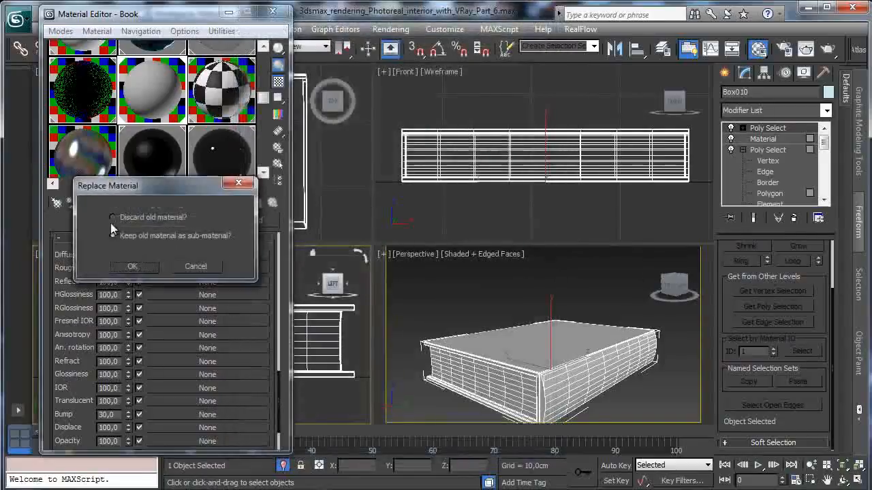
click(133, 265)
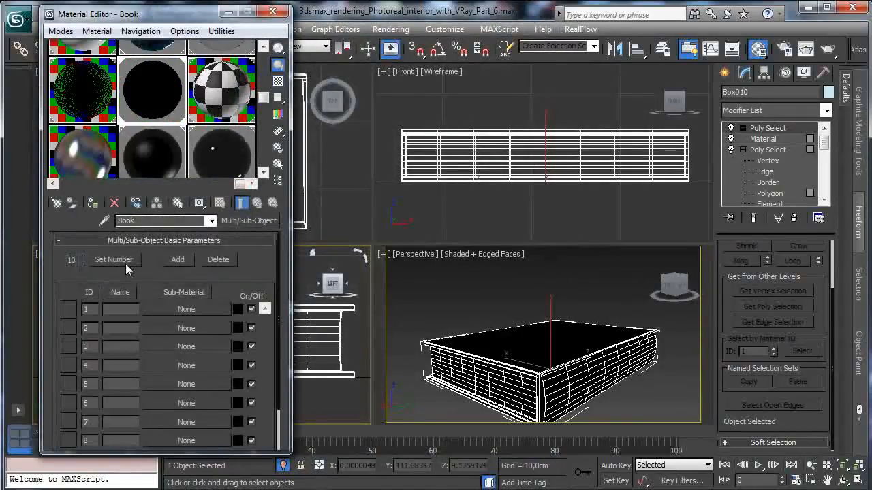
- Set the number of sub-materials in the Book material to 2
click(73, 257)
text(1)
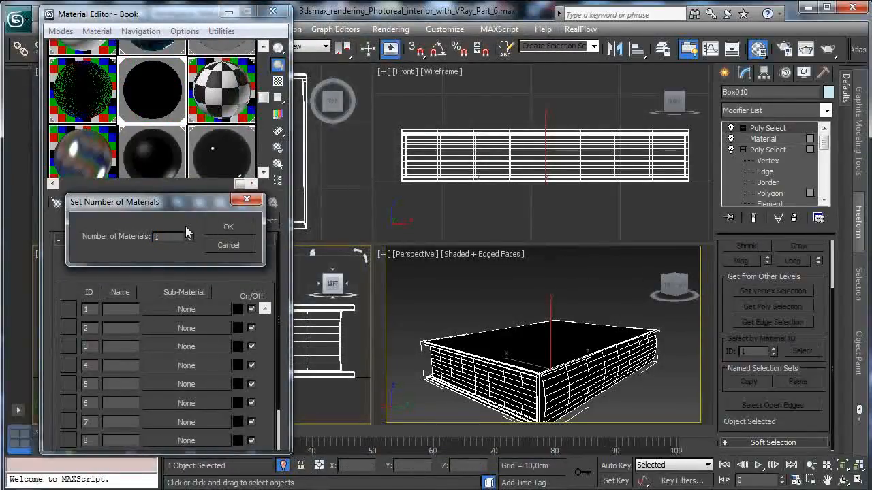
click(231, 225)
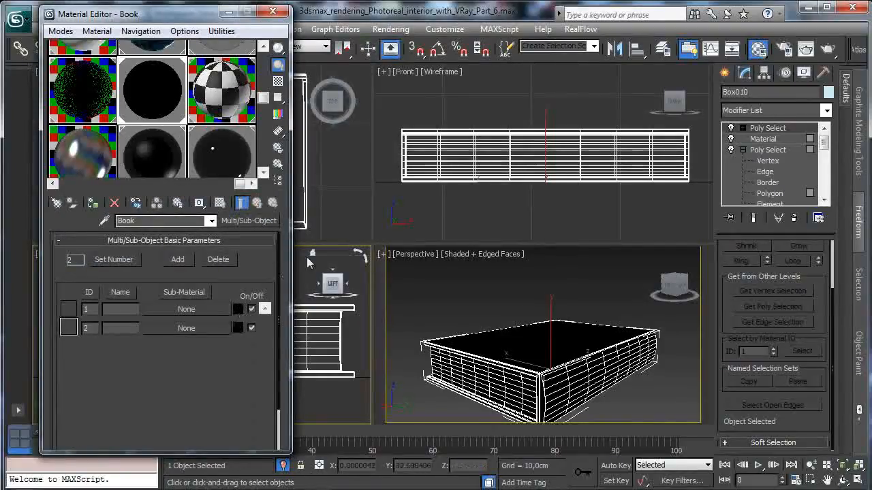
- Assign a VRayMtl to sub-material ID 2, set its diffuse color to pure white (255, 255, 255), and return to the parent material
click(201, 329)
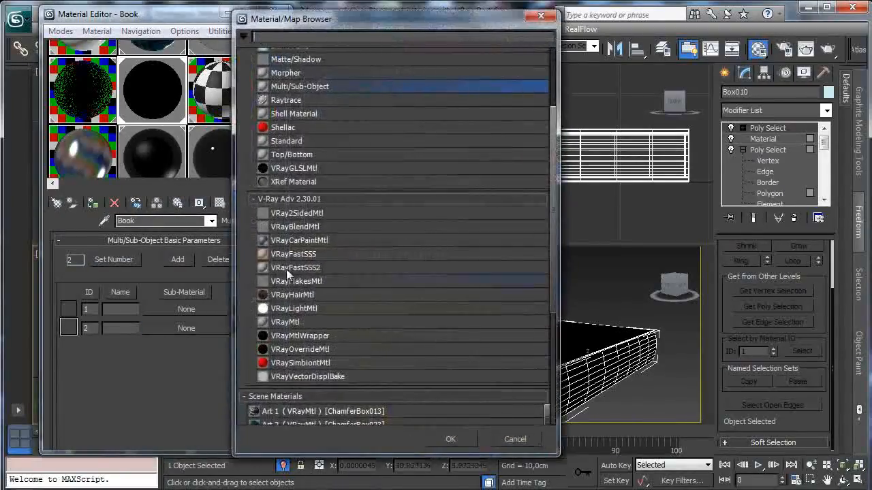
double_click(305, 318)
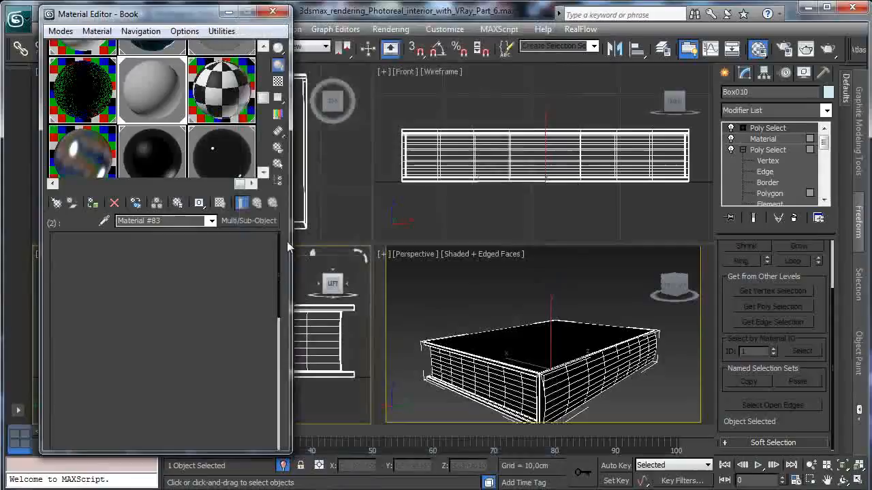
click(137, 311)
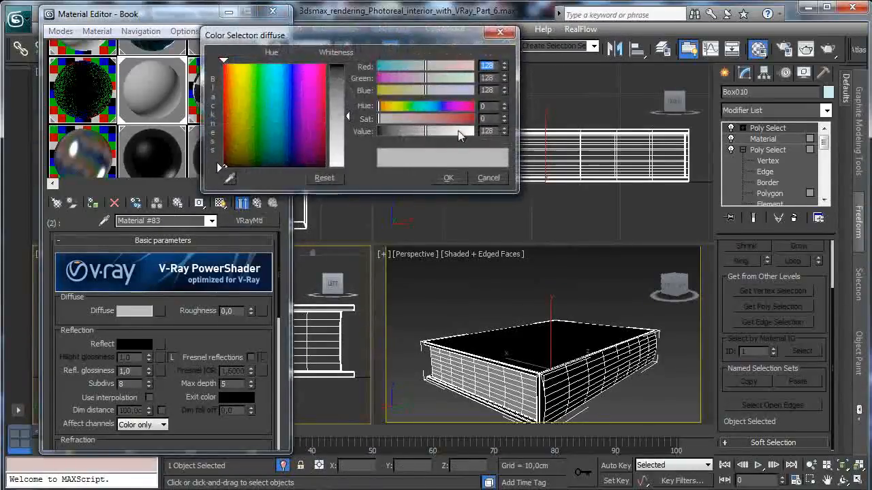
drag(455, 130, 485, 142)
click(448, 178)
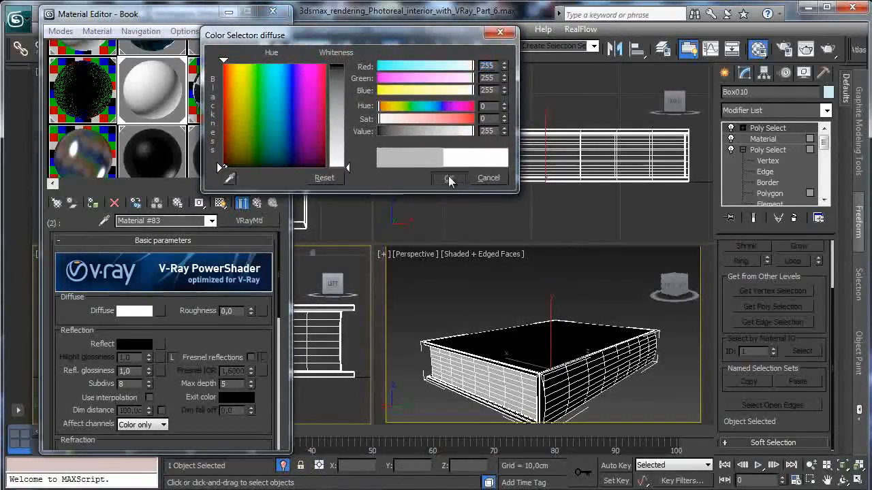
click(257, 202)
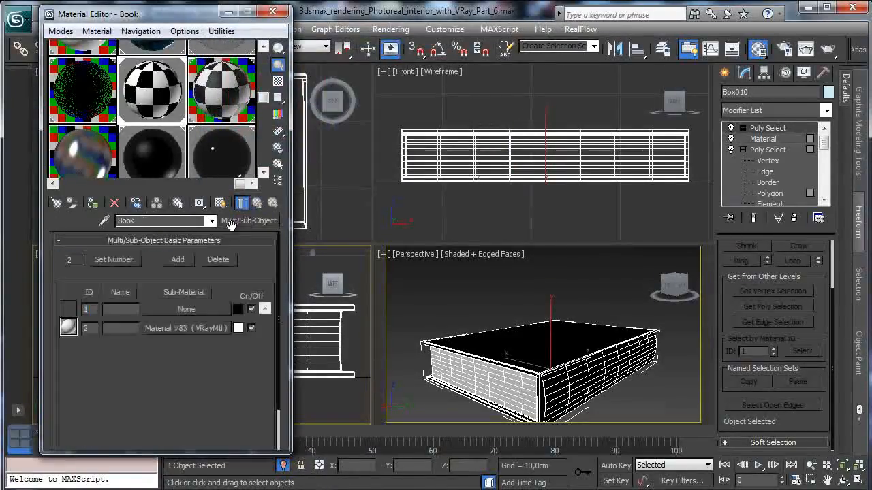
- Assign a VRayMtl to sub-material ID 1 and give it an olive-yellow diffuse color
click(186, 309)
double_click(290, 325)
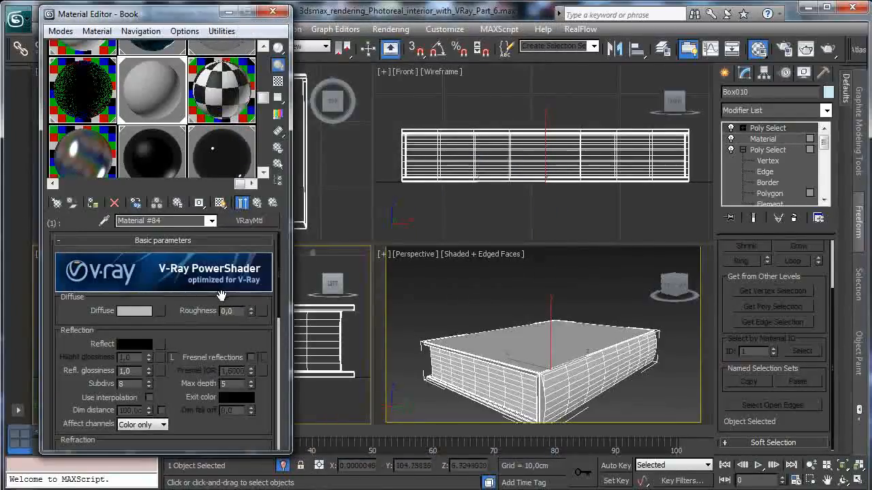
click(149, 314)
click(289, 85)
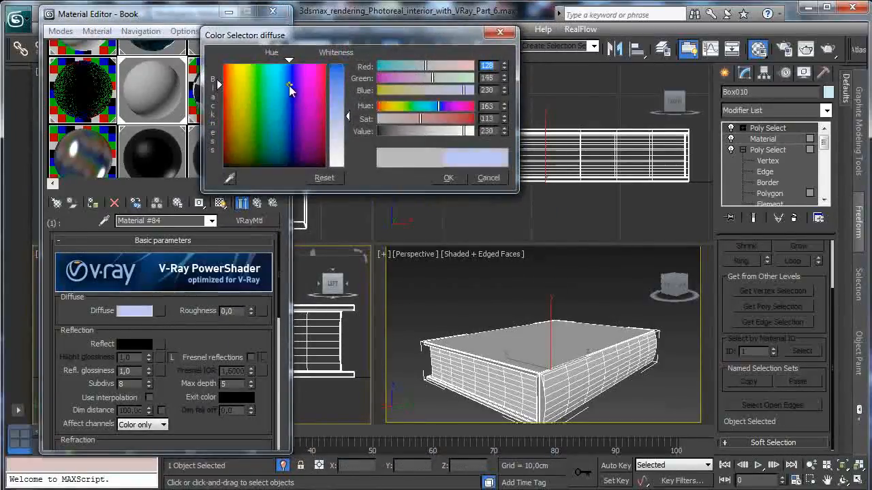
click(388, 91)
click(448, 178)
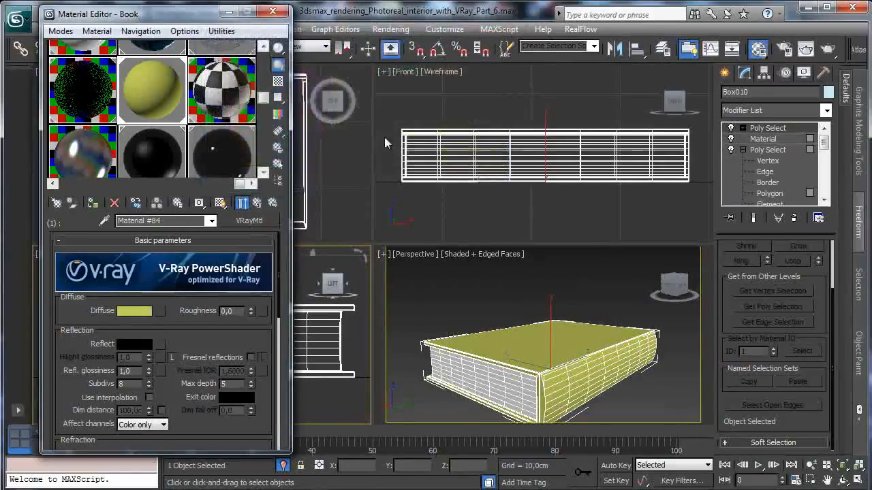
- Add a Bitmap map to the diffuse channel of sub-material ID 1
click(160, 311)
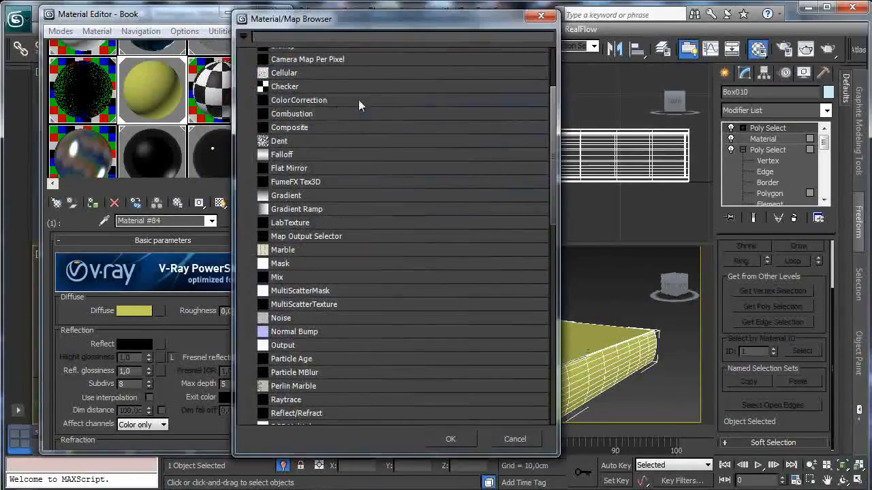
drag(553, 88, 554, 87)
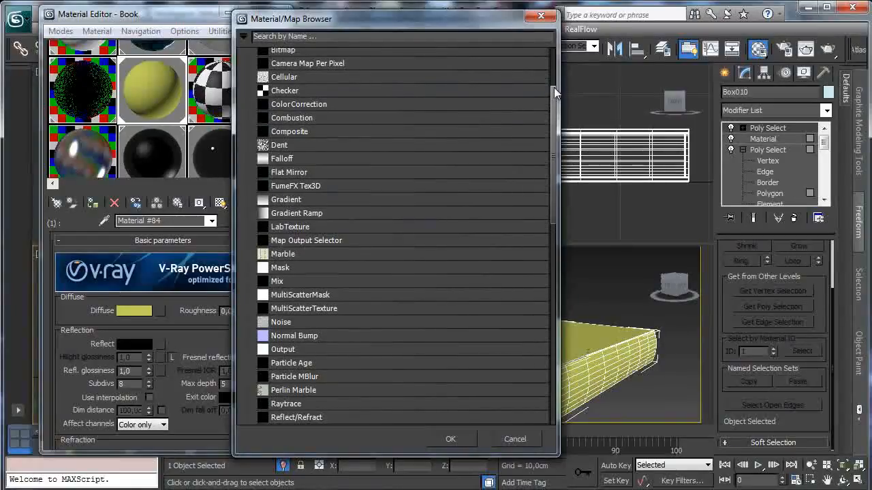
drag(555, 56, 550, 66)
click(283, 153)
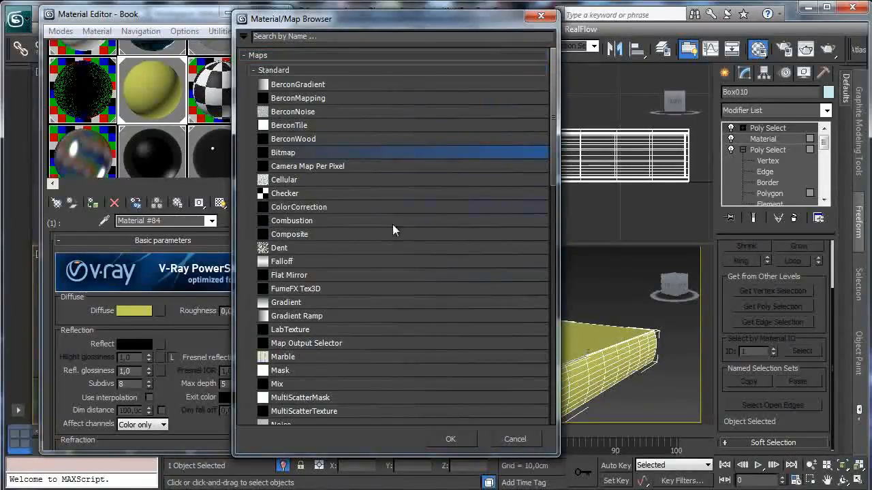
click(440, 440)
- Load images_Textures_book_2_book.jpg as the bitmap from the Personal tutorials folder 2013, March, in the Photoreal interior project's textures folder
click(199, 55)
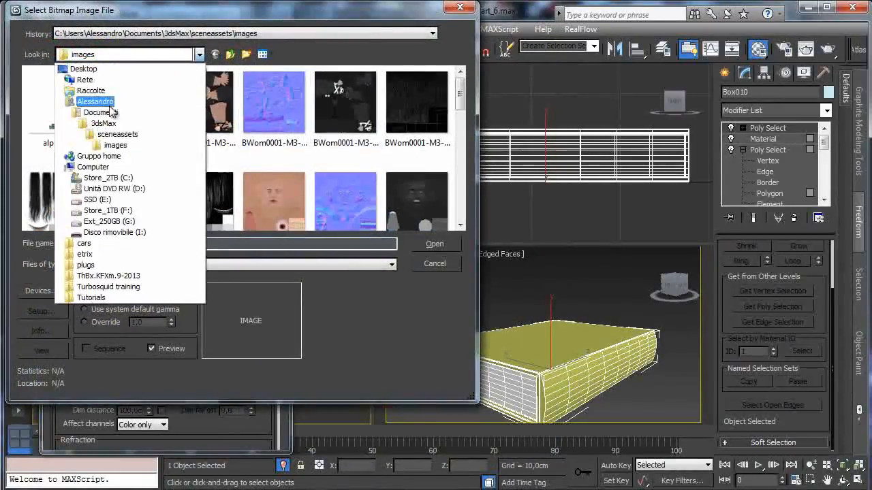
click(82, 69)
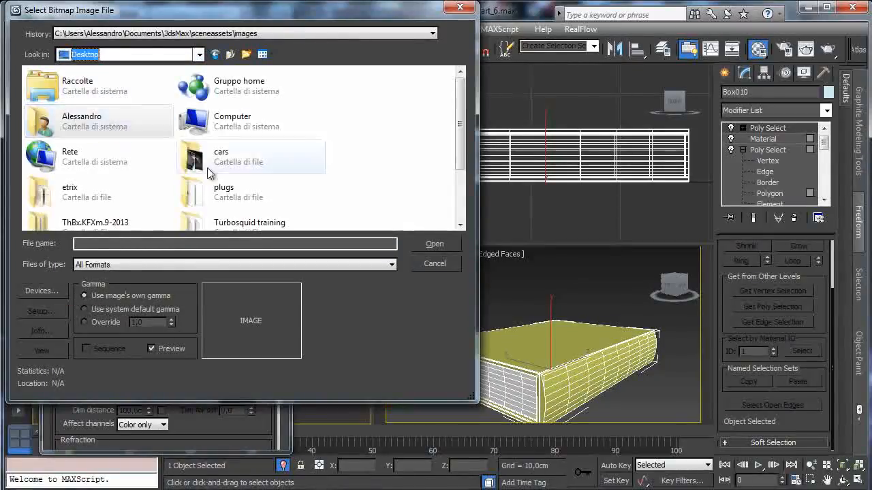
scroll(464, 126, down, 2)
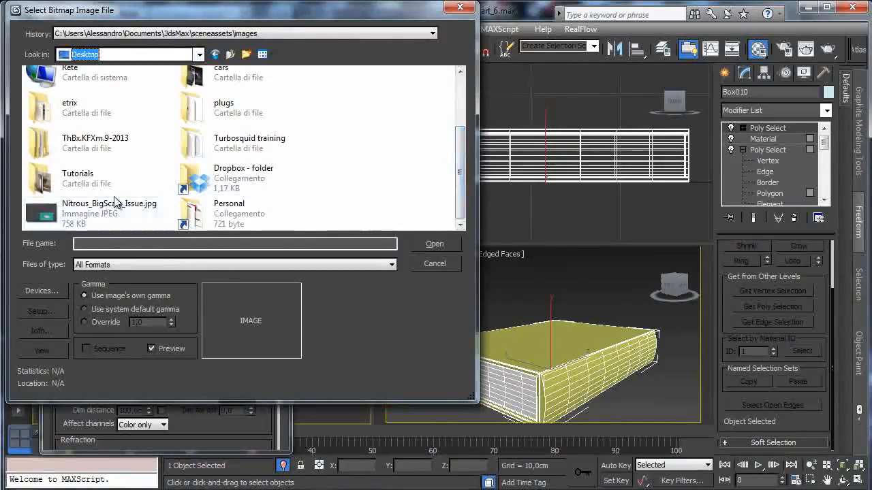
double_click(215, 208)
double_click(100, 116)
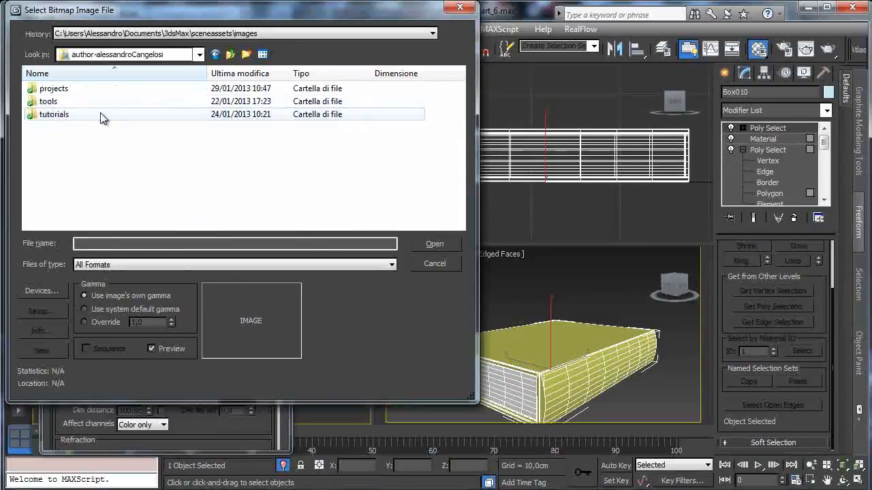
double_click(66, 114)
double_click(48, 88)
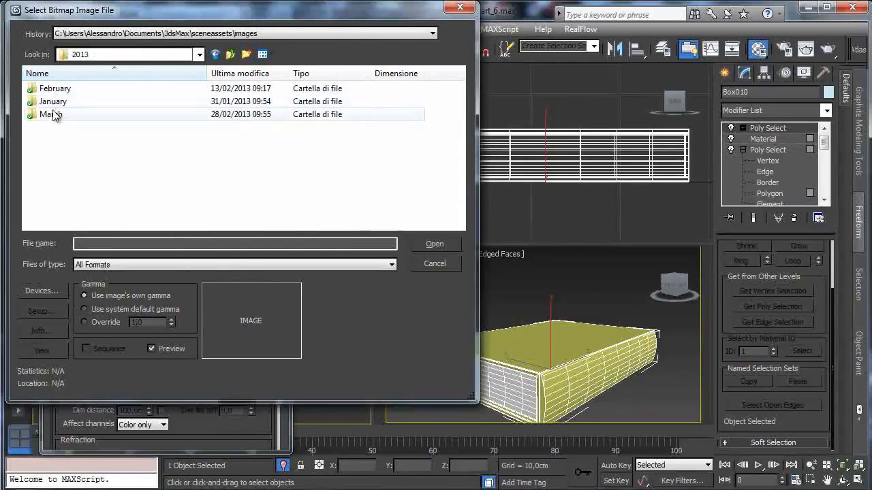
double_click(60, 113)
double_click(135, 115)
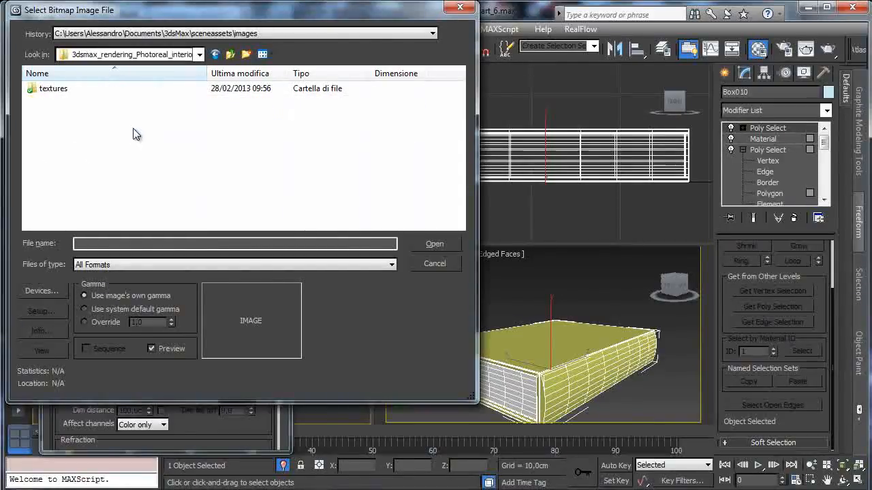
double_click(62, 96)
click(58, 115)
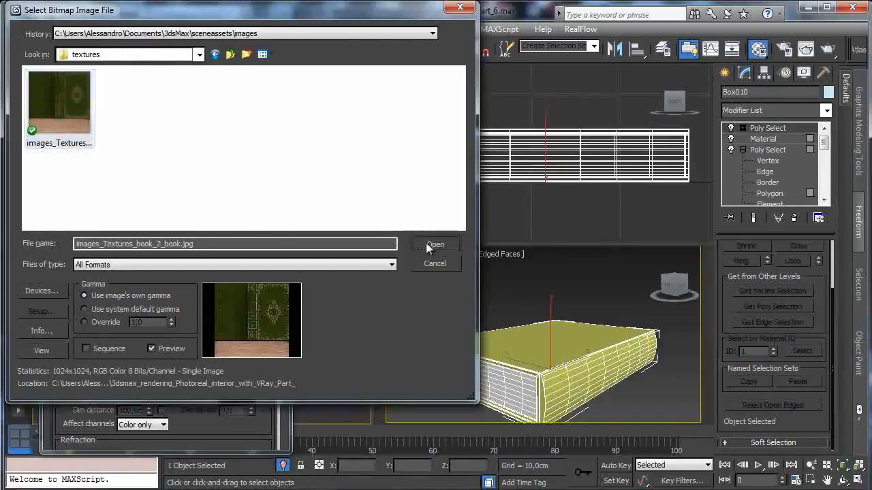
click(428, 243)
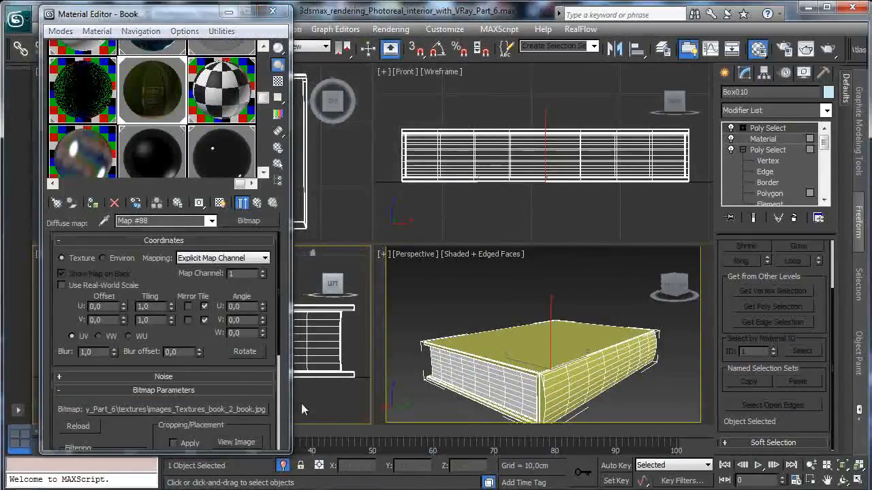
- Crop the book bitmap to a height of about 0.77 to exclude the wood strip below the cover, and apply the cropping
click(235, 442)
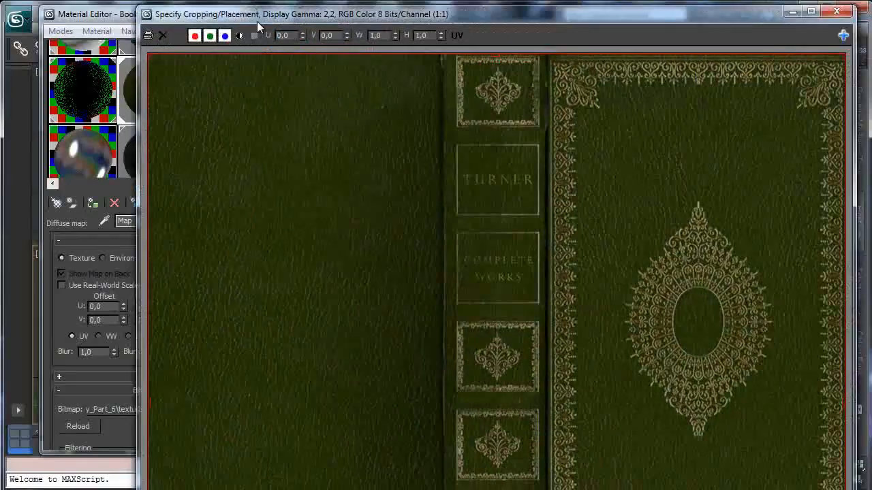
scroll(568, 180, down, 1)
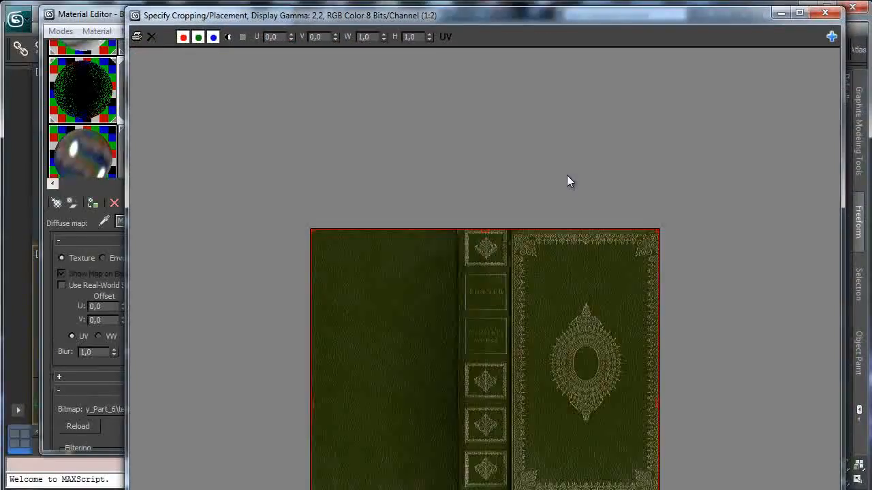
drag(702, 12, 572, 16)
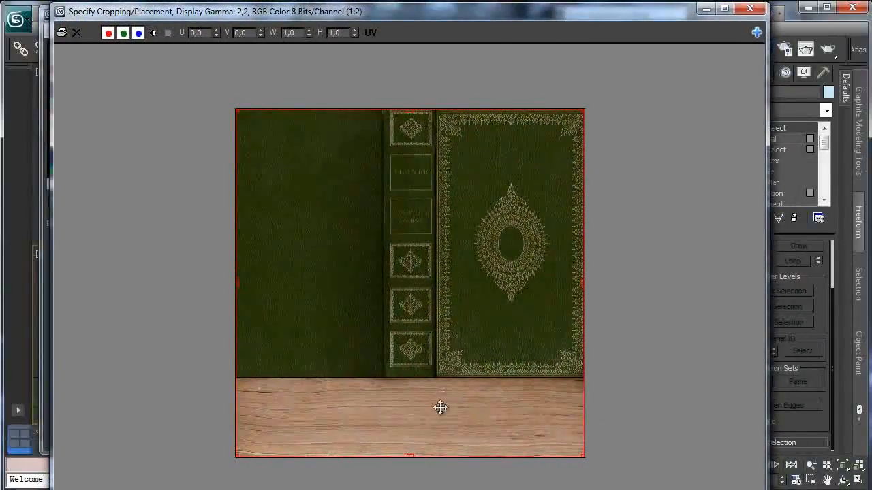
drag(410, 457, 419, 378)
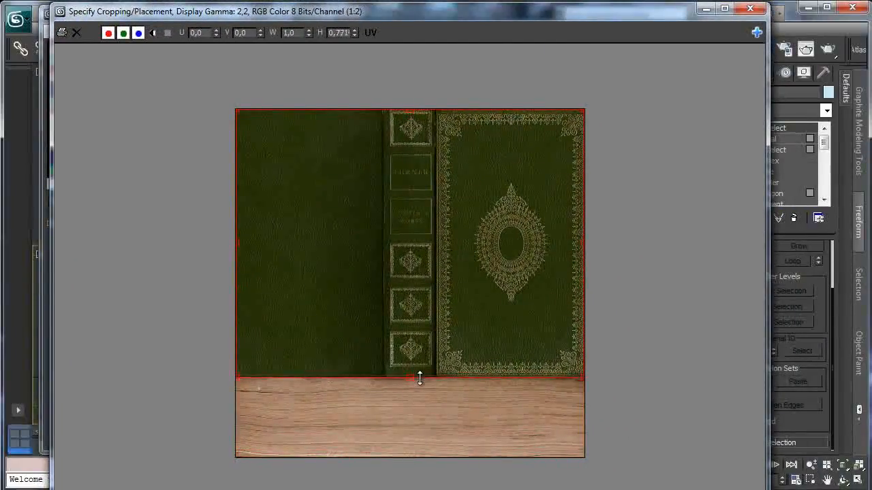
click(750, 8)
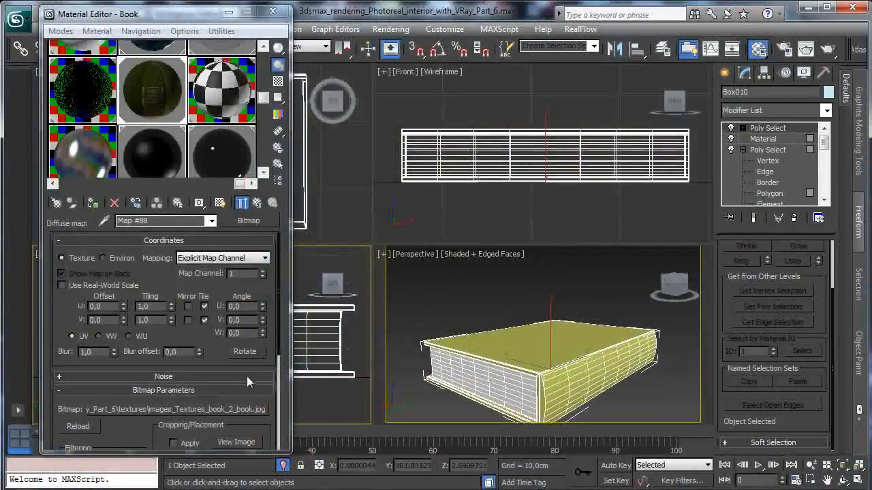
click(173, 443)
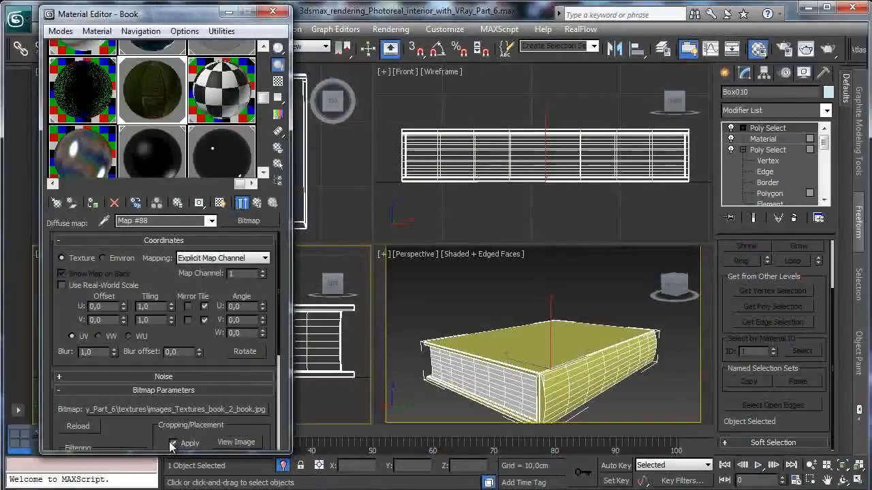
- Show the cover map in the viewport and turn off Edged Faces in the Perspective view
click(219, 203)
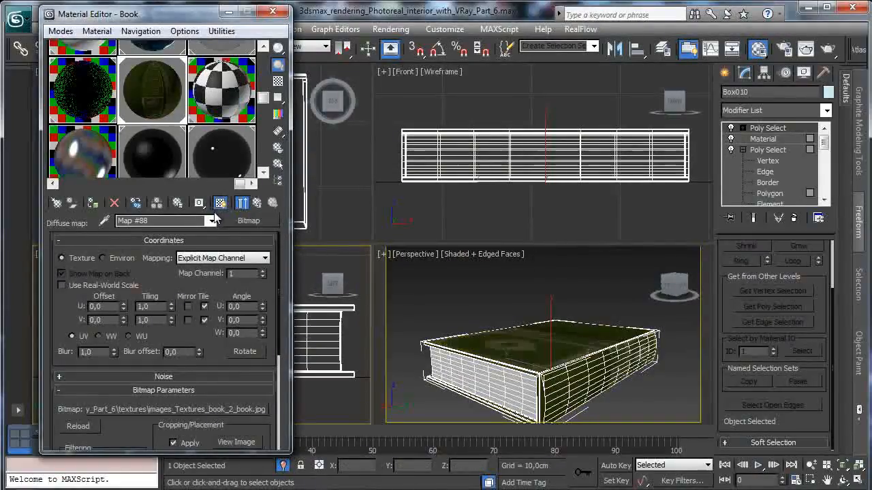
click(480, 264)
click(495, 256)
click(538, 314)
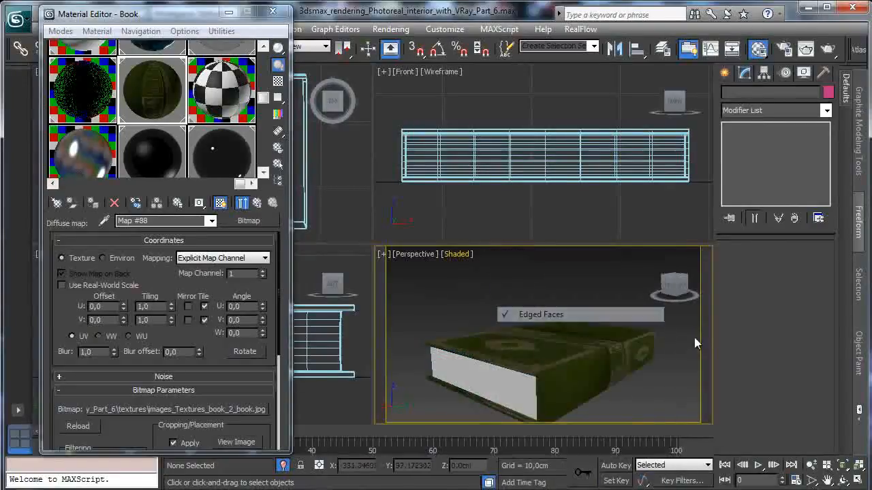
- Reselect the book, inspect its cover and spine from above, and set the cover map's W angle to 90
click(842, 480)
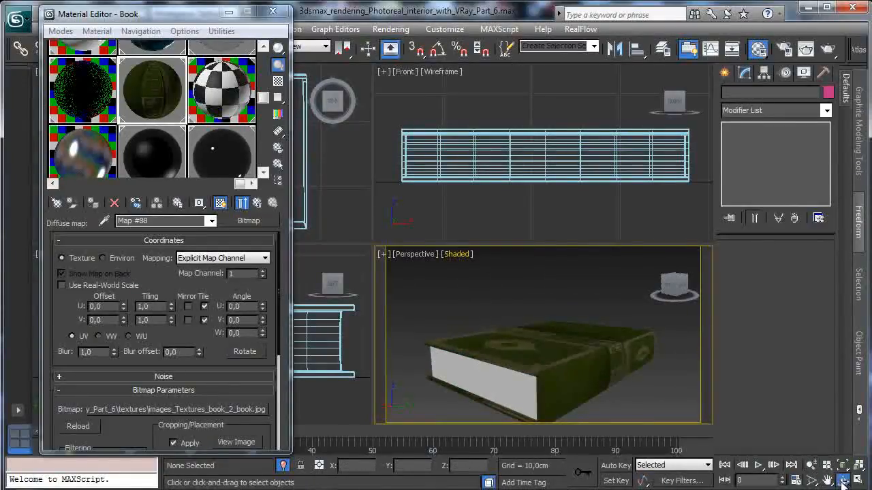
mouse_move(539, 345)
mouse_down()
mouse_move(509, 380)
mouse_move(541, 337)
mouse_up()
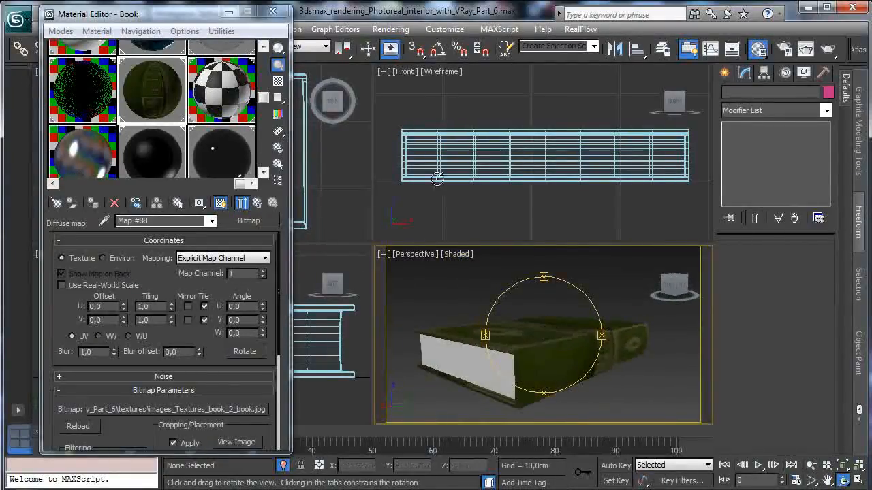
drag(214, 19, 172, 78)
click(137, 48)
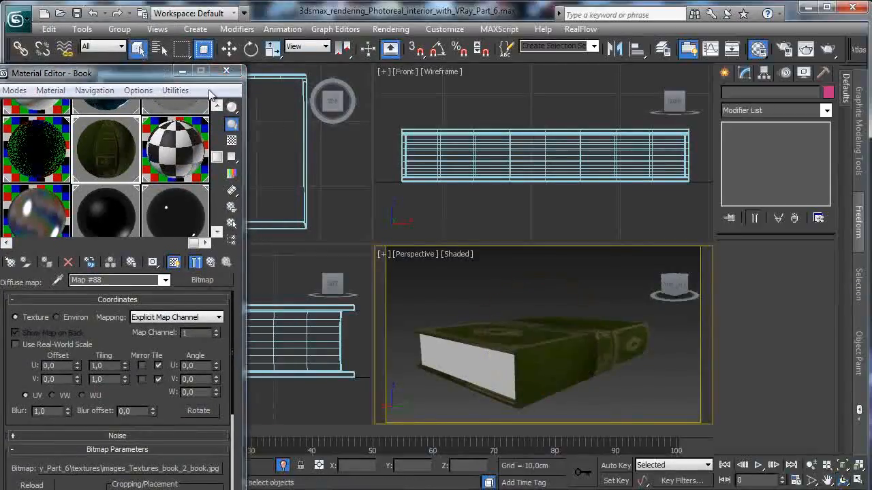
click(493, 331)
click(842, 480)
drag(476, 327, 442, 314)
double_click(197, 393)
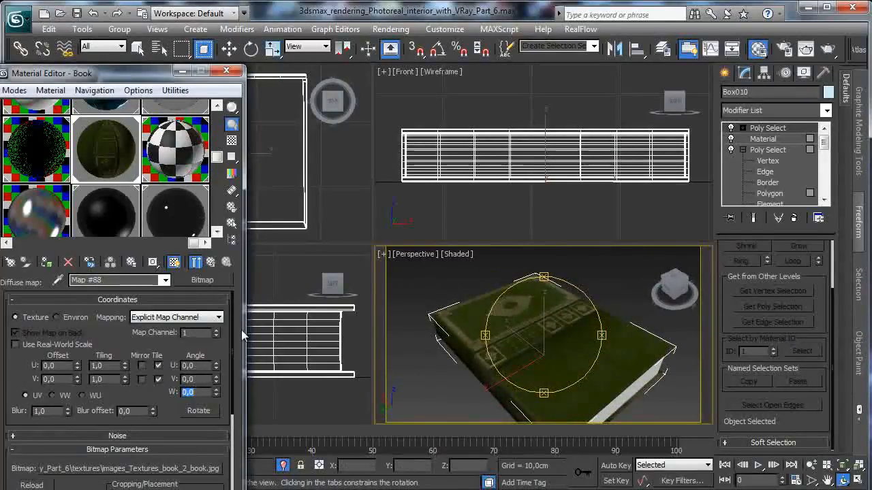
text(90)
key(Return)
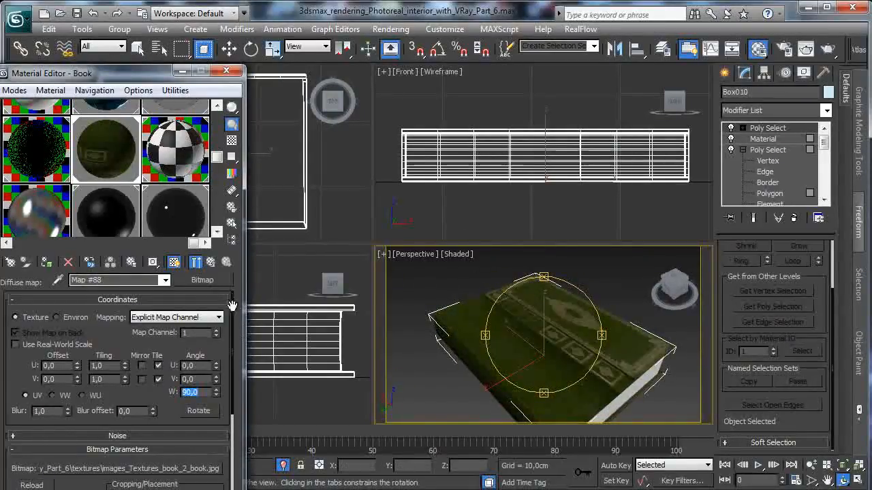
- Add a UVW Map modifier with planar mapping to the book and limit it to the top cover polygon through the Poly Select below
click(827, 111)
scroll(777, 286, down, 15)
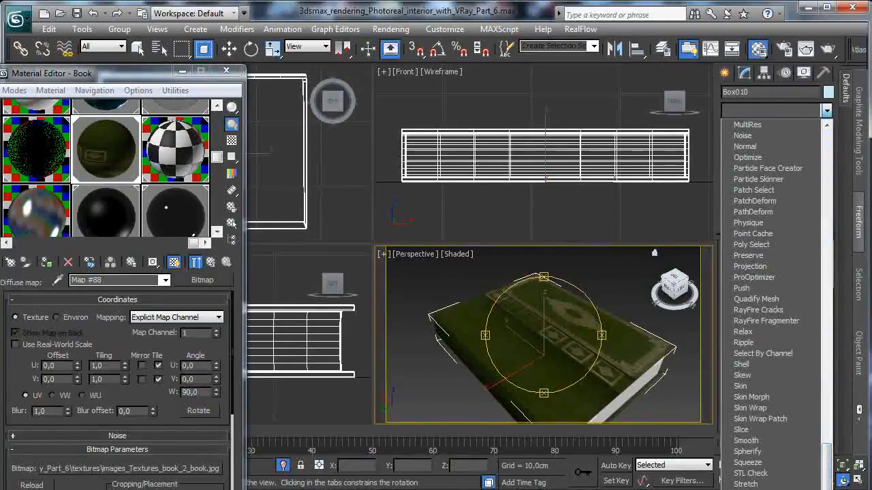
click(756, 489)
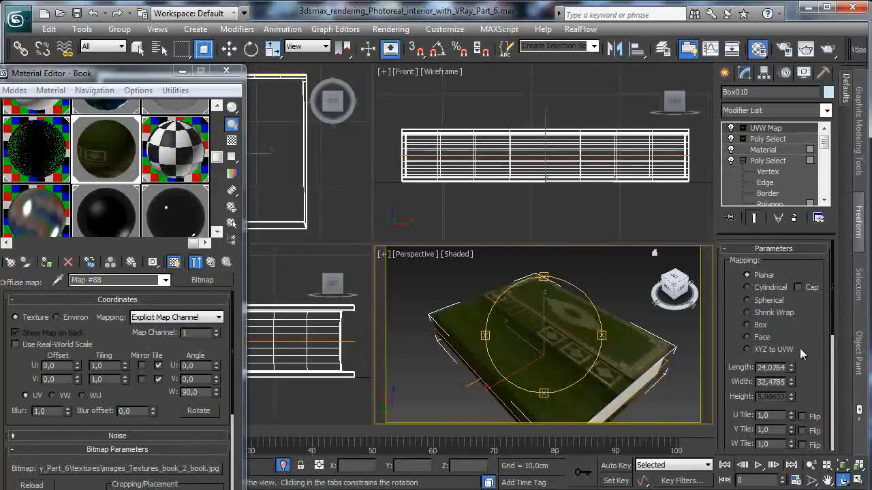
key(ctrl+z)
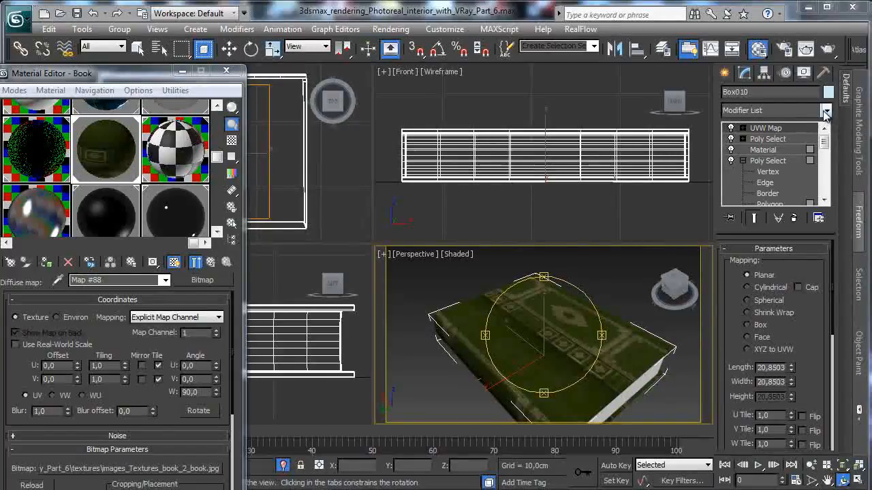
click(743, 139)
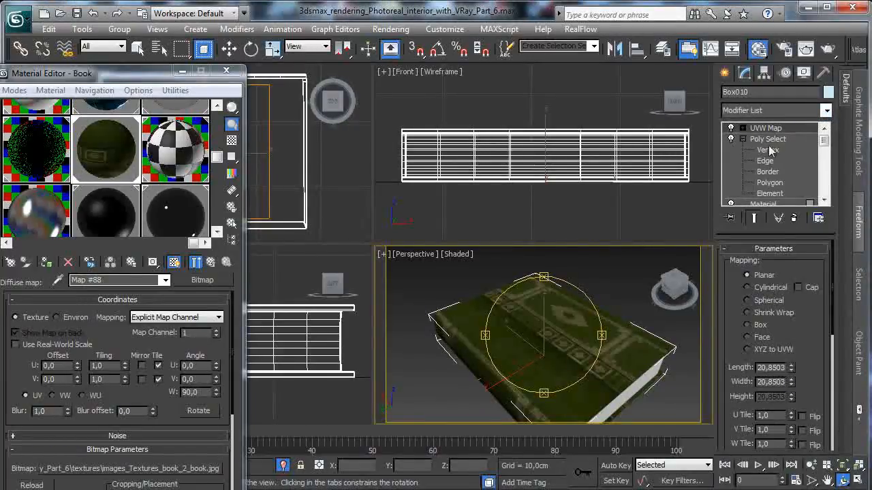
click(770, 182)
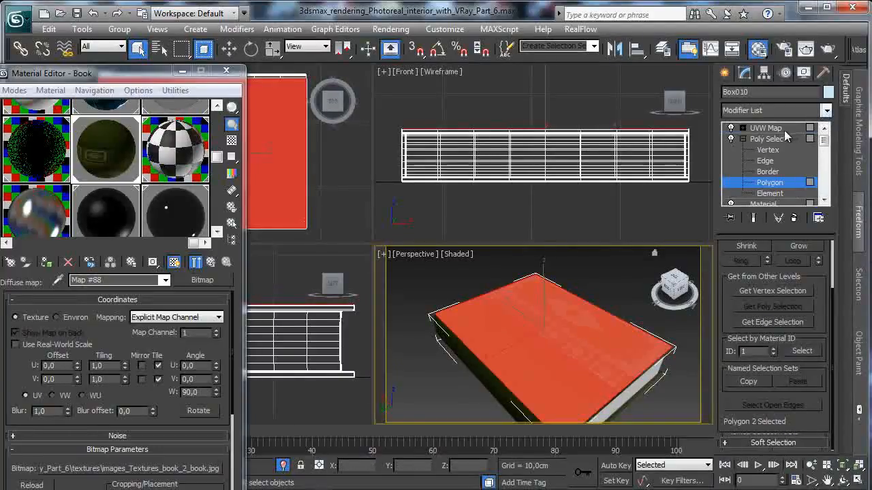
click(784, 130)
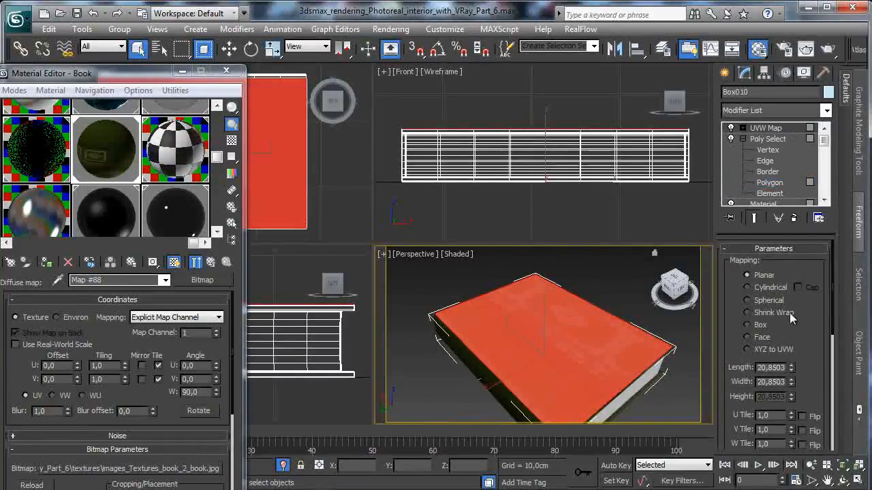
- Add the bottom cover polygon to the Poly Select selection beneath the UVW Map so both covers share the planar mapping
drag(149, 73, 177, 31)
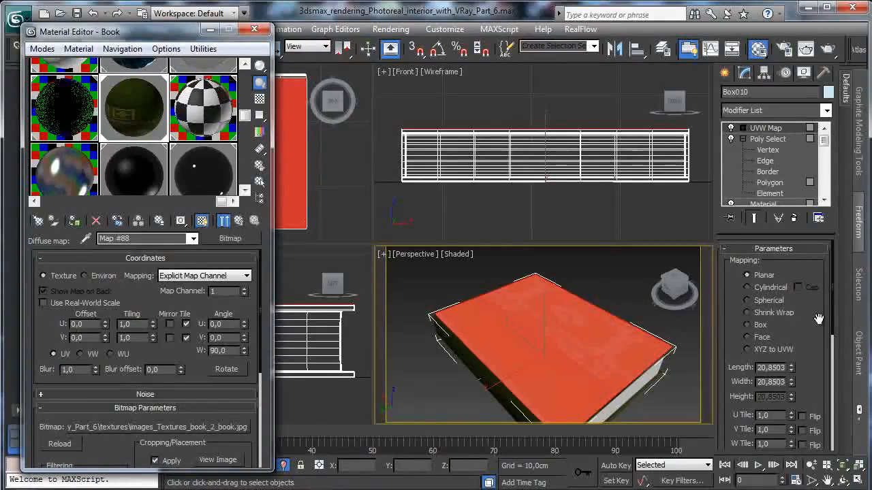
drag(816, 314, 830, 259)
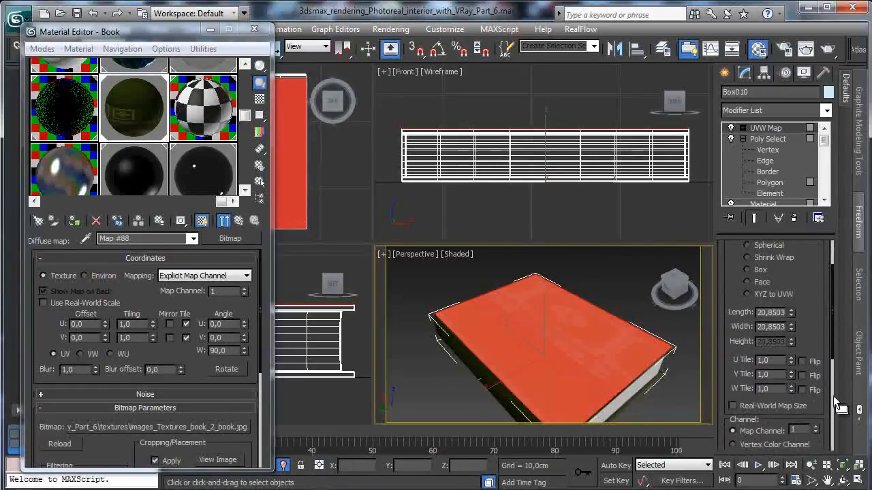
click(840, 481)
drag(565, 350, 555, 222)
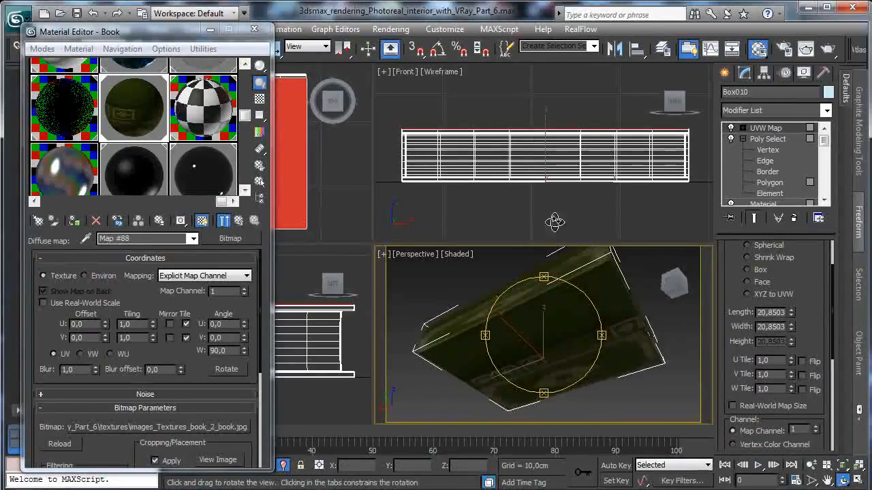
drag(197, 32, 190, 109)
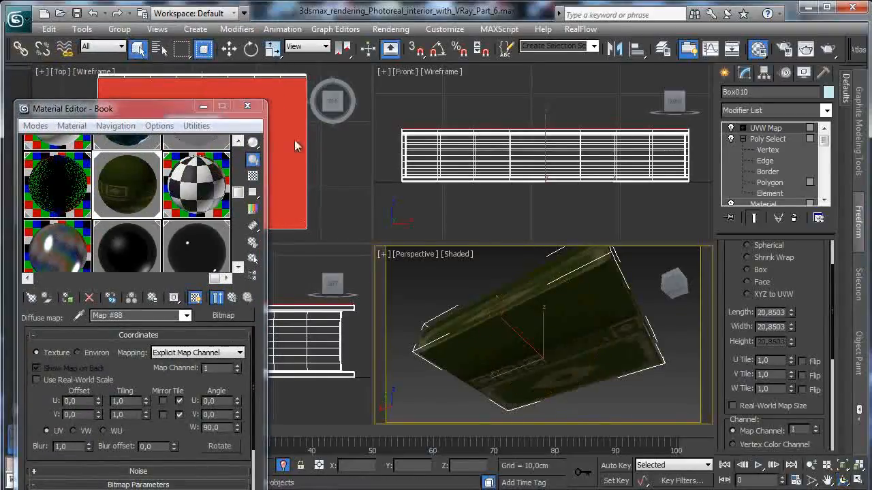
click(769, 182)
click(604, 317)
click(765, 128)
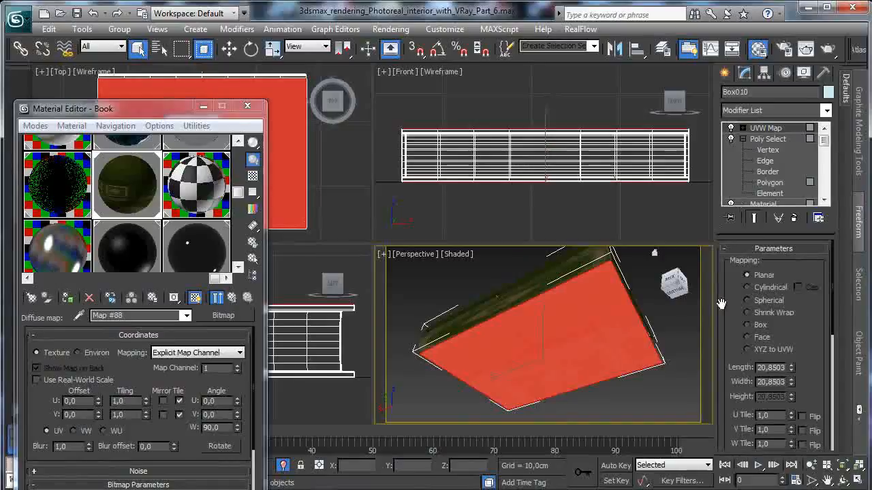
- Add another Poly Select modifier above the UVW Map and select all the polygons of the book's curved spine
click(843, 481)
drag(549, 310, 513, 385)
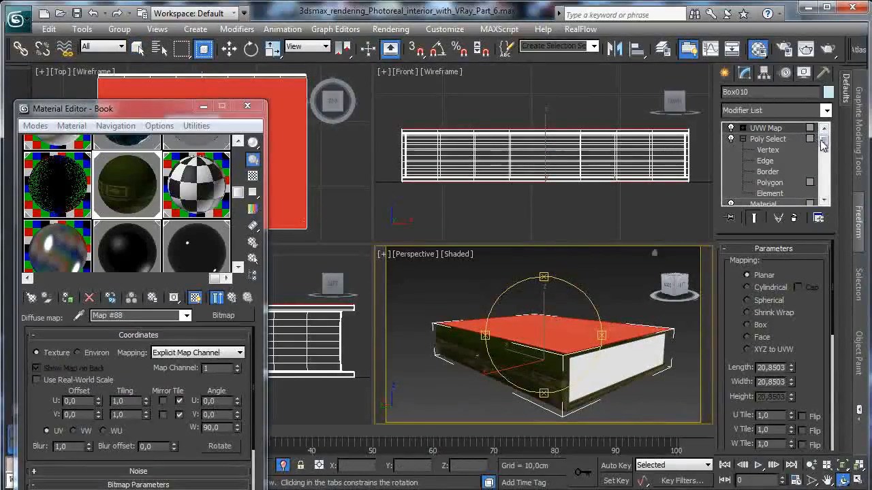
click(827, 111)
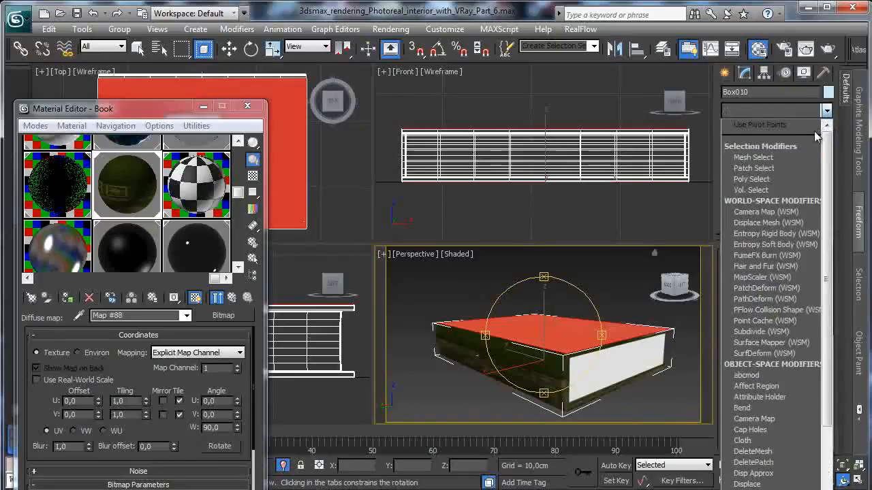
click(752, 179)
click(742, 129)
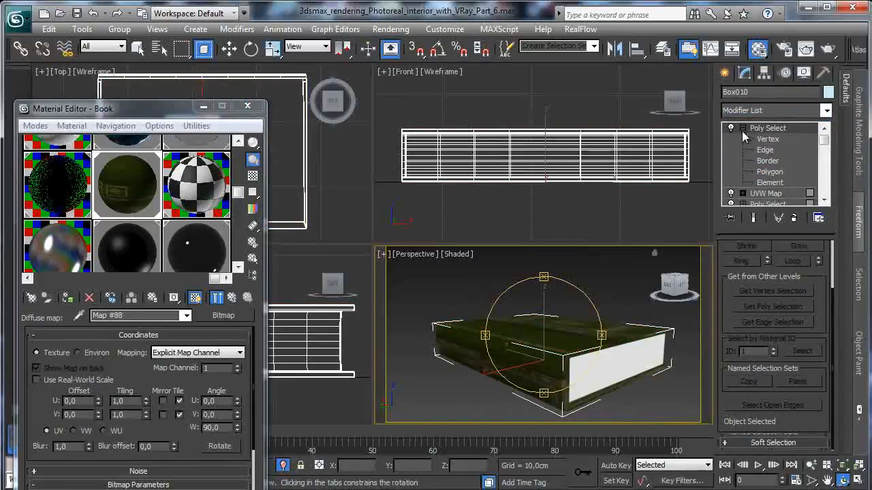
click(770, 171)
key(q)
click(504, 361)
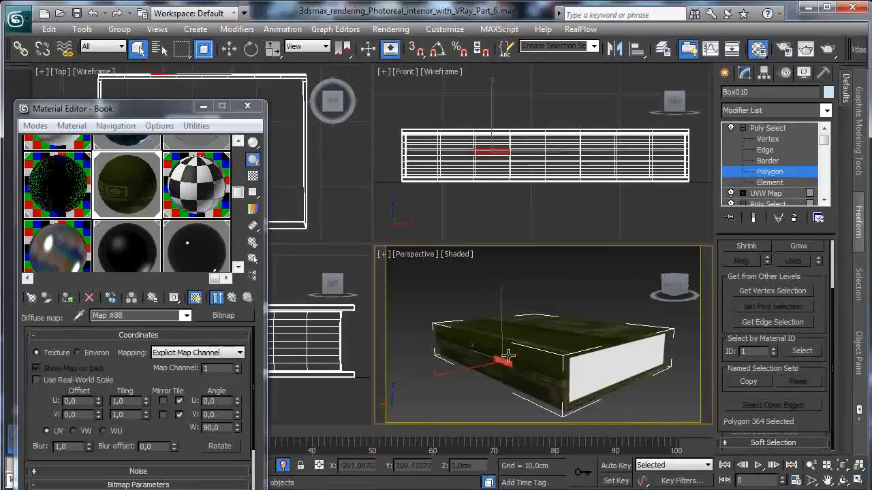
click(247, 106)
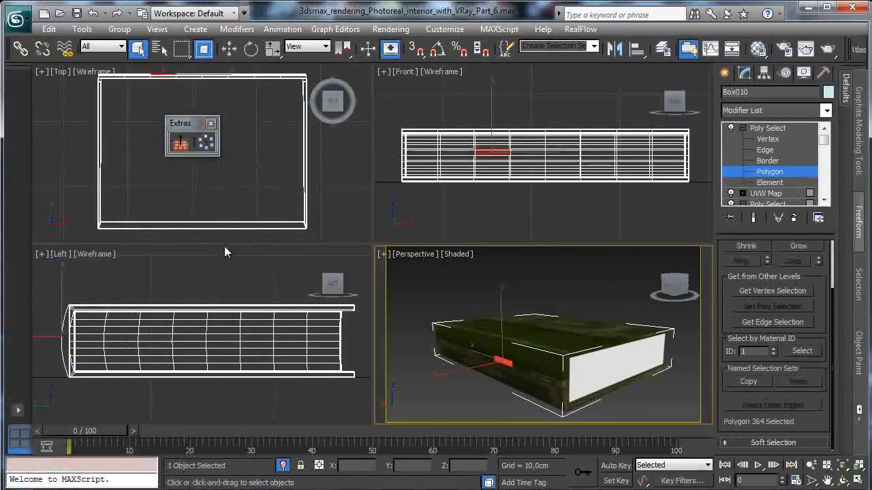
drag(45, 294, 70, 386)
- Add a Material modifier for the selected spine polygons
click(827, 110)
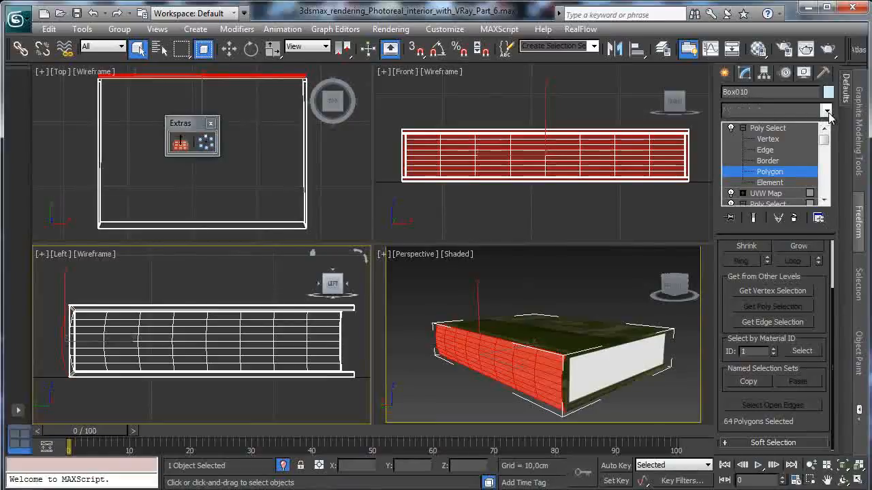
scroll(811, 316, down, 11)
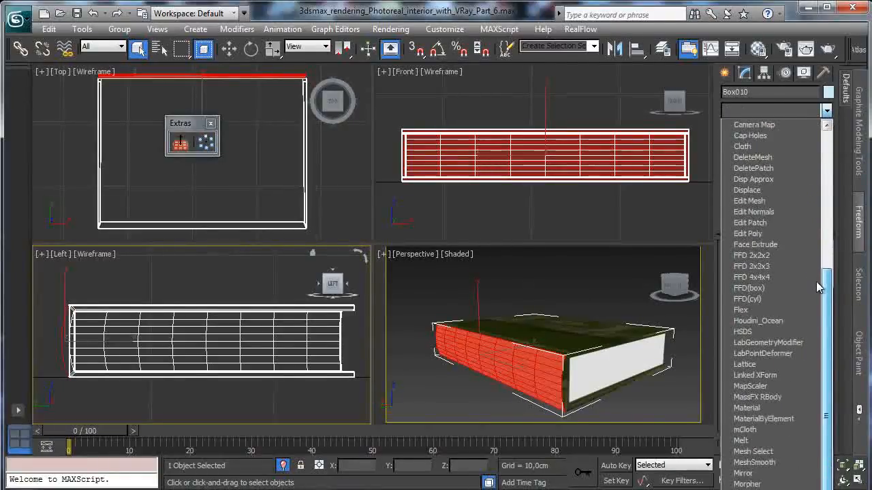
scroll(791, 357, down, 2)
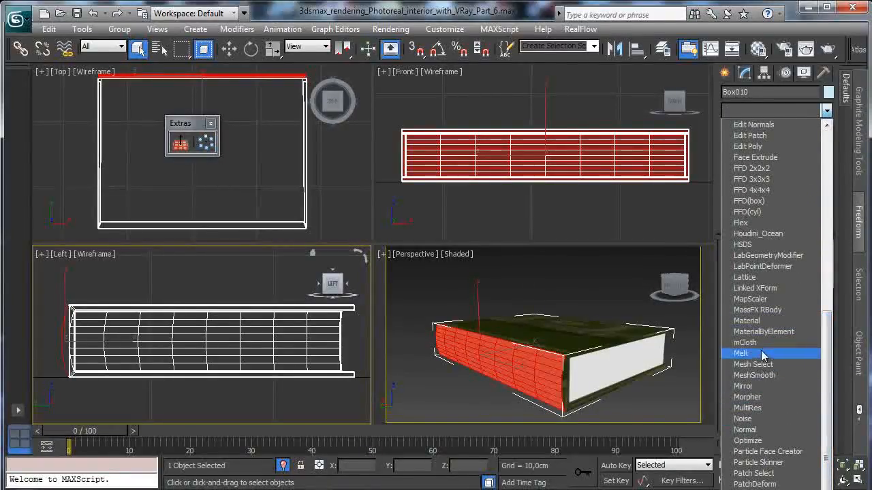
click(756, 321)
drag(814, 269, 820, 227)
- Add a planar UVW Map modifier to the spine polygons, align it to the Y axis and fit it to them
click(825, 111)
scroll(827, 149, up, 5)
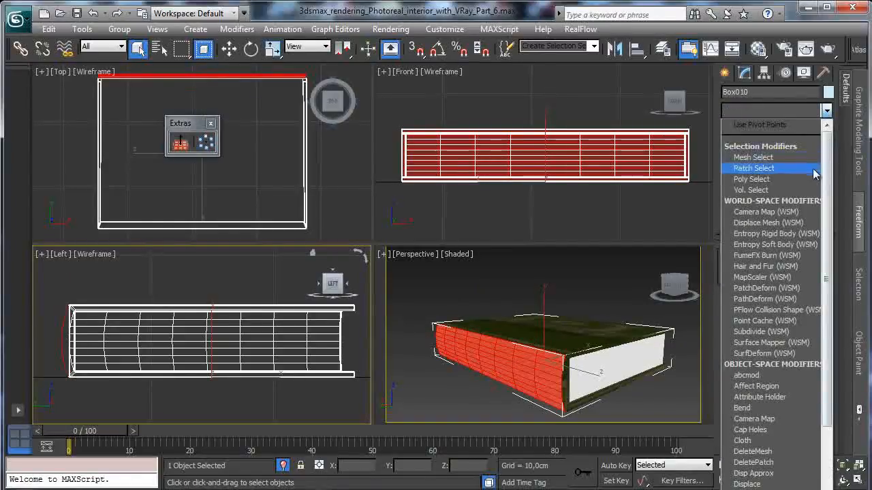
scroll(830, 295, down, 15)
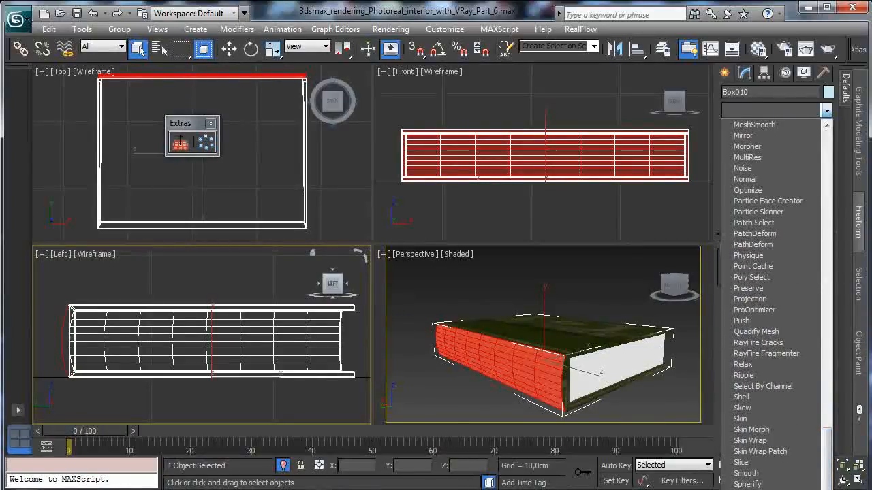
click(757, 489)
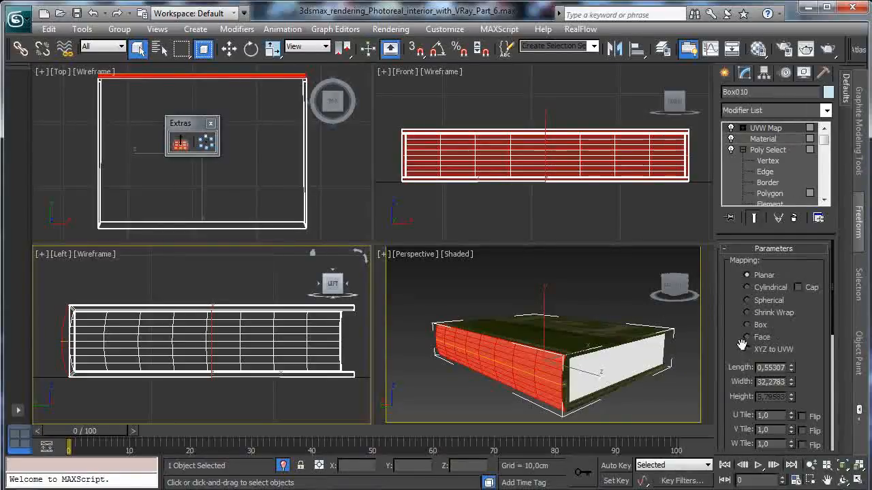
scroll(742, 381, down, 3)
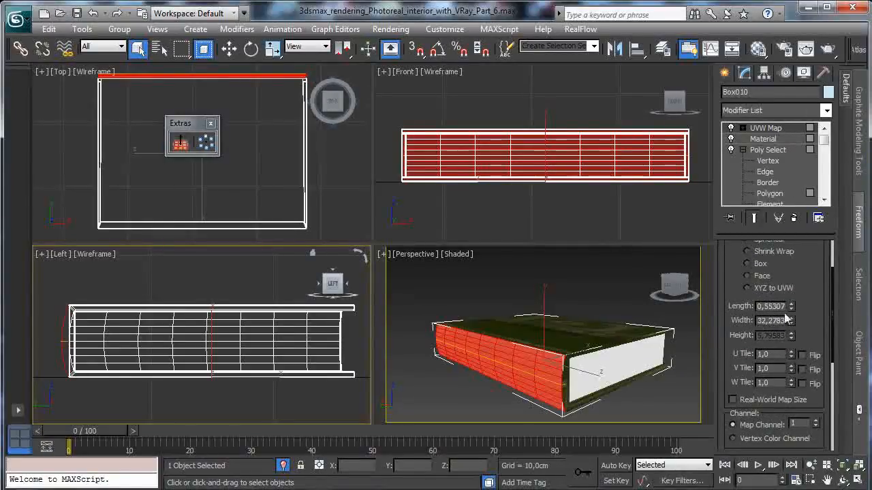
scroll(787, 319, down, 5)
click(754, 351)
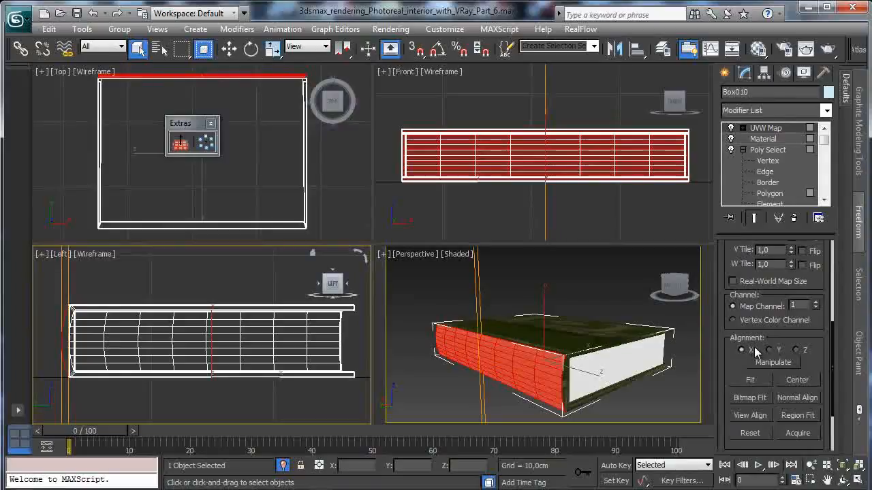
click(769, 350)
click(753, 381)
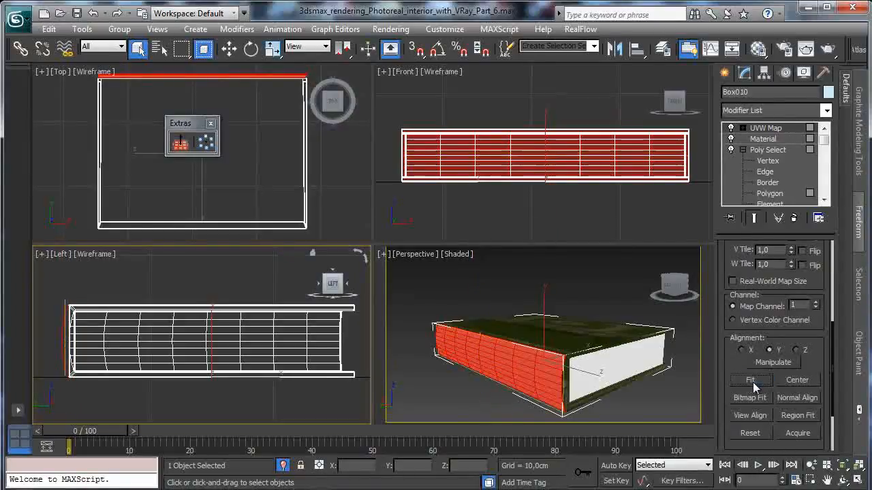
- Add a Poly Select modifier on top of the stack to end the spine sub-selection and return to the whole book
click(822, 111)
scroll(769, 166, up, 7)
click(757, 181)
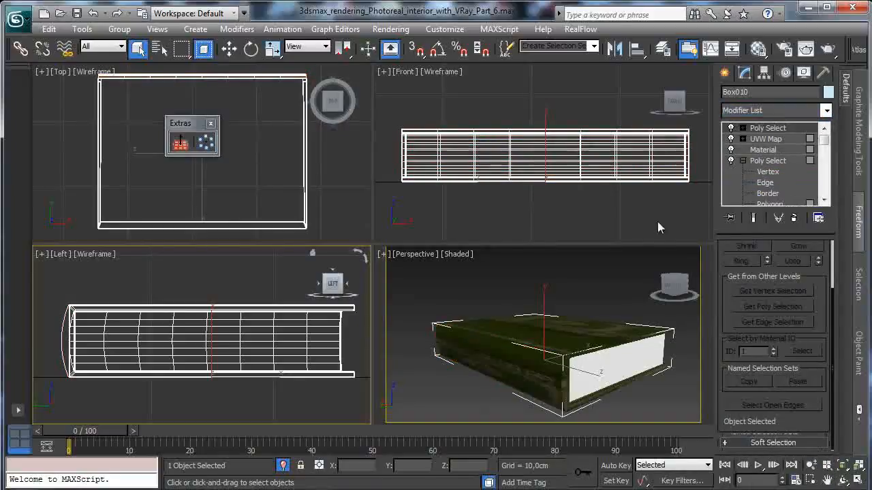
- Reopen the Material Editor, view the book from above and set the cover map's Blur to 0.01
click(758, 48)
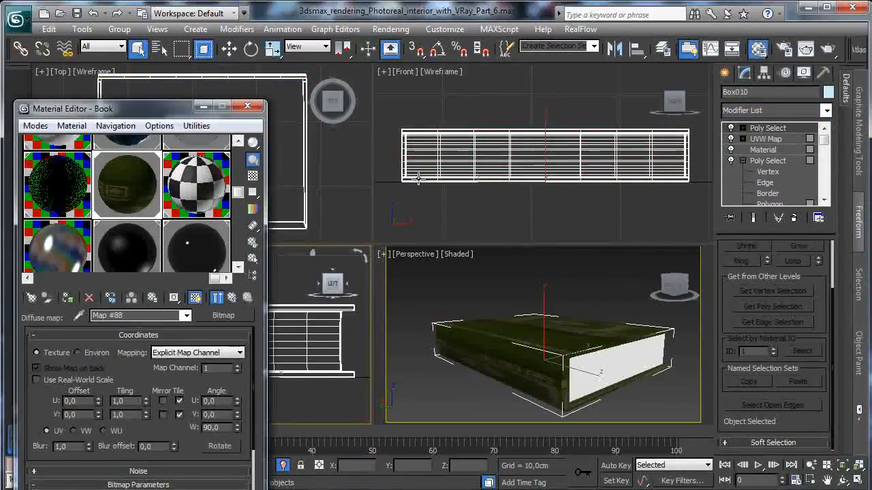
click(843, 481)
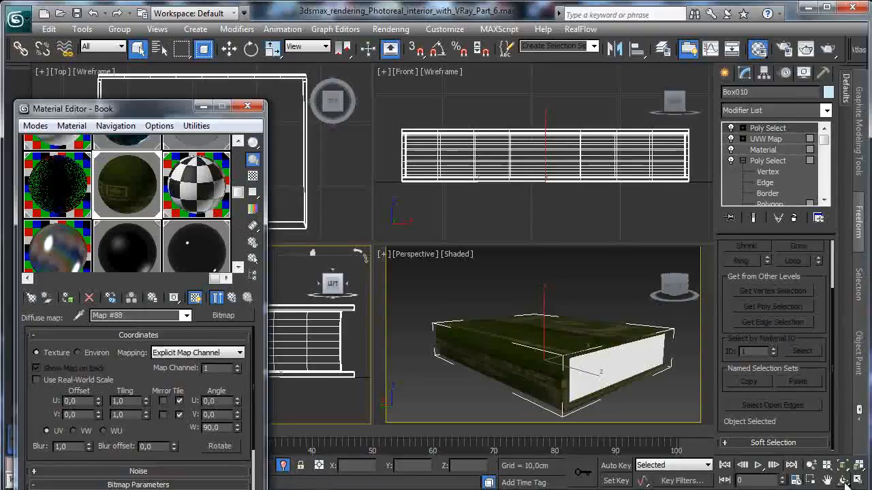
drag(526, 338, 298, 225)
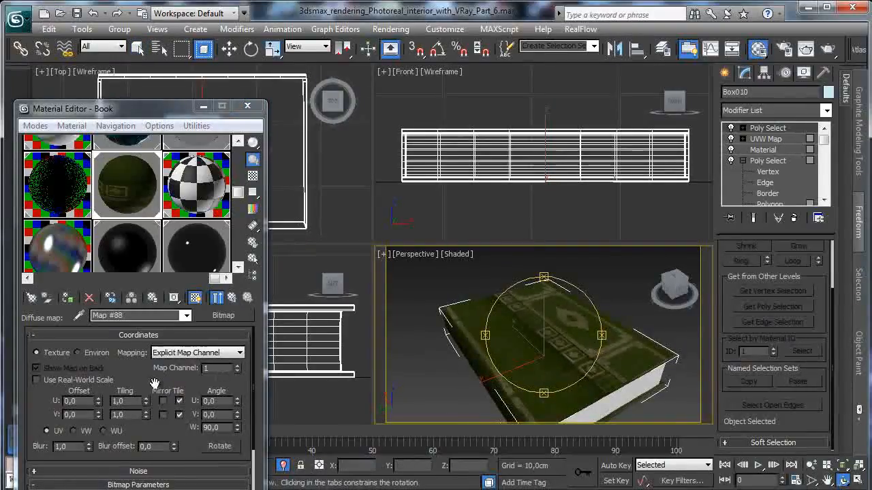
drag(178, 108, 204, 15)
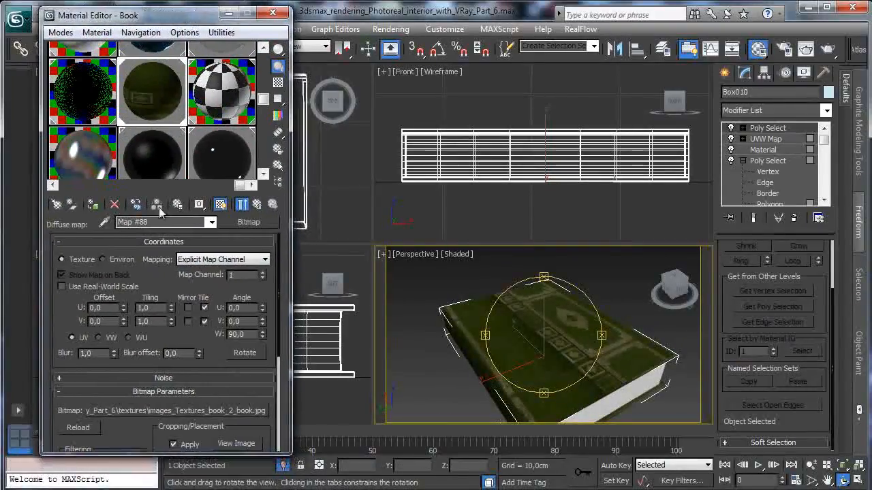
- Crop the book bitmap to the ornate front cover, moving the crop's start to about U 0.57 with a width of about 0.43
scroll(169, 406, down, 5)
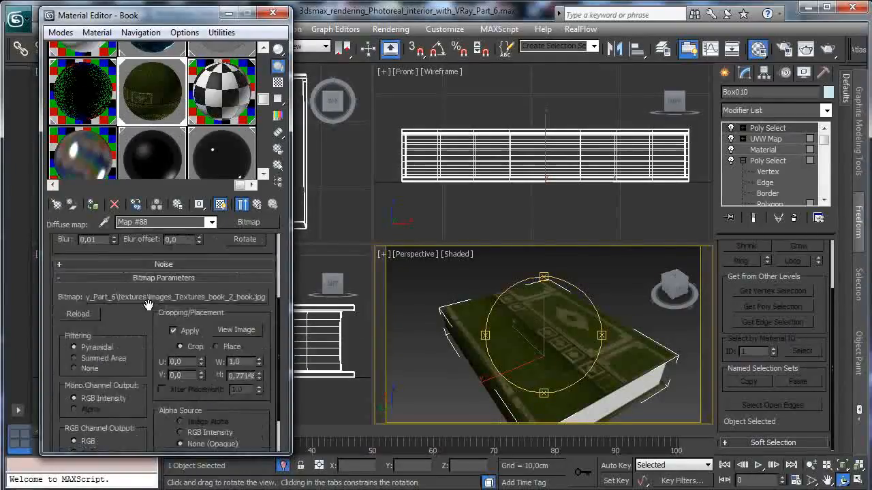
click(235, 276)
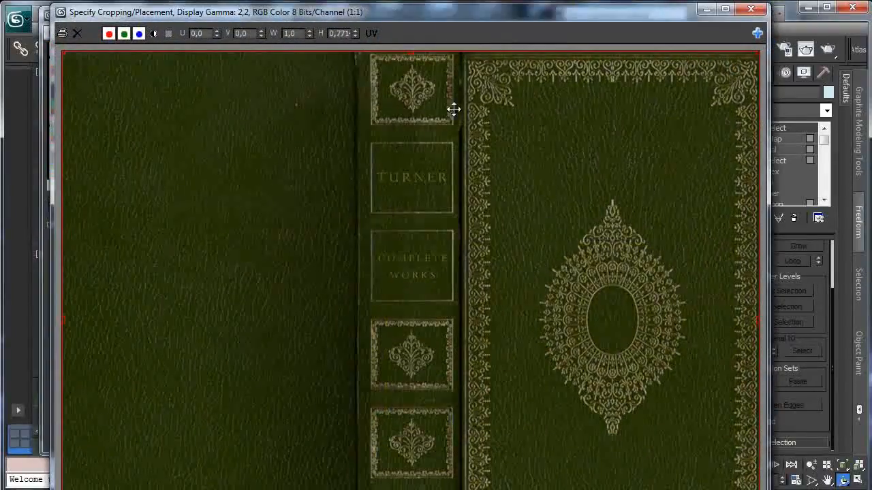
drag(63, 319, 460, 327)
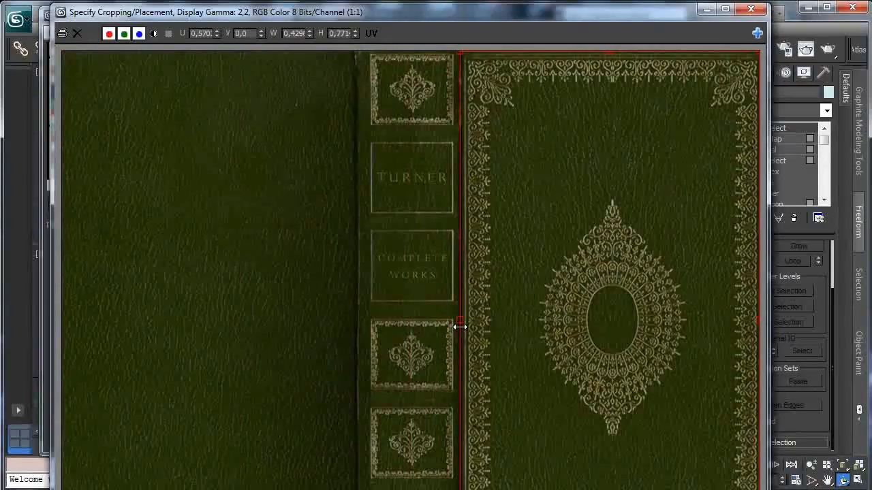
click(750, 10)
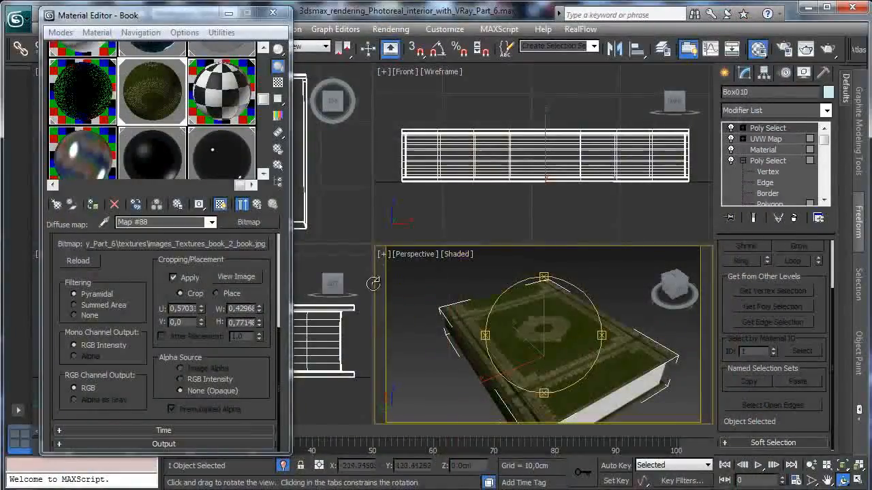
scroll(142, 282, up, 4)
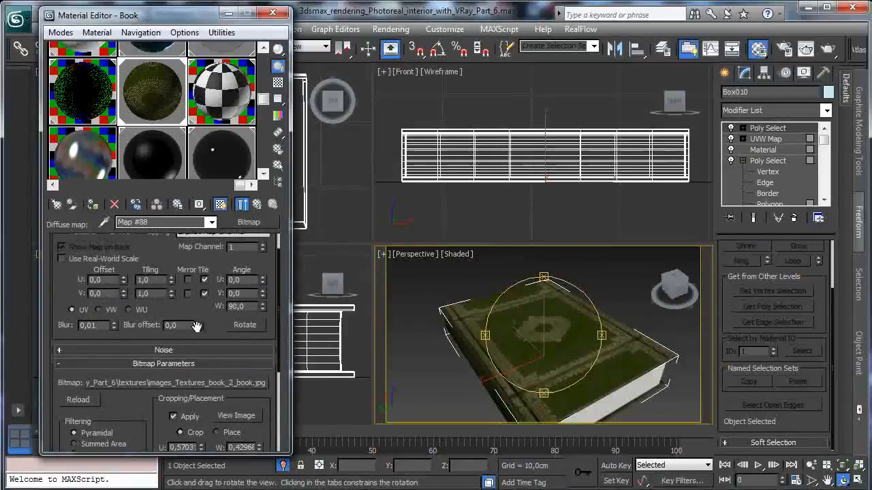
- Fit the cover's planar UVW Map, lower in the modifier stack, to the book cover and return to the topmost Poly Select
scroll(158, 284, up, 1)
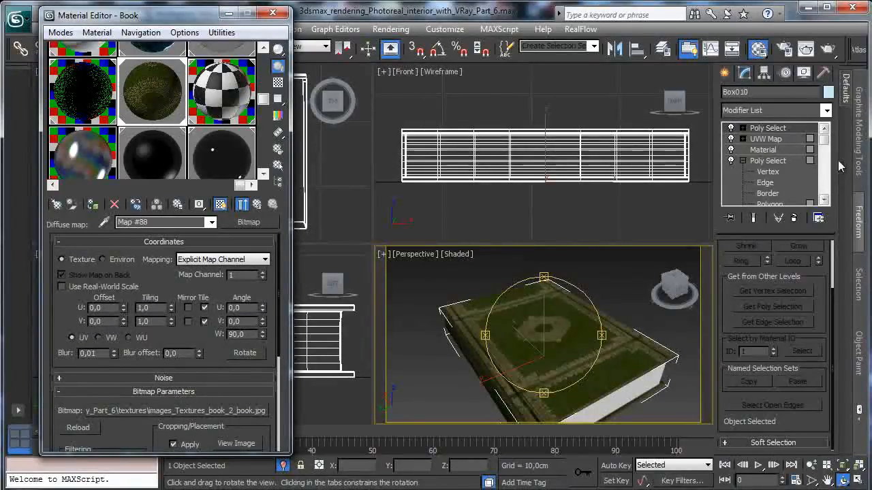
drag(826, 138, 827, 148)
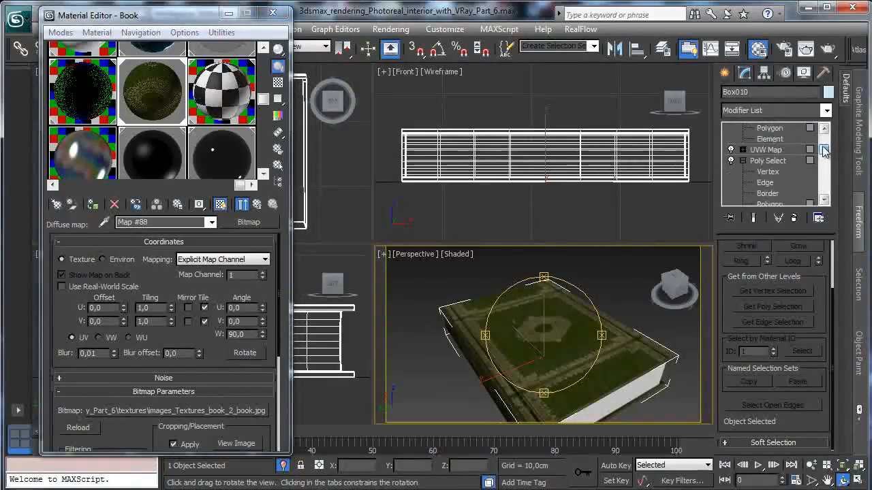
click(784, 150)
click(449, 292)
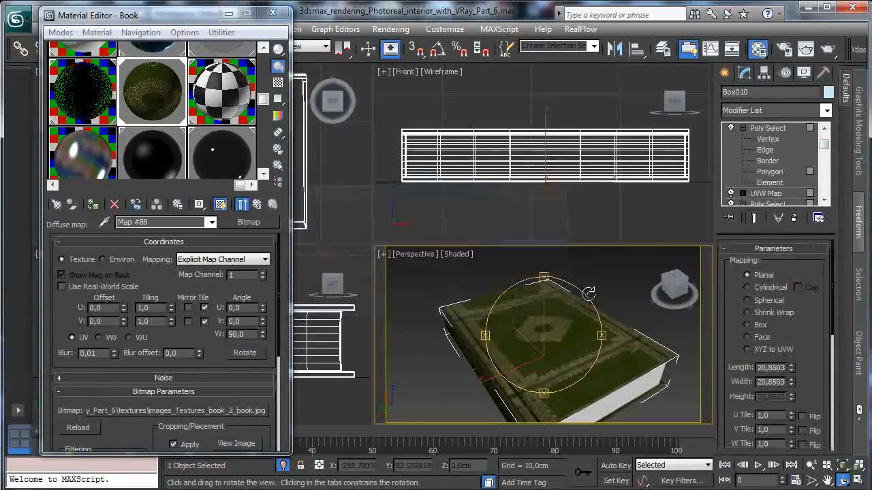
drag(817, 368, 817, 246)
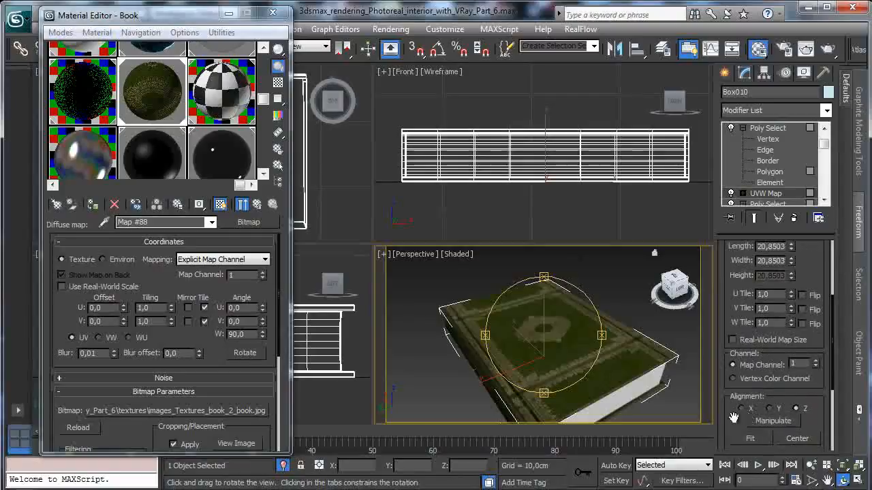
click(747, 438)
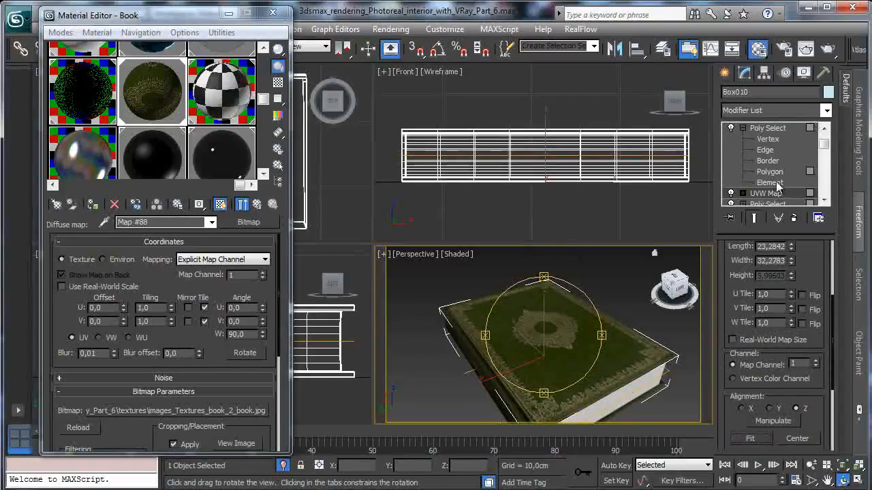
drag(824, 146, 825, 126)
click(789, 128)
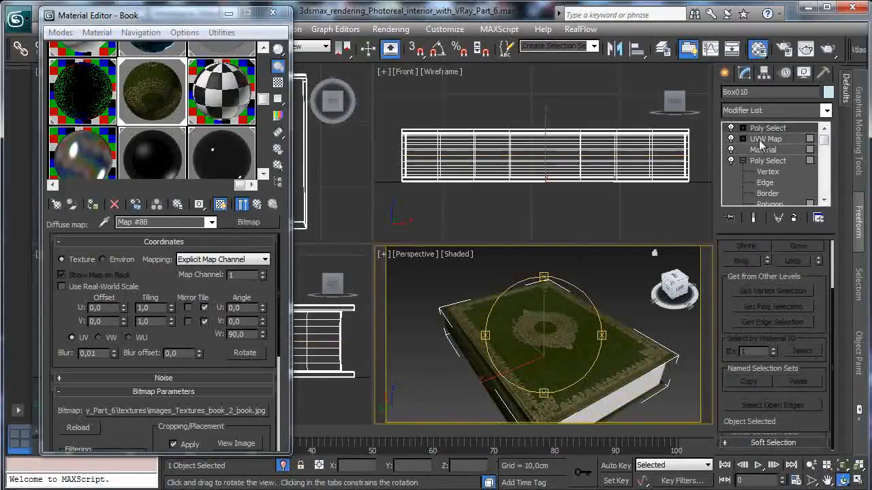
- Turn the view to the book's spine and set the Book Multi/Sub-Object material to 3 sub-materials
drag(568, 315, 529, 354)
click(258, 205)
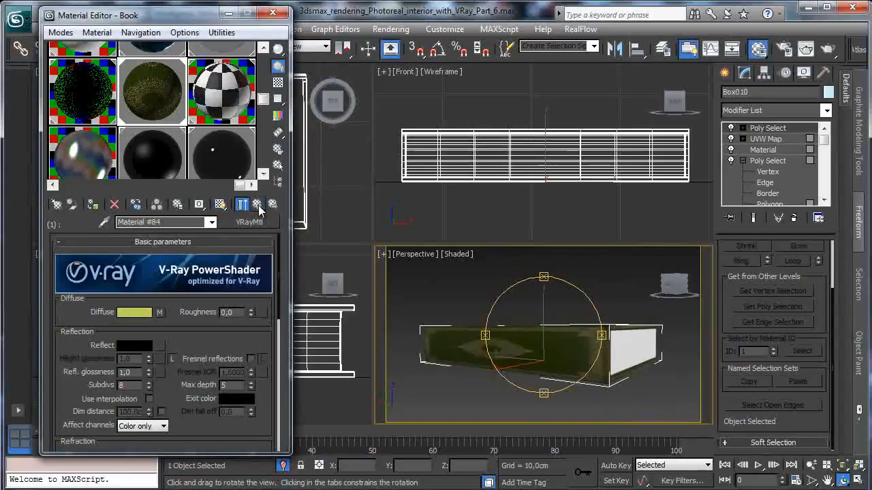
click(253, 212)
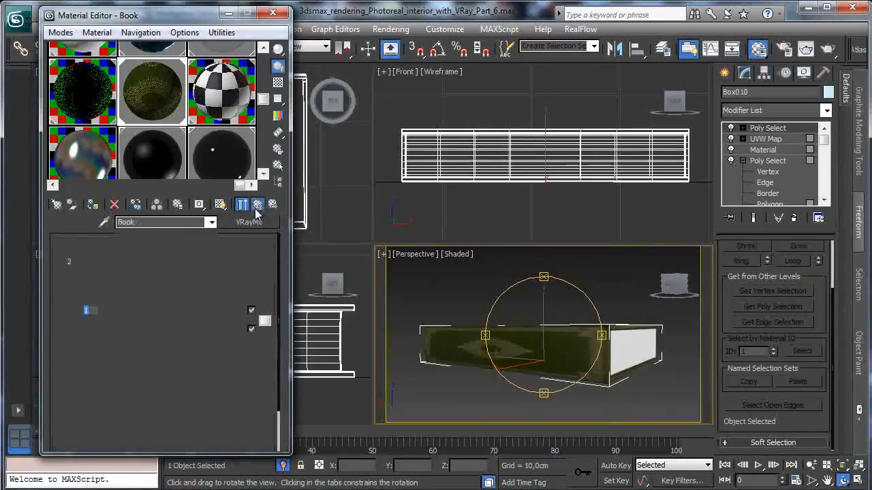
click(114, 260)
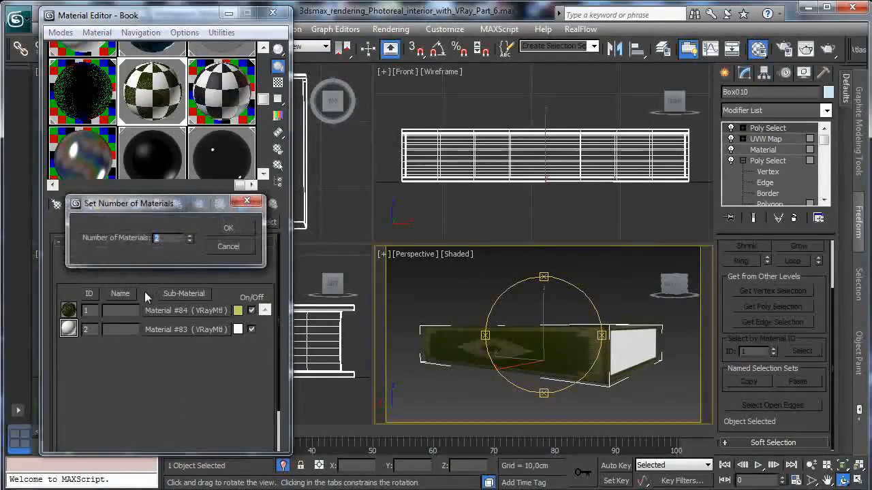
click(216, 231)
- Copy the cover sub-material from ID 1 to ID 3 as an independent copy and open the copy's diffuse bitmap settings
drag(178, 310, 188, 348)
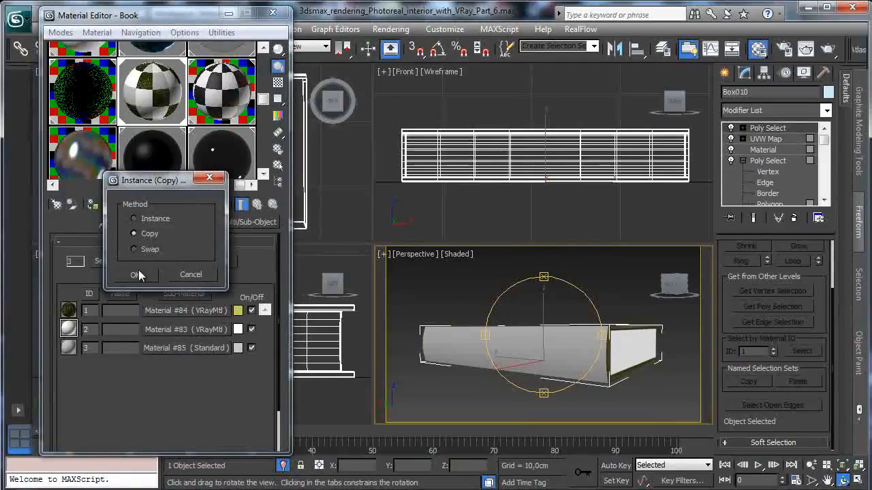
click(139, 274)
click(198, 348)
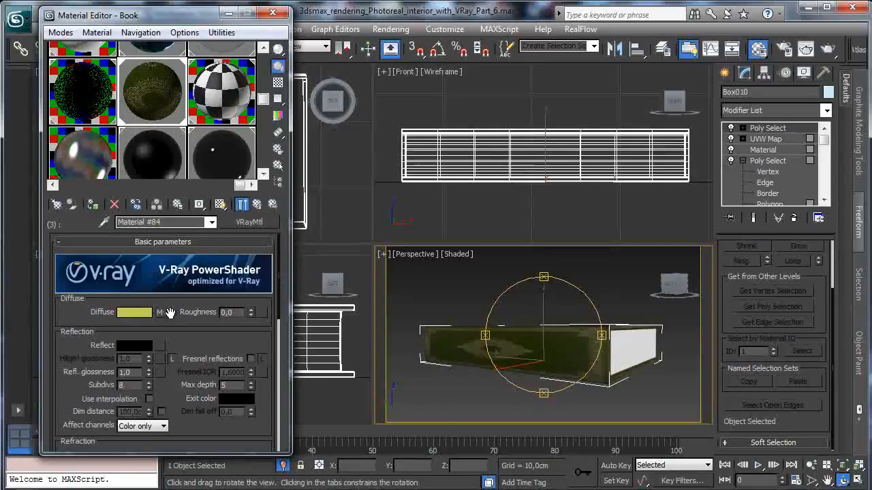
click(162, 313)
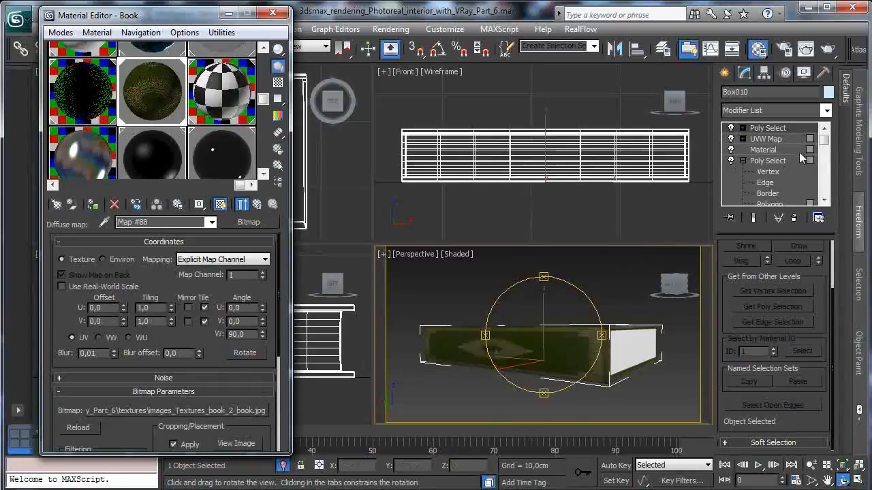
- Check the spine's Material ID and its UVW Map channel in the modifier stack, then return to the topmost Poly Select
click(763, 150)
click(482, 297)
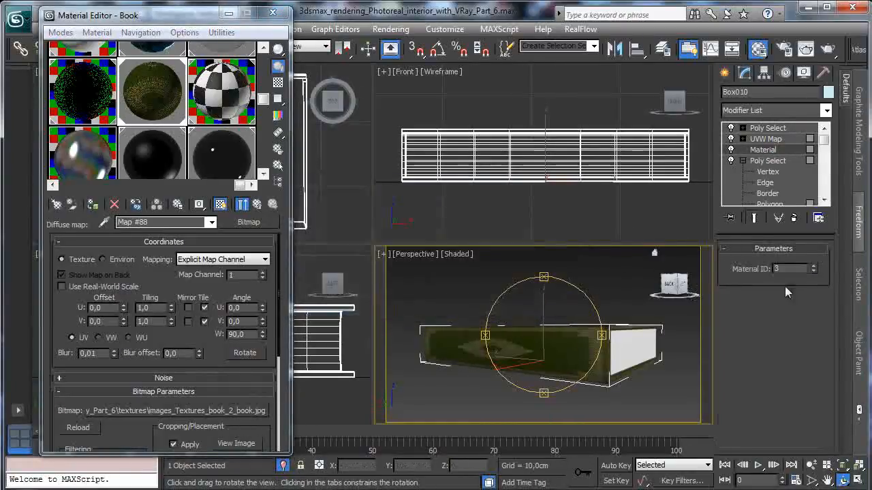
click(780, 138)
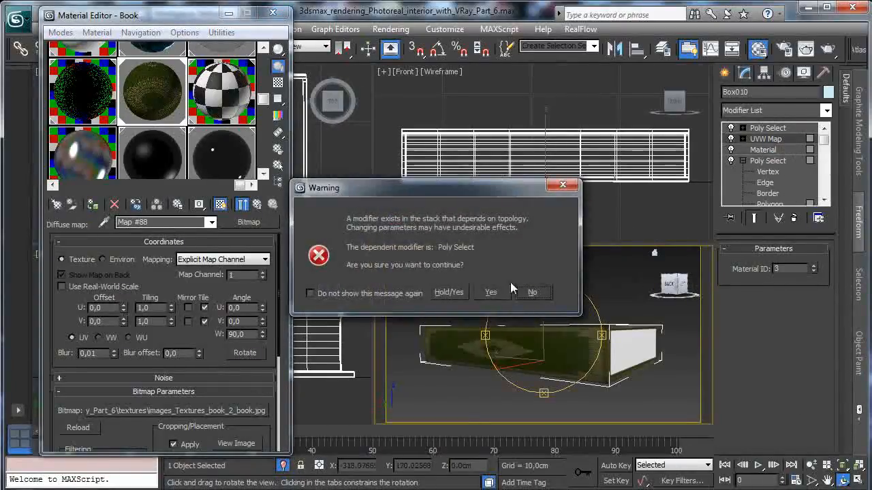
click(482, 295)
scroll(801, 367, down, 5)
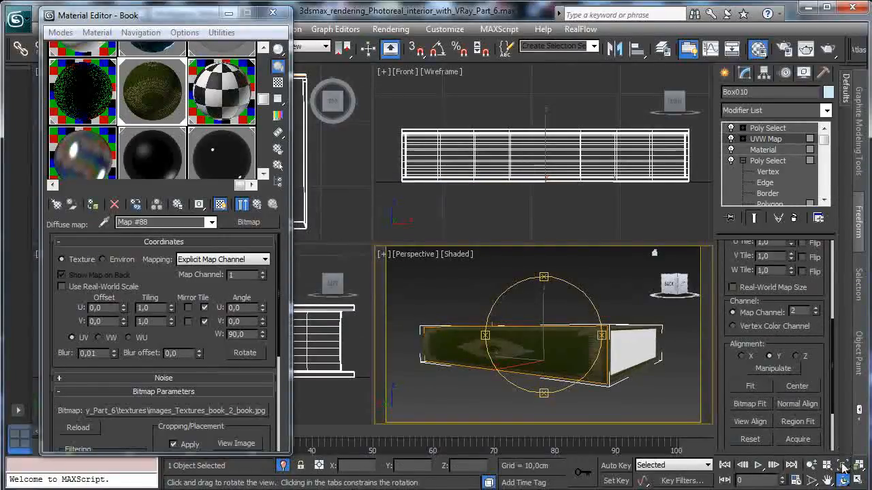
drag(549, 344, 534, 365)
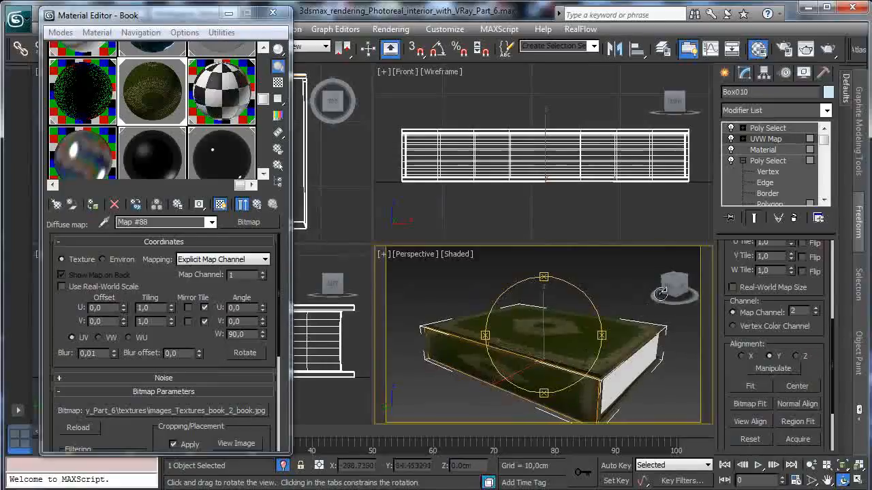
click(769, 129)
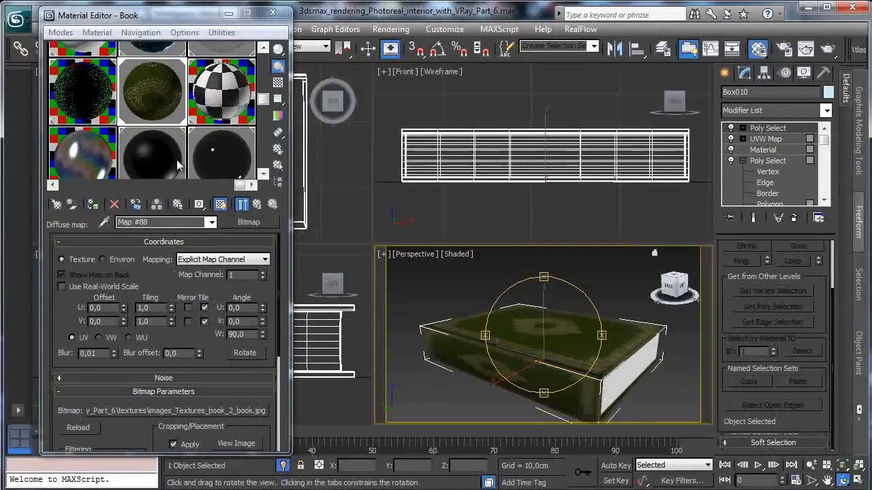
- Crop sub-material 3's diffuse bitmap to the book spine, starting at about U 0.42, and set its map channel to 2
click(236, 443)
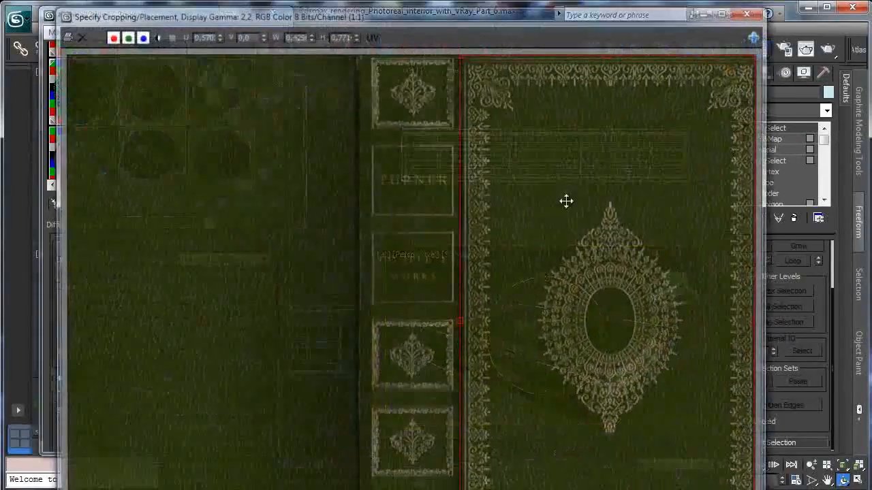
drag(456, 198, 444, 196)
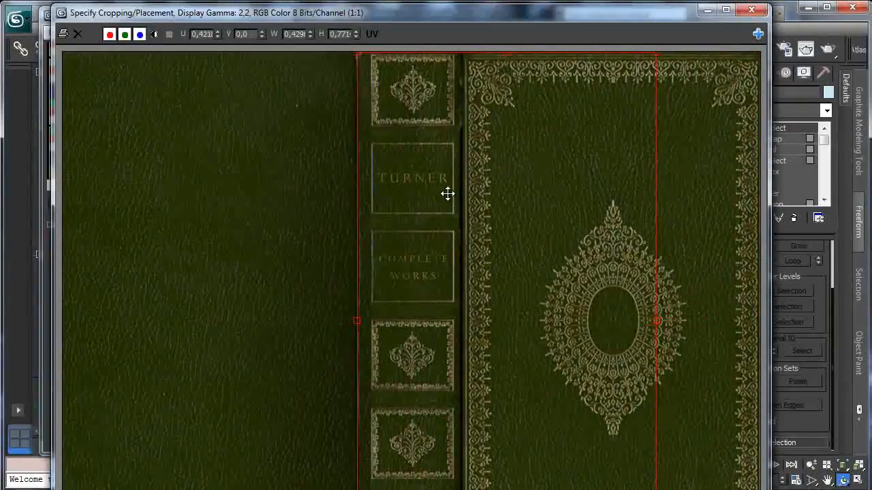
drag(657, 321, 463, 321)
click(751, 10)
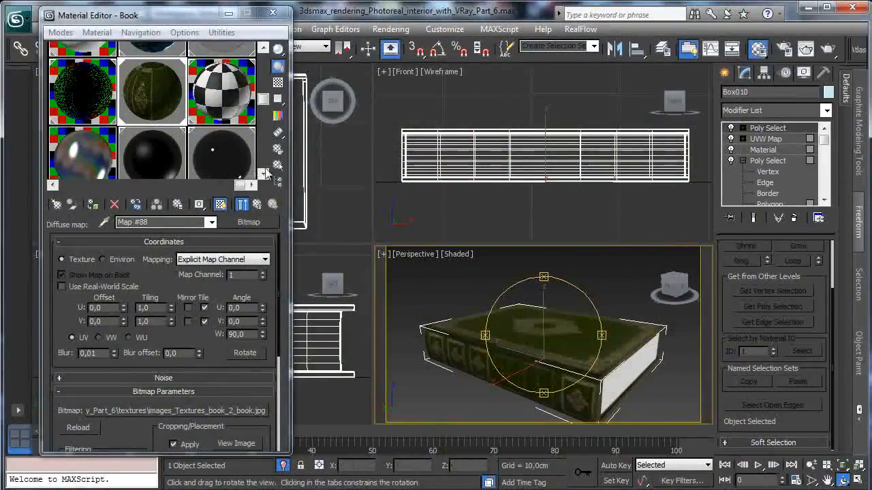
click(262, 272)
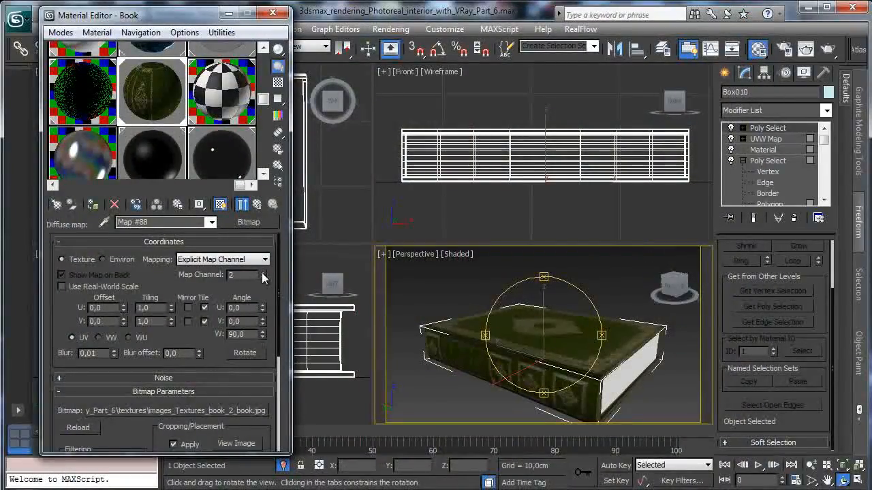
click(260, 210)
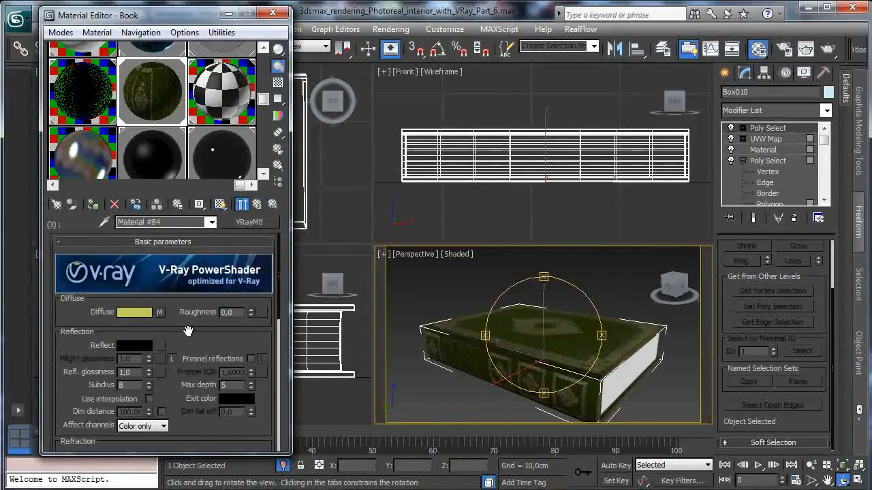
click(256, 205)
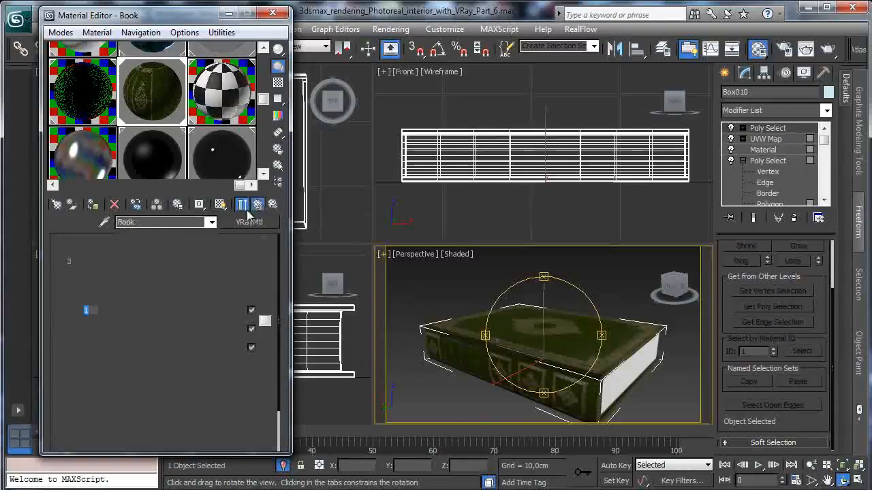
- Copy the diffuse bitmap of the Book material's sub-material ID 1 to its reflection map and open that reflection map
click(194, 311)
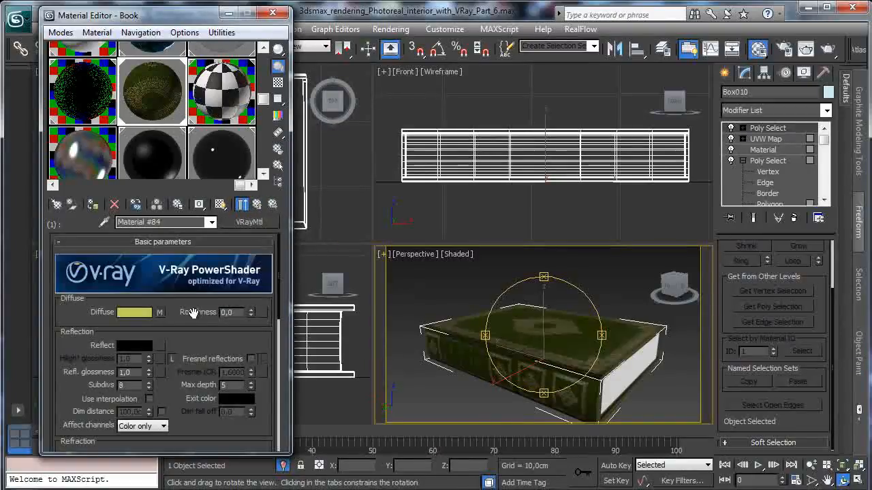
click(160, 313)
click(258, 205)
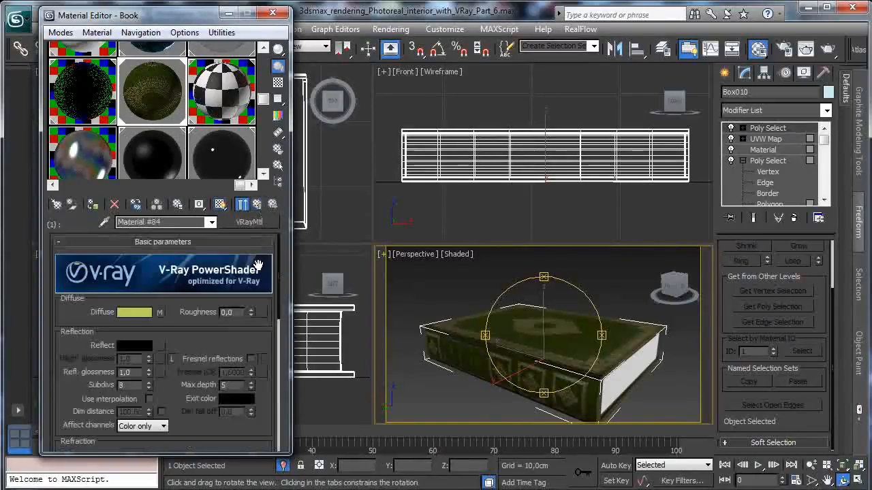
drag(159, 333, 160, 345)
click(139, 274)
click(160, 345)
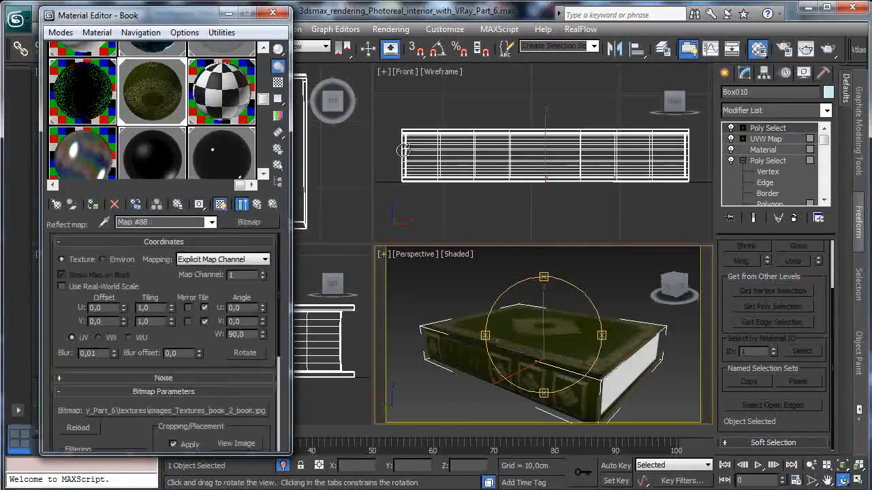
- Wrap the reflection bitmap in a Color Correction map, keeping the old map as a sub-map
click(239, 223)
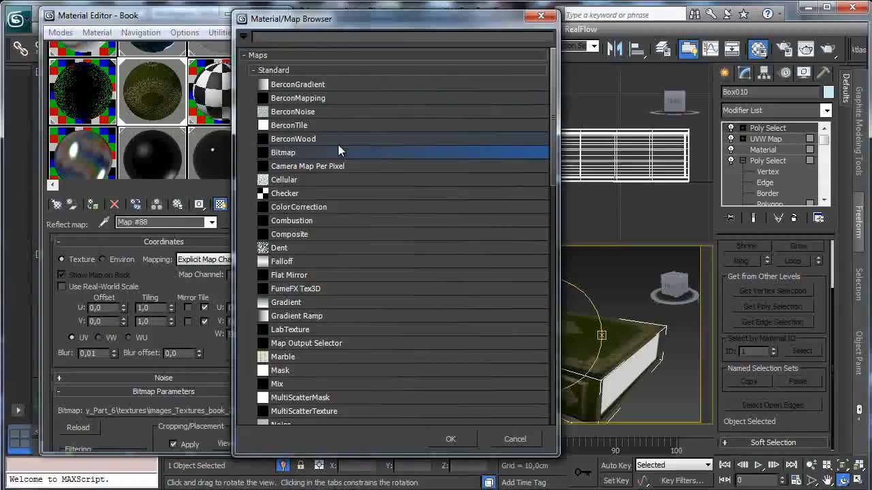
double_click(307, 207)
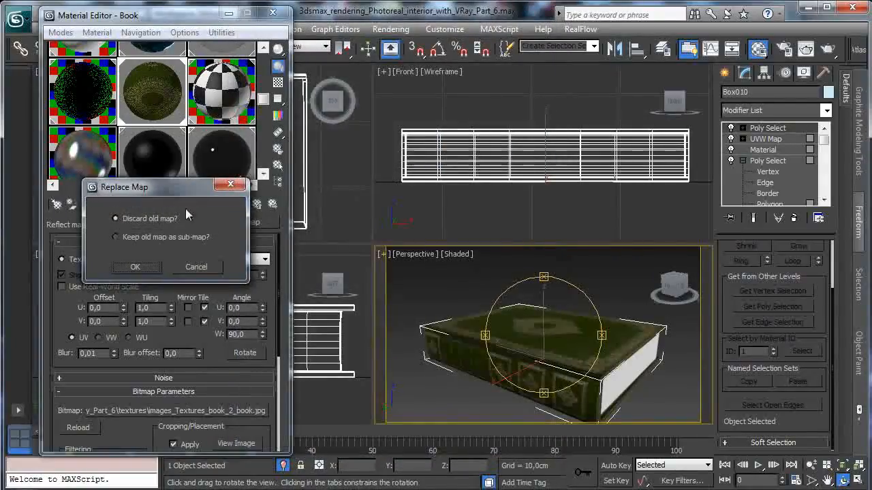
click(147, 237)
click(139, 268)
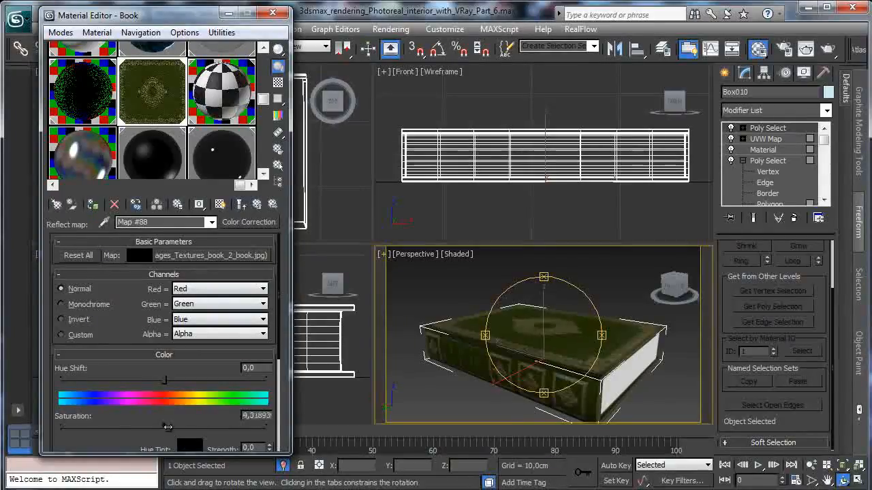
- Desaturate the reflection Color Correction to -100, with brightness about 13.6 and contrast about 28.9, and return to the VRay material
drag(168, 427, 62, 427)
scroll(62, 408, down, 5)
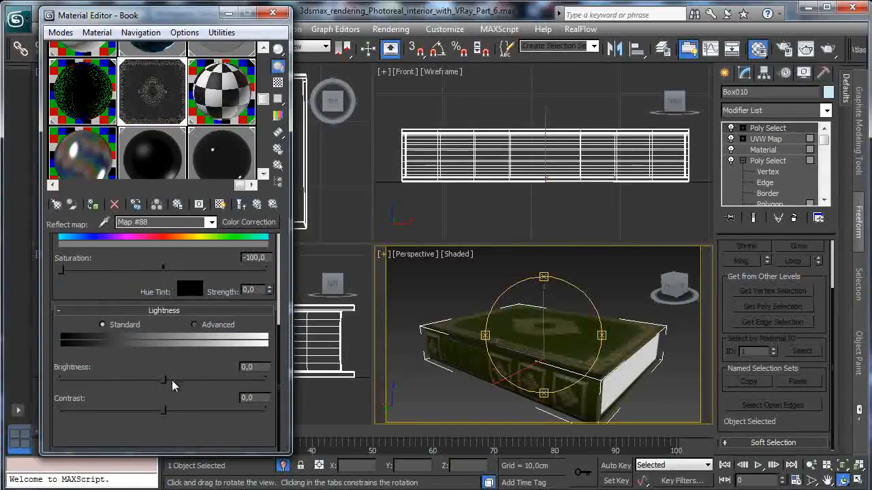
drag(164, 379, 177, 379)
drag(161, 411, 190, 410)
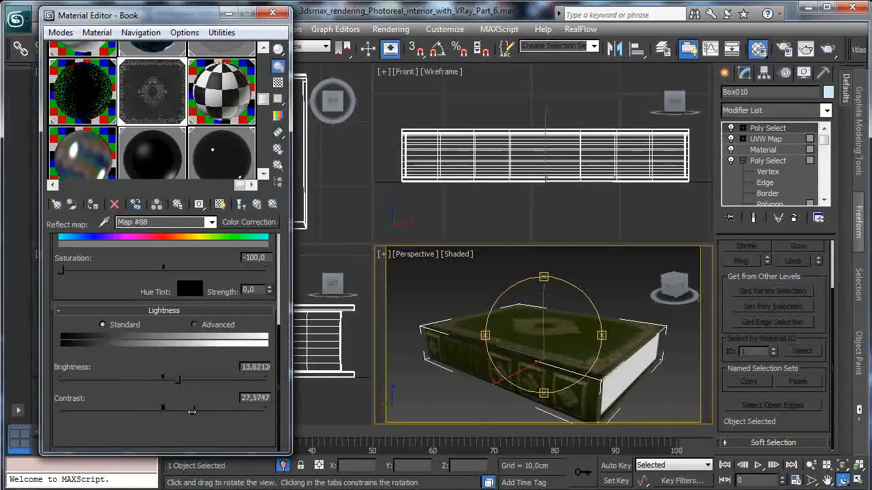
click(257, 204)
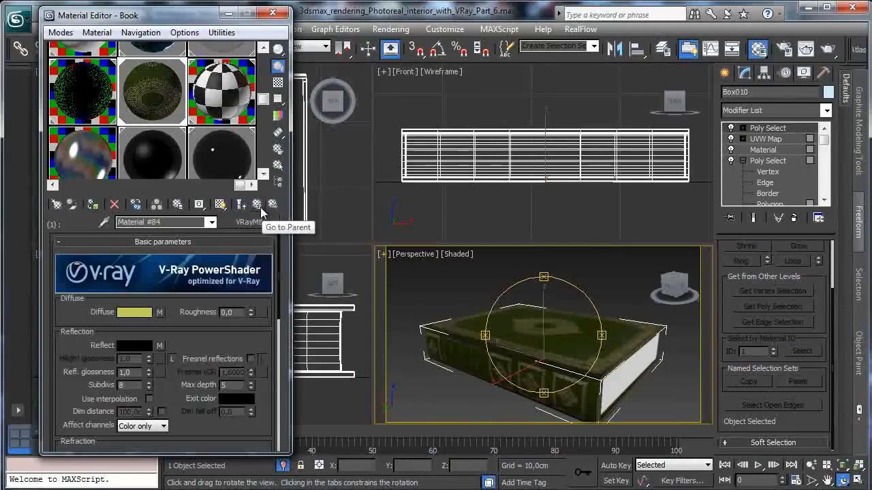
- Enable Fresnel reflections on the cover sub-material and set its IOR to 4.0
click(251, 359)
scroll(218, 354, down, 2)
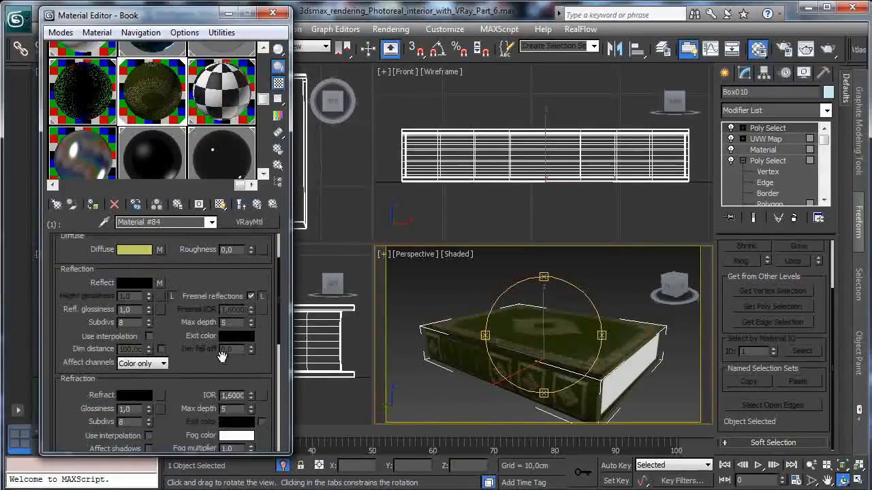
double_click(231, 395)
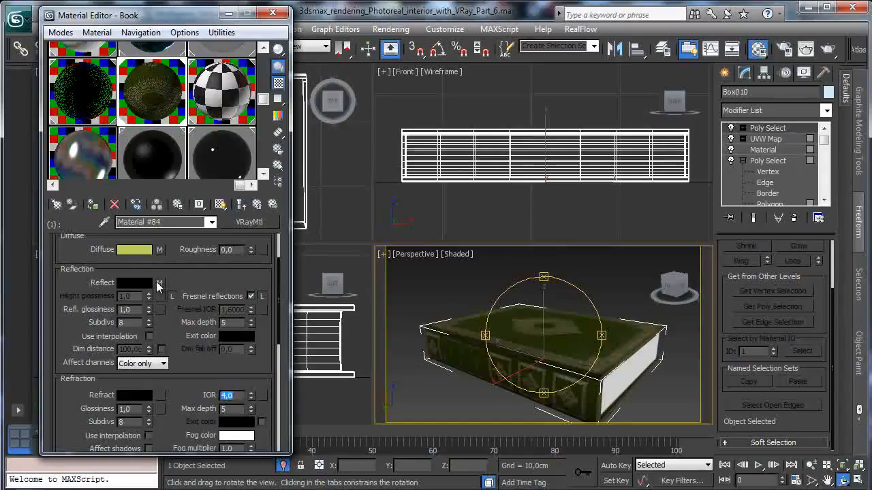
- Copy the reflection map to reflection glossiness as an independent copy, raising its contrast to about 45.5 and increasing its brightness
drag(159, 283, 162, 310)
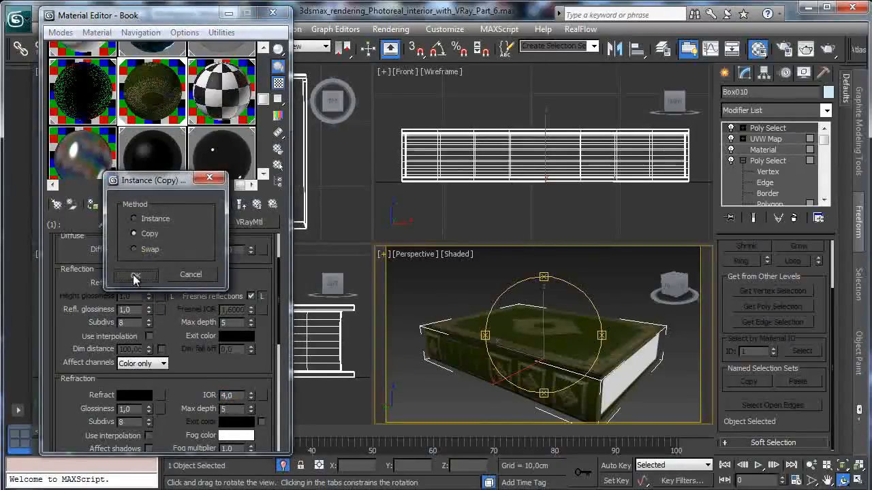
click(136, 275)
click(160, 310)
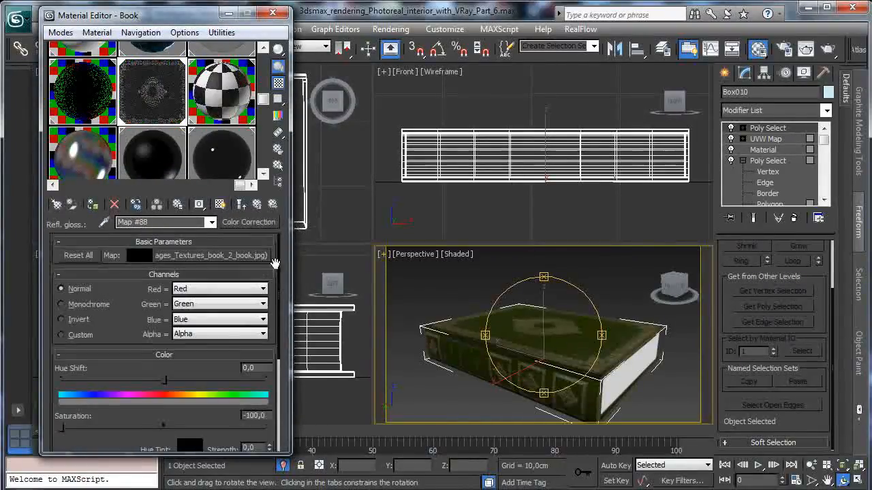
scroll(124, 322, down, 4)
scroll(185, 337, down, 2)
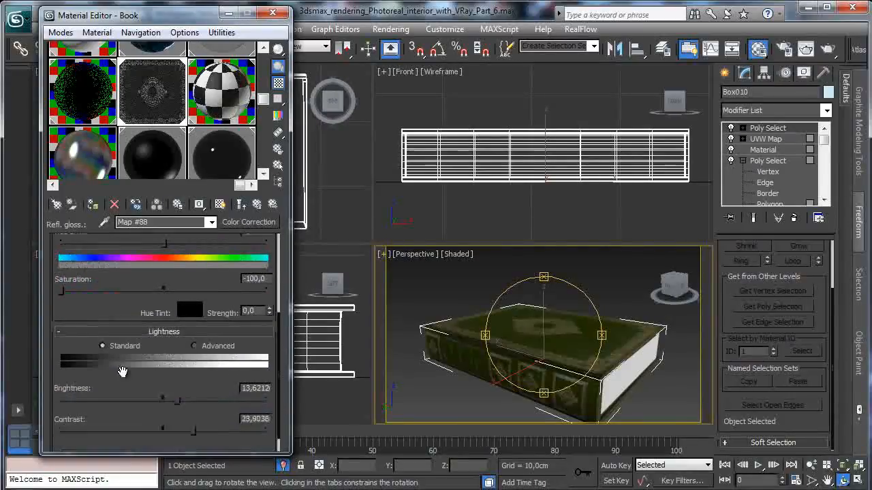
drag(194, 409, 212, 410)
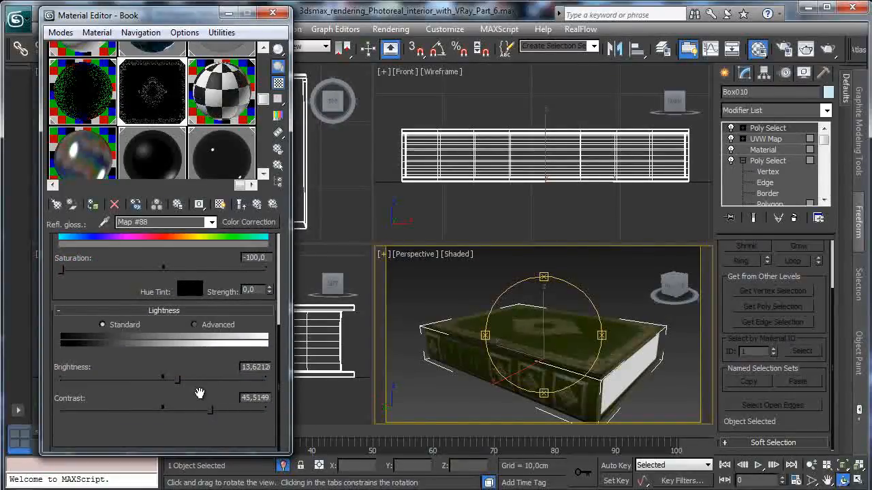
drag(177, 378, 225, 385)
click(257, 205)
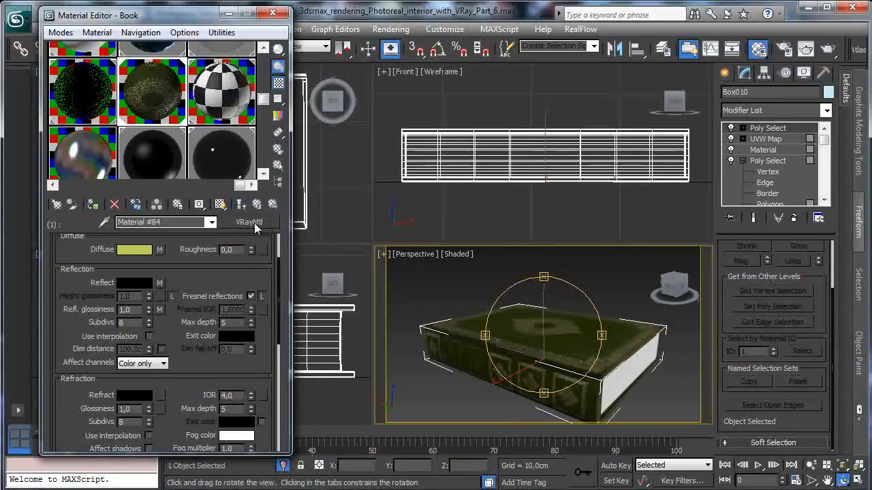
- Paste a copy of the reflection glossiness map as the cover's bump map and set the bump amount to 10
right_click(161, 309)
click(181, 347)
scroll(180, 349, down, 5)
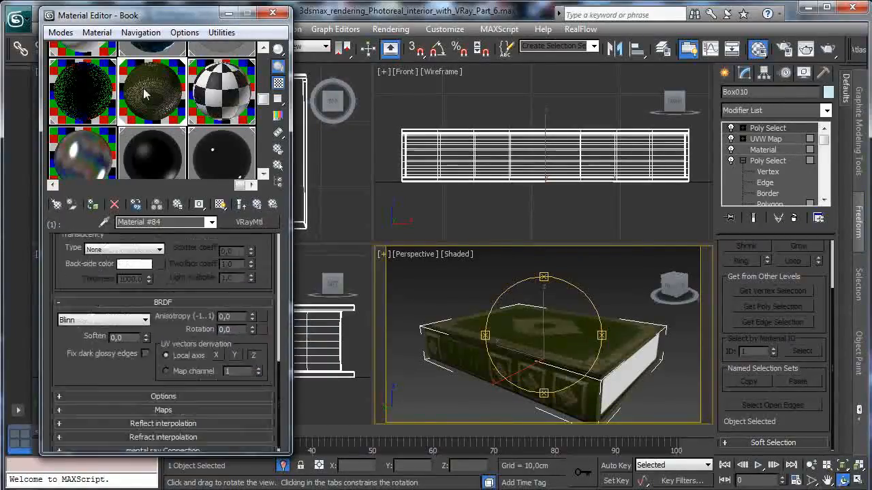
click(154, 403)
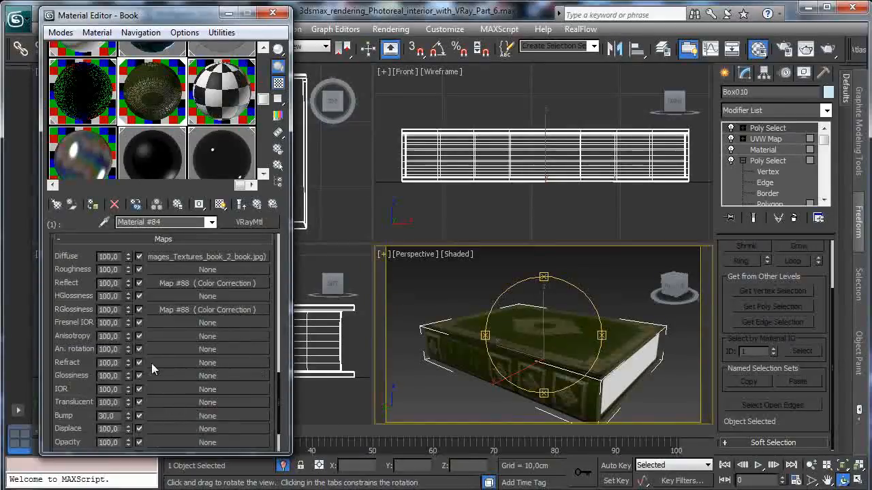
right_click(166, 417)
click(194, 424)
double_click(113, 418)
text(10)
key(Return)
- Set the blur of the bitmap inside the bump's Color Correction to 0,5 and return to the cover sub-material
click(164, 417)
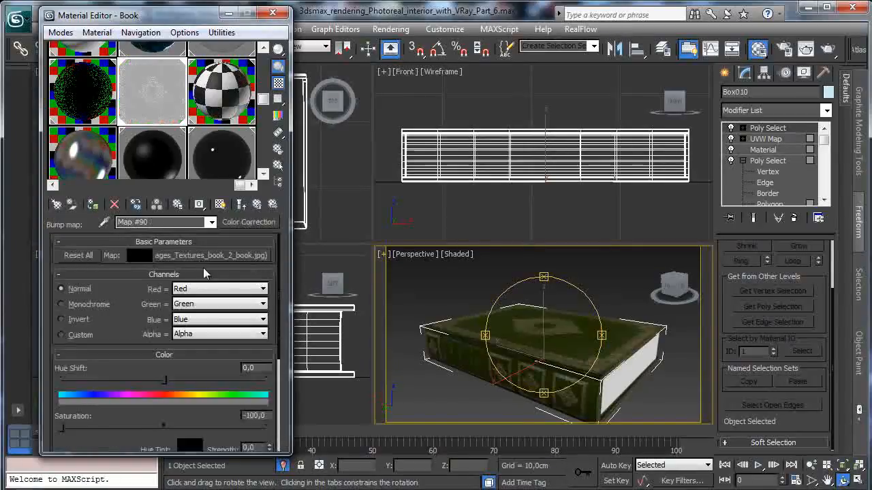
click(203, 254)
text(0,5)
key(Return)
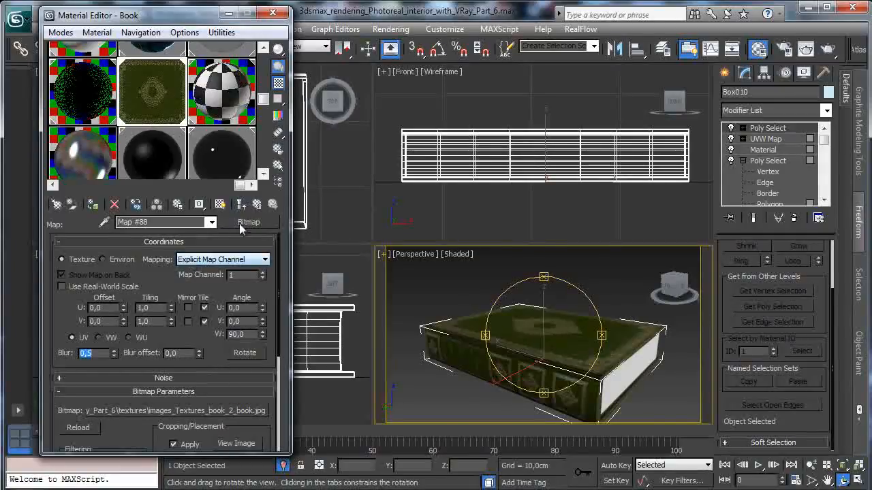
click(243, 203)
click(256, 207)
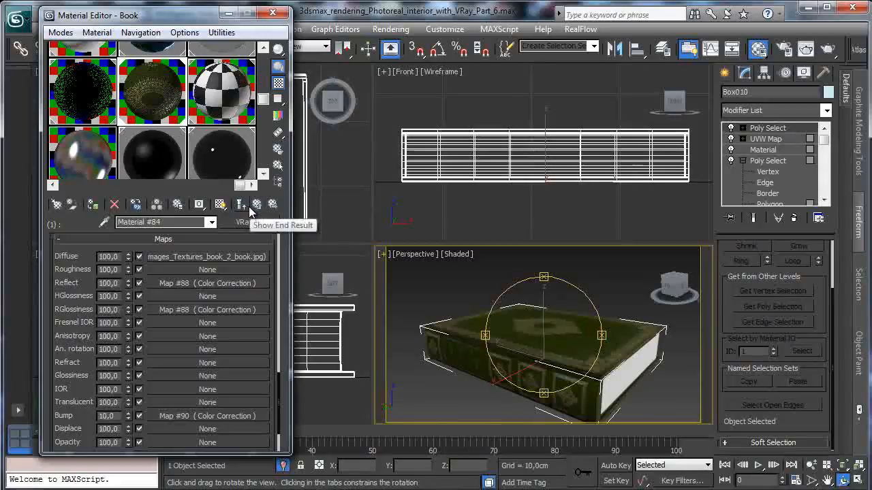
- Return to the Book multi-material and copy the cover sub-material from ID 1 onto ID 3 as an independent copy
drag(127, 17, 100, 60)
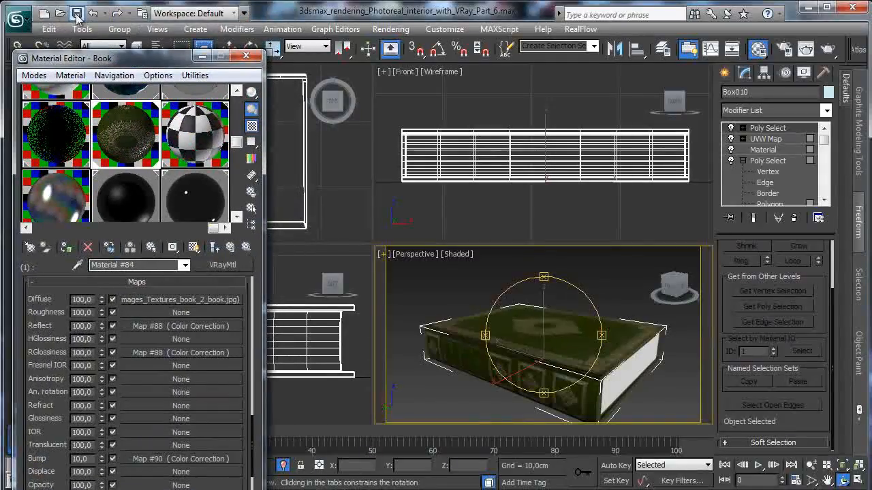
click(230, 249)
drag(184, 60, 193, 25)
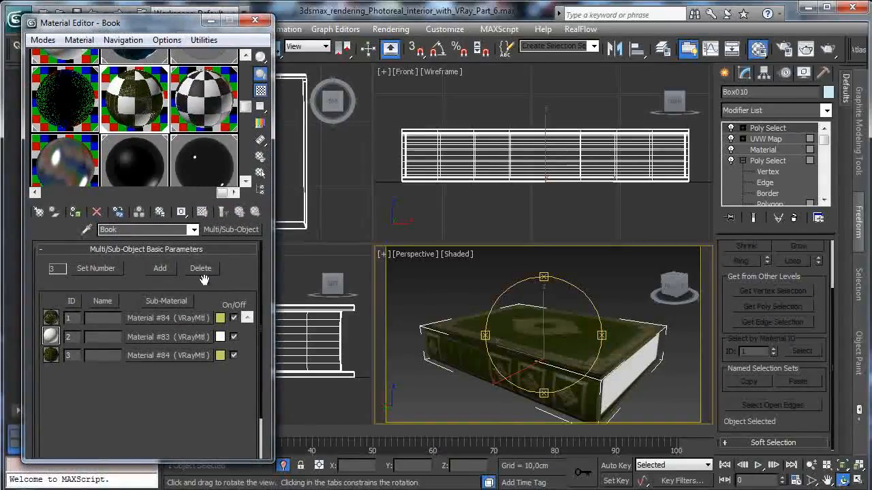
drag(189, 318, 179, 352)
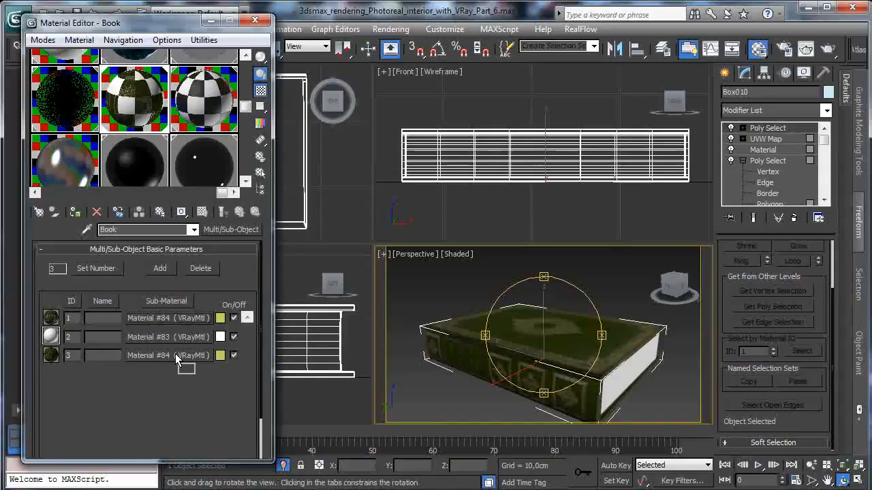
drag(176, 353, 178, 355)
click(120, 282)
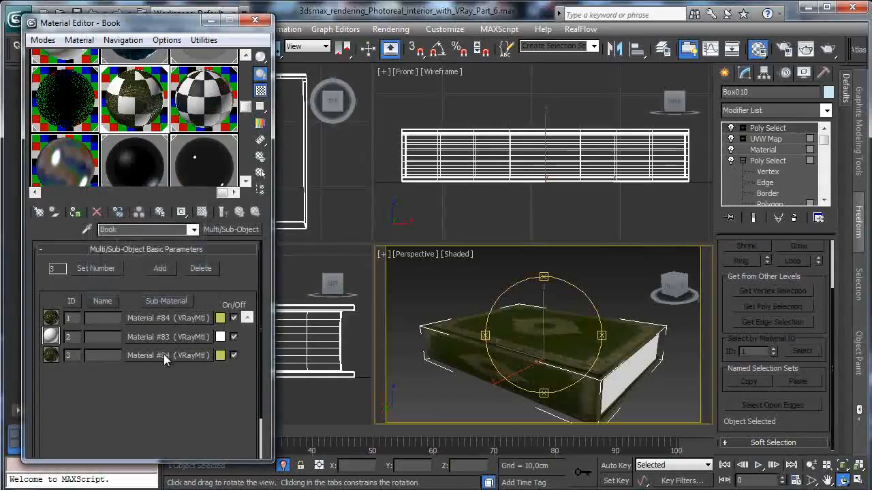
- Crop the ID 3 sub-material's diffuse bitmap to the book spine, at U about 0,416 and width about 0,158
click(164, 355)
click(201, 267)
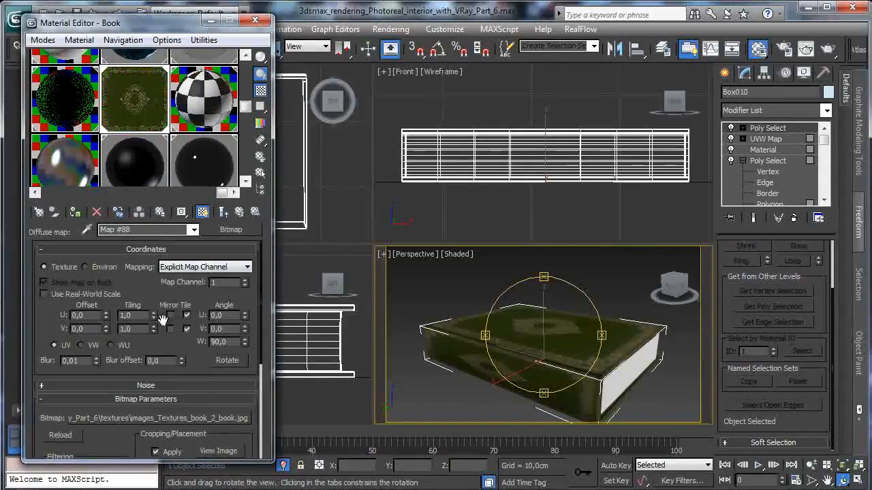
click(238, 451)
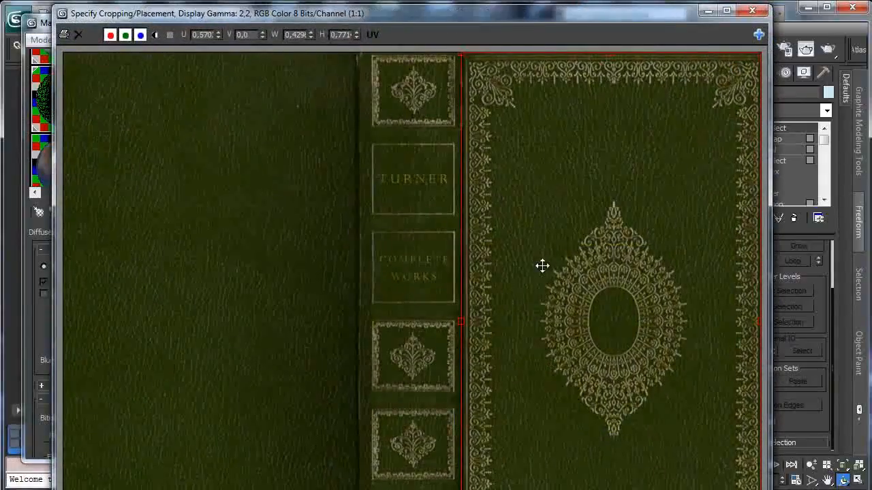
drag(437, 239, 436, 239)
drag(653, 320, 464, 305)
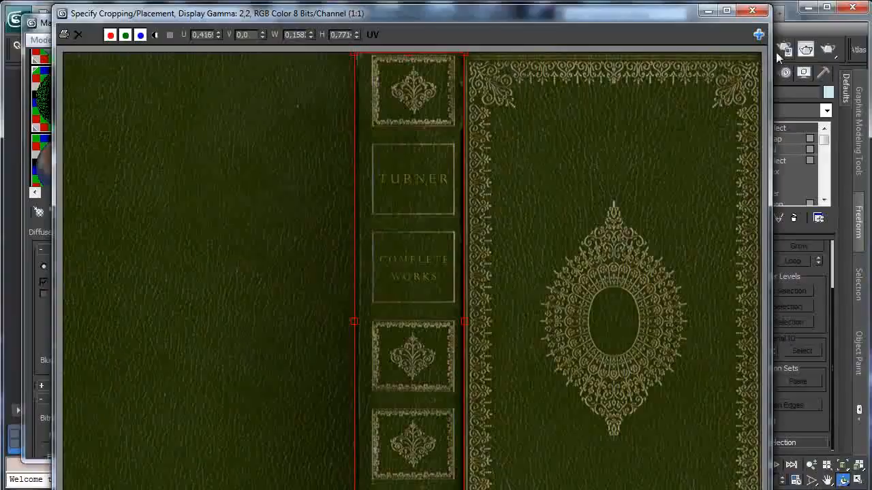
click(752, 10)
- Set the map channel of the ID 3 sub-material's diffuse spine bitmap to 2
right_click(228, 229)
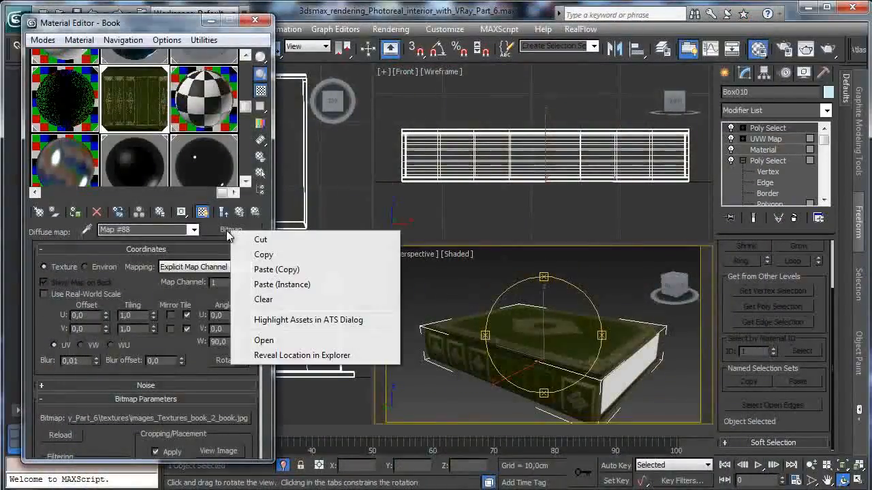
click(284, 254)
click(239, 213)
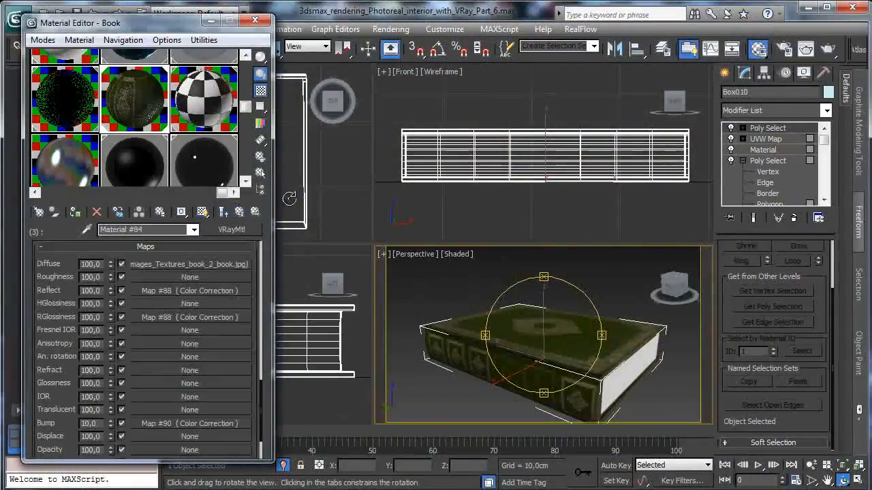
click(196, 274)
drag(214, 375, 206, 288)
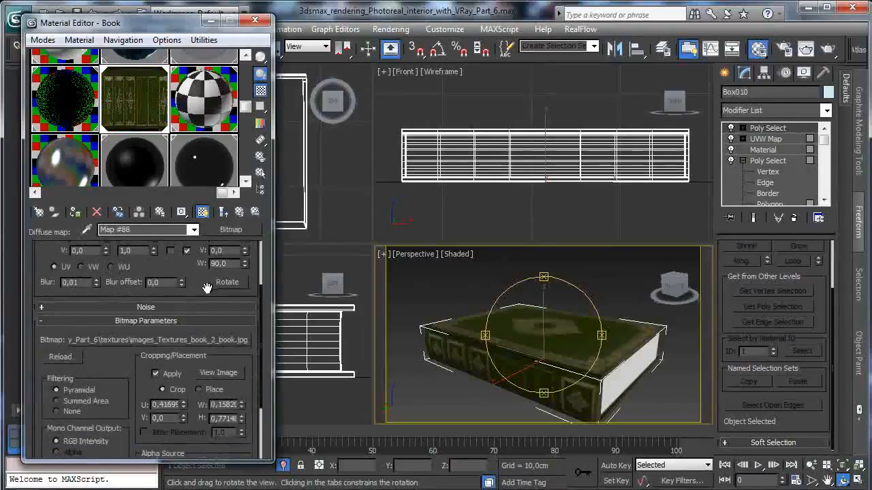
scroll(197, 273, up, 3)
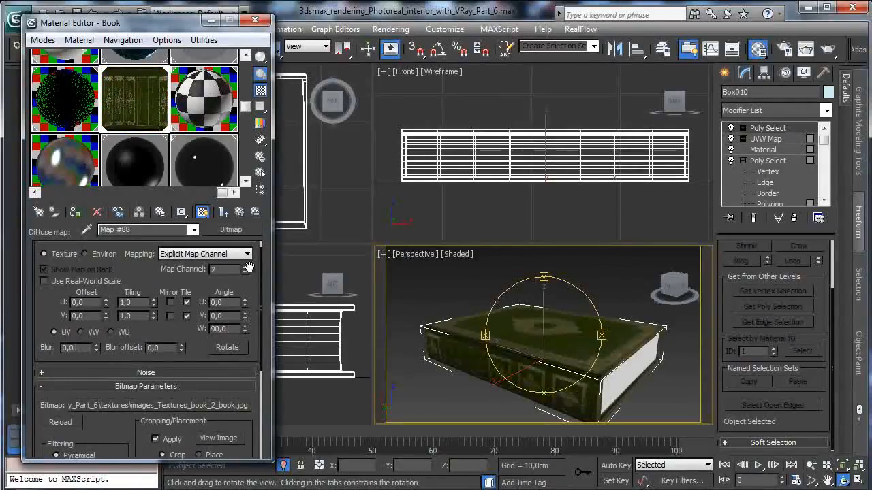
- Copy the spine diffuse bitmap and paste it as a copy into the reflection map's Color Correction
right_click(230, 234)
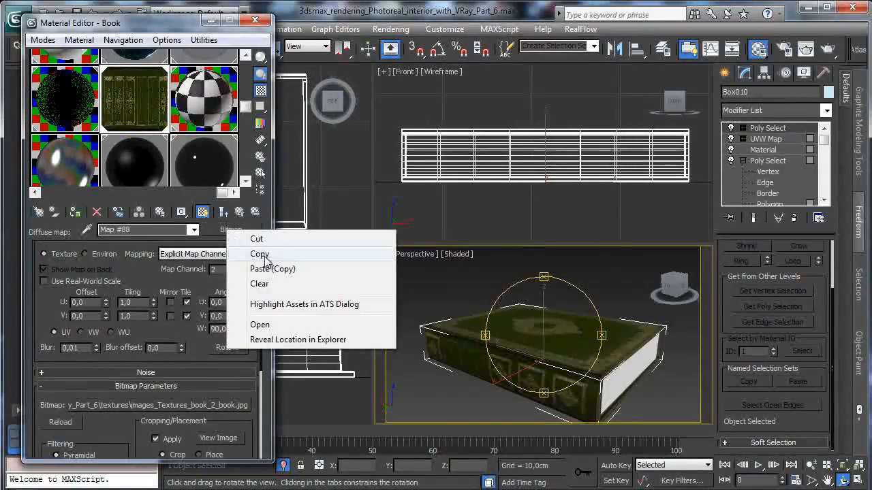
click(258, 254)
click(222, 212)
click(205, 293)
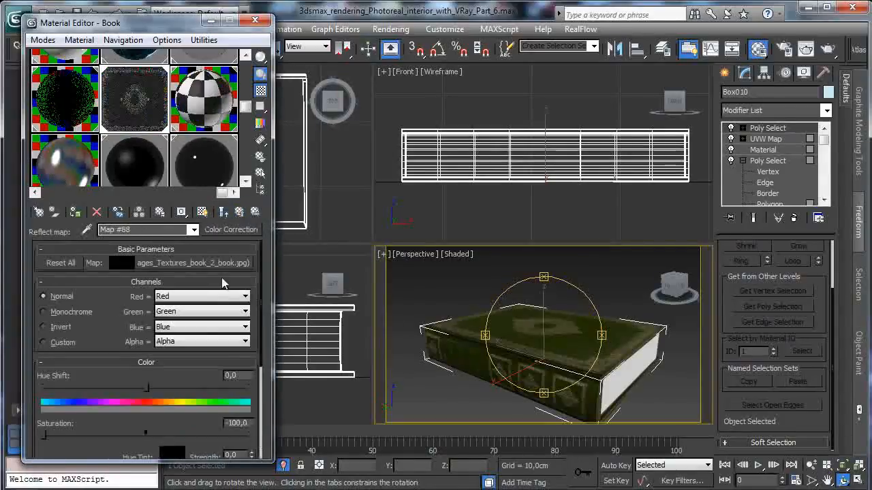
right_click(206, 262)
click(247, 297)
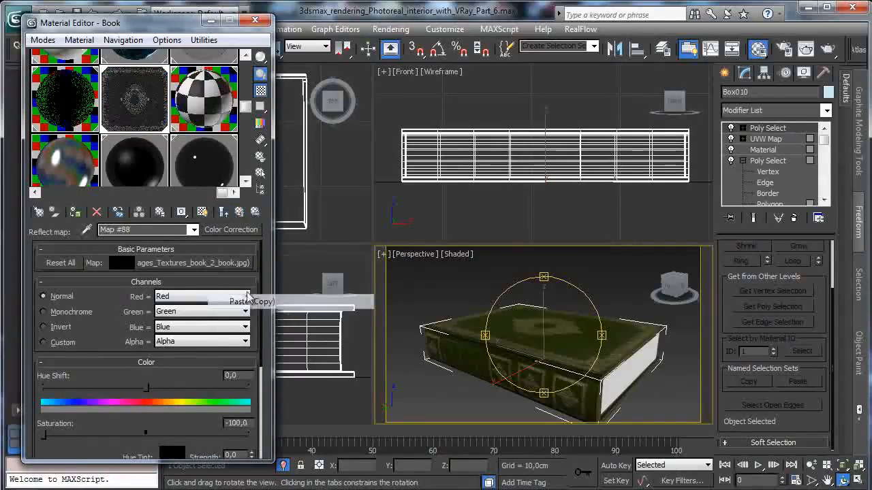
click(240, 213)
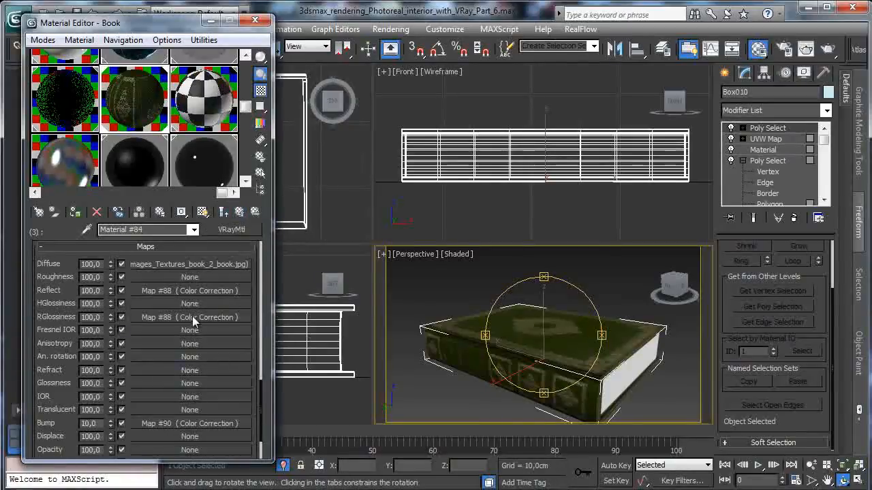
- Paste a copy of the spine bitmap into the reflection glossiness map's Color Correction
click(192, 318)
right_click(218, 263)
click(235, 302)
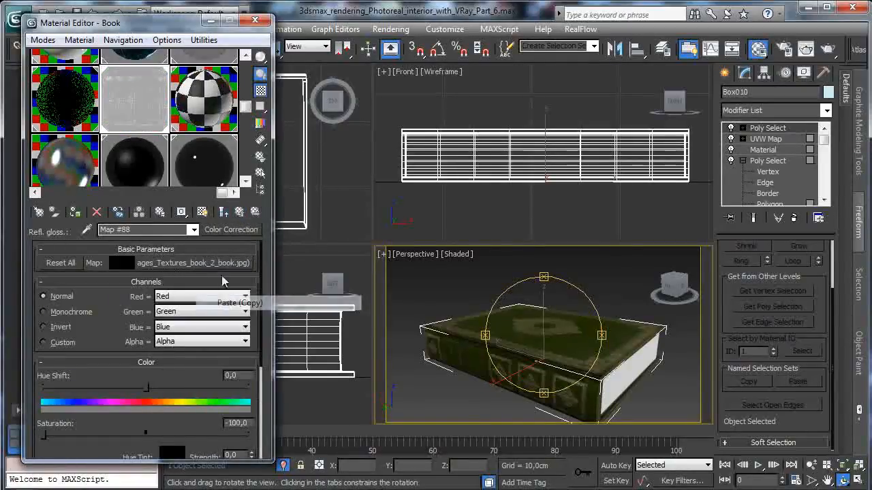
click(238, 213)
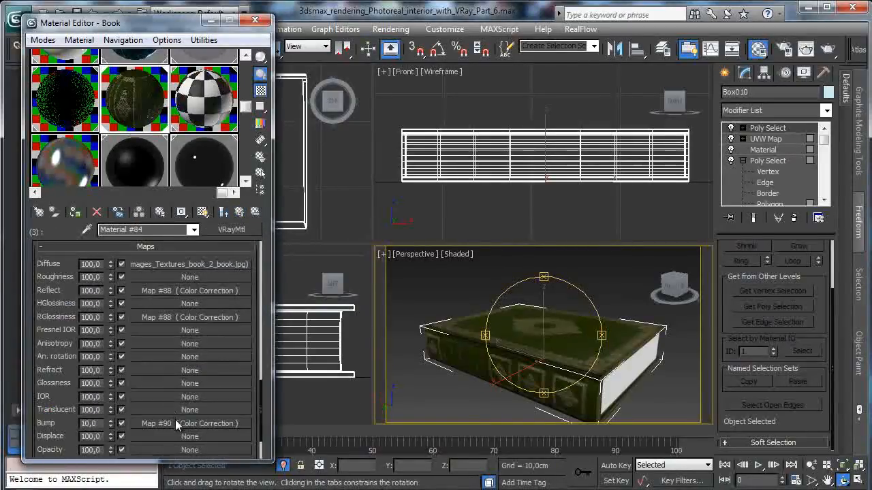
- Paste a copy of the spine bitmap into the bump's Color Correction, adjust its blur, and return to the Book multi-material
click(175, 423)
right_click(204, 264)
click(245, 303)
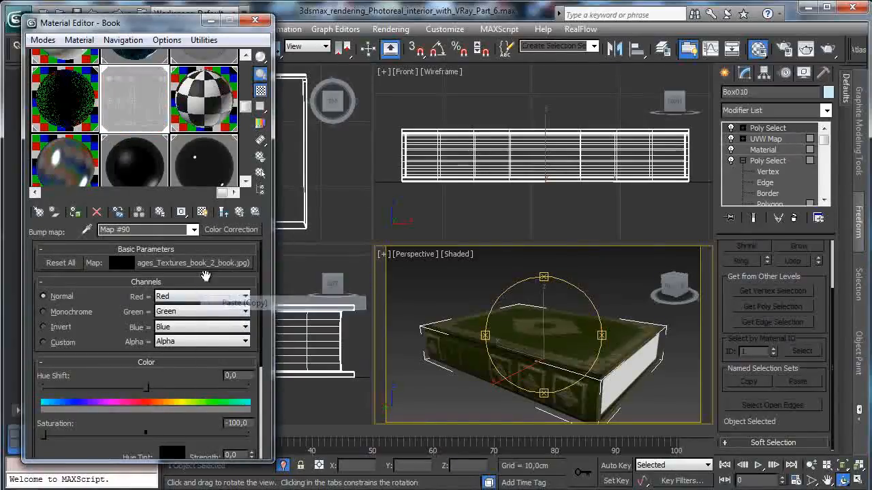
click(187, 265)
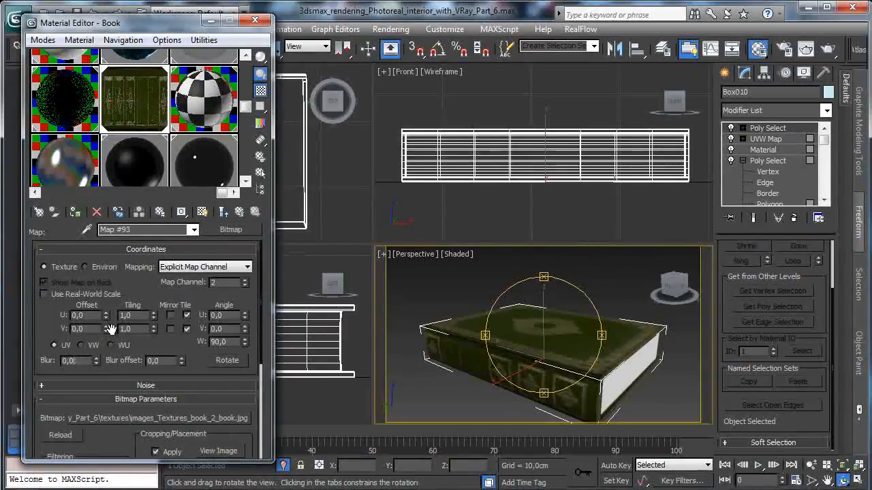
key(Return)
click(238, 213)
drag(90, 26, 77, 51)
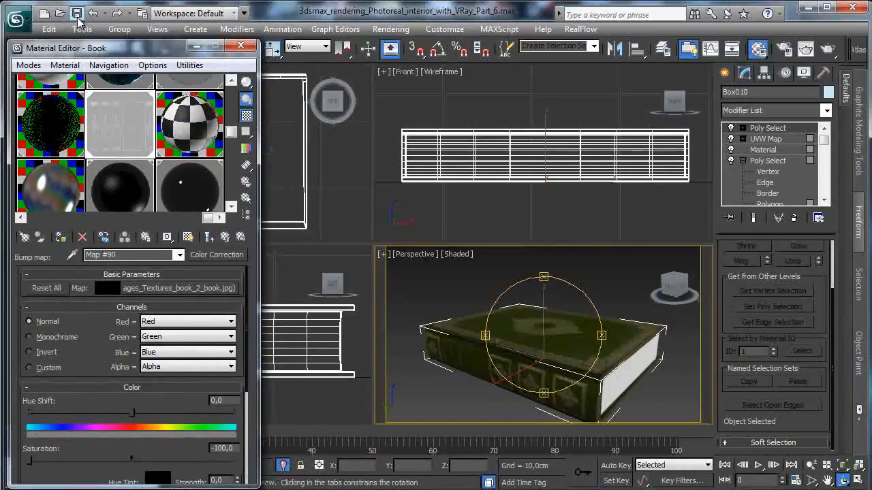
click(224, 236)
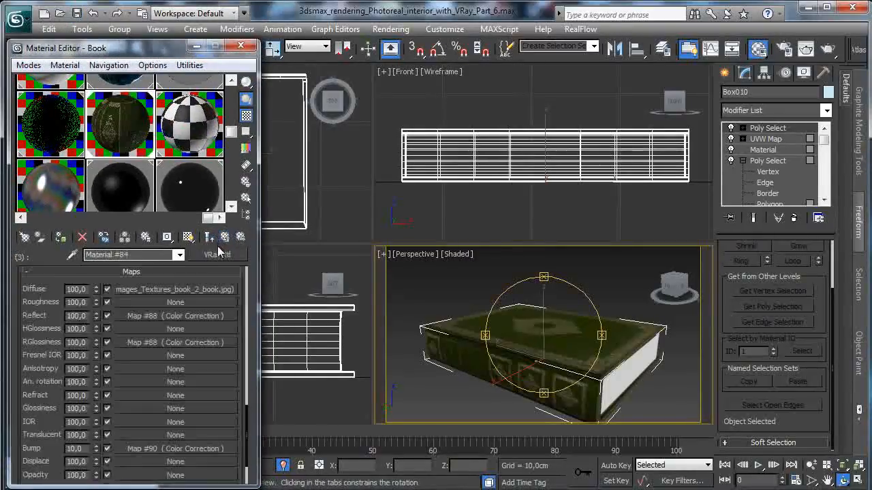
click(231, 240)
- Load images_Textures_book_2_book.jpg as a Bitmap into the diffuse slot of the pages sub-material, ID 2
click(145, 354)
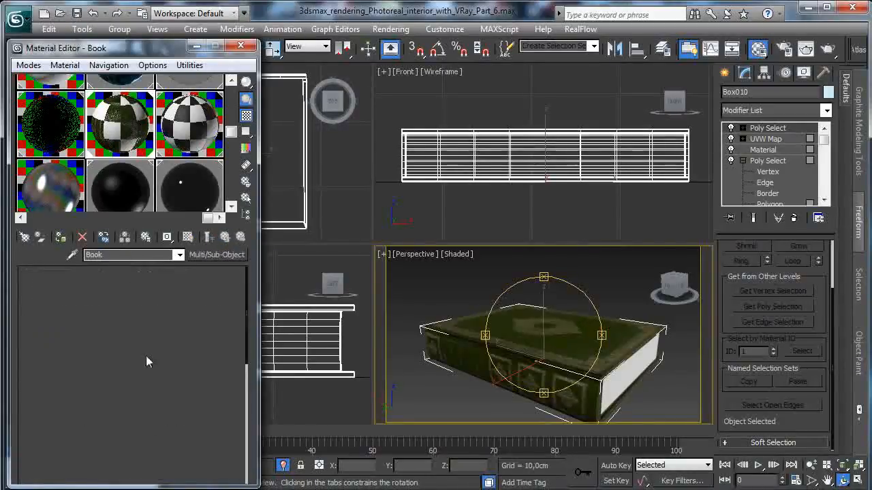
click(133, 346)
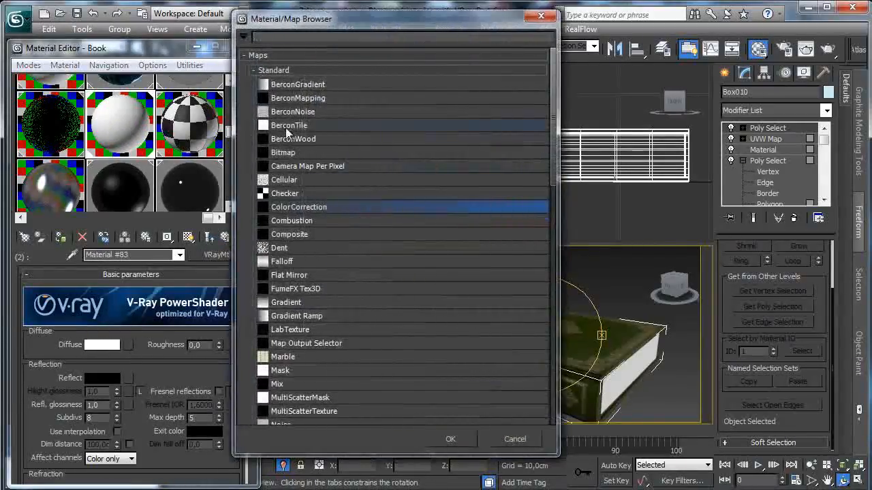
double_click(320, 152)
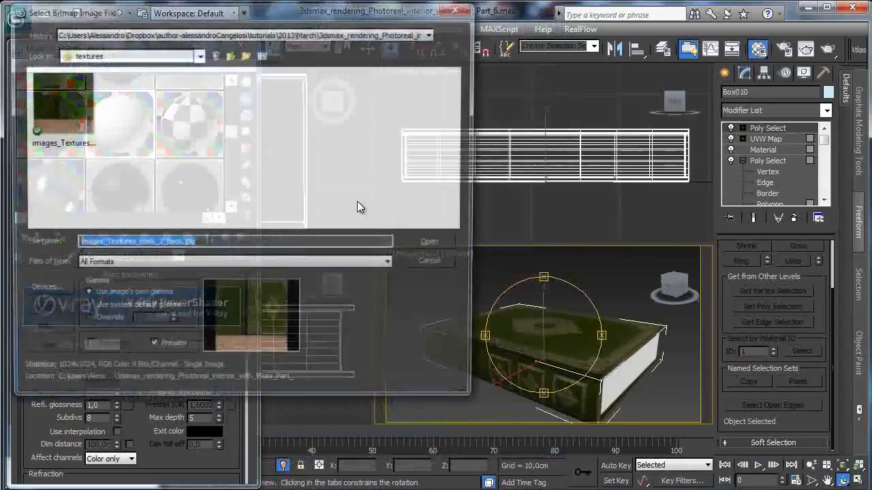
click(434, 244)
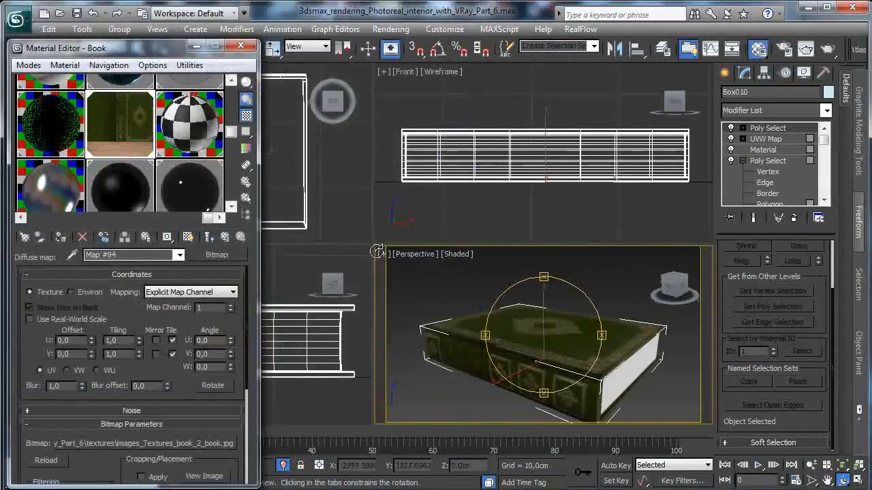
- Crop the pages bitmap to the wood-grain strip, at V about 0,769 and height about 0,230, and apply the cropping
click(204, 476)
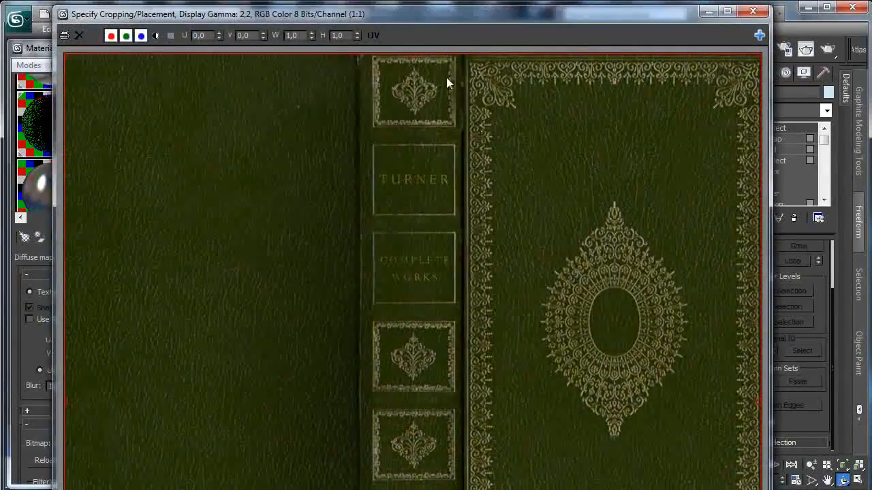
scroll(520, 267, down, 1)
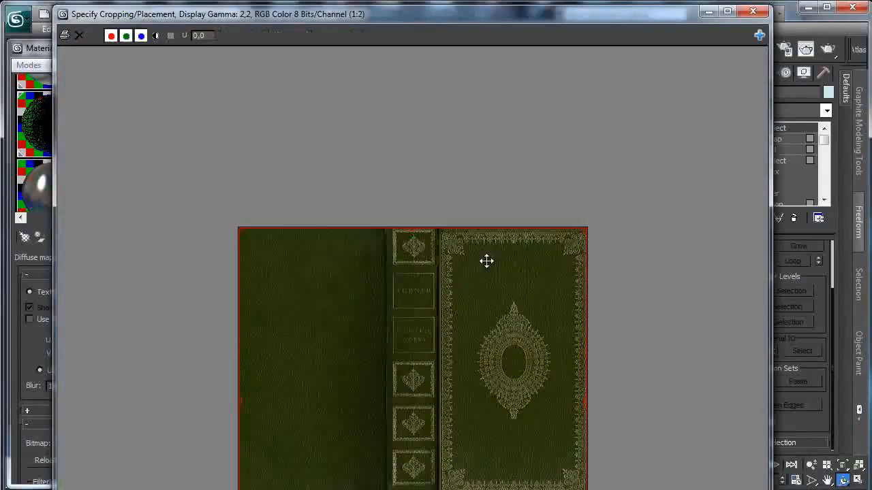
drag(771, 489, 667, 448)
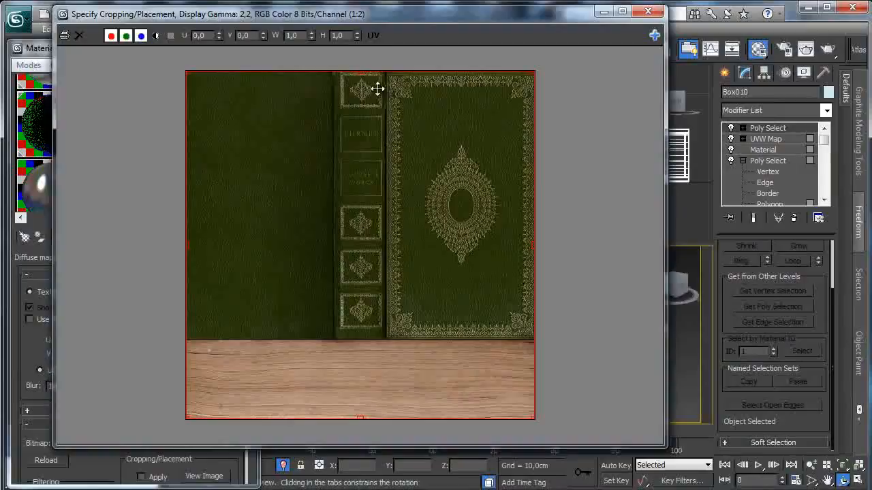
drag(361, 71, 295, 340)
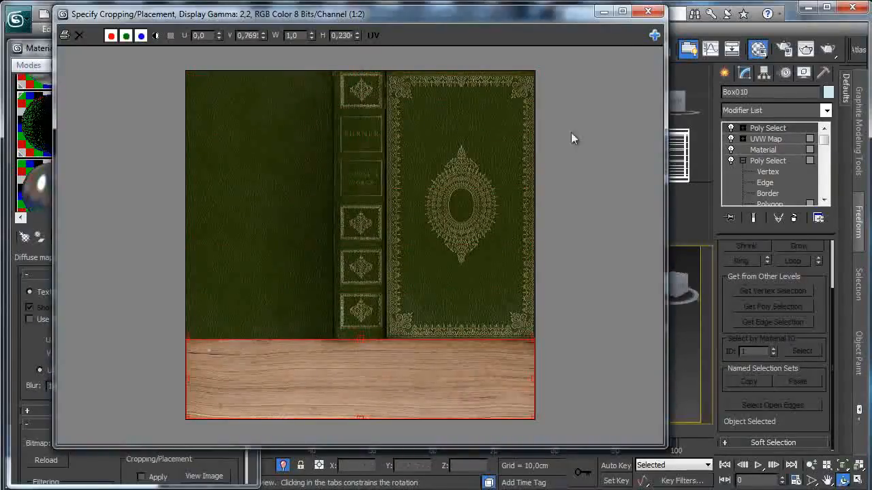
click(648, 13)
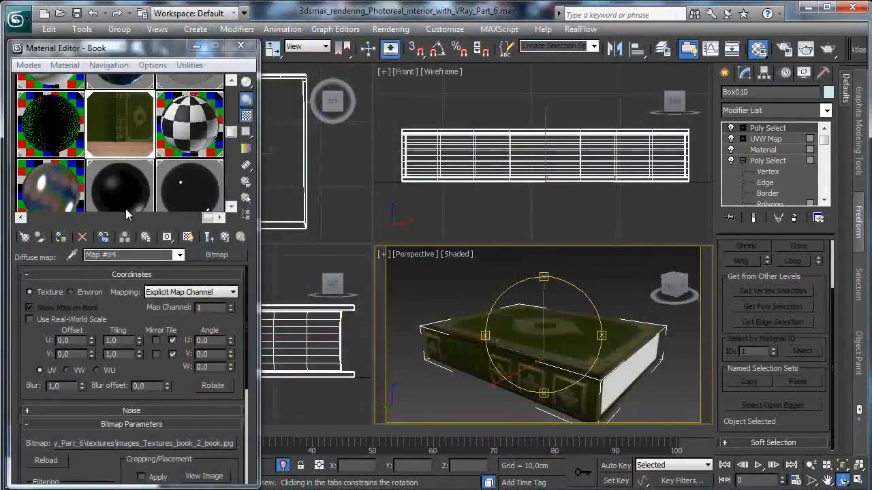
click(157, 476)
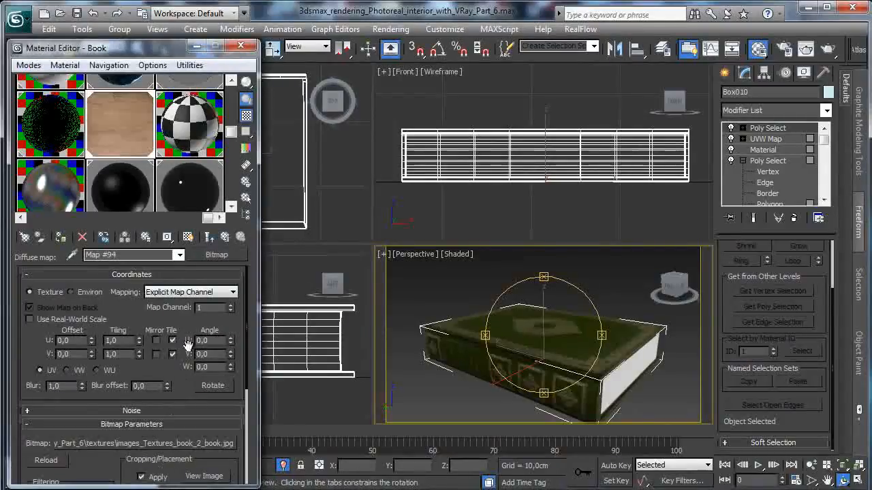
- Set the pages bitmap's blur to 0,01, show it in the viewport, and inspect the page edges in the maximized Perspective view
click(188, 237)
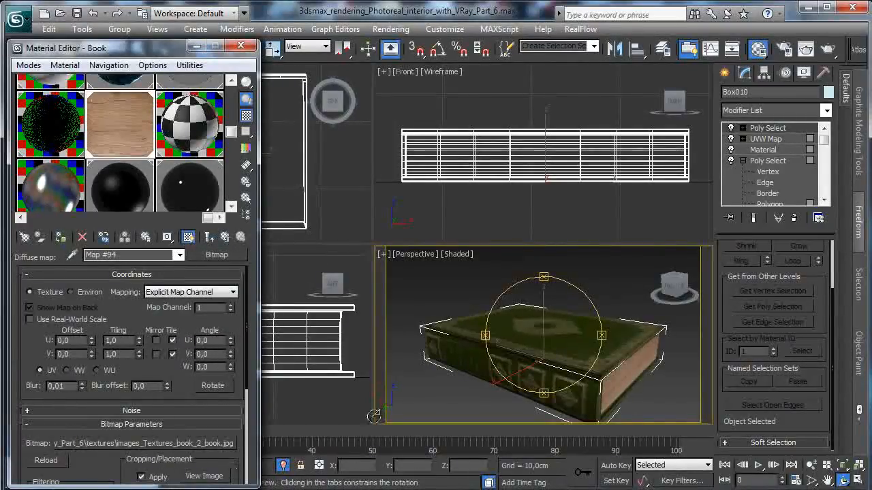
click(858, 481)
drag(359, 250, 293, 254)
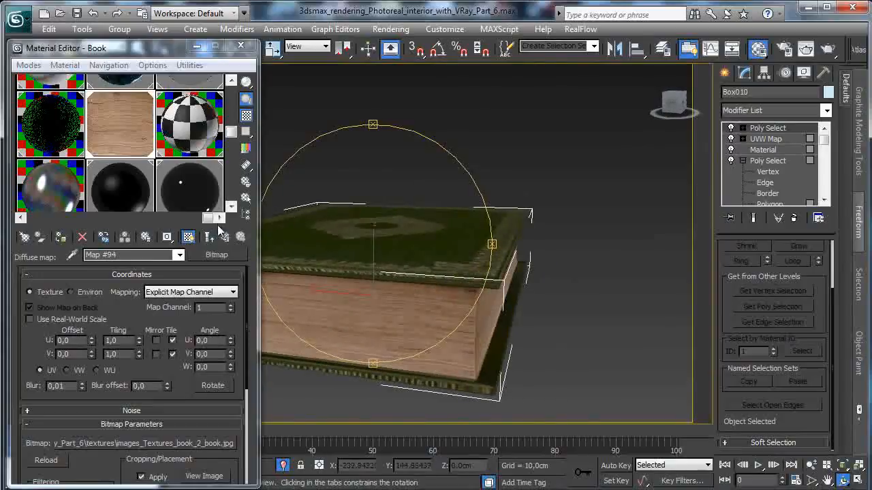
- Copy the pages' diffuse bitmap into the reflection slot as an independent copy and enable Fresnel reflections
click(210, 237)
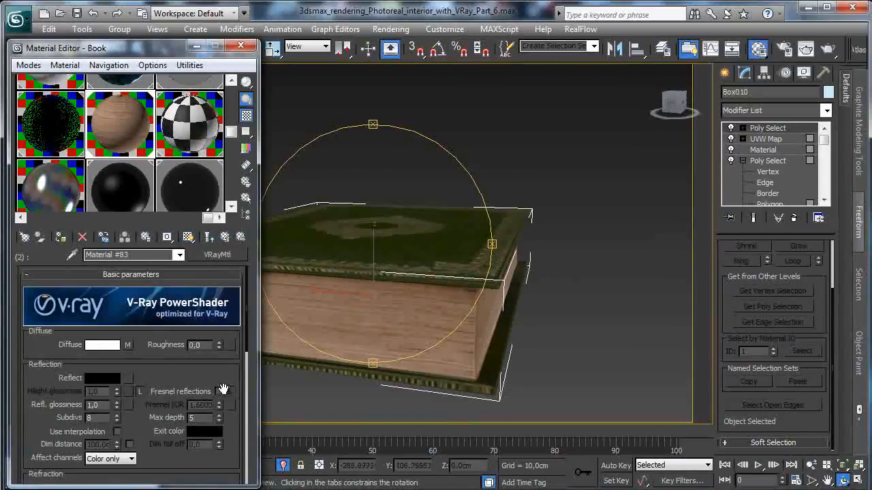
drag(127, 348, 128, 378)
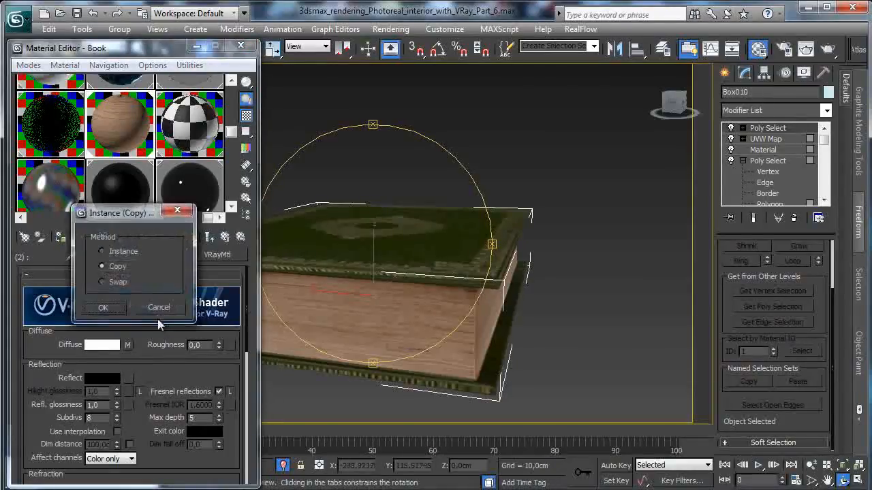
click(112, 308)
click(127, 378)
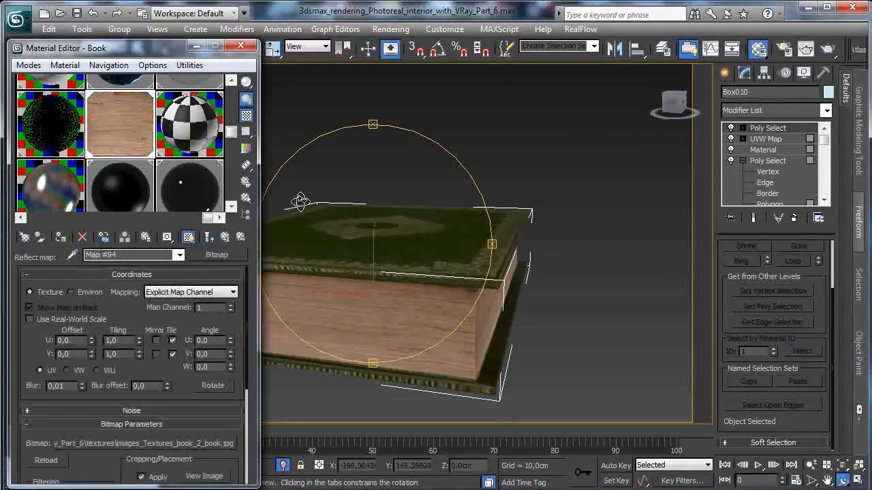
- Wrap the pages' reflection bitmap in a Color Correction map with saturation -100,0, and set the reflection glossiness to 0,68
click(216, 254)
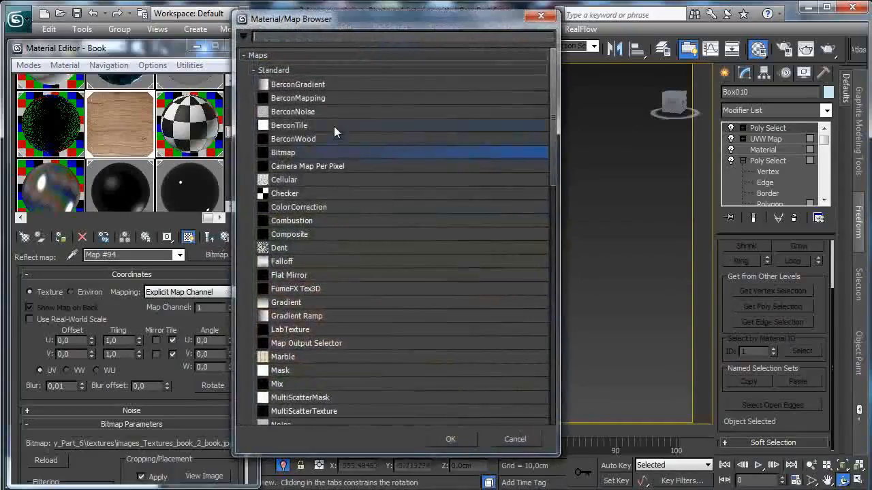
double_click(306, 208)
click(103, 300)
drag(125, 464, 29, 464)
scroll(136, 331, down, 3)
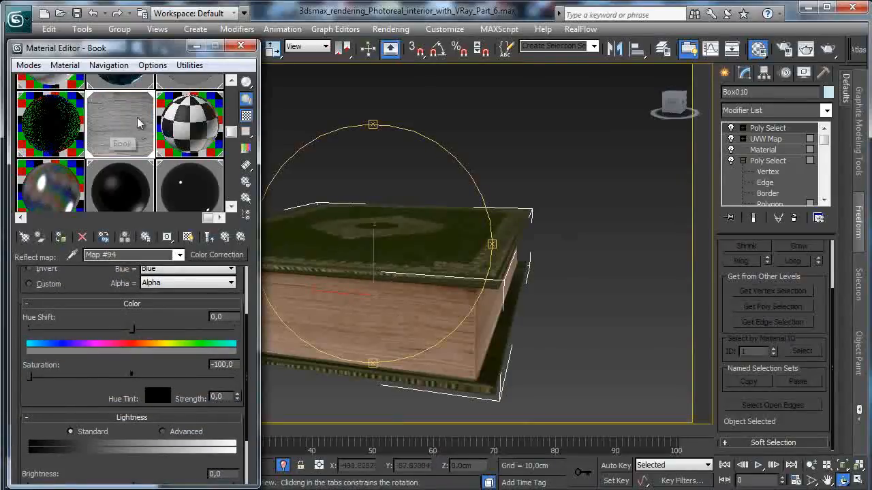
click(225, 237)
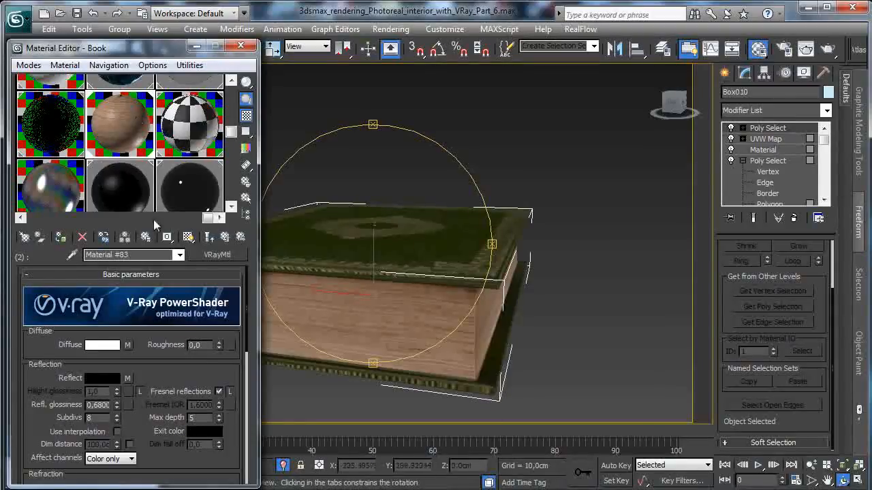
- Paste an independent copy of the pages' reflection Color Correction map into the bump slot
scroll(183, 369, down, 5)
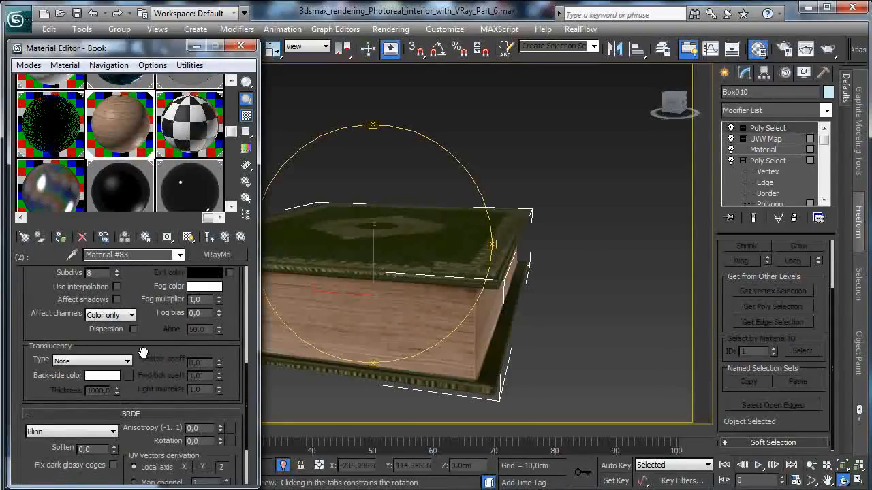
drag(160, 346, 147, 146)
click(132, 435)
right_click(150, 289)
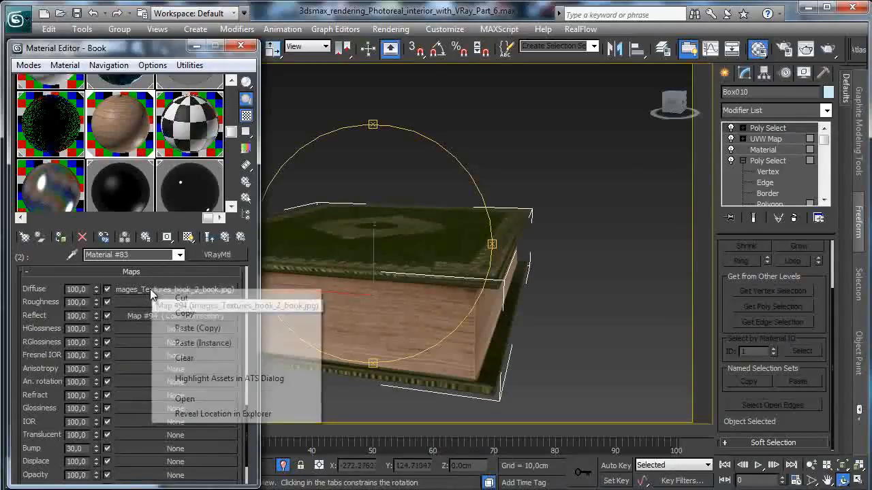
right_click(125, 316)
click(154, 333)
right_click(135, 452)
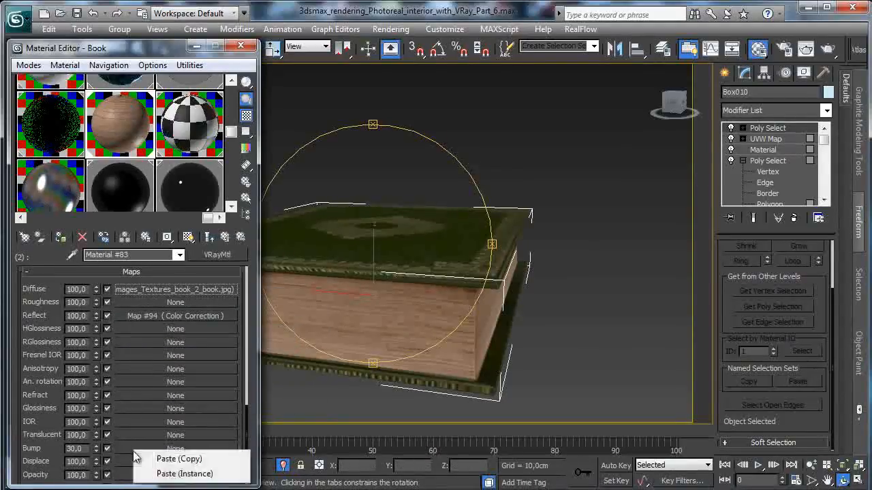
click(167, 459)
- Set the blur of the bitmap inside the pages' bump Color Correction to 0,5 and return to the pages sub-material
click(135, 449)
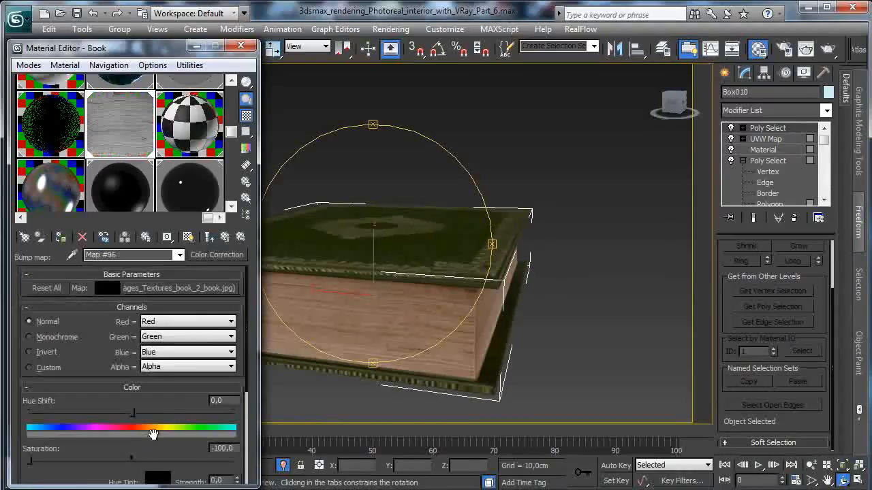
click(163, 288)
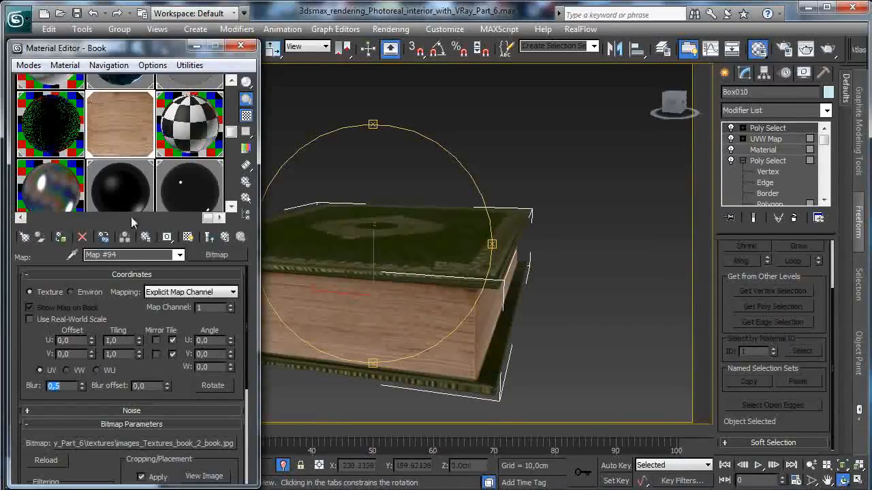
click(215, 239)
click(215, 240)
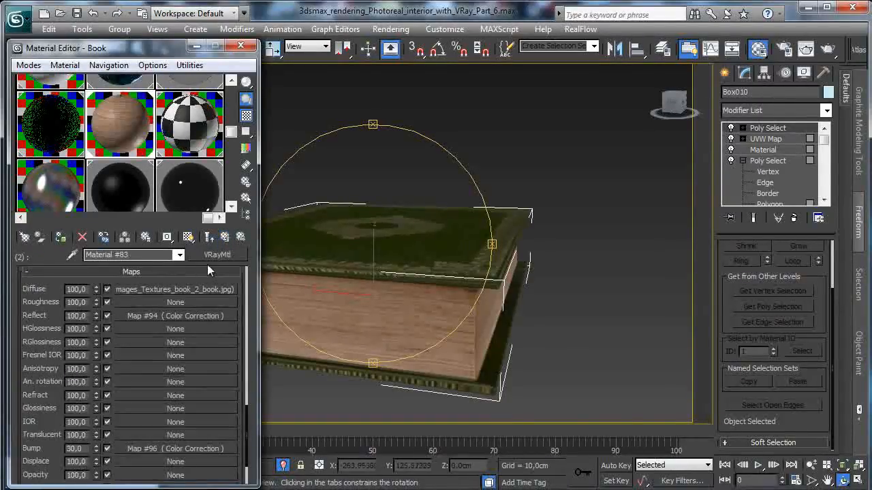
- Close the Material Editor, switch the Perspective viewport to VRayPhysicalCamera003, and restore the four-viewport layout
click(240, 45)
mouse_move(345, 248)
mouse_down()
mouse_move(437, 257)
mouse_move(419, 387)
mouse_up()
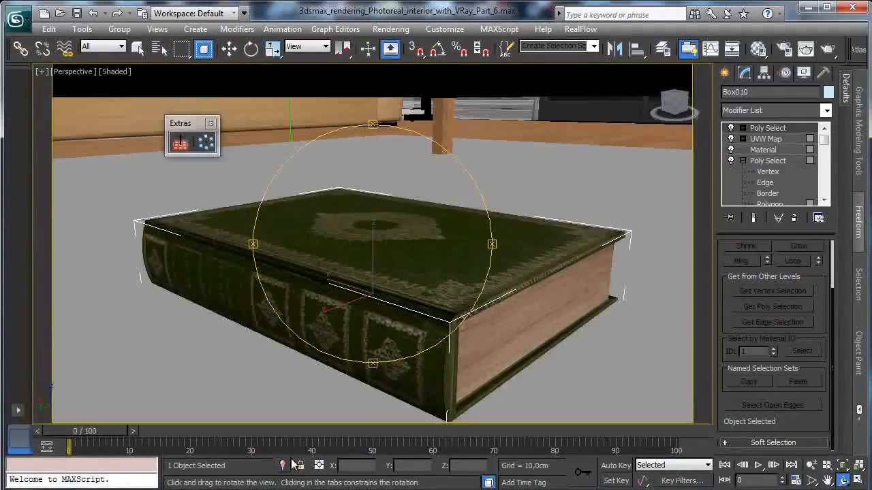
click(76, 71)
mouse_move(114, 85)
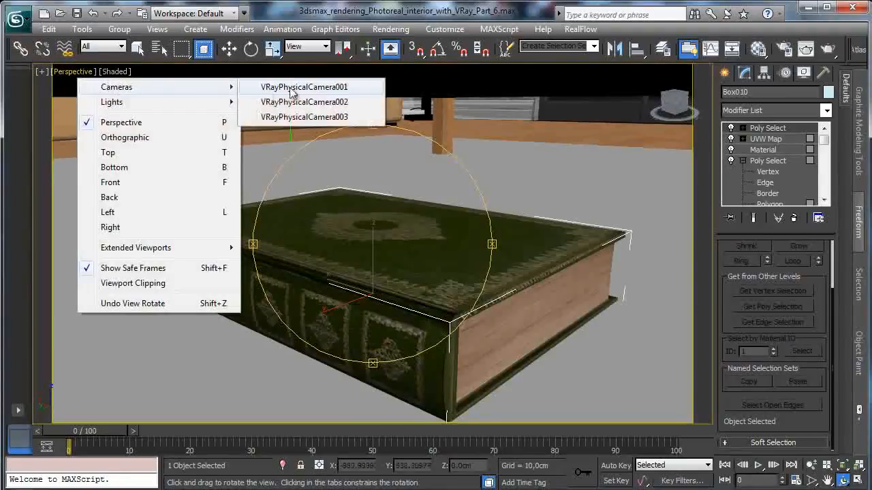
click(310, 117)
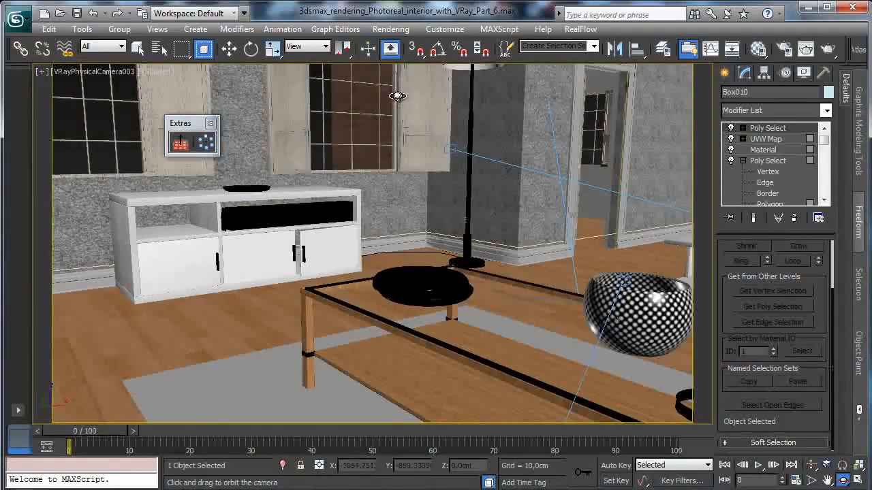
key(alt+w)
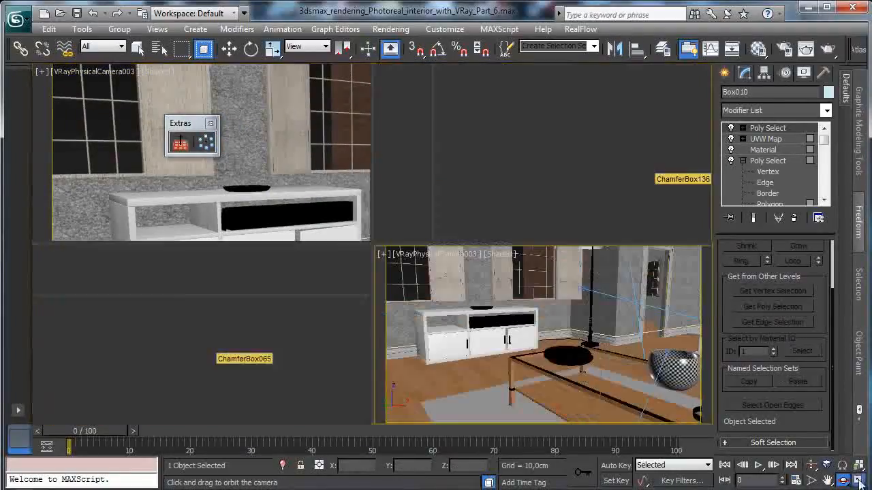
- Move the book up from the floor to near the coffee table's top, at Z about 44,88
click(230, 49)
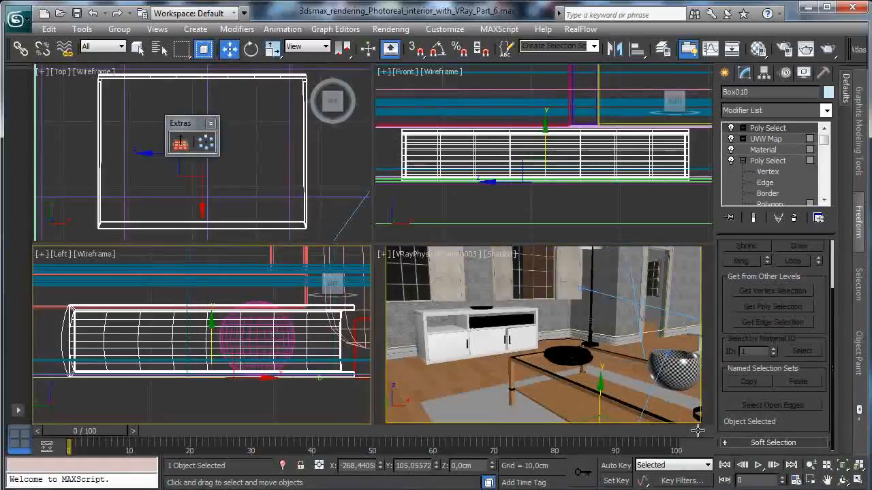
click(810, 465)
drag(213, 321, 213, 395)
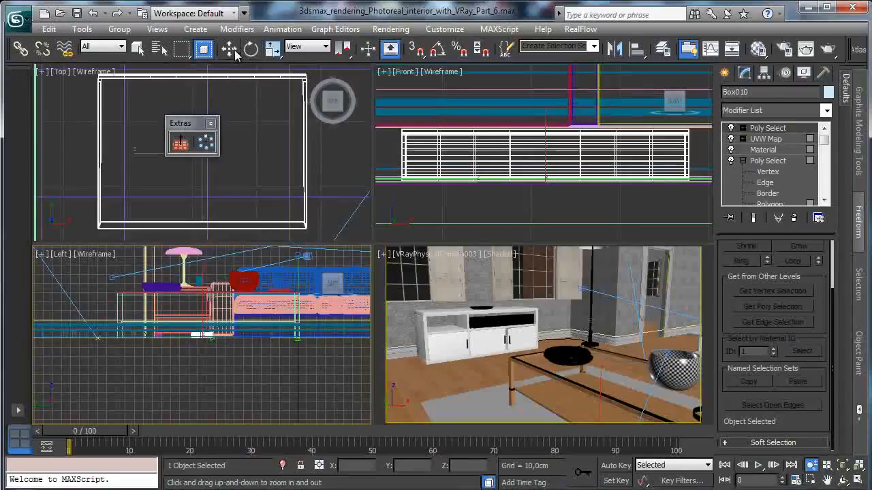
click(230, 49)
right_click(193, 299)
click(207, 313)
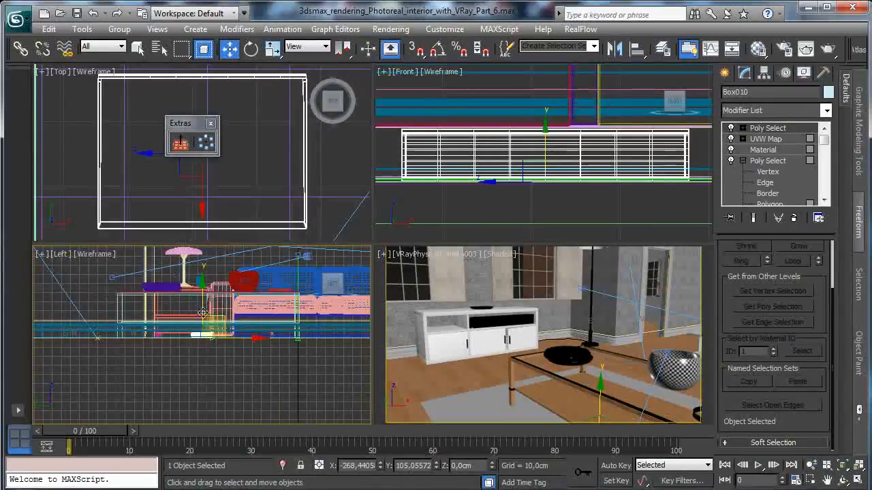
drag(204, 301, 207, 256)
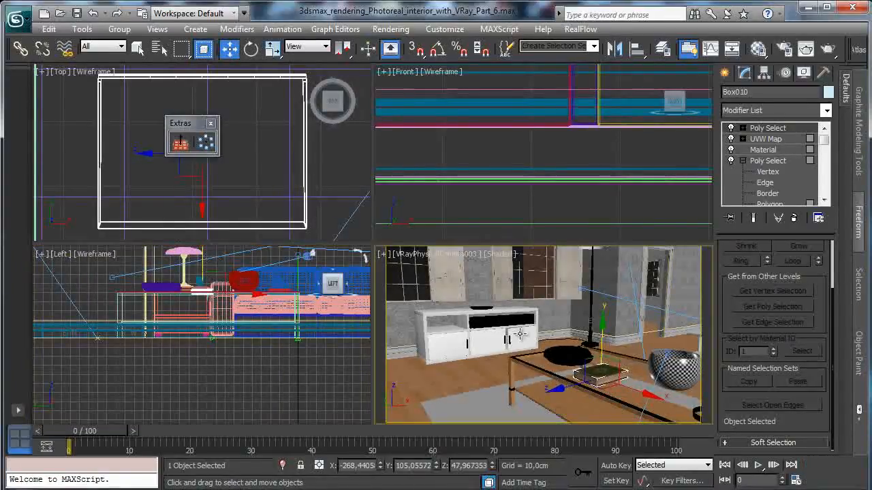
click(852, 481)
mouse_move(490, 287)
mouse_down()
mouse_move(484, 308)
mouse_move(486, 293)
mouse_up()
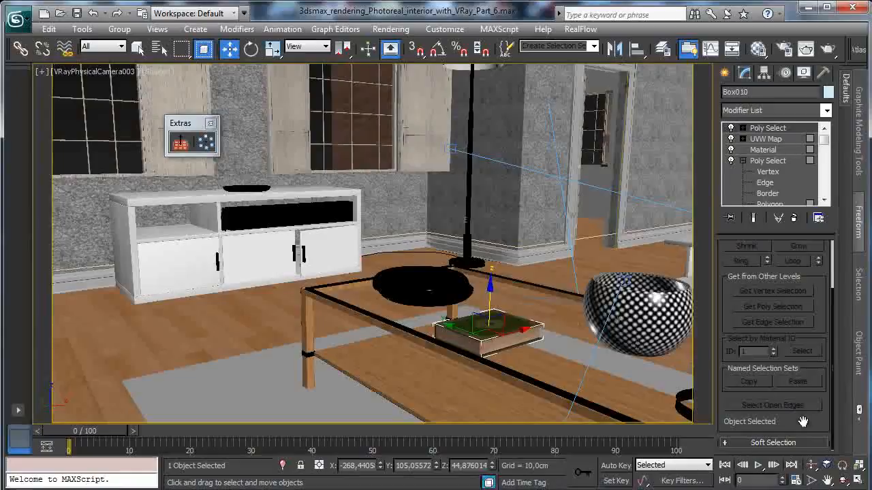
- Raise the book to rest on the tabletop at Z about 50,04, and rotate it about Z to roughly 108 degrees
click(858, 481)
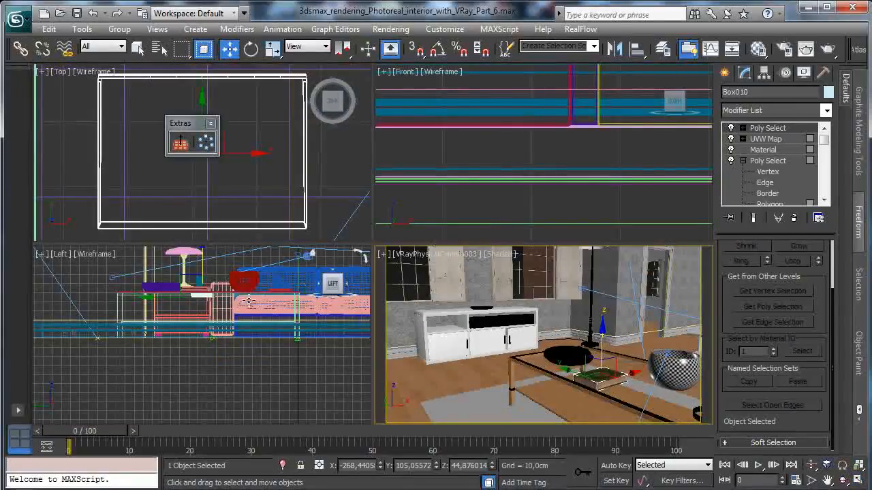
right_click(248, 301)
click(843, 466)
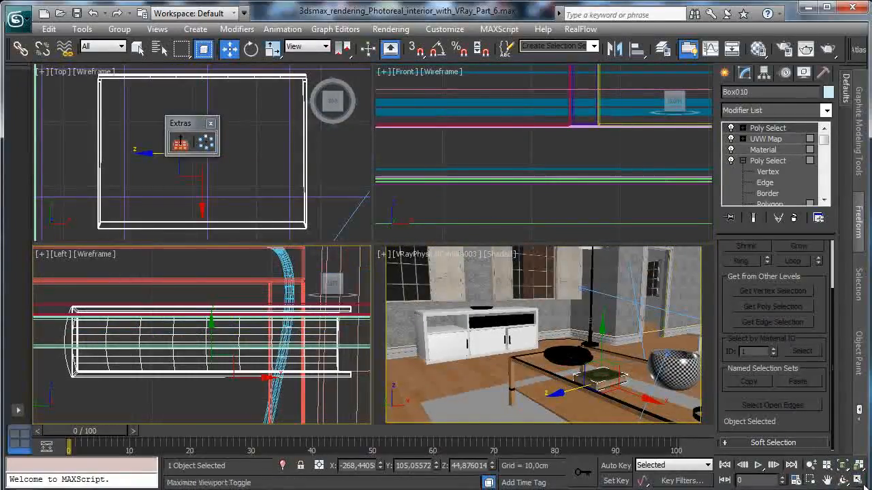
click(857, 481)
middle_drag(399, 299, 395, 146)
drag(395, 146, 387, 163)
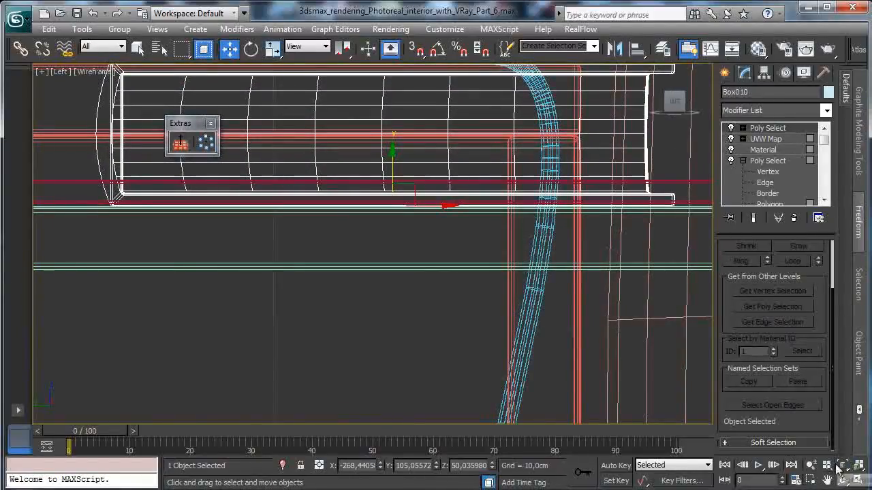
click(858, 481)
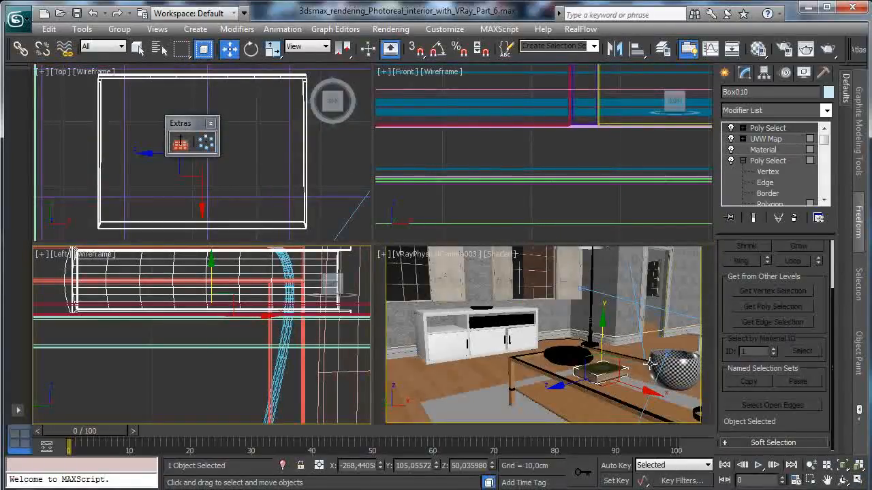
click(251, 49)
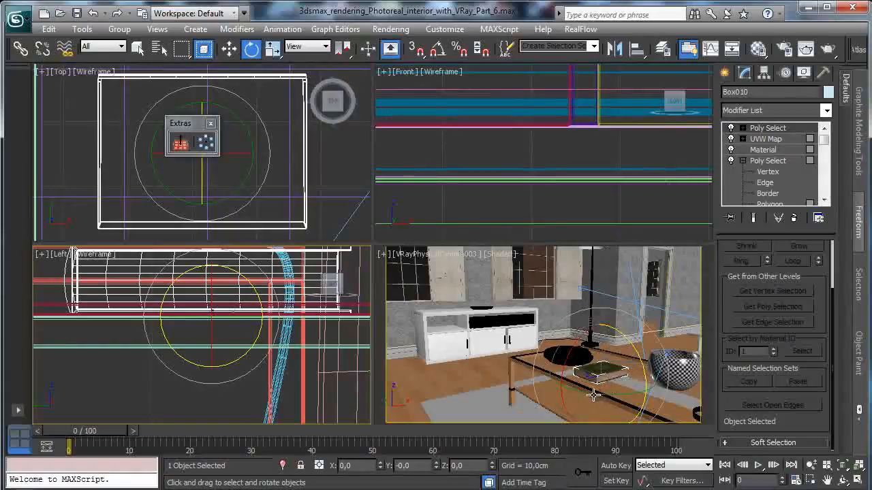
drag(593, 395, 737, 407)
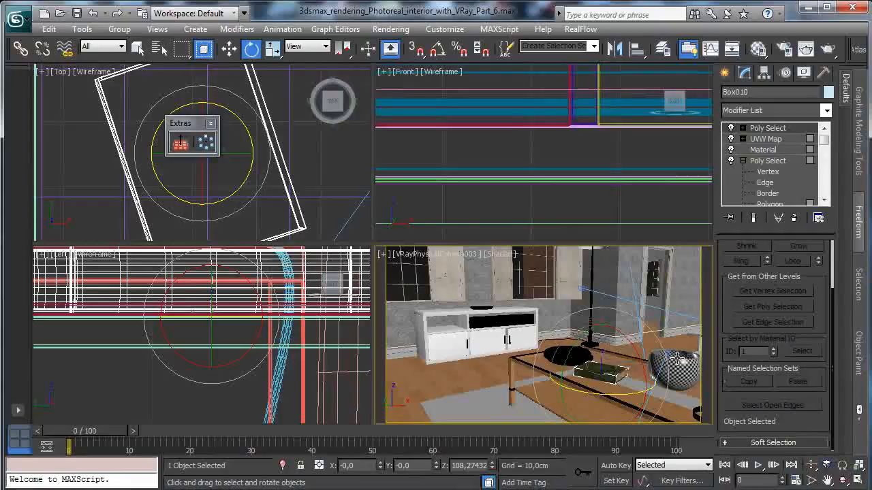
- Test-render the camera view with V-Ray, narrowing the render region to the book on the coffee table
click(807, 55)
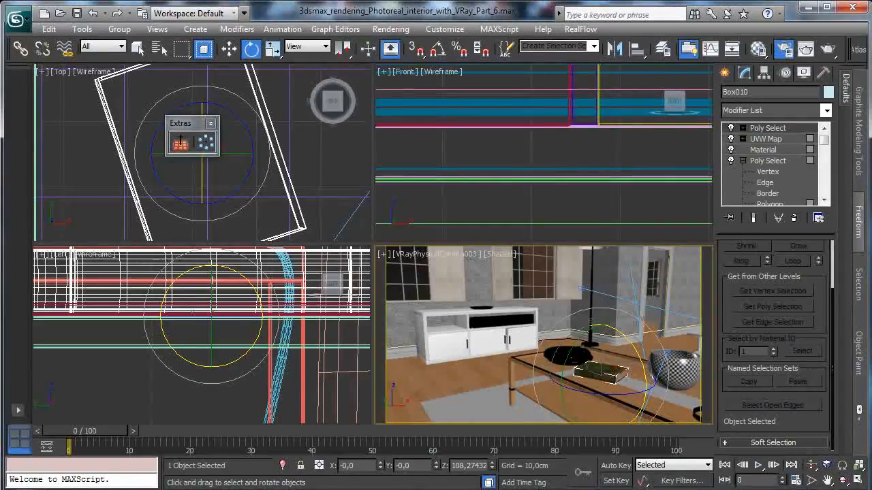
click(828, 49)
drag(573, 194, 316, 66)
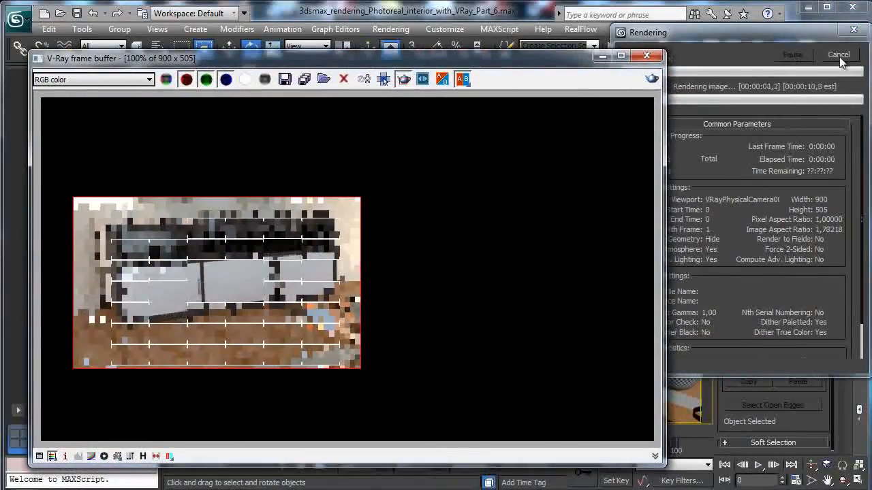
click(839, 55)
drag(293, 293, 555, 435)
click(650, 81)
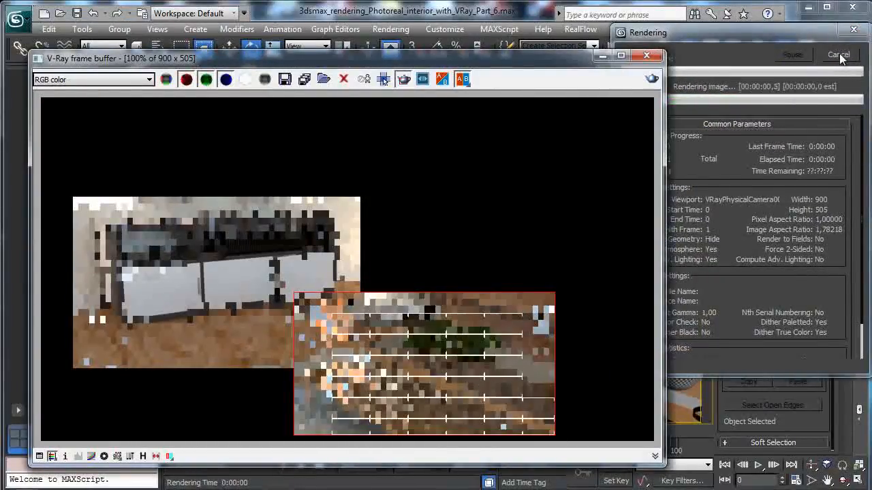
drag(383, 293, 536, 398)
click(650, 80)
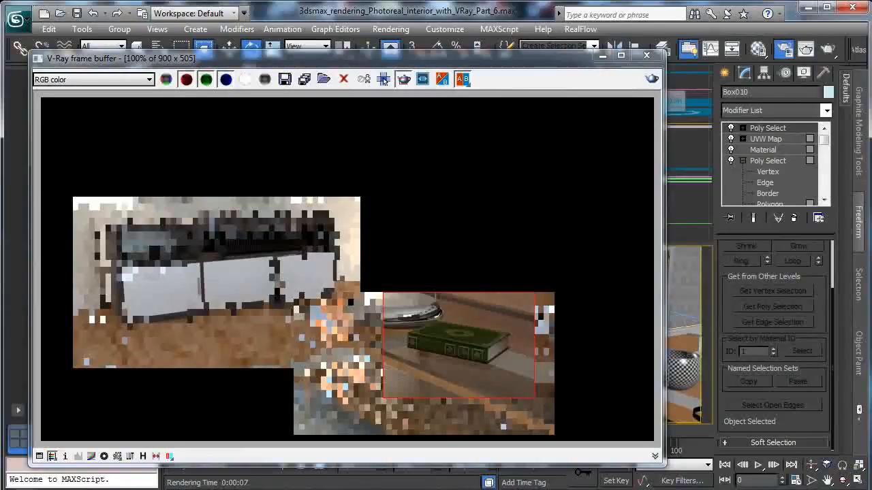
- Set the bump amount of the book's pages sub-material to 80
click(759, 48)
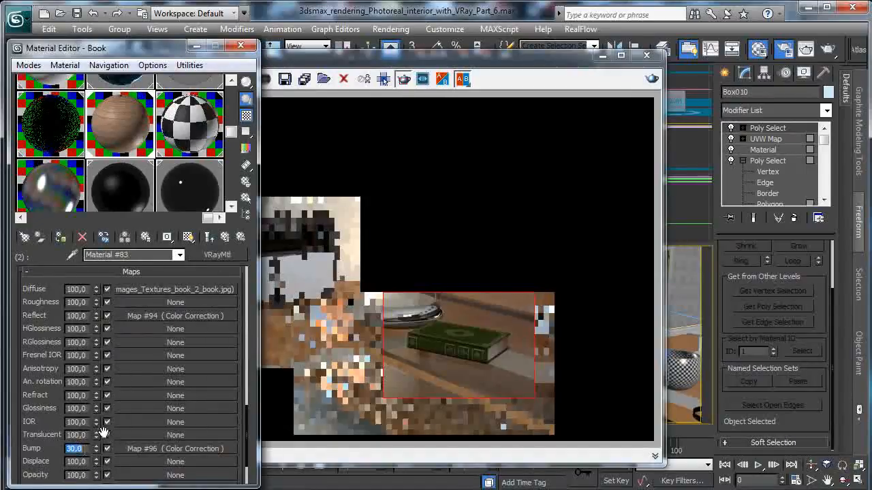
text(80)
key(Return)
- Raise the reflection map's brightness to about 31,56 and contrast to about 66,11 in the book's cover sub-material (ID 1)
click(217, 235)
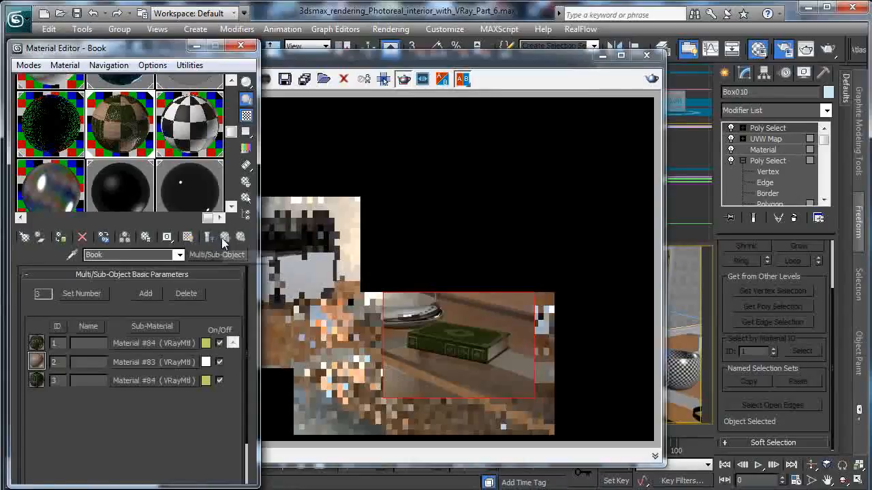
click(159, 341)
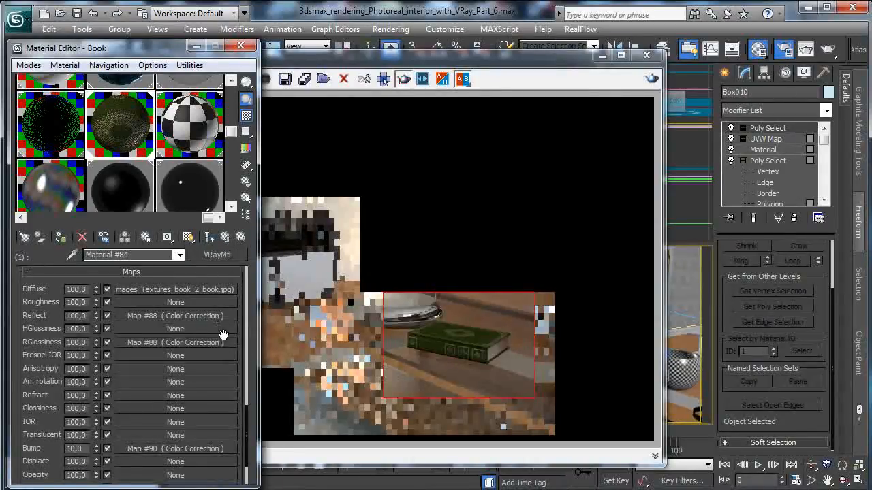
click(136, 316)
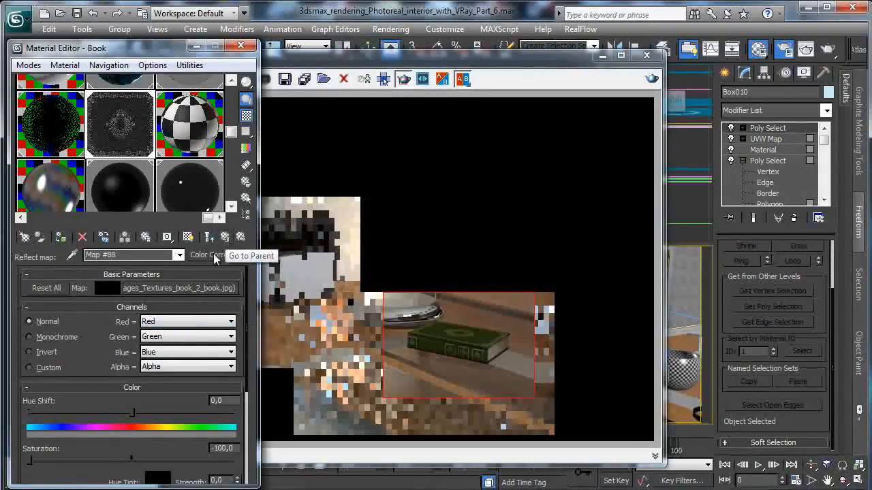
drag(104, 343, 121, 263)
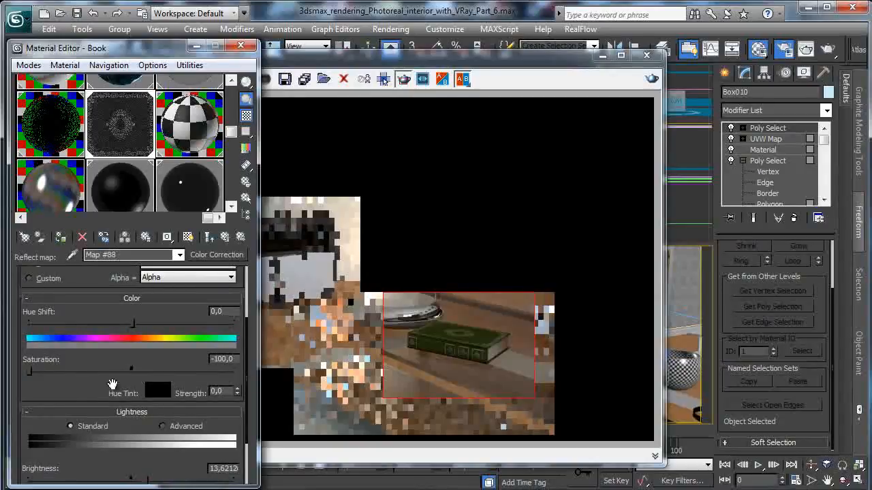
drag(85, 388, 89, 319)
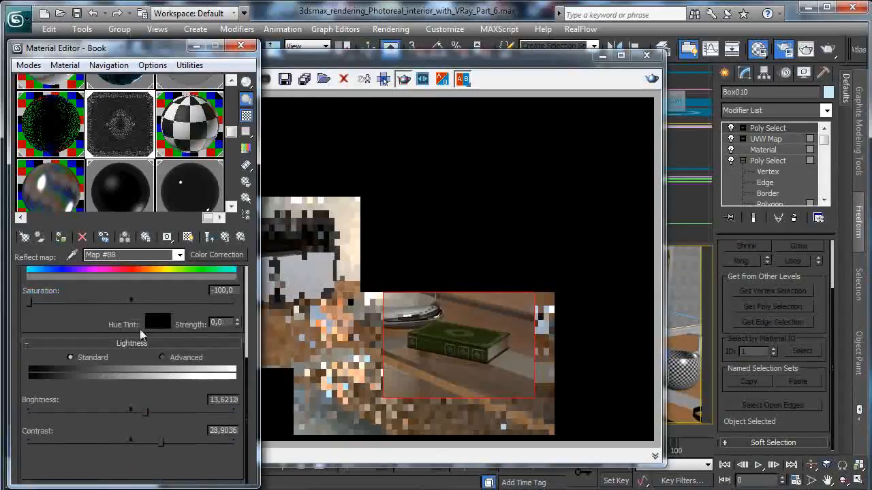
click(163, 413)
click(179, 443)
click(194, 442)
click(205, 444)
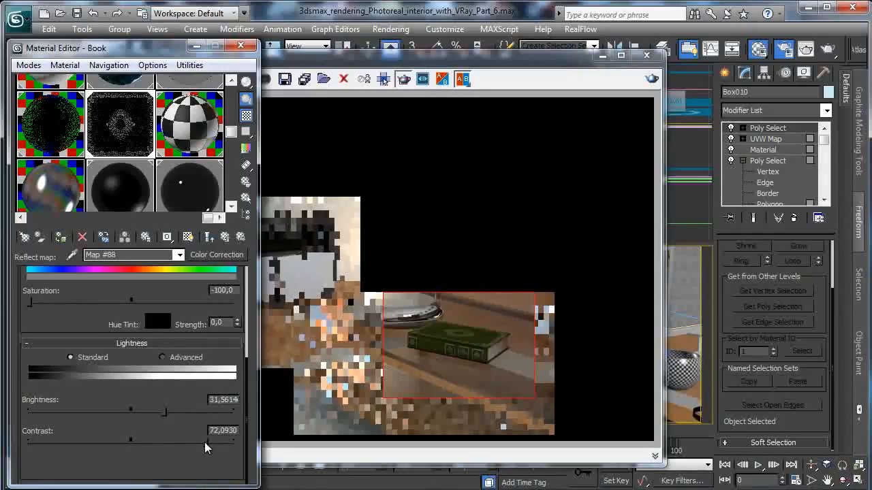
click(225, 237)
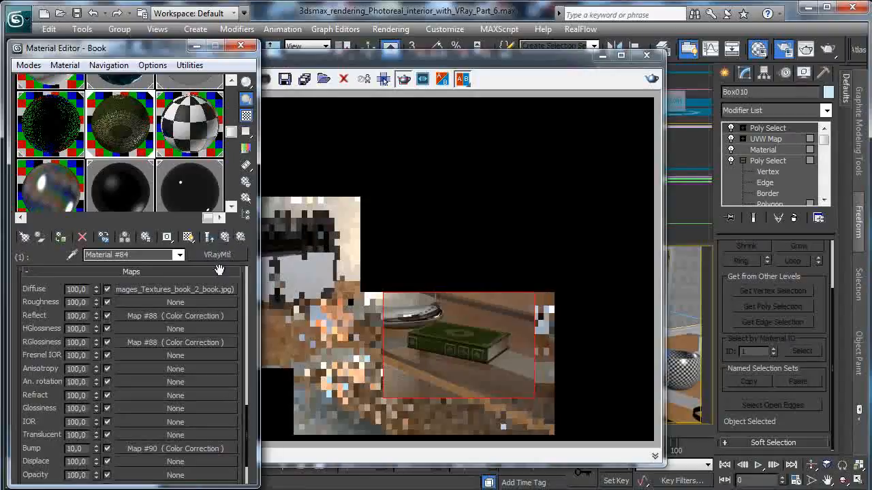
- Set the IOR of the book's cover sub-material (ID 1) to 6
scroll(239, 316, up, 5)
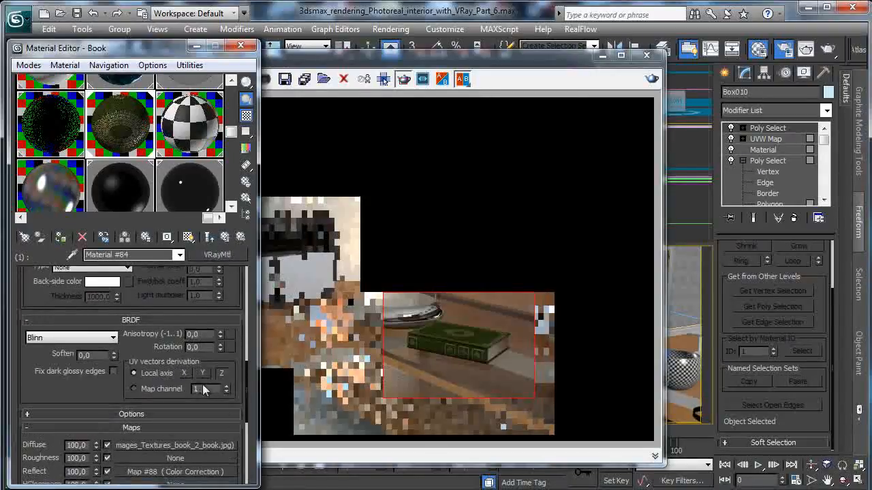
drag(169, 304, 167, 397)
drag(157, 331, 154, 392)
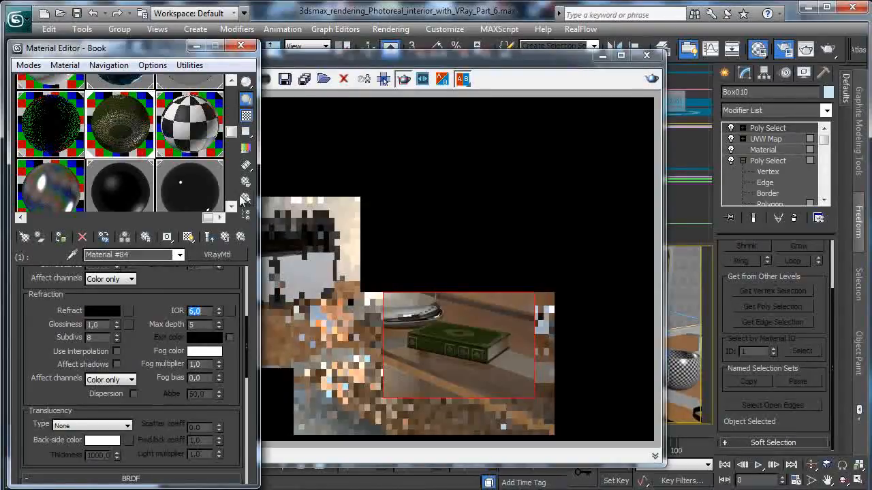
- Raise the reflection map's brightness to about 27,57 and contrast to about 54,82 in the book's spine sub-material (ID 3)
click(225, 237)
click(150, 378)
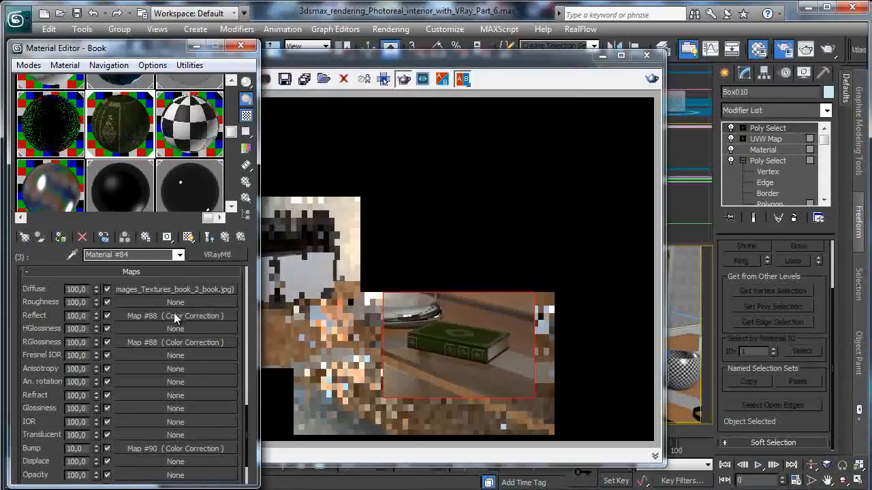
click(175, 316)
scroll(96, 357, down, 4)
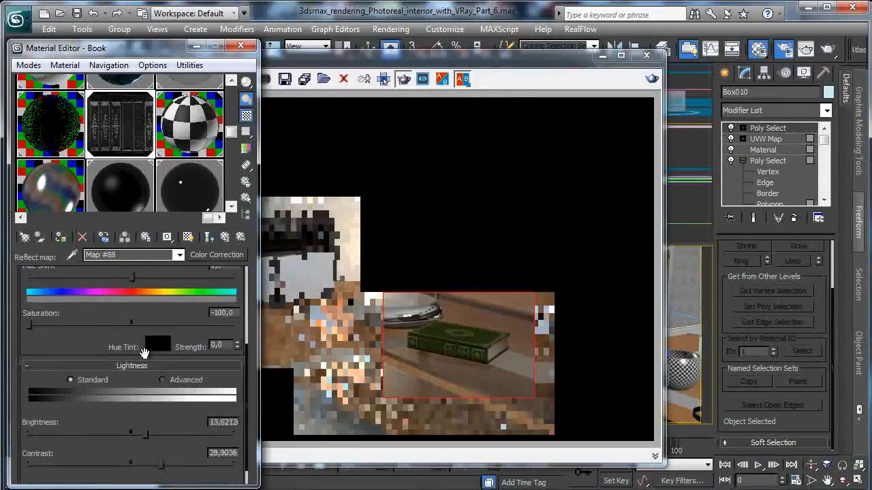
click(159, 434)
drag(174, 466, 184, 469)
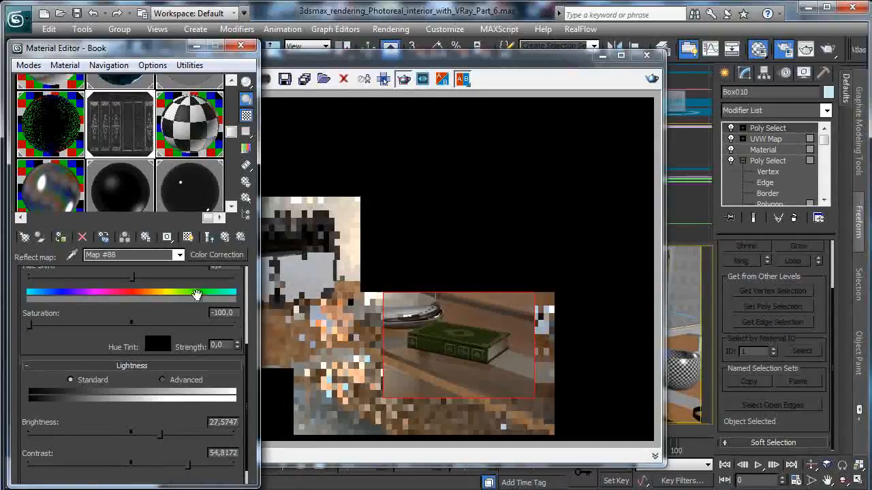
click(225, 236)
- Set the IOR of the book's spine sub-material (ID 3) to 6 and test-render the book region again
scroll(235, 320, up, 6)
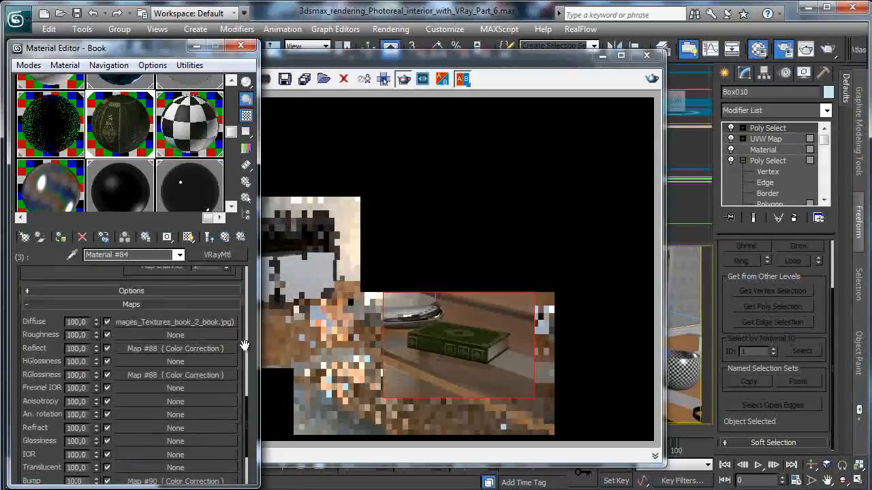
scroll(235, 359, up, 4)
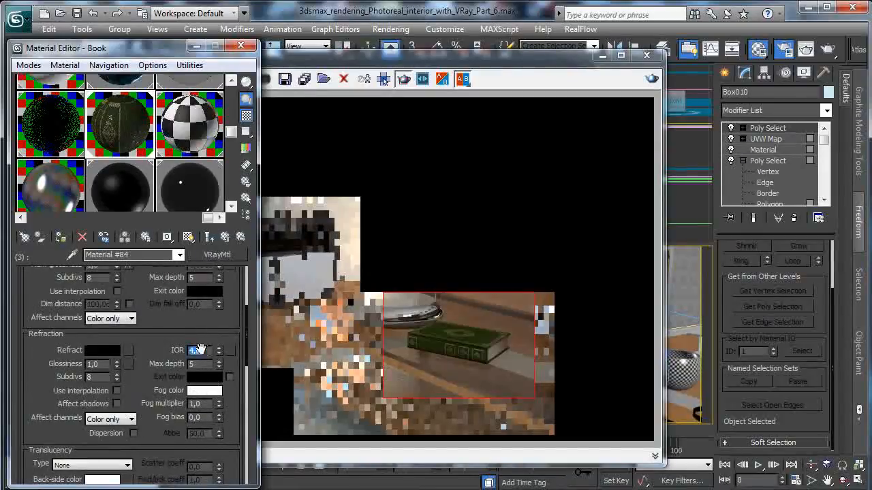
click(651, 80)
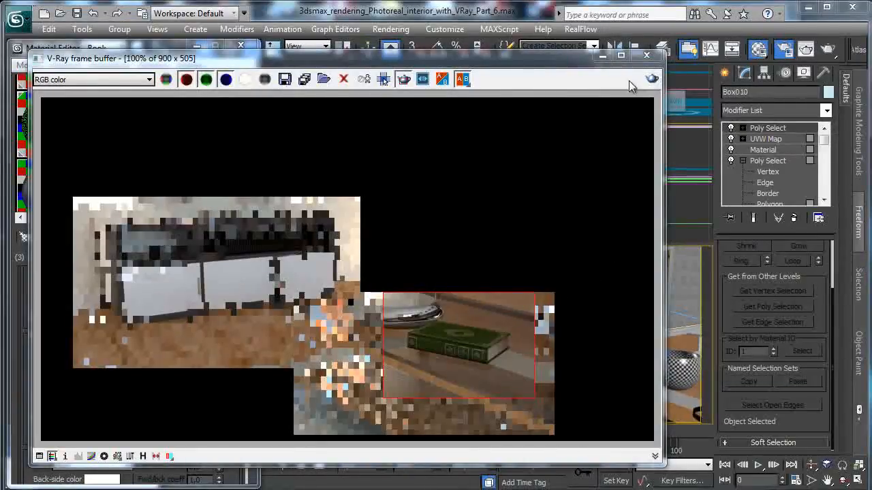
click(602, 55)
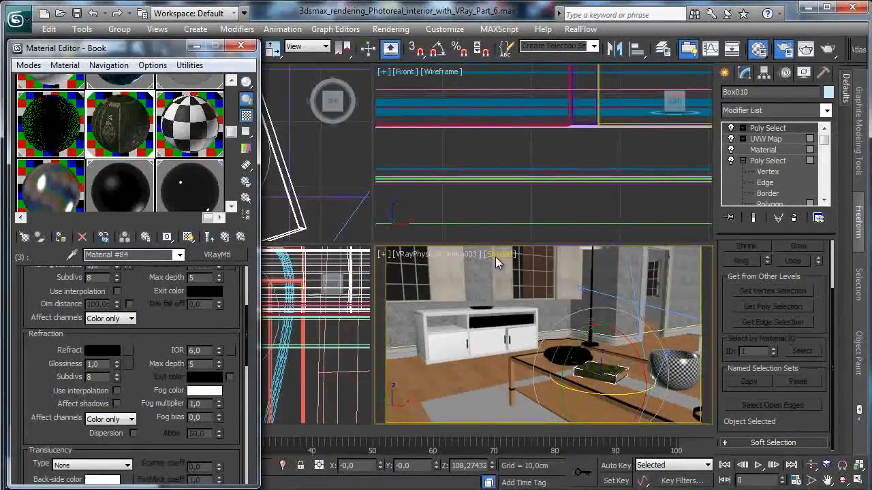
- Turn off the display of material transparency in the shaded camera viewport
click(498, 256)
mouse_move(628, 440)
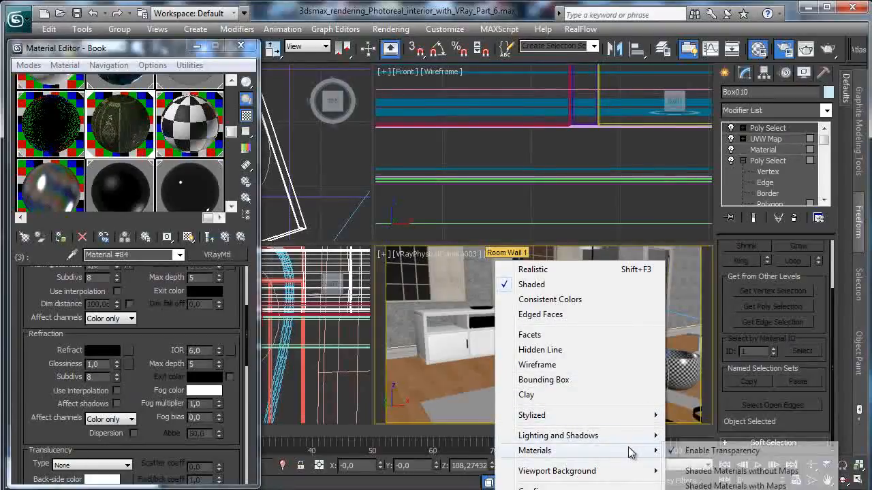
click(701, 451)
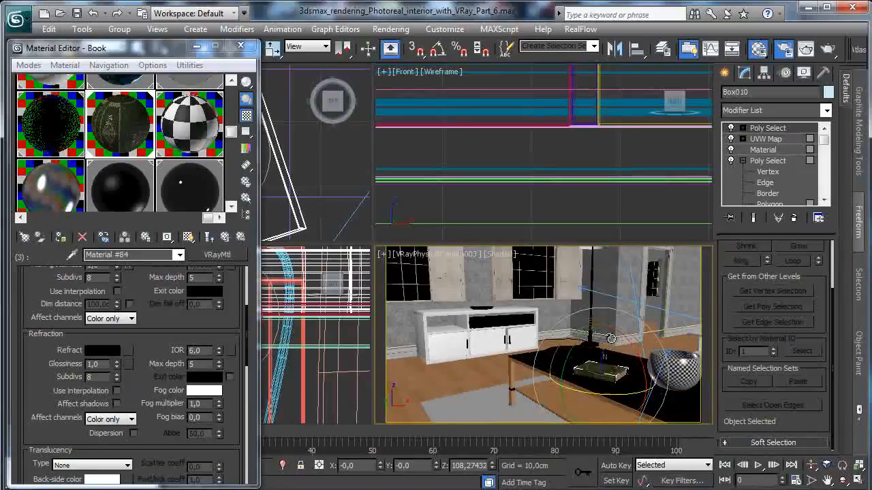
- Switch the maximized camera viewport to Perspective and raise the book on the tabletop to Z about 51,07
click(859, 481)
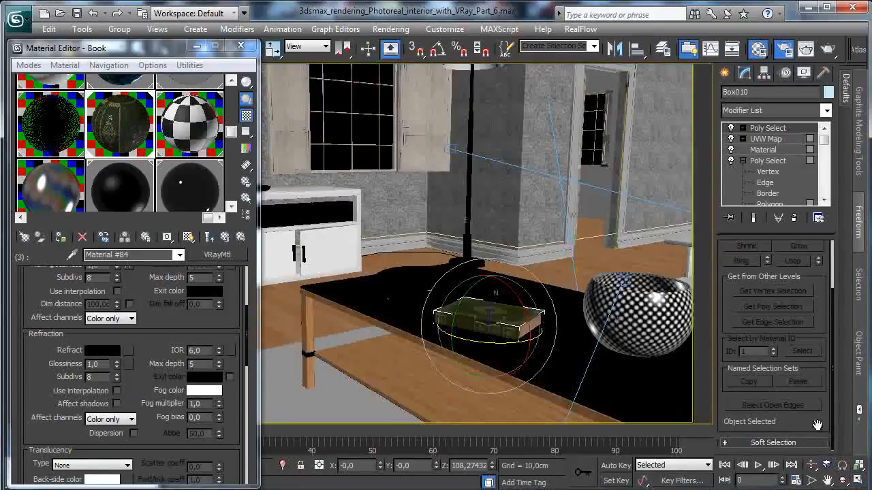
click(240, 45)
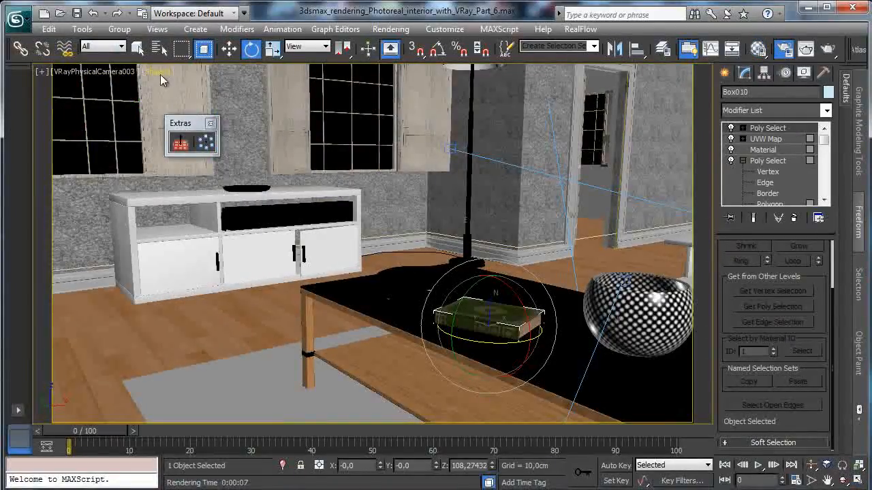
click(160, 74)
click(112, 73)
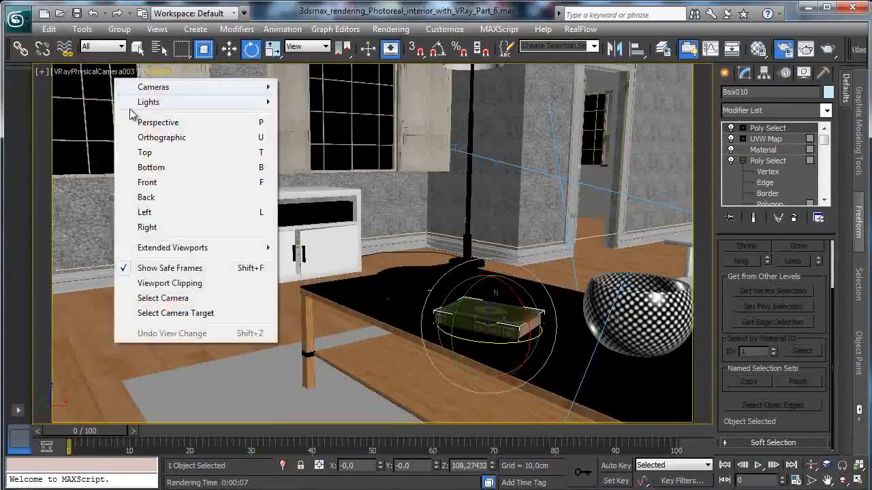
click(166, 121)
click(842, 466)
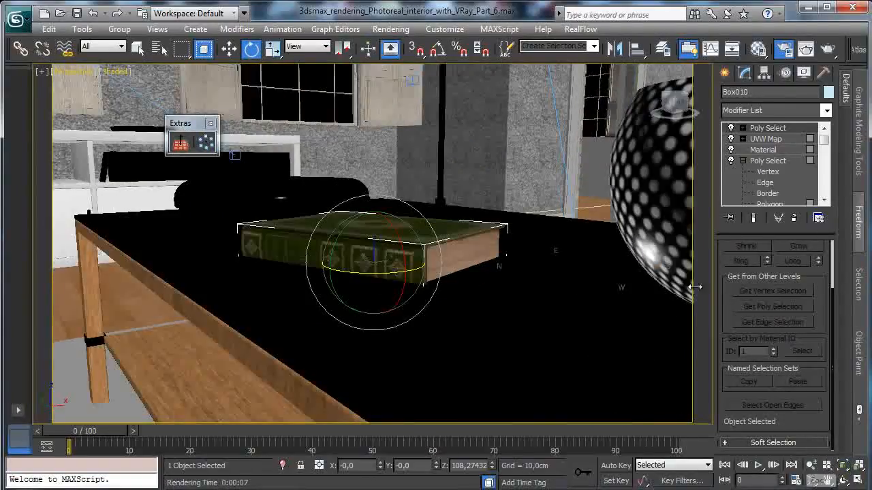
click(229, 49)
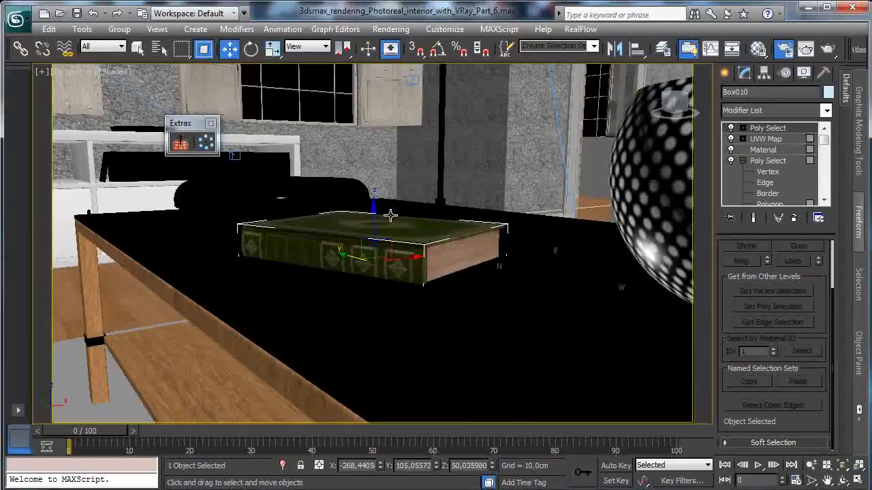
drag(375, 219, 379, 213)
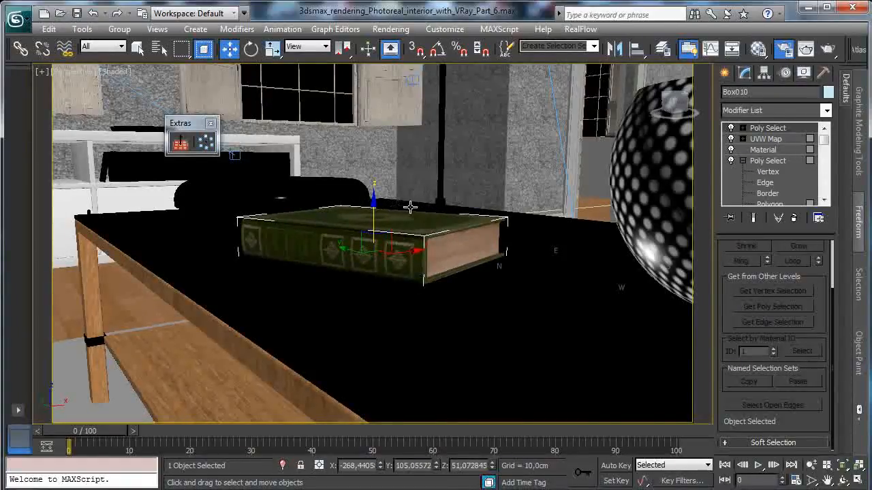
- Restore the four-viewport layout and set the perspective viewport back to VRayPhysicalCamera003
click(858, 480)
click(421, 253)
mouse_move(511, 271)
click(674, 296)
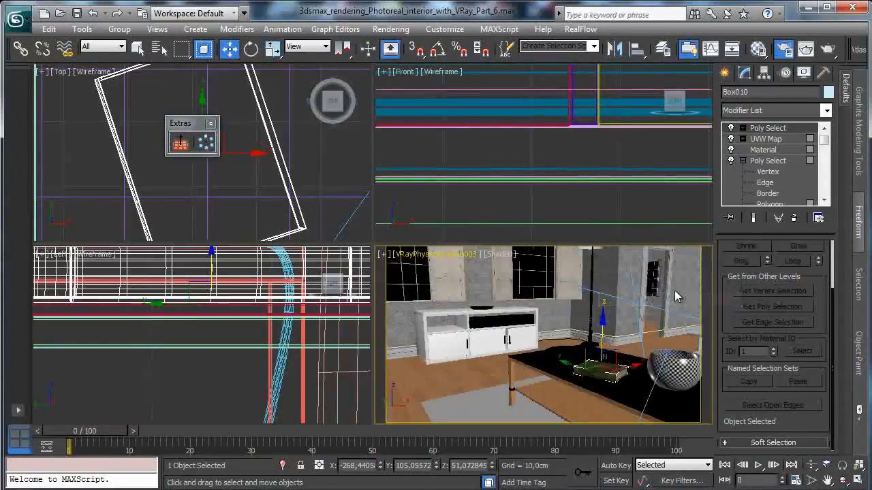
- Compare the views of VRayPhysicalCamera001 and VRayPhysicalCamera002, and leave the viewport on VRayPhysicalCamera001
click(443, 258)
mouse_move(496, 274)
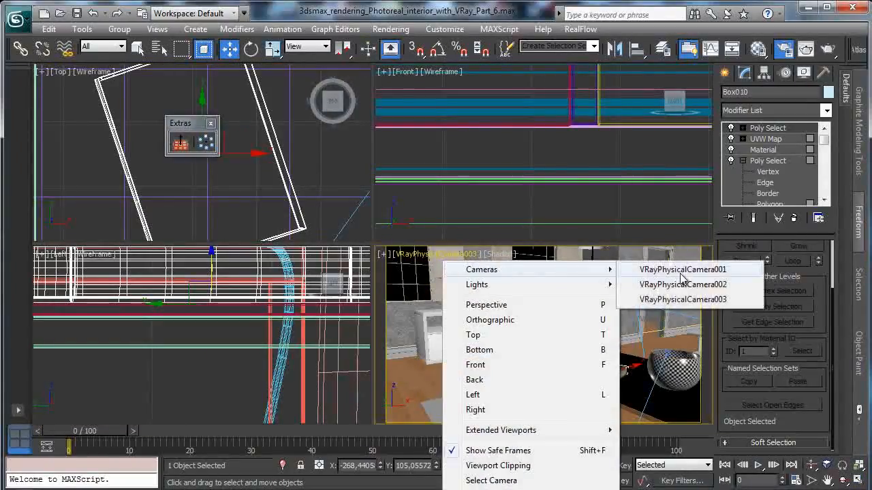
click(671, 269)
click(425, 257)
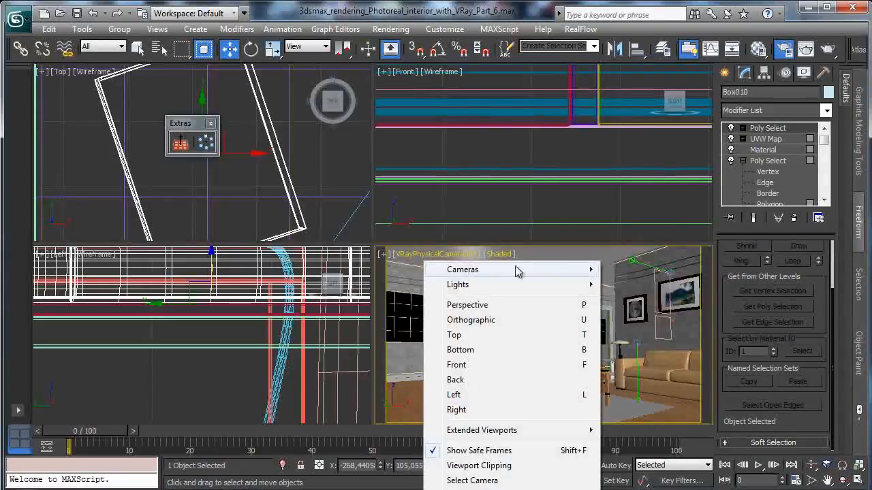
click(658, 284)
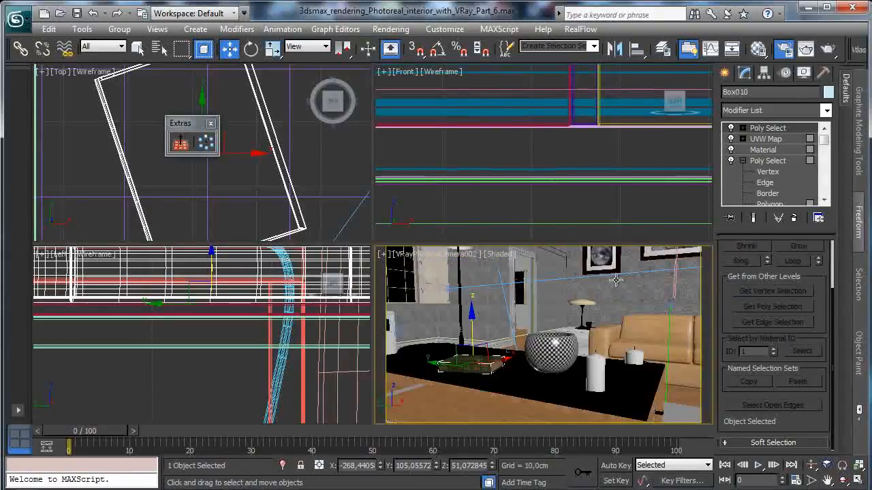
click(424, 253)
mouse_move(473, 269)
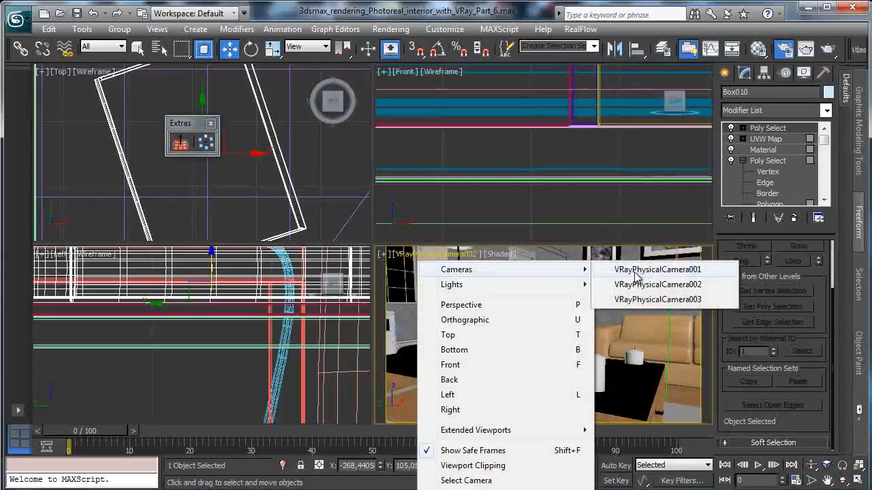
click(636, 301)
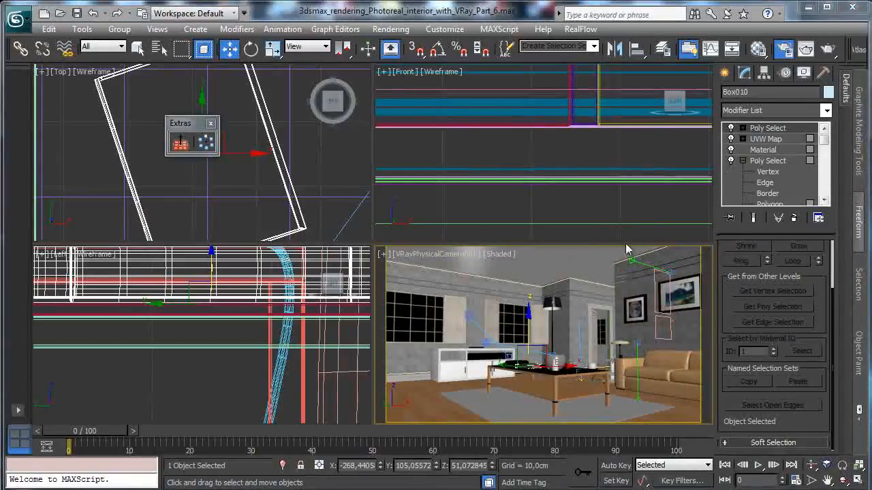
- Re-aim VRayPhysicalCamera001 toward the sofa by moving its target to about X -71,54, Y 211,93, and save the scene
click(434, 258)
click(454, 485)
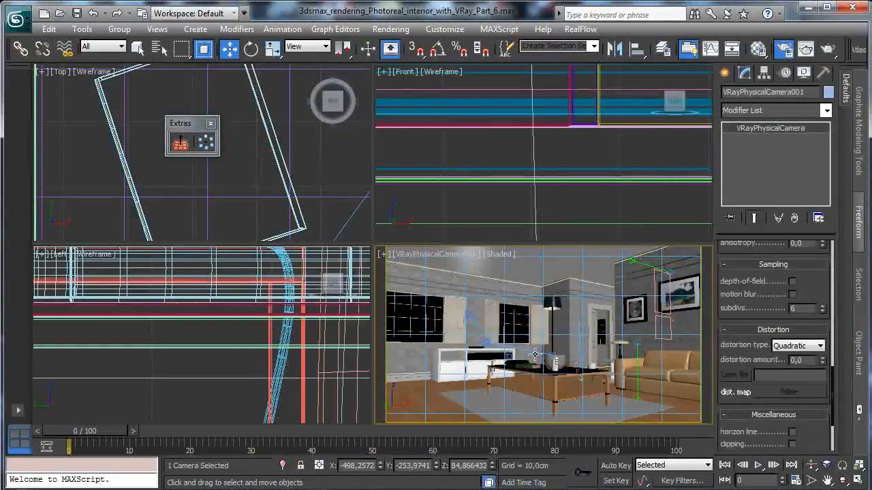
click(434, 254)
click(487, 482)
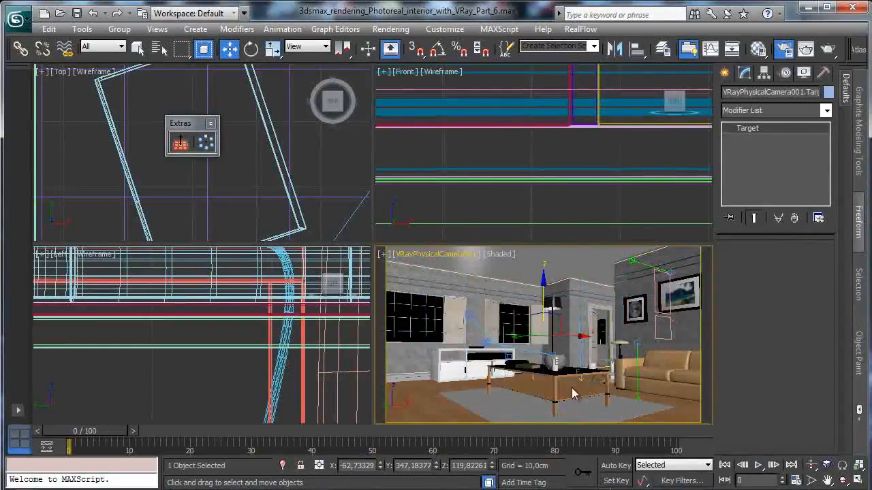
drag(555, 336, 583, 335)
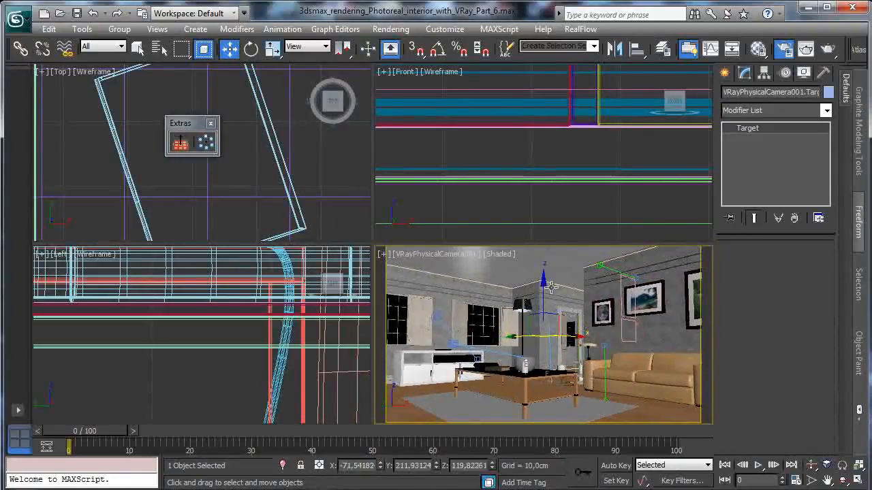
click(76, 13)
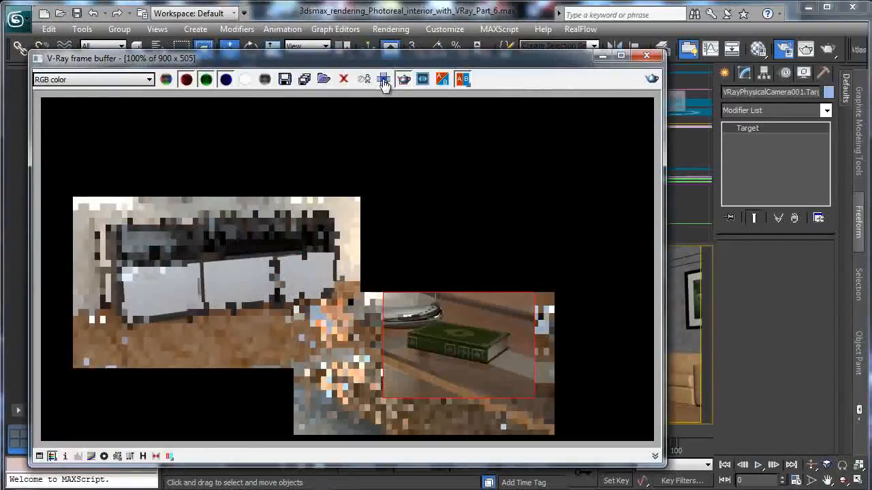
click(602, 55)
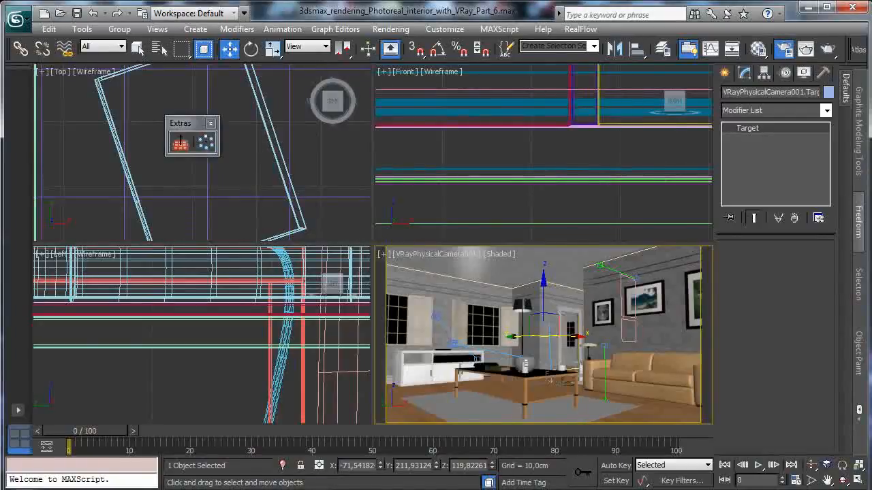
- Test-render the VRayPhysicalCamera001 view with V-Ray at 900 x 505 using the Adaptive DMC image sampler, and put the render windows away
click(784, 48)
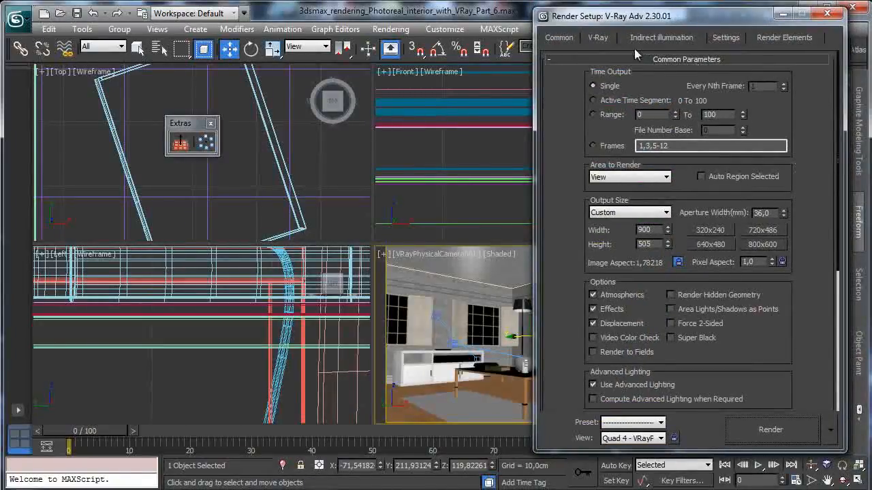
click(599, 38)
click(610, 100)
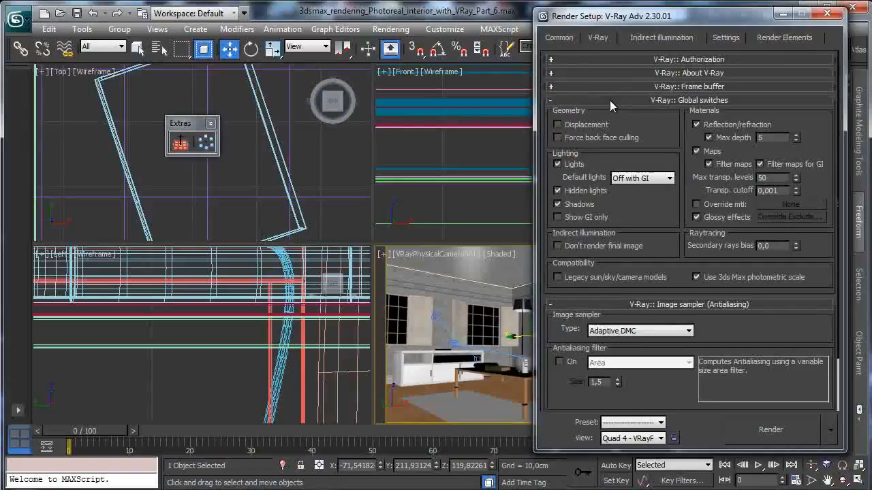
click(647, 101)
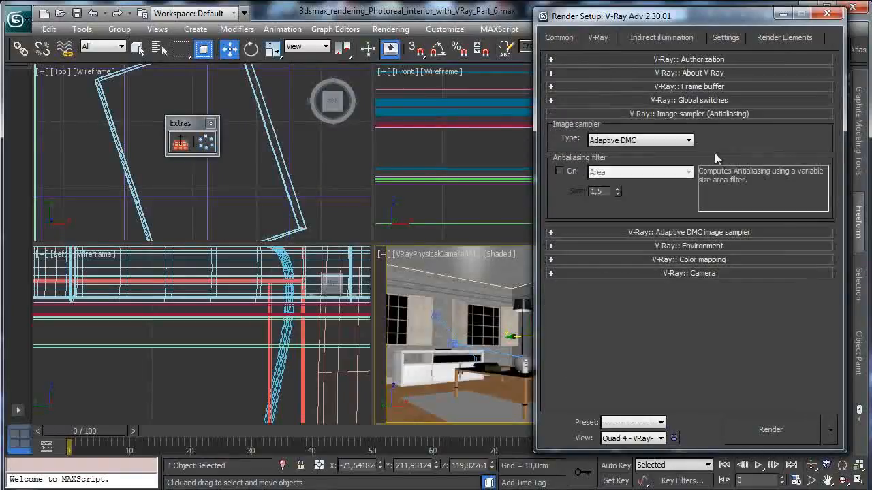
click(757, 429)
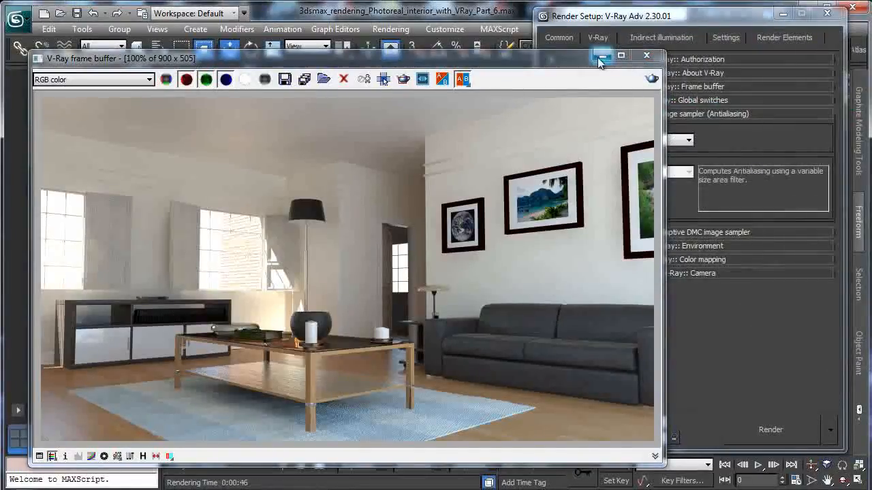
click(785, 15)
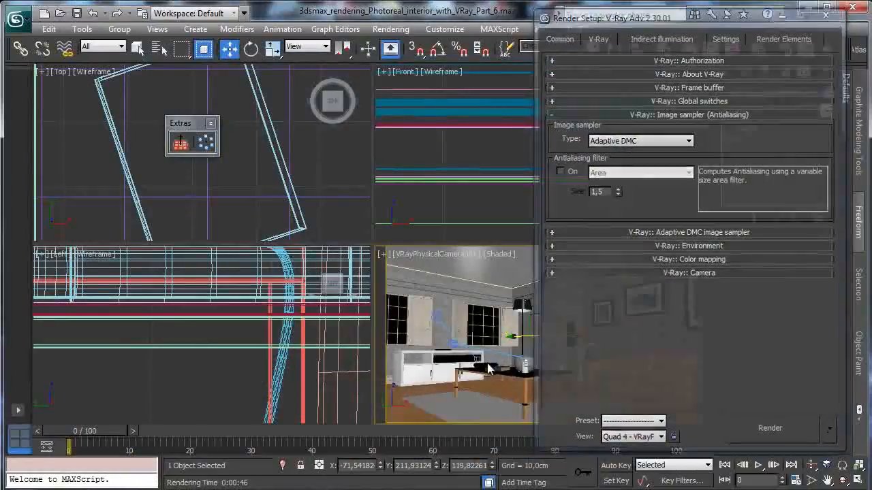
- Select the book on the coffee table and set the camera viewport to a maximized Perspective view framed on it
click(496, 370)
click(436, 253)
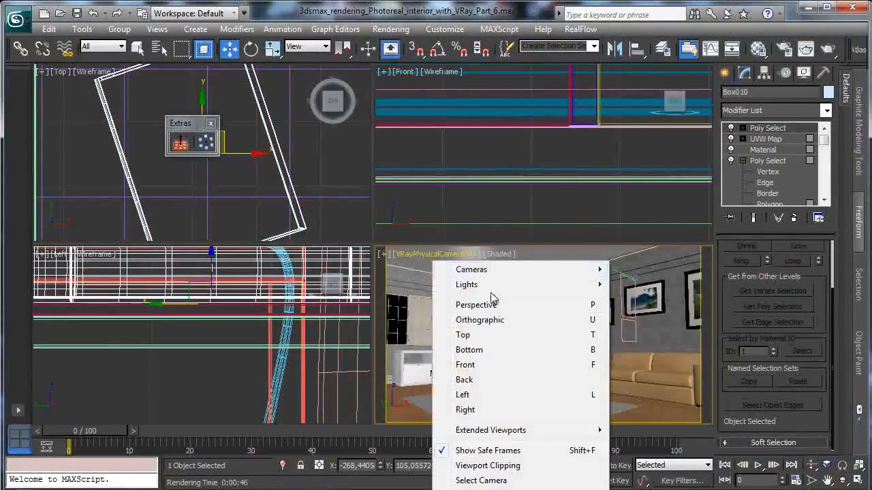
click(508, 306)
click(857, 482)
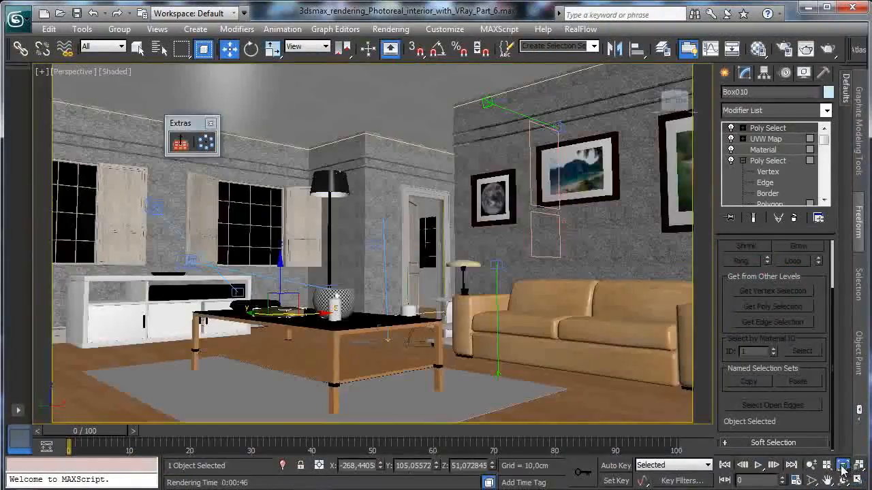
click(843, 466)
click(844, 481)
drag(381, 312, 402, 305)
- Clone the book straight down below the tabletop as a single instance at Z about 21,71
click(229, 48)
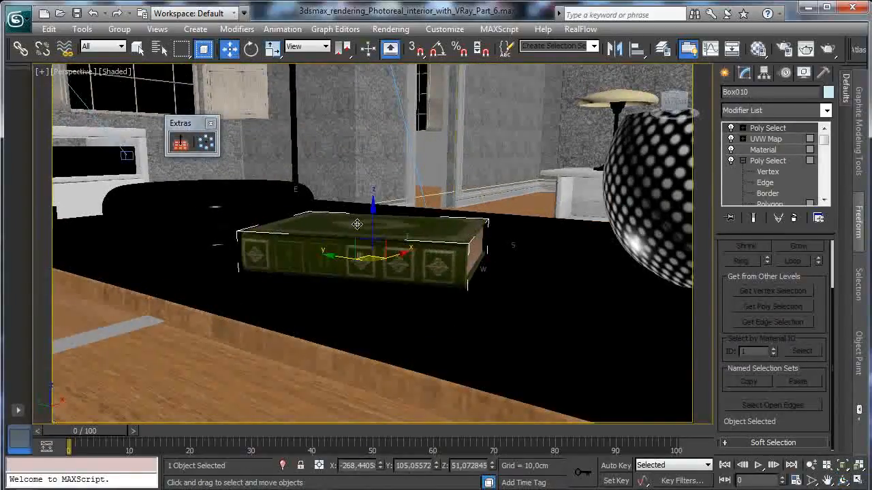
mouse_move(382, 229)
shift+mouse_down()
mouse_move(368, 361)
mouse_move(382, 383)
shift+mouse_up()
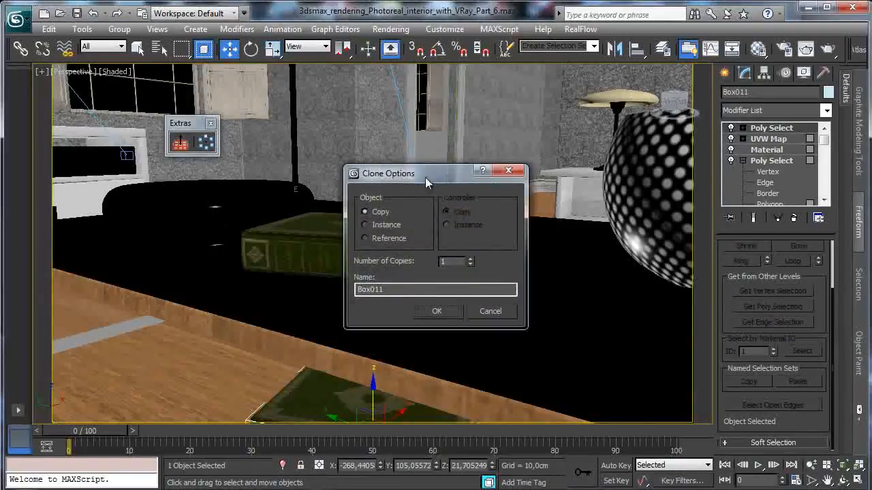
drag(426, 177, 419, 184)
click(377, 232)
click(433, 316)
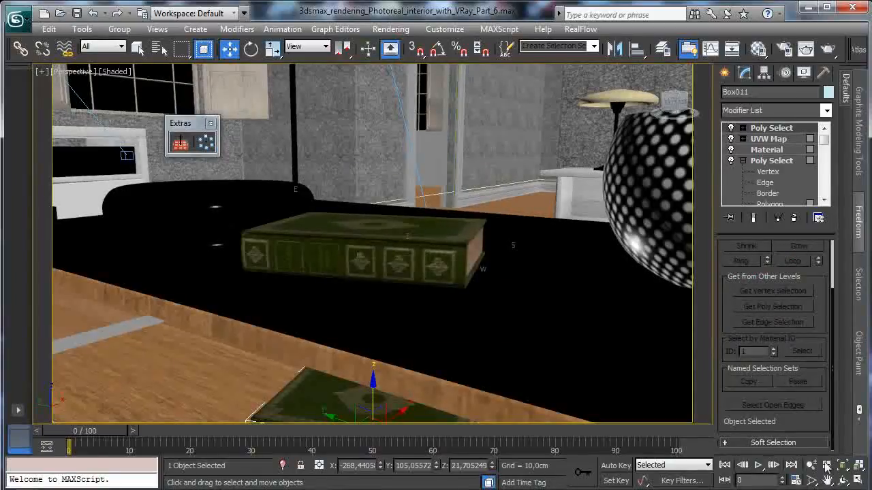
- Lower the cloned book onto the wooden floor at Z about 18,62
click(828, 481)
drag(501, 334, 547, 151)
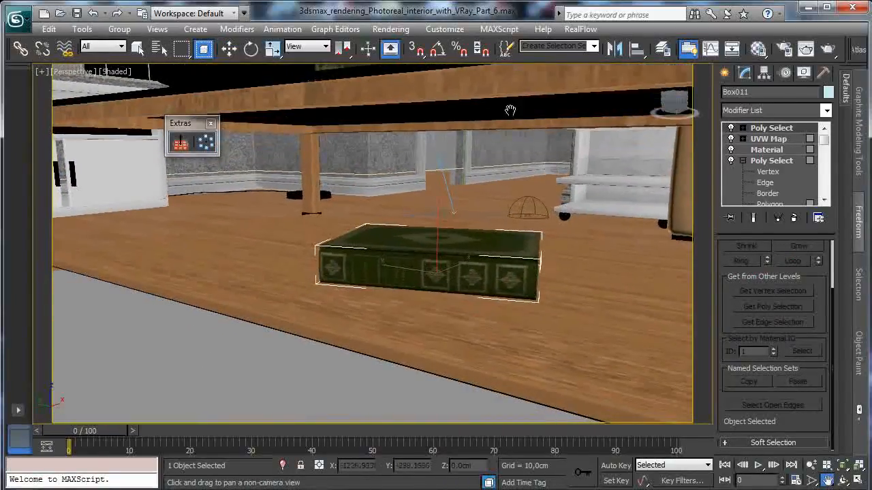
click(229, 48)
drag(434, 233, 434, 250)
- Rotate the floor book about Z to about -23,71 and move it across the floor to about X -265,05, Y 54,33
key(e)
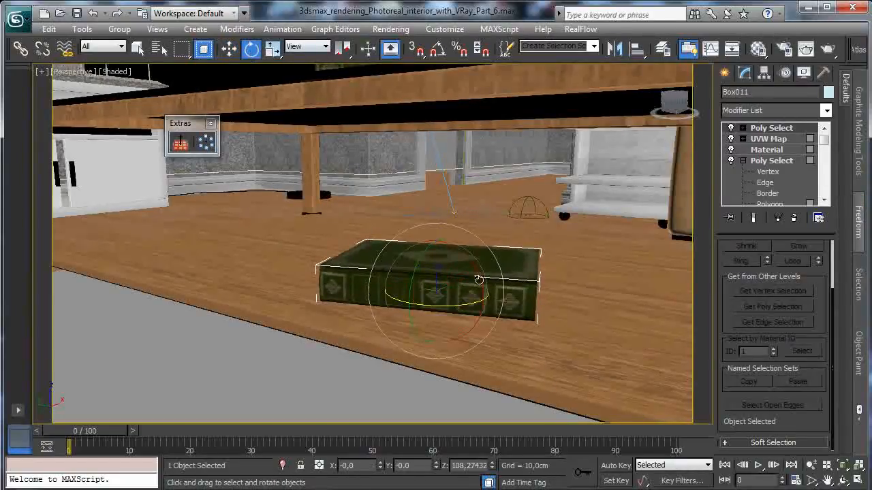
drag(457, 305, 276, 290)
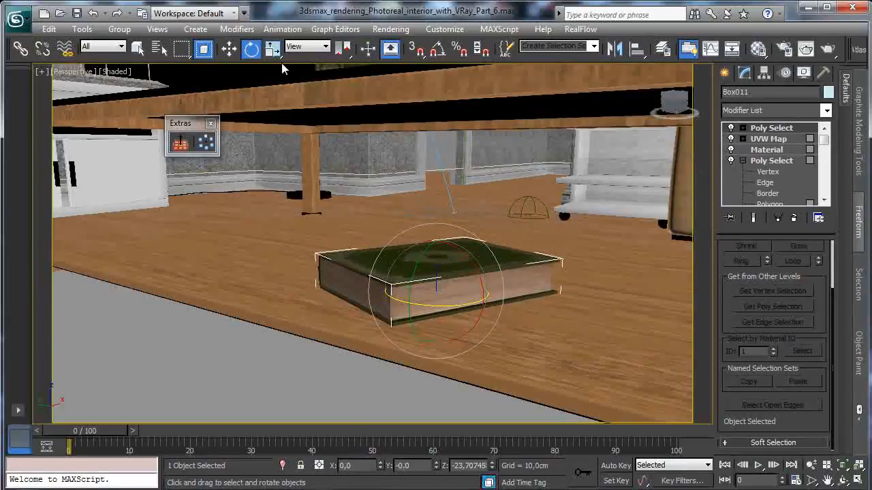
key(w)
drag(428, 283, 618, 298)
click(811, 465)
drag(511, 300, 492, 366)
click(228, 48)
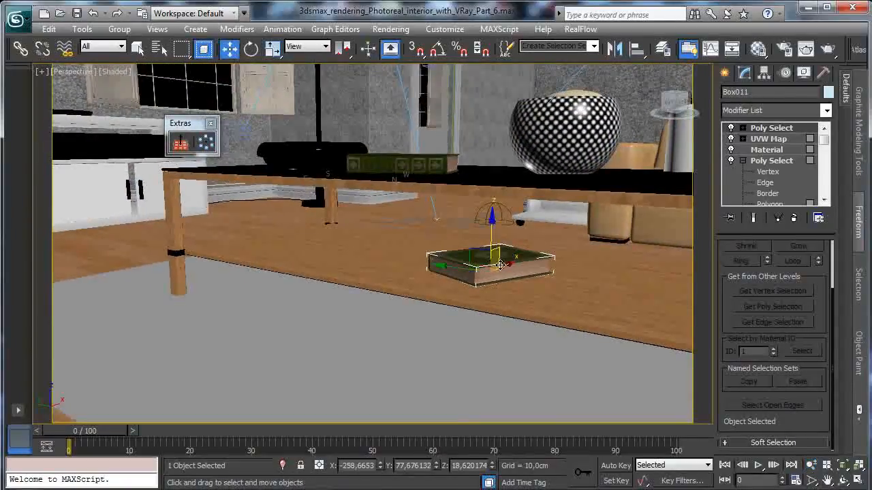
drag(481, 265, 546, 281)
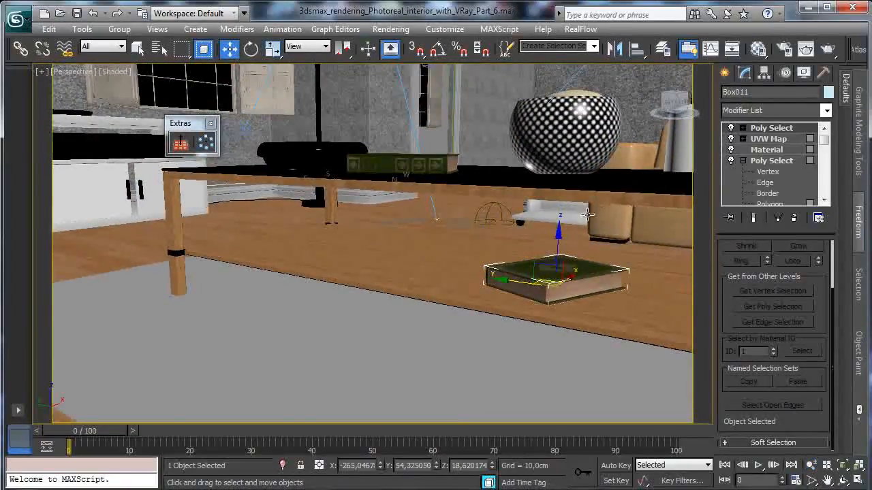
- Clone the floor book upward onto itself at Z about 24,64 and rotate the upper book about Z to about -10,79
shift+drag(556, 242, 559, 212)
click(437, 311)
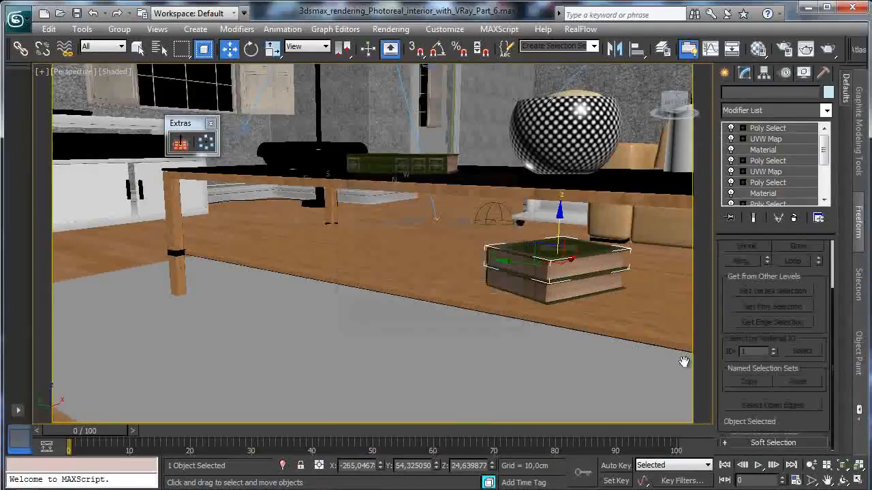
click(842, 466)
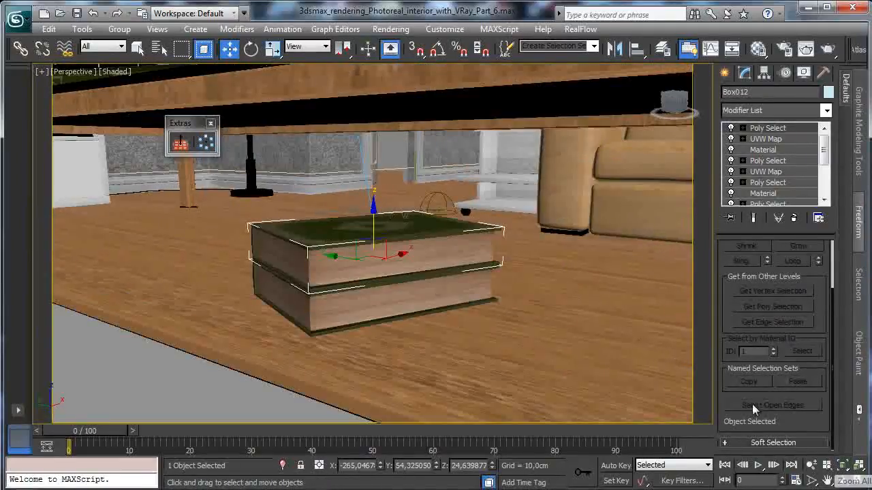
click(811, 465)
drag(400, 252, 373, 227)
click(230, 49)
click(251, 49)
drag(405, 290, 427, 274)
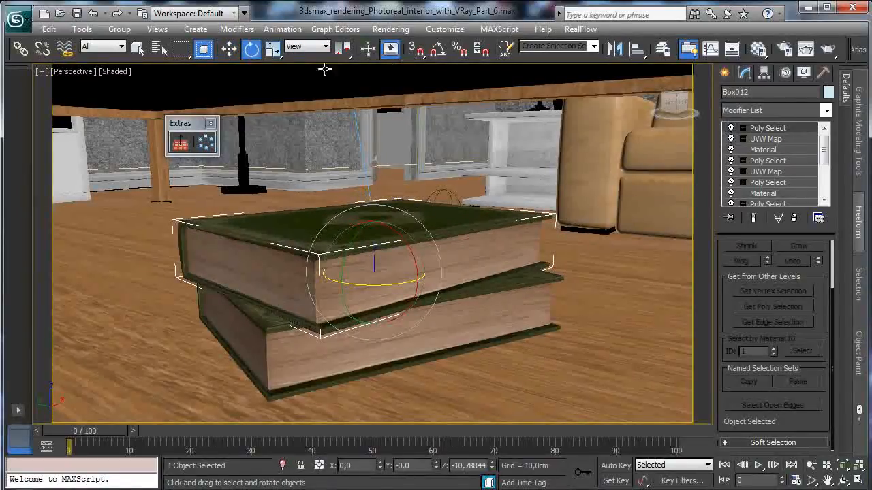
- Reset the Big lamp sample slot in the editor only, copy the Book material into it, and rename it Book 2
click(758, 49)
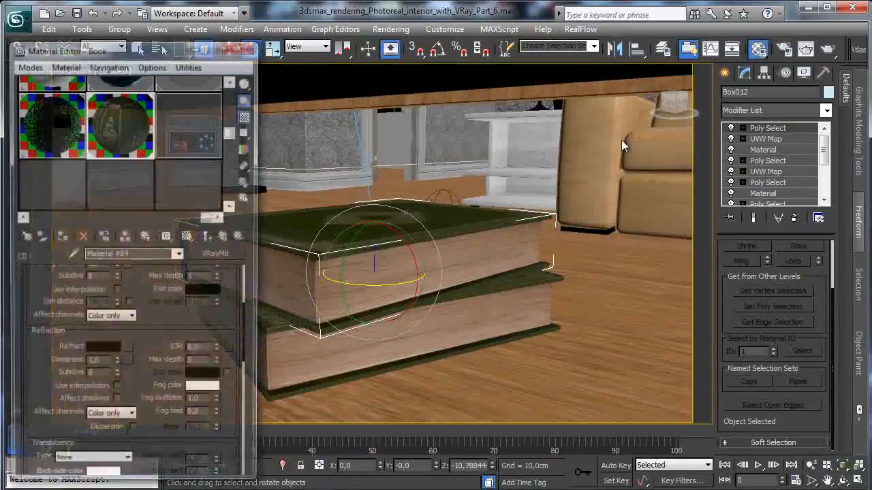
click(187, 124)
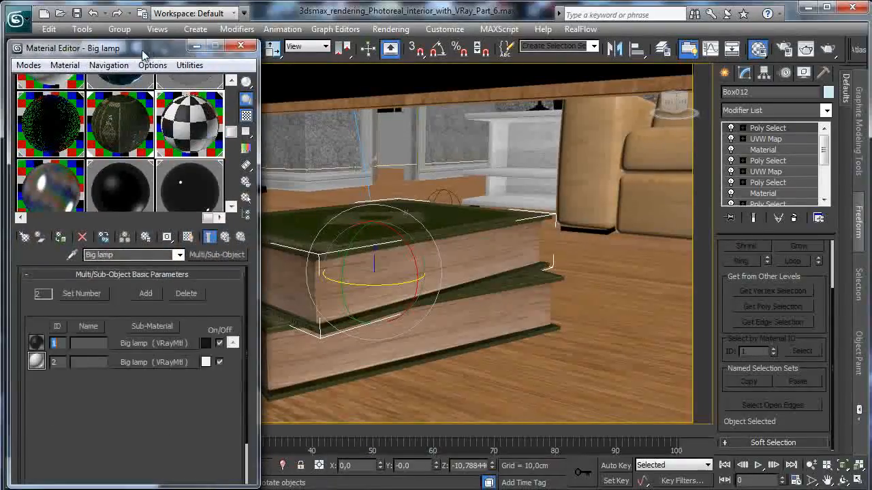
drag(140, 50, 156, 41)
click(98, 228)
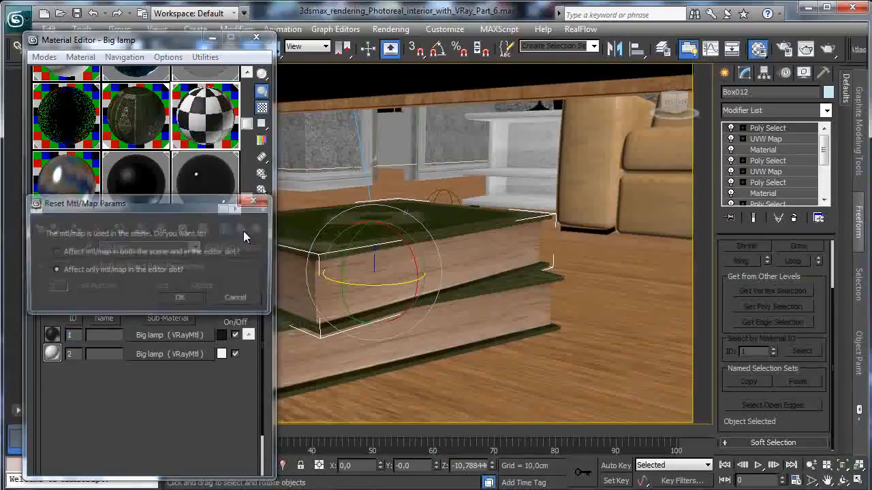
click(170, 297)
drag(197, 128, 199, 129)
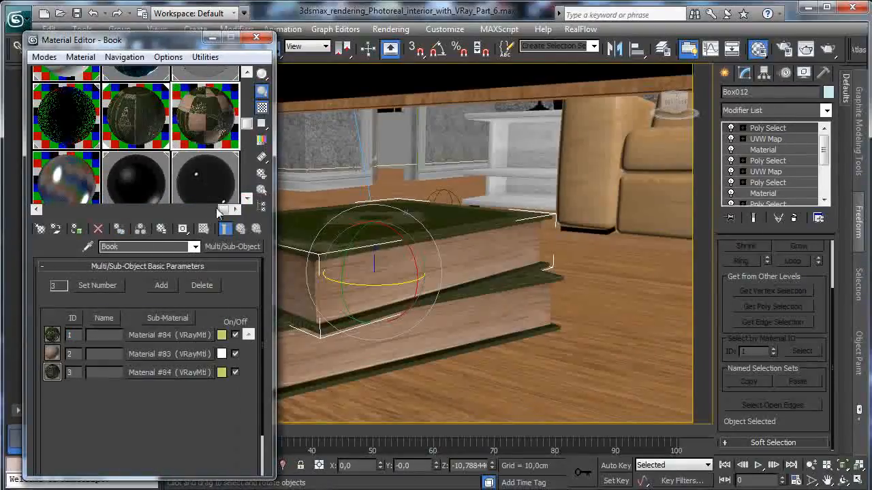
text(2)
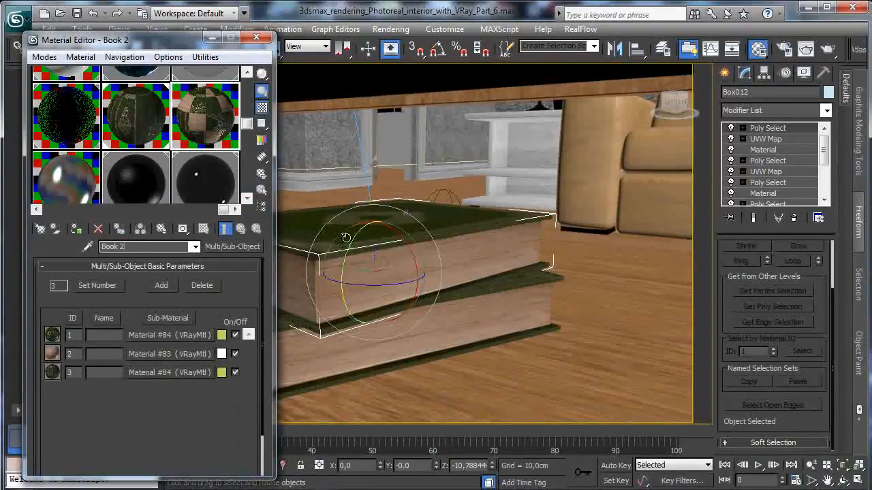
- Wrap the diffuse bitmap of Book 2's first sub-material in a ColorCorrection map, keeping the old map as sub-map
click(172, 334)
scroll(185, 303, down, 5)
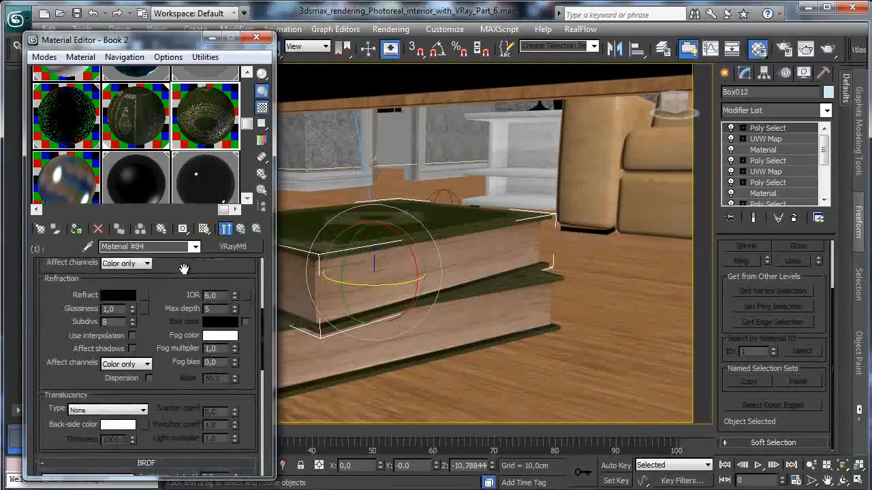
click(167, 446)
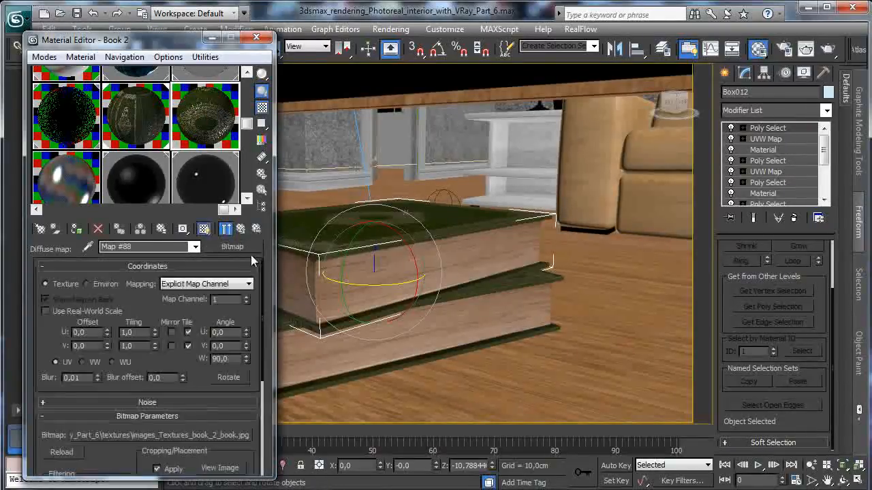
click(247, 247)
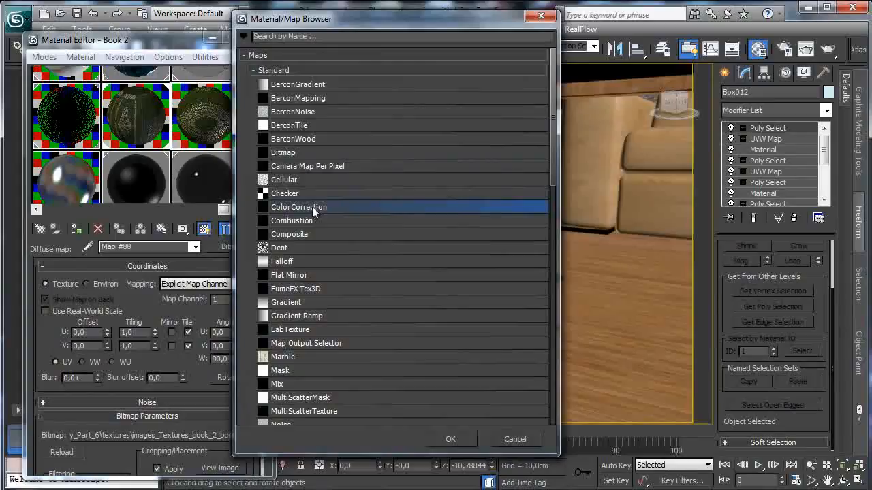
double_click(312, 207)
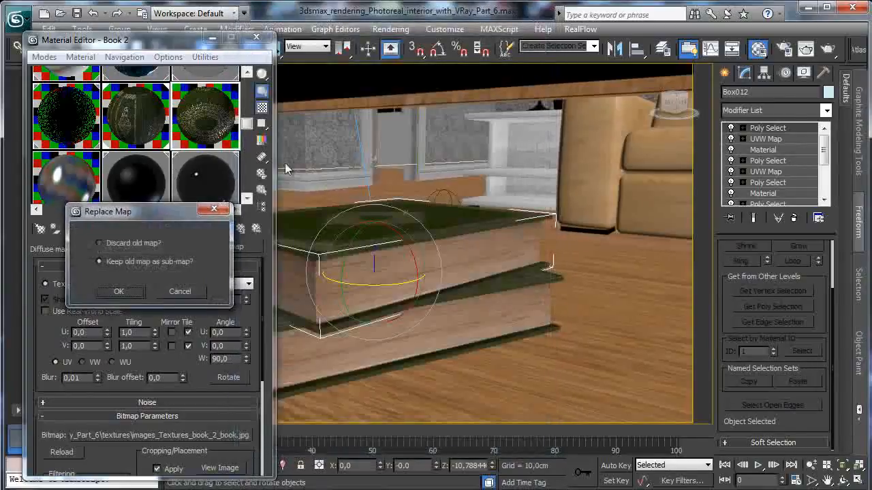
click(131, 293)
- Set the diffuse Color Correction map's hue shift to about -71,16 to turn the cover from green to reddish brown
scroll(111, 320, down, 3)
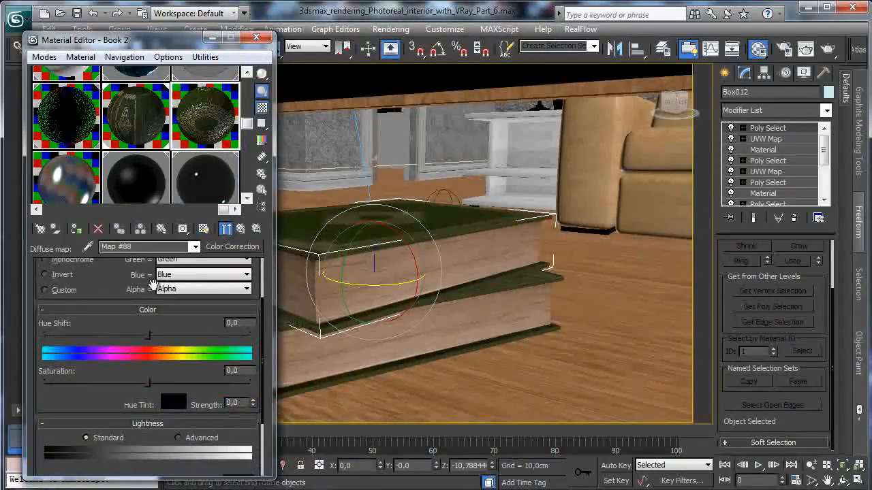
drag(148, 333, 107, 333)
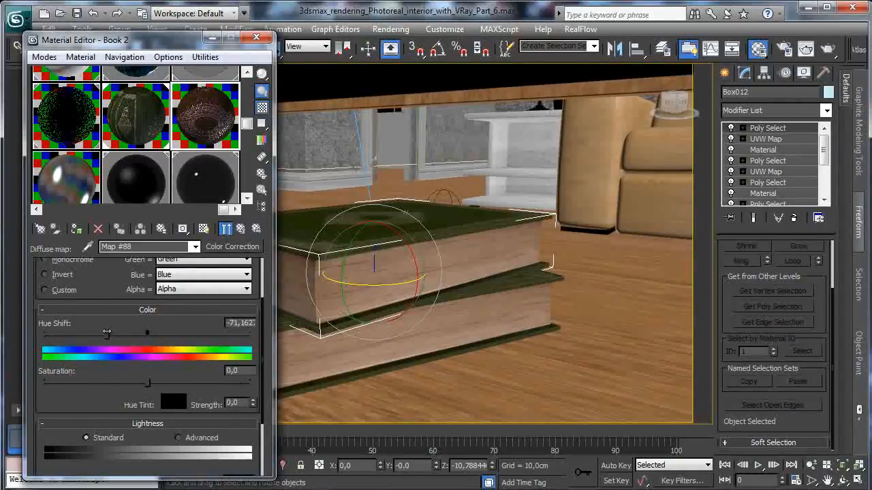
click(241, 229)
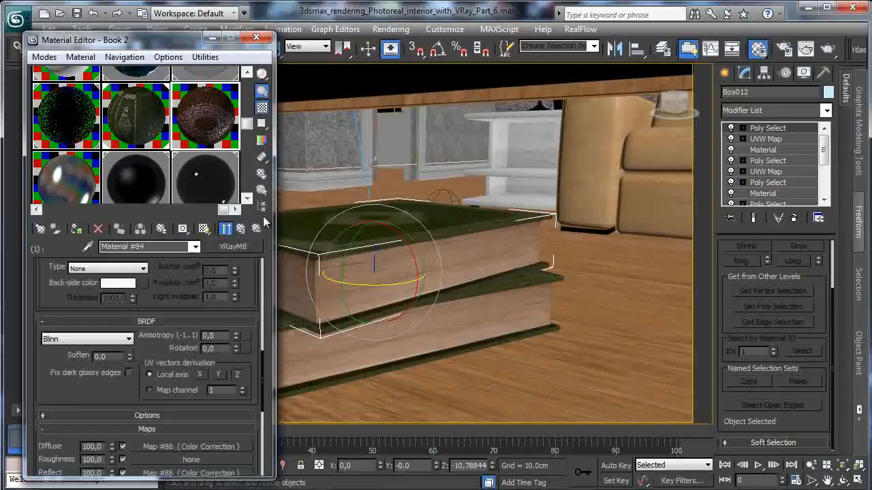
click(172, 446)
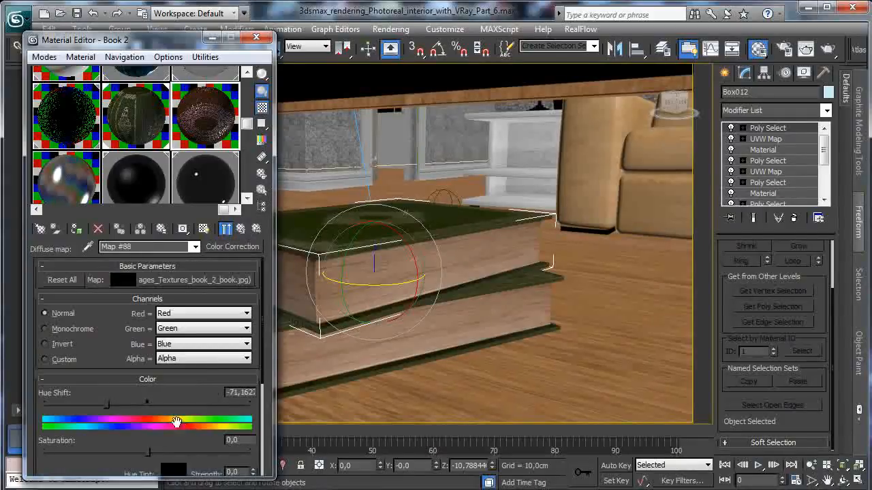
click(240, 229)
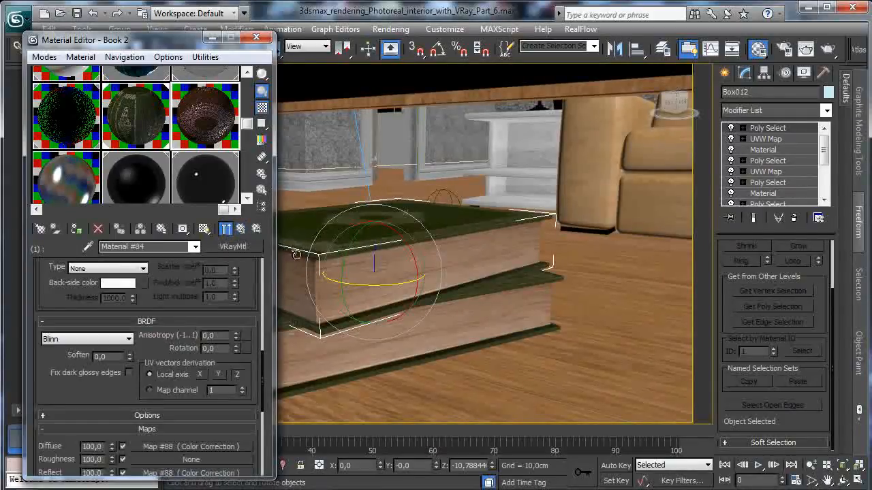
- Return to the top level of the Book 2 material and close the floating Extras toolbar
click(240, 230)
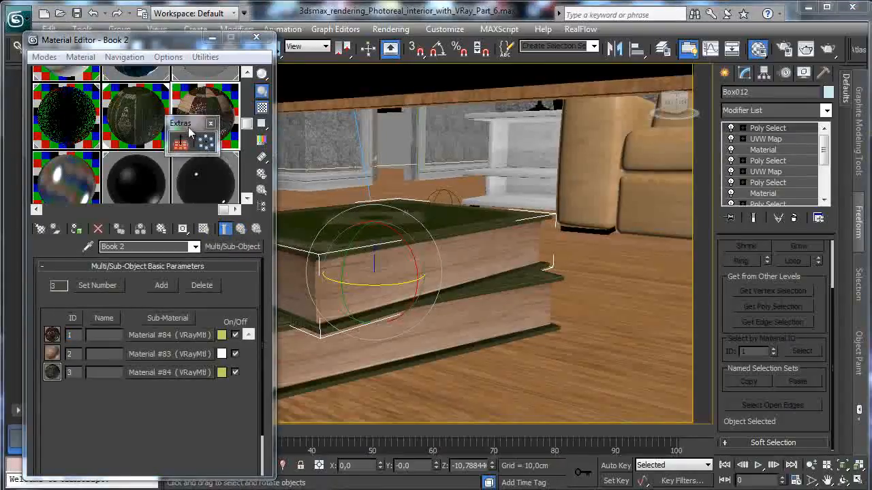
drag(189, 126, 654, 92)
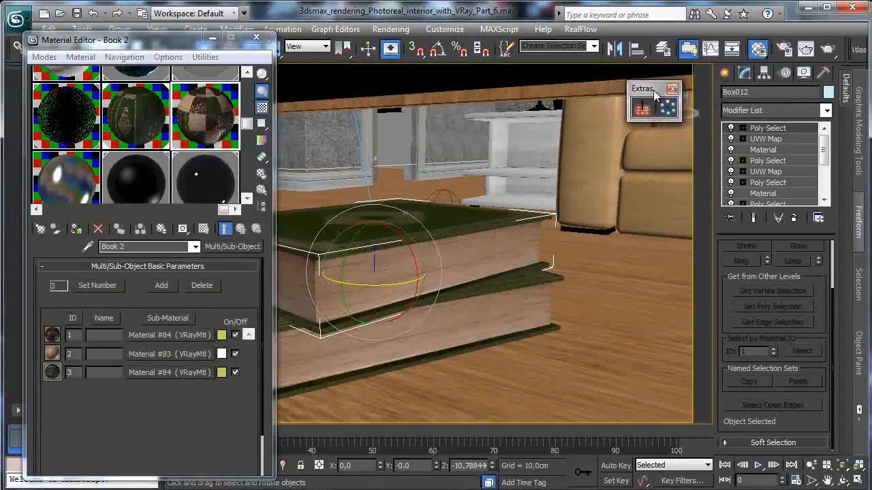
click(673, 90)
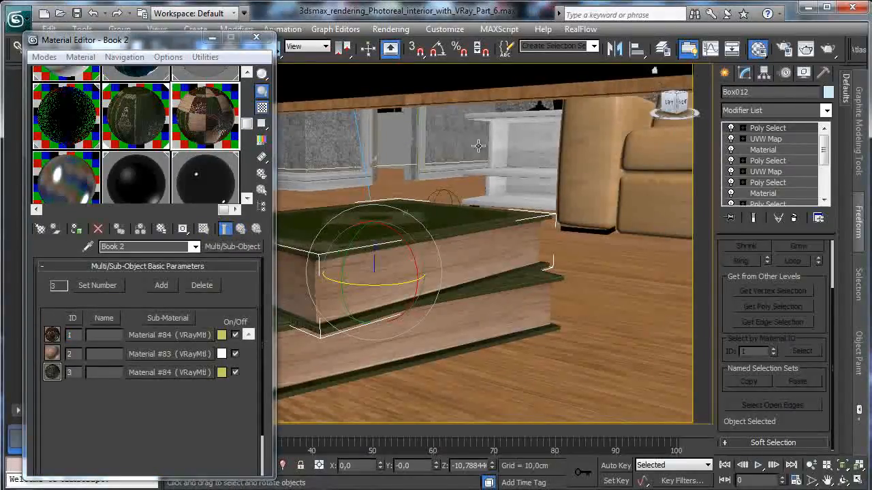
- Wrap the diffuse bitmap of Book 2's third sub-material in a ColorCorrection map, keeping the old map as sub-map
click(151, 374)
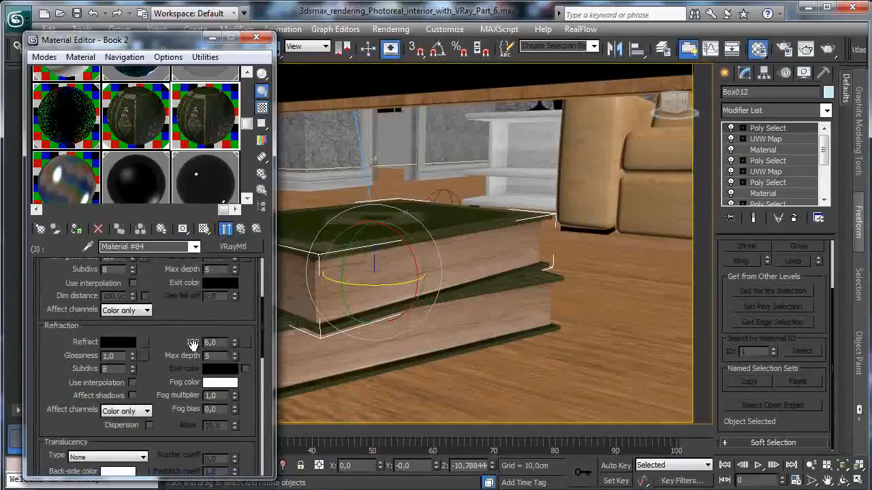
drag(193, 343, 143, 230)
drag(136, 415, 151, 278)
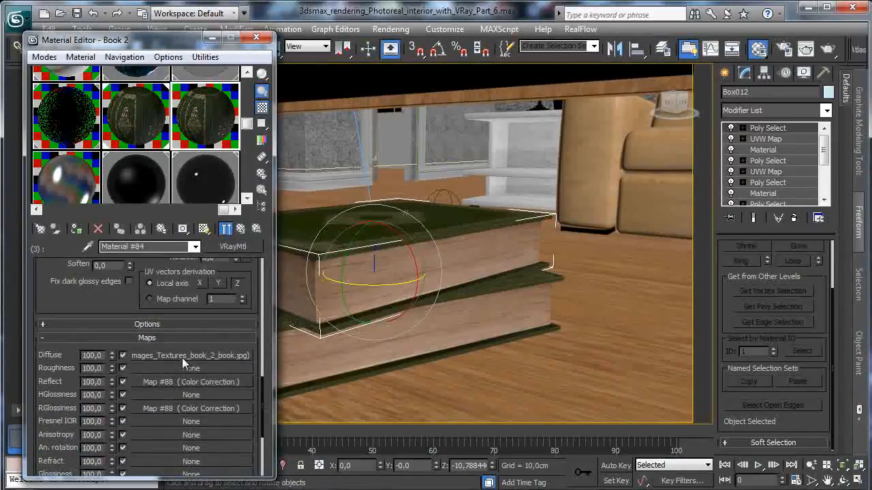
click(182, 358)
click(224, 247)
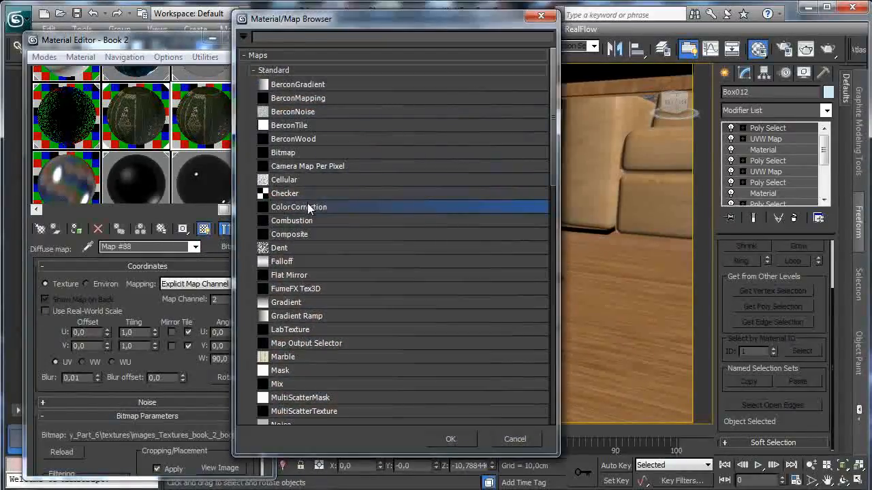
double_click(308, 207)
click(139, 296)
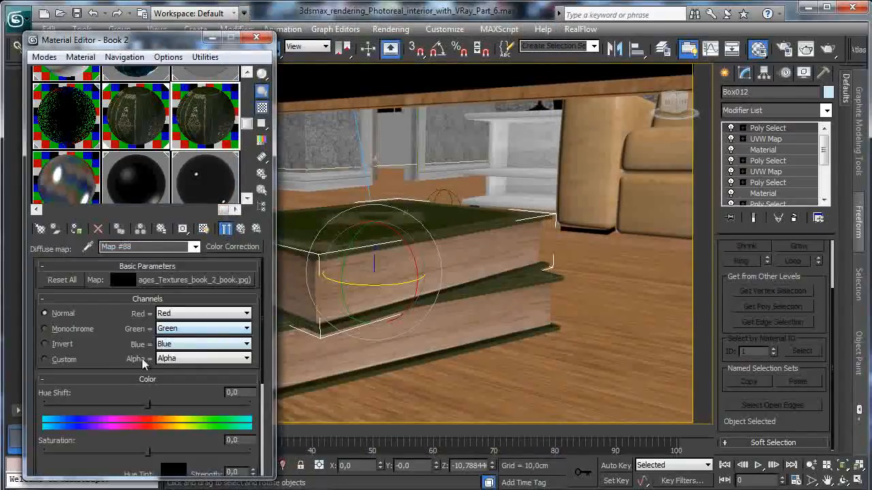
- Set this diffuse map's hue shift to about -71,16 and assign Book 2 to the selected upper book
drag(143, 400, 107, 405)
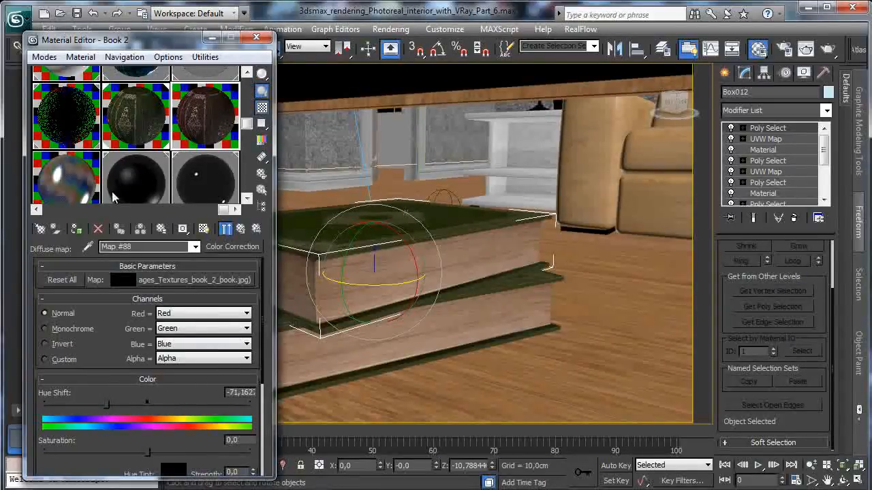
click(77, 229)
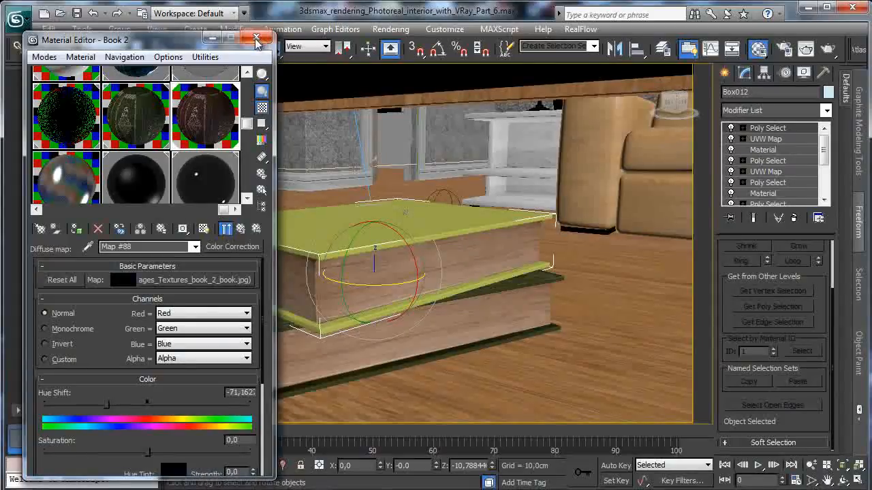
- Copy the upper book straight up to form a third book on the stack
drag(202, 41, 144, 244)
click(229, 48)
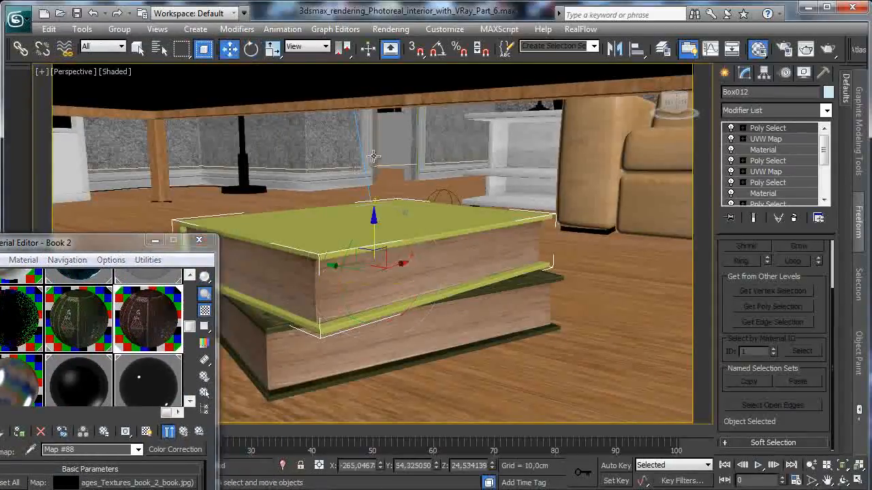
mouse_move(374, 228)
shift+mouse_down()
mouse_move(386, 164)
mouse_move(386, 184)
mouse_move(387, 176)
shift+mouse_up()
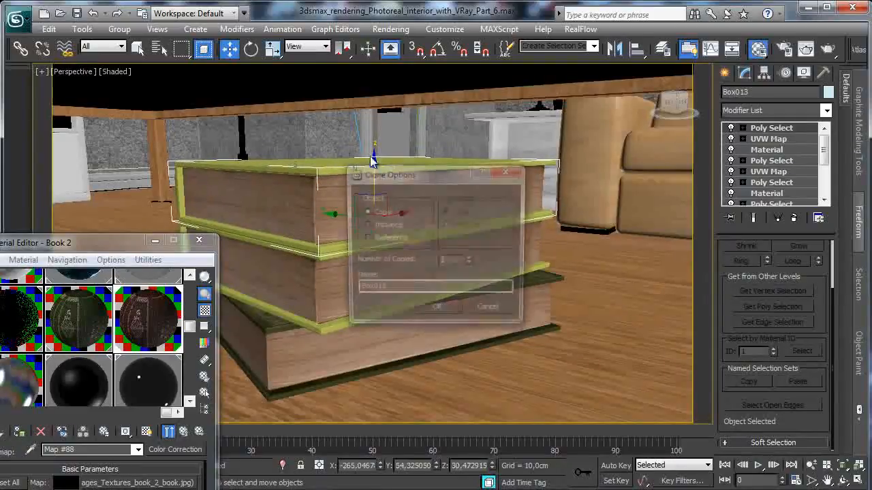
click(436, 312)
- Rotate the new top book slightly about its vertical axis and shift it a little sideways on the stack
key(e)
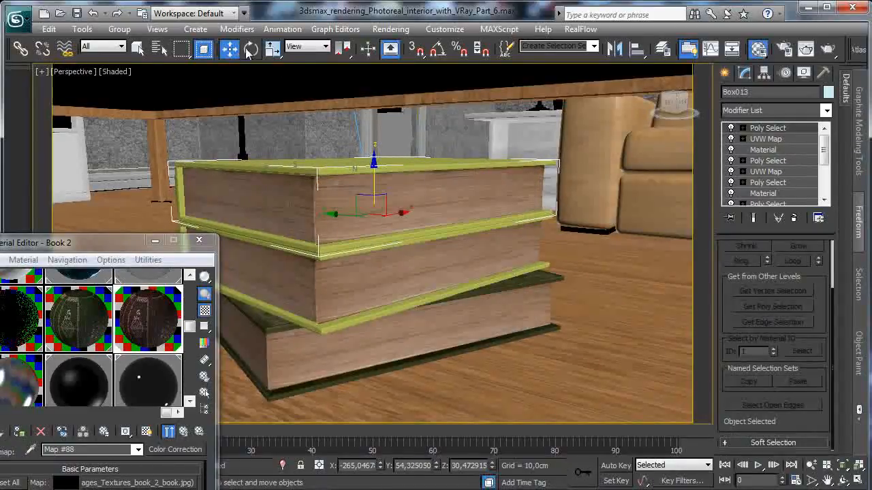
drag(359, 226, 407, 218)
click(229, 48)
- Try a hue shift of about 128,57 on the diffuse Color Correction map of Book 2's third sub-material and revert it
drag(133, 246, 180, 90)
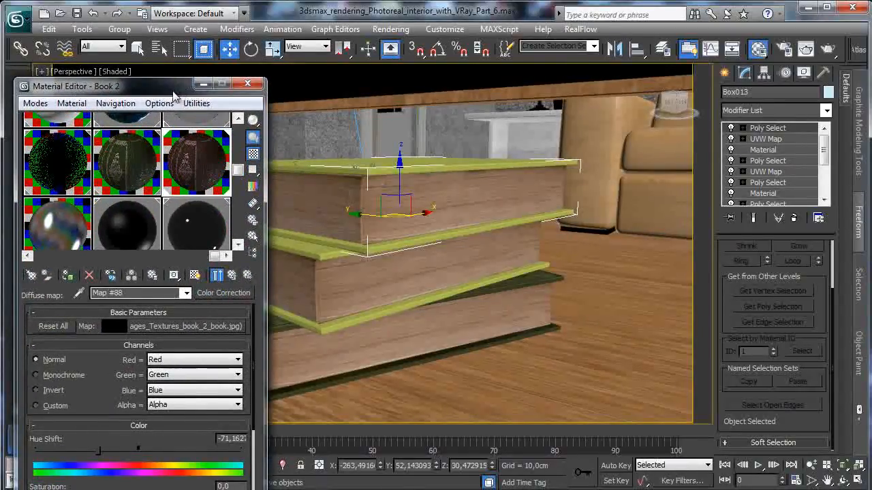
drag(174, 91, 187, 64)
click(204, 298)
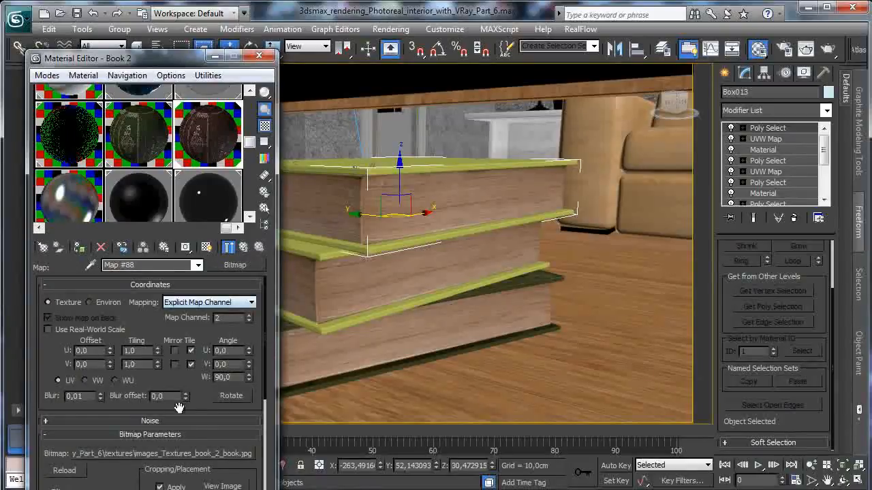
click(243, 247)
drag(109, 422, 223, 424)
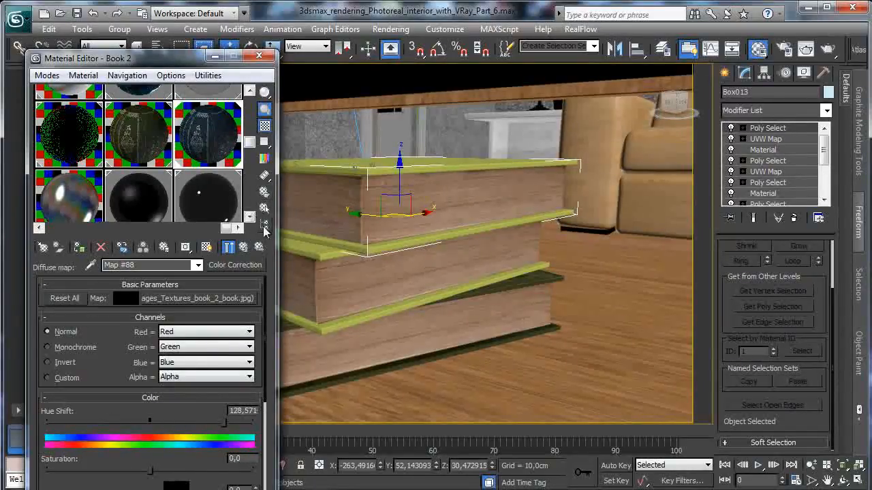
click(244, 246)
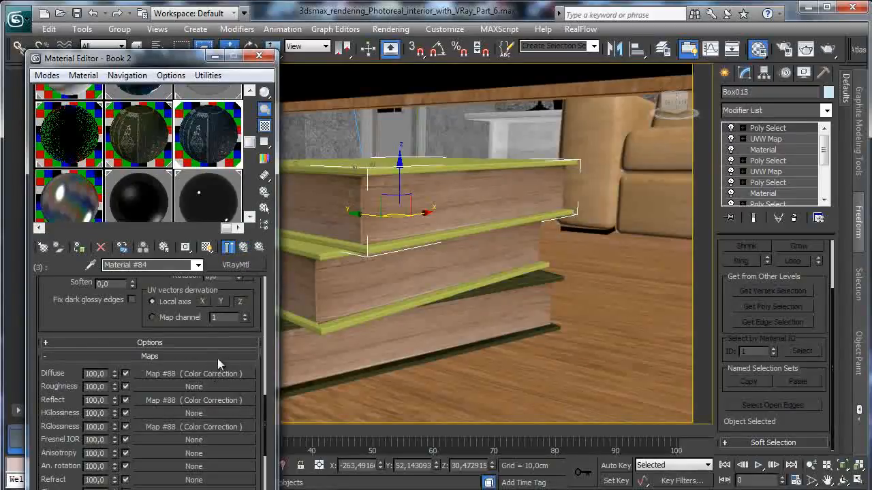
click(244, 248)
click(193, 355)
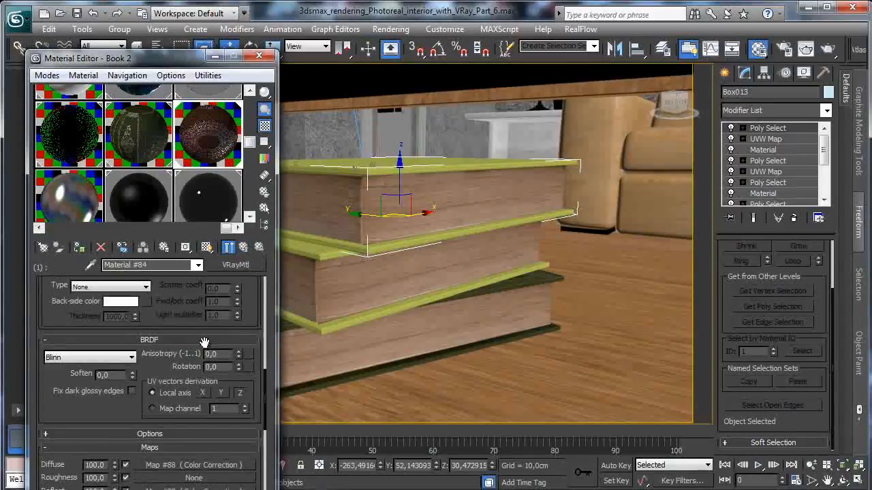
click(180, 465)
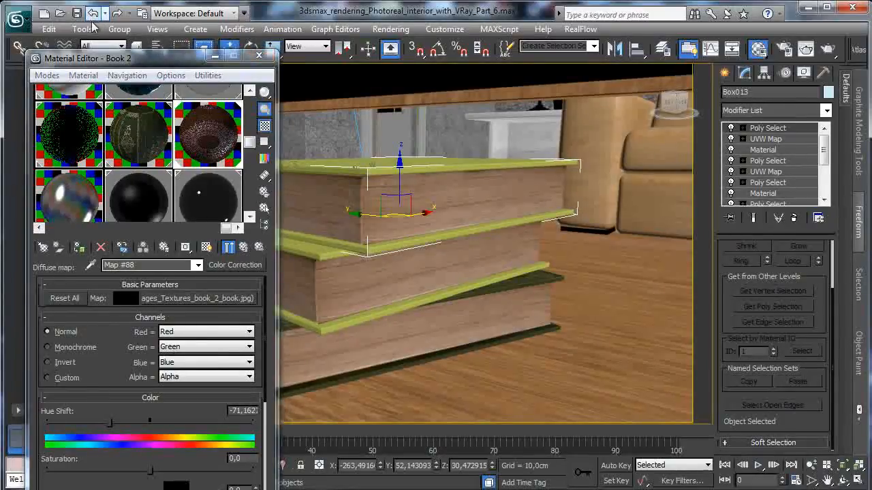
click(243, 247)
click(243, 248)
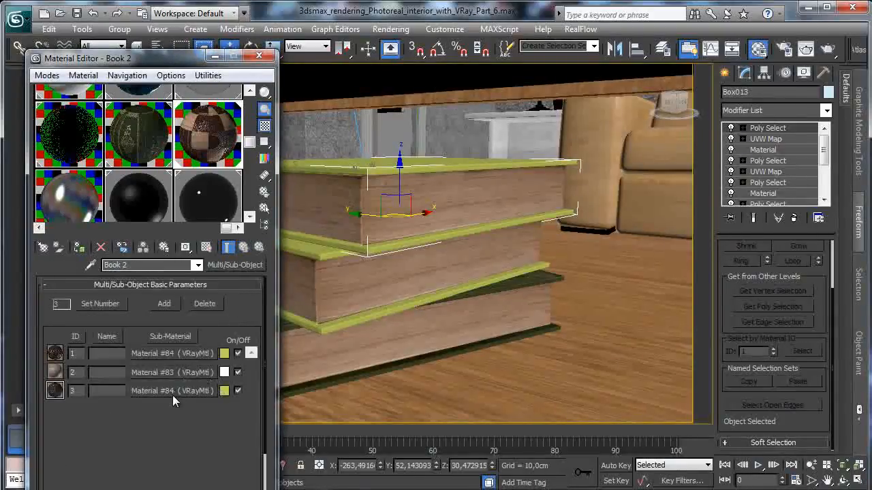
click(171, 353)
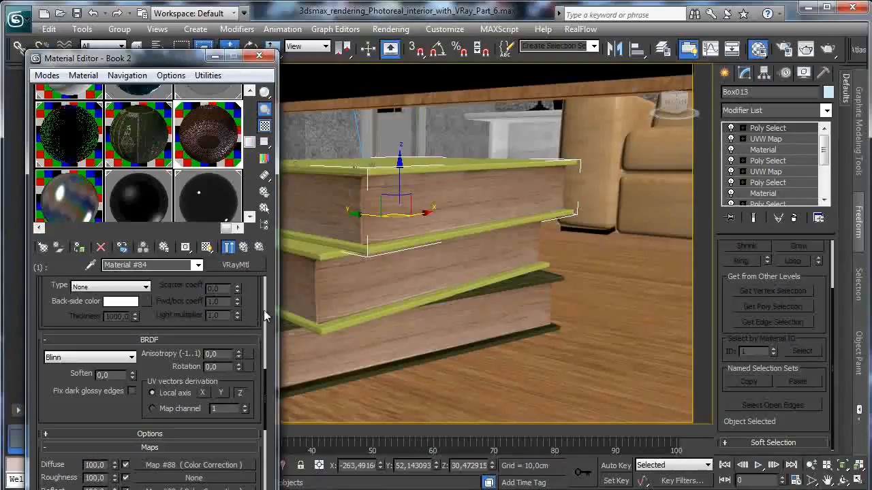
- Reset the Power cords sample slot in the editor only, copy the Book 2 material into it, and rename it Book 3
click(208, 153)
click(101, 248)
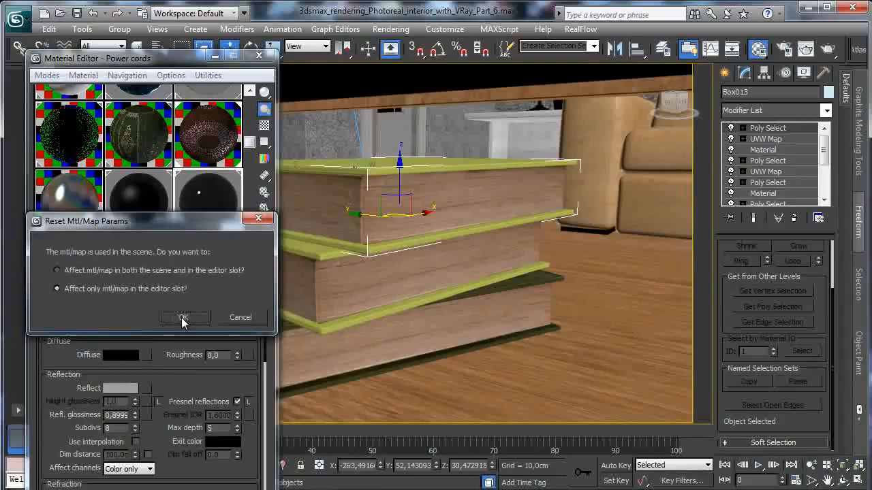
click(182, 315)
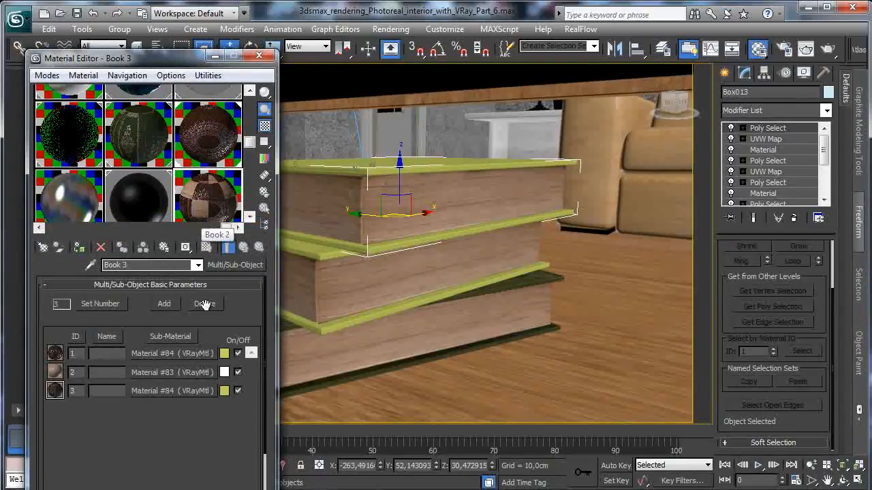
- Set the hue shift of the diffuse Color Correction map in Book 3's first sub-material to 180, after trying -140
click(173, 353)
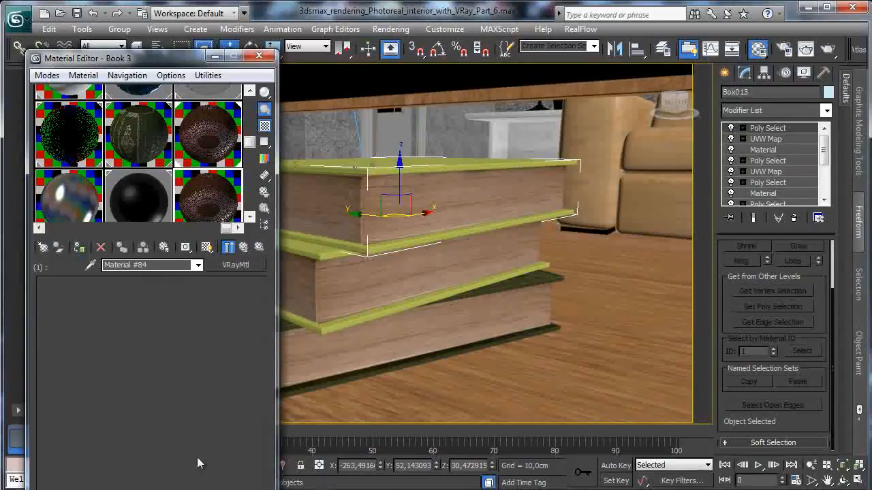
double_click(234, 412)
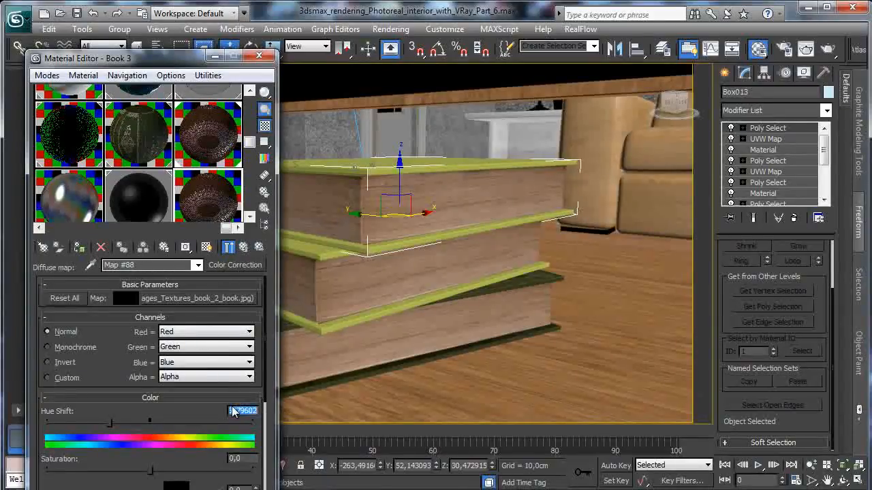
text(-140)
key(Return)
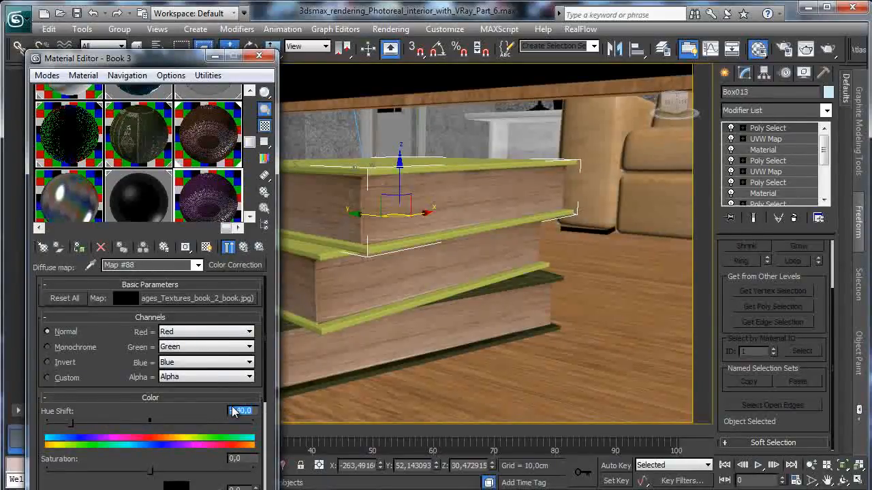
text(0)
key(Return)
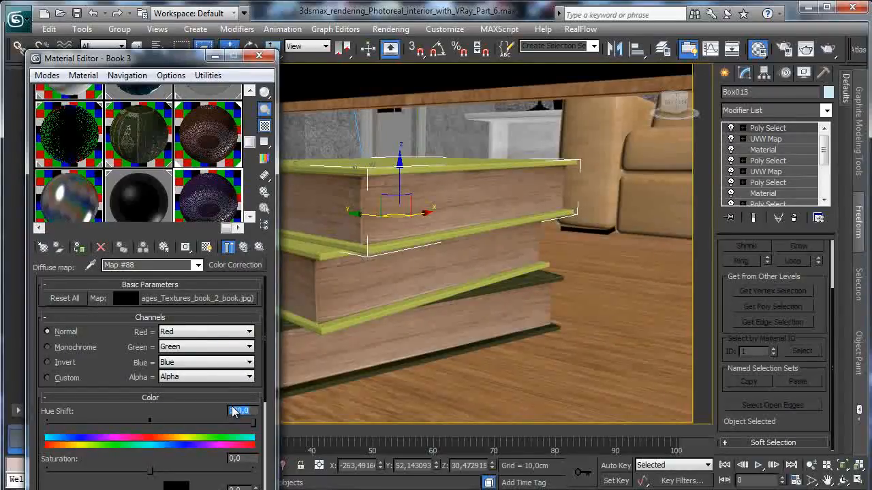
- Set the hue shift of the diffuse Color Correction map in Book 3's third sub-material to -180 and close the material editor
click(244, 249)
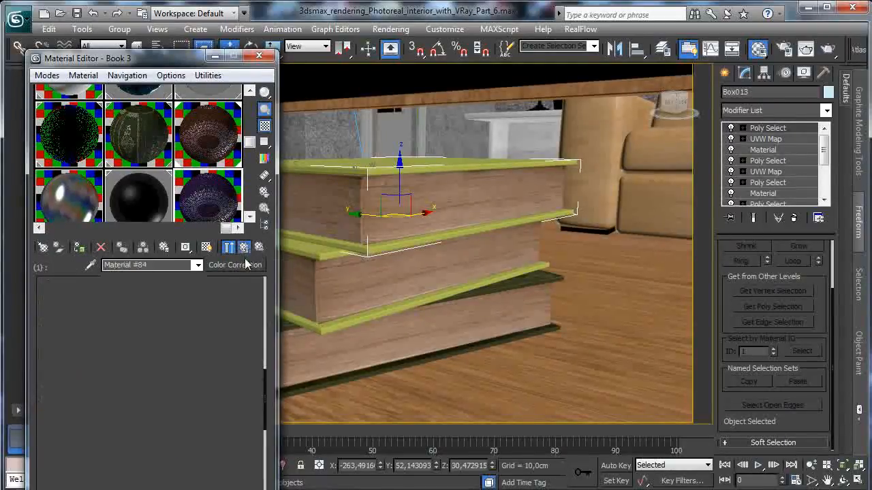
click(244, 250)
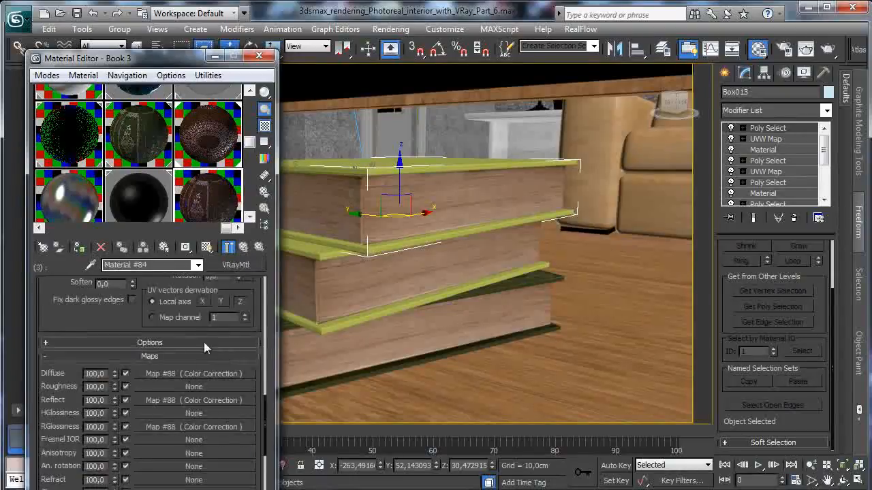
click(199, 374)
double_click(236, 410)
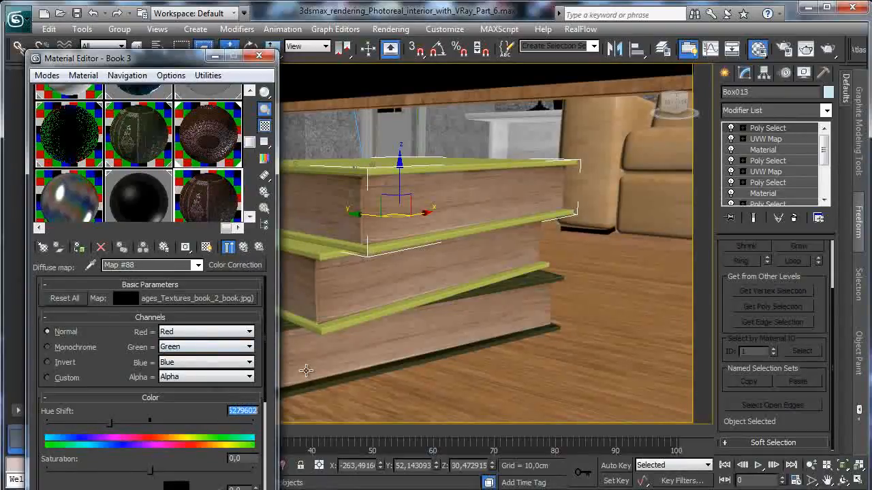
text(-180)
key(Return)
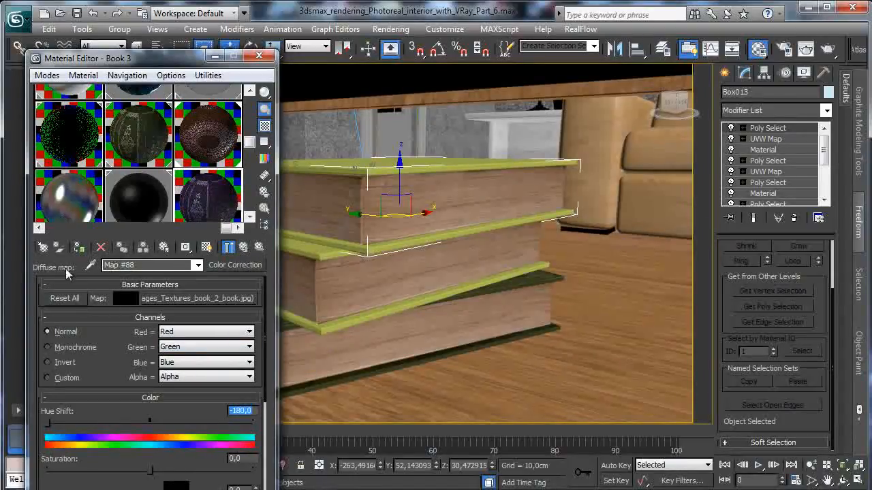
click(259, 56)
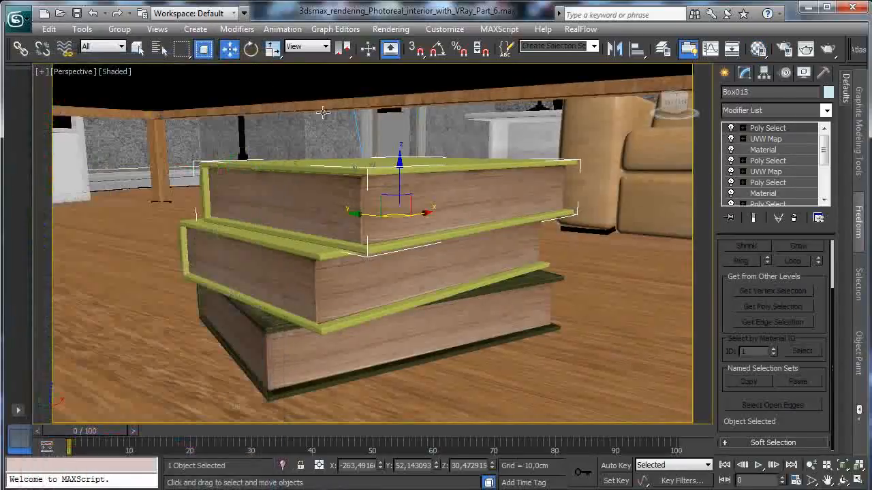
- In the VRayPhysicalCamera001 view, move the top book off the stack to the far end of the coffee table's lower shelf and rotate it
click(85, 71)
mouse_move(120, 86)
click(344, 86)
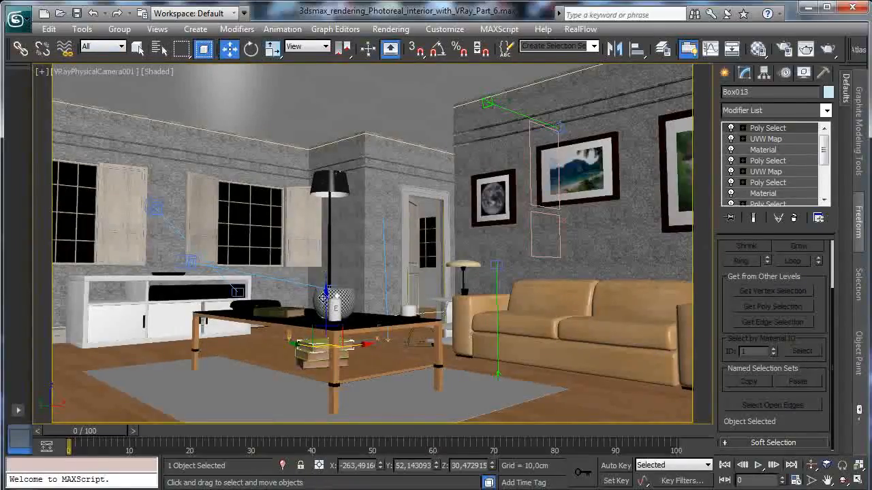
drag(324, 308, 321, 321)
drag(323, 361, 93, 314)
click(251, 51)
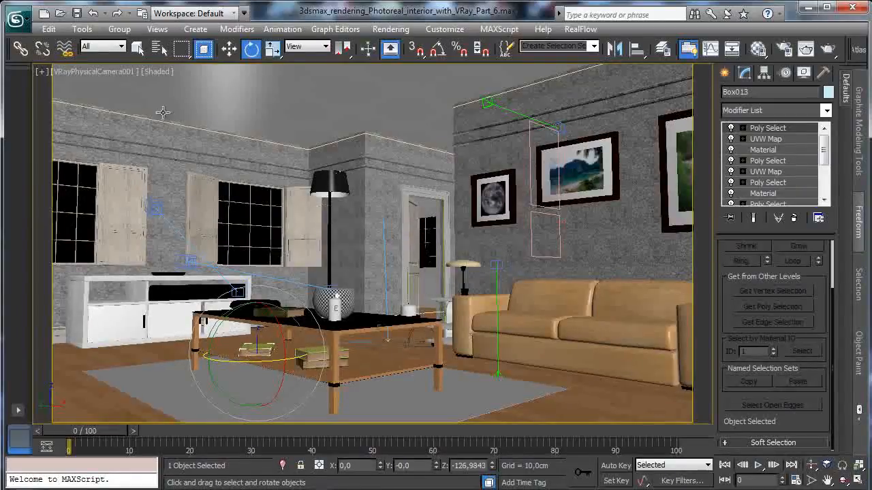
- Frame the separated book in the perspective view and inspect how it rests on the coffee table's lower shelf
click(112, 72)
click(144, 121)
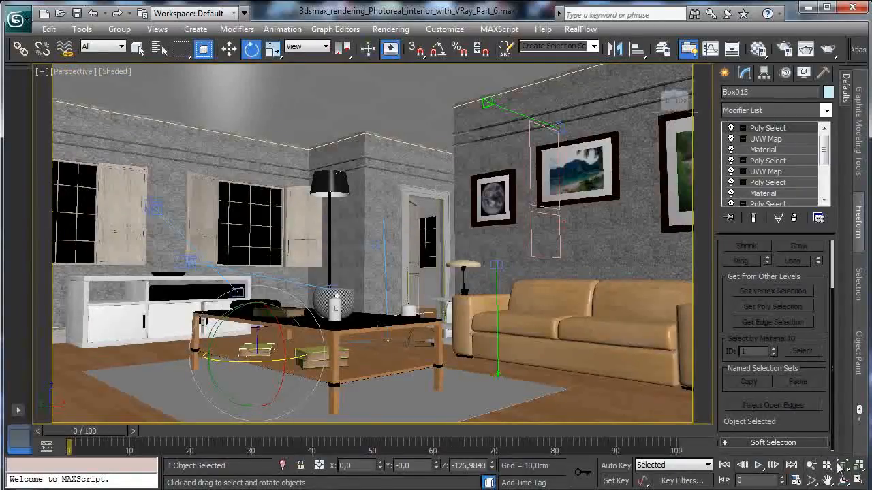
click(826, 464)
click(842, 481)
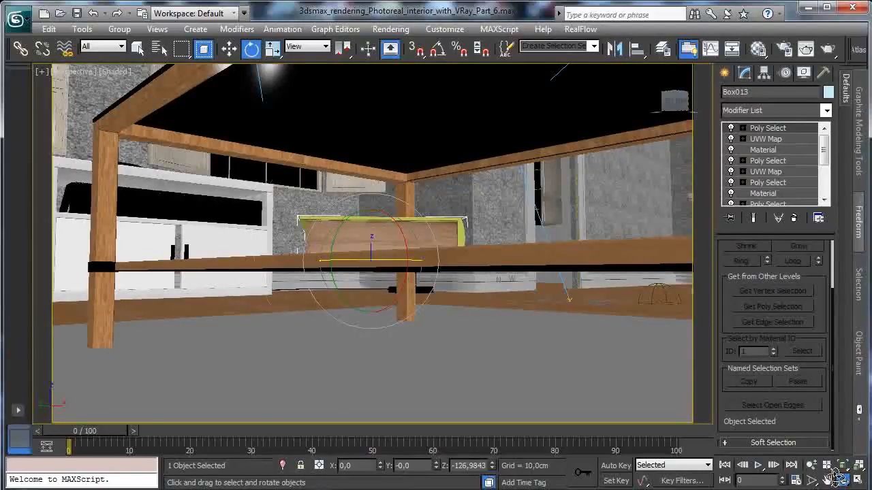
drag(354, 284, 372, 218)
key(w)
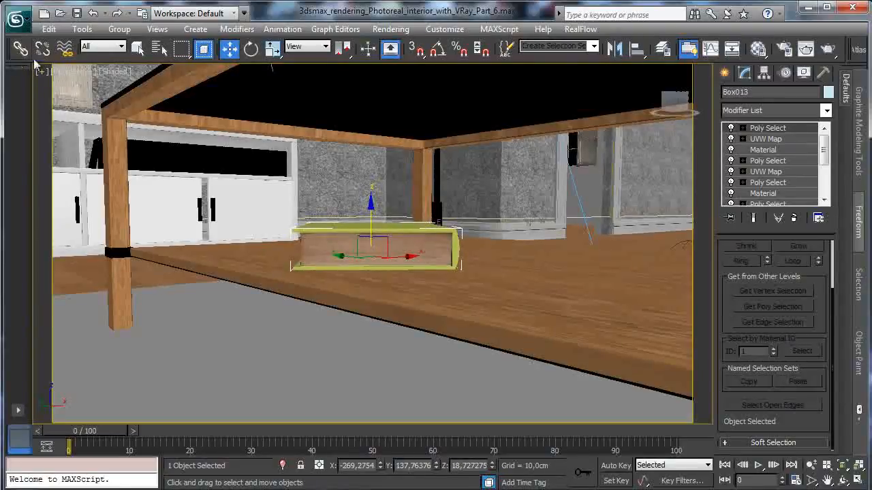
- Return to the VRayPhysicalCamera001 view and draw a render region around the coffee table in the V-Ray frame buffer
click(75, 71)
mouse_move(107, 86)
click(293, 86)
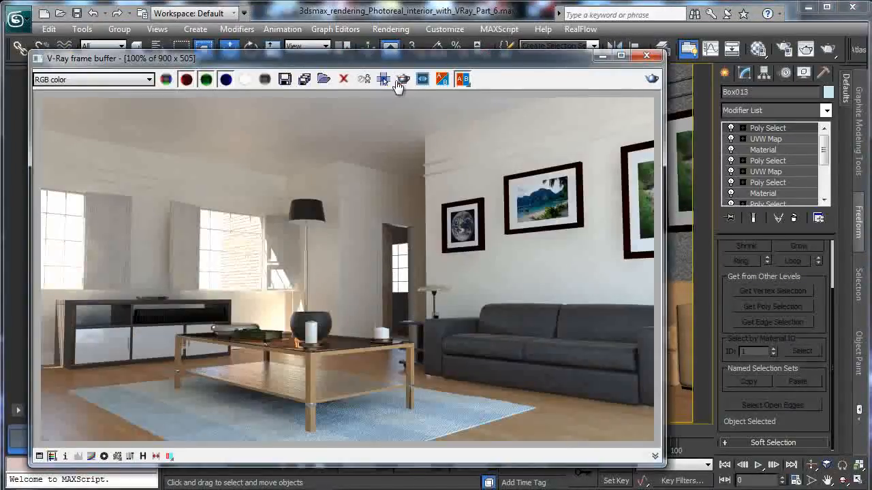
click(402, 80)
drag(182, 327, 398, 415)
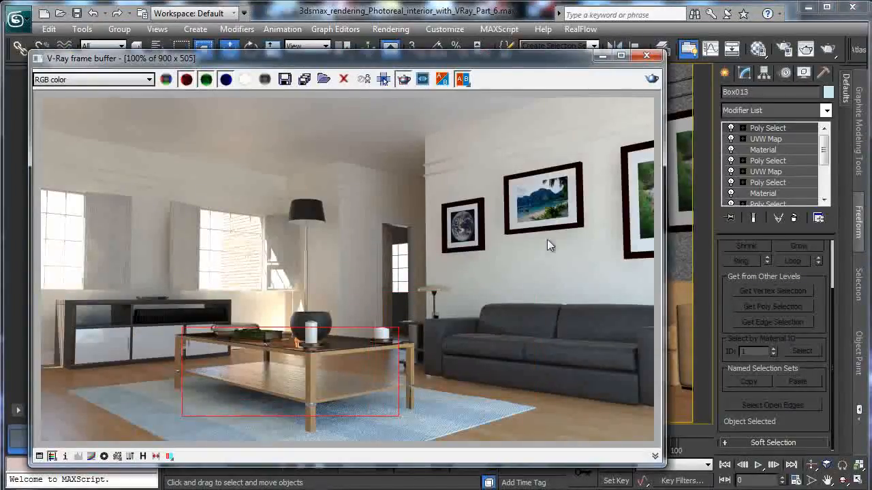
- Render the coffee-table region and copy the three books from the table's lower shelf over to the TV cabinet
click(652, 79)
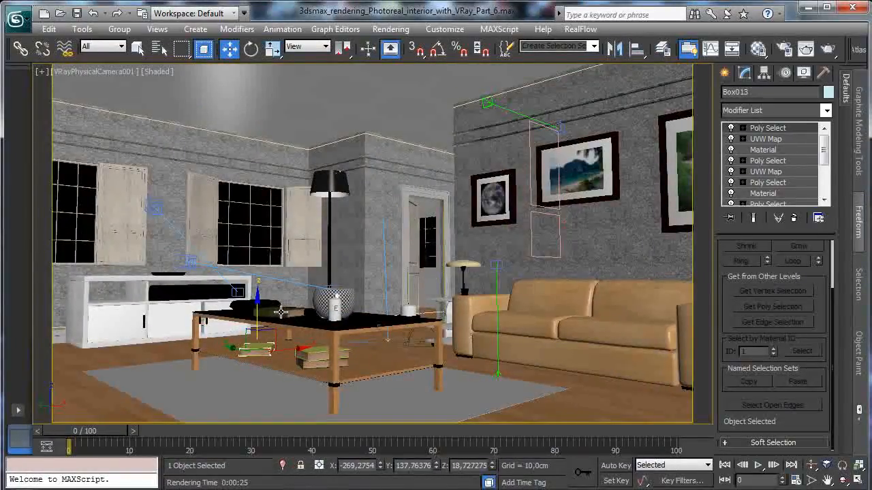
ctrl+click(314, 353)
ctrl+click(312, 365)
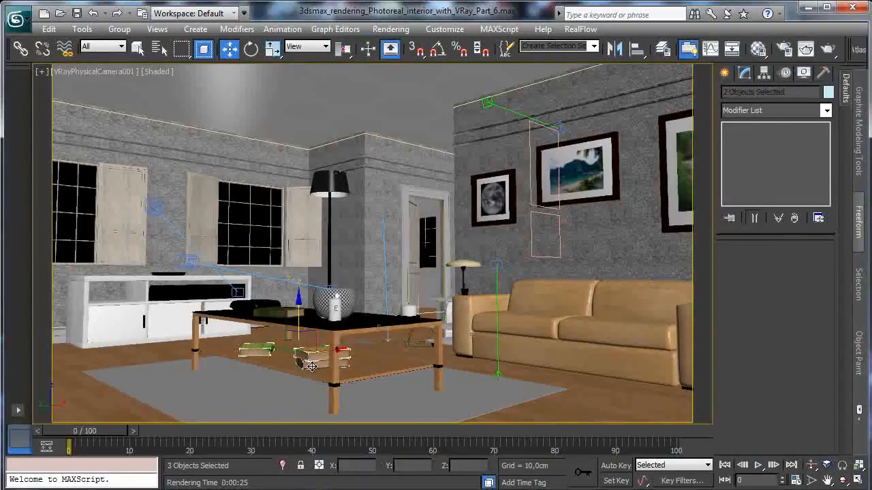
shift+drag(291, 350, 142, 334)
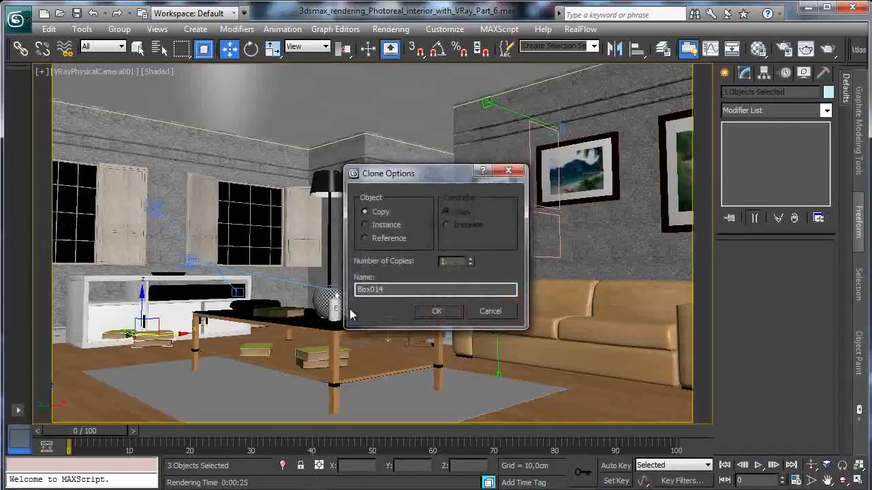
click(436, 312)
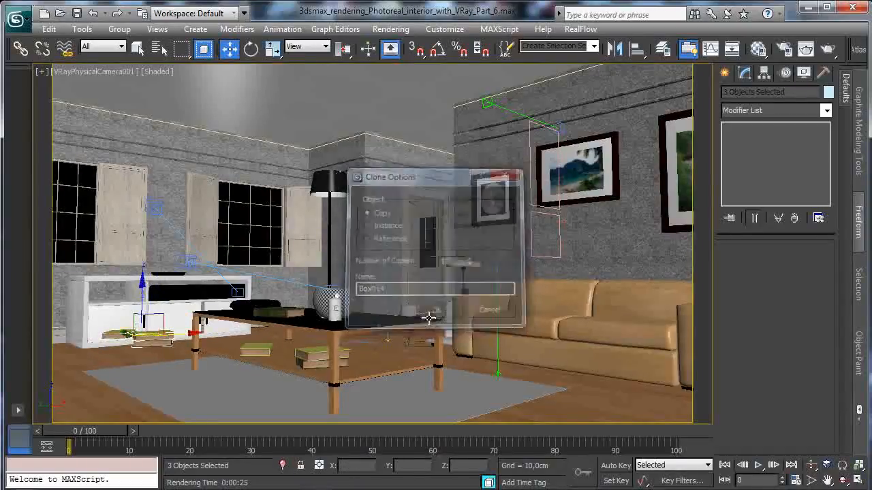
- Isolate the copied books with the TV cabinet's top, shelf, side and divider, and frame them in the perspective view
ctrl+click(101, 304)
ctrl+click(109, 294)
ctrl+click(81, 296)
ctrl+click(248, 331)
click(283, 465)
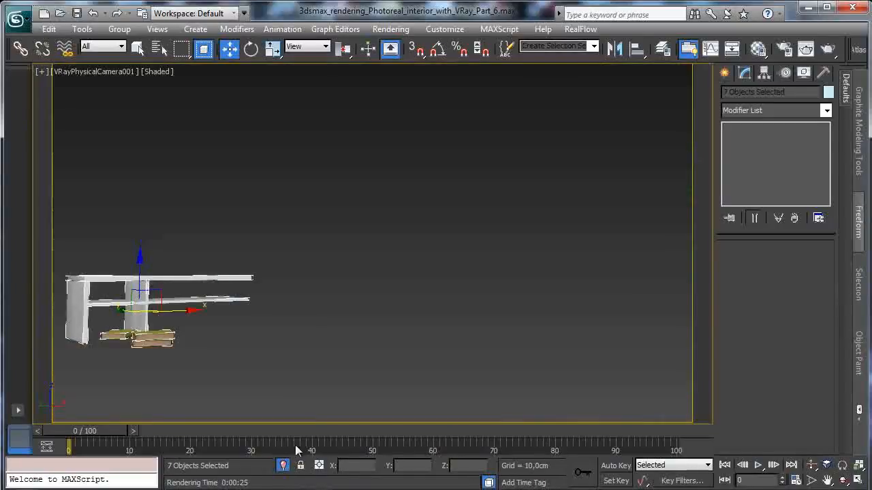
click(102, 72)
click(136, 119)
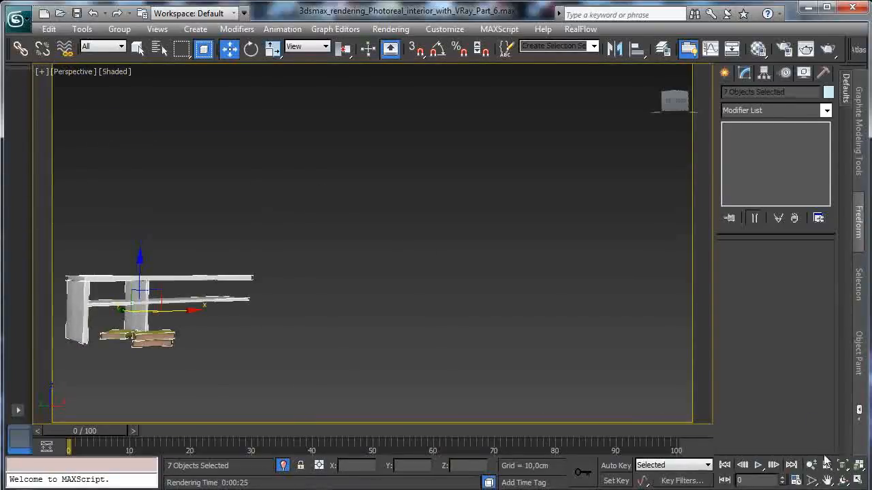
click(842, 466)
click(843, 480)
drag(465, 308, 459, 209)
- Move the single book copy into the cabinet's upper end compartment and delete the two stacked book copies
key(w)
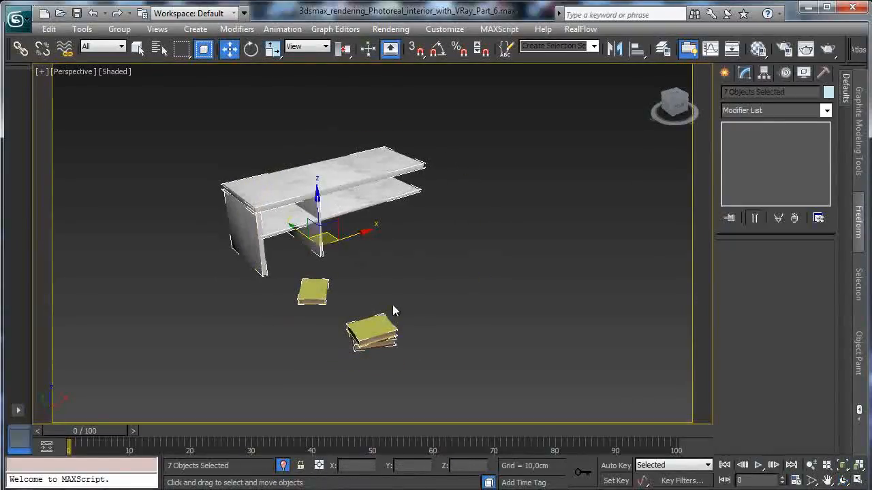
click(393, 306)
click(315, 287)
drag(316, 282, 296, 172)
click(398, 335)
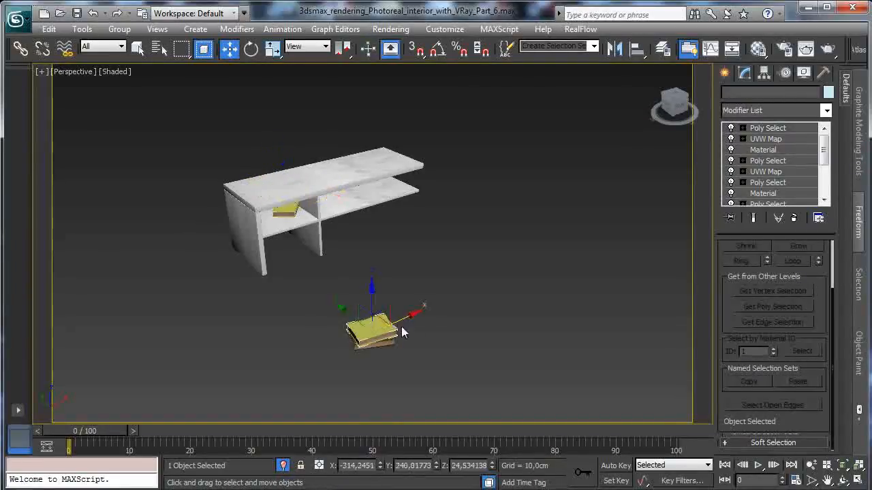
click(431, 331)
click(402, 326)
key(Delete)
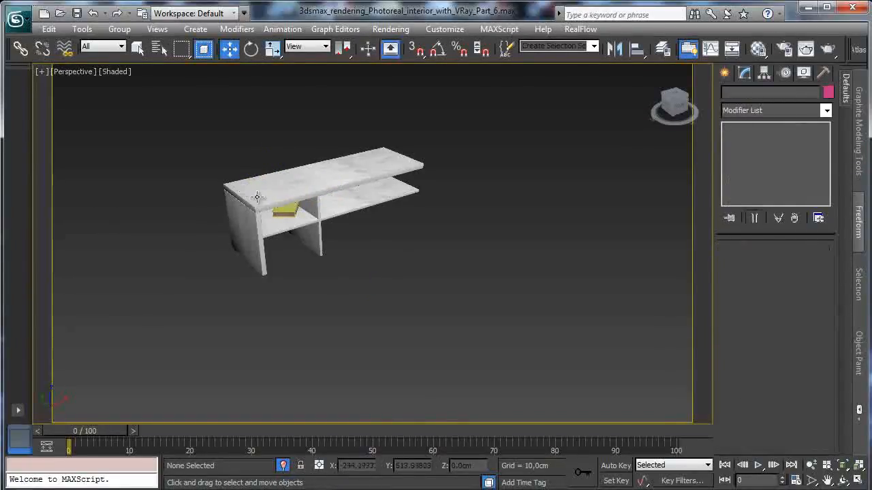
- Frame the book in the compartment, turn on angle snap and rotate the book 45 degrees about its vertical axis
click(291, 211)
click(843, 466)
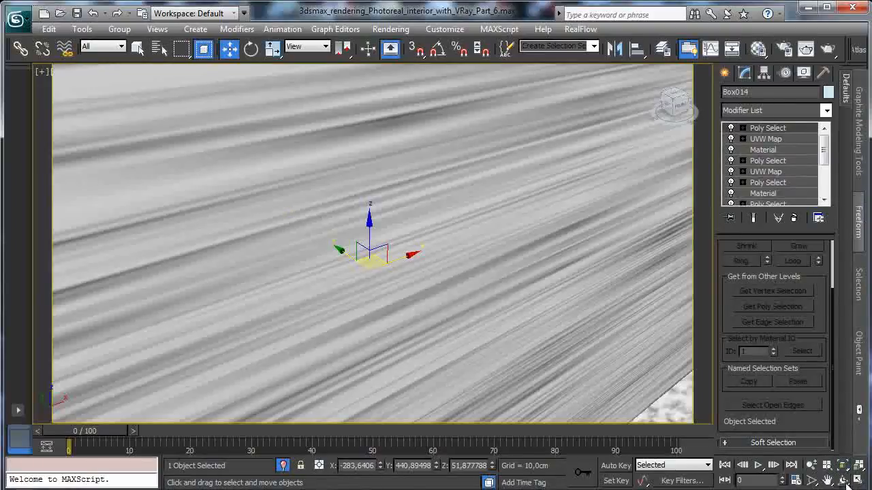
click(843, 481)
drag(424, 286, 366, 259)
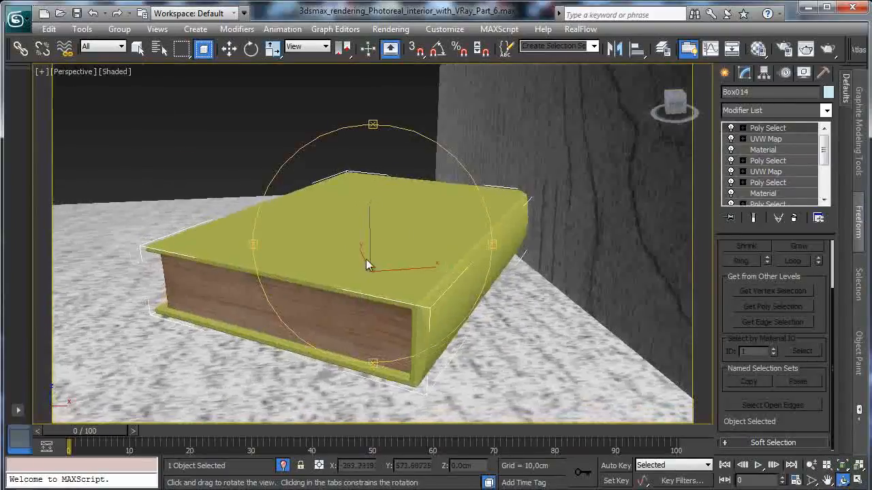
click(250, 48)
drag(356, 294, 419, 290)
key(ctrl+z)
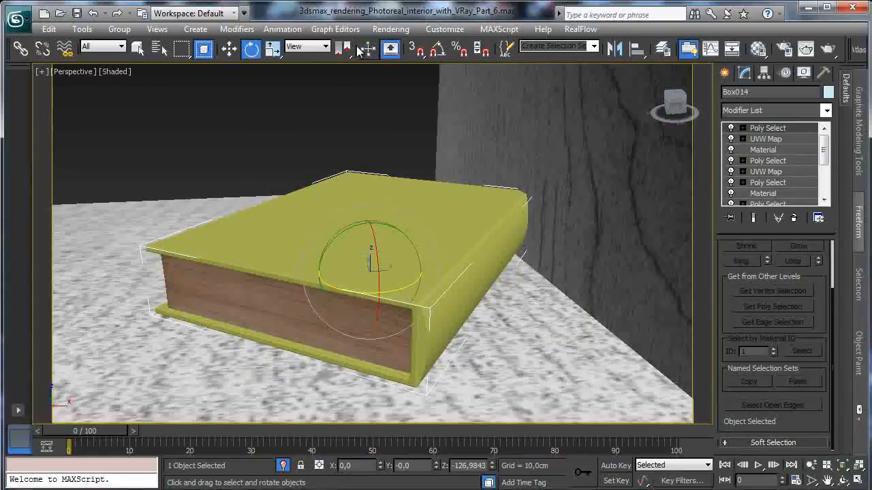
click(436, 51)
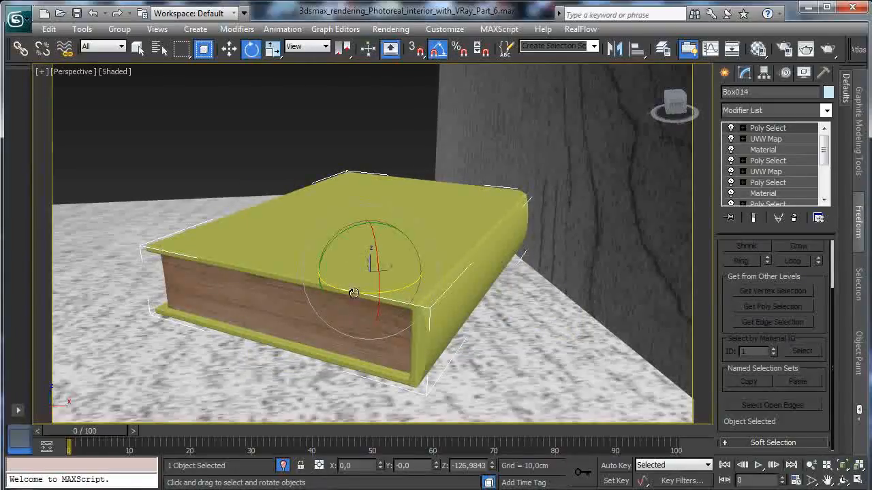
drag(352, 293, 386, 295)
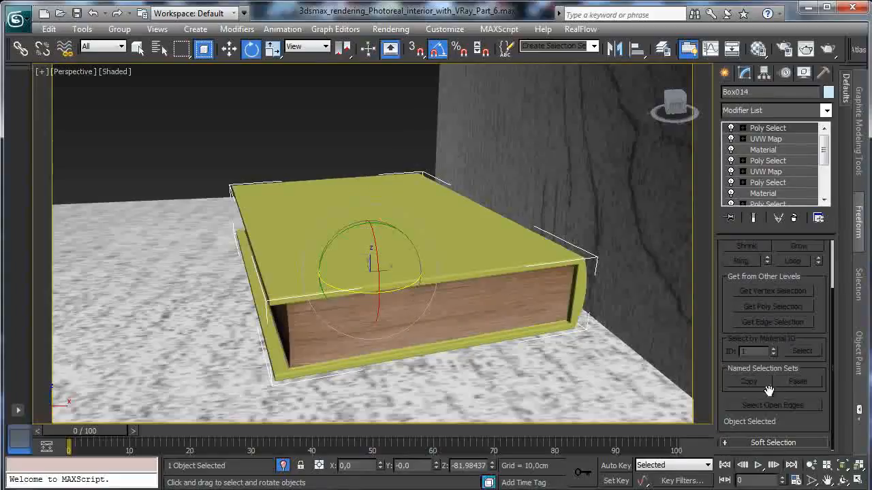
- Rotate the book back 5 degrees about its vertical axis to square it with the cabinet compartment
click(811, 465)
drag(409, 286, 408, 350)
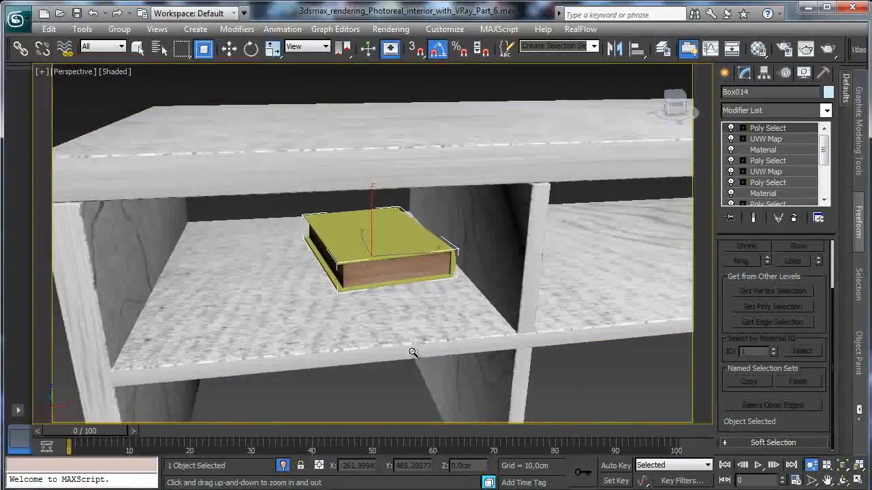
click(251, 47)
drag(390, 274, 392, 275)
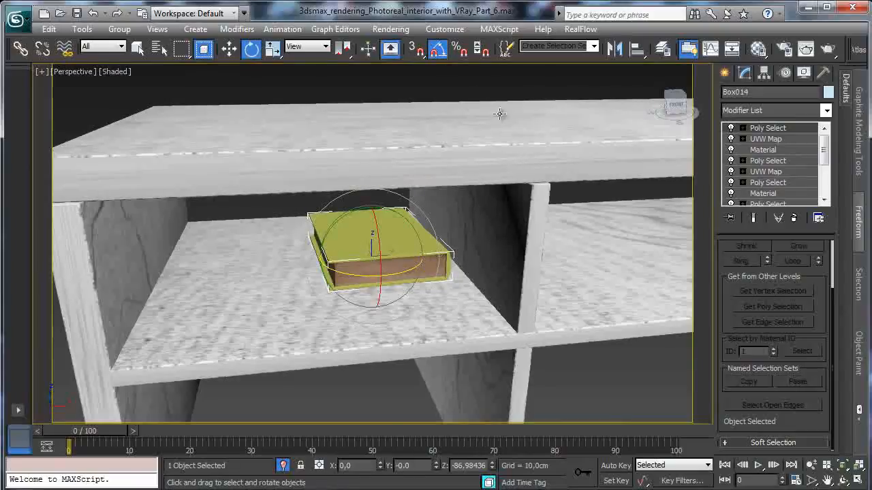
- Stand the book upright with its spine facing the front of the cabinet and raise it above the shelf
click(229, 47)
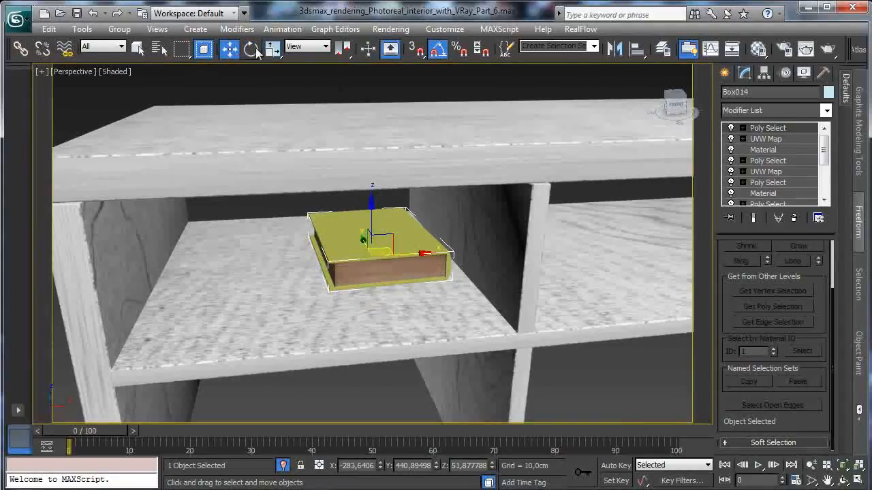
click(251, 48)
drag(401, 280, 347, 283)
key(w)
drag(359, 209, 373, 144)
key(e)
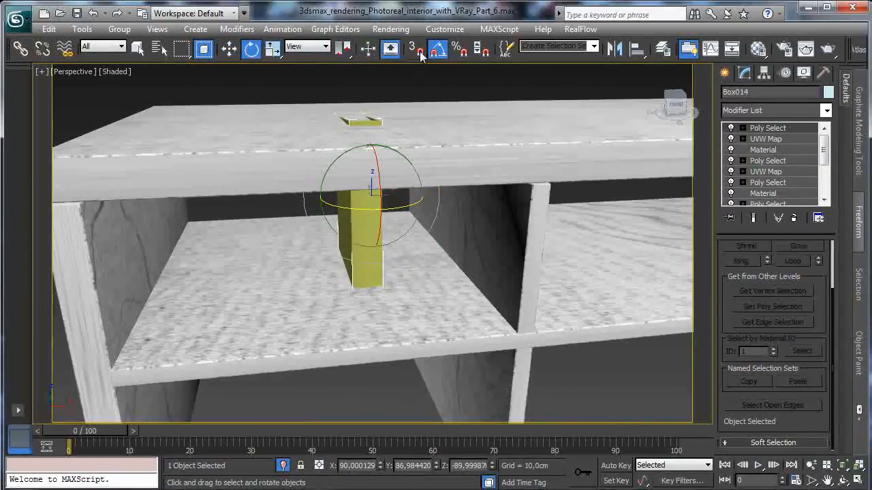
drag(379, 168, 380, 171)
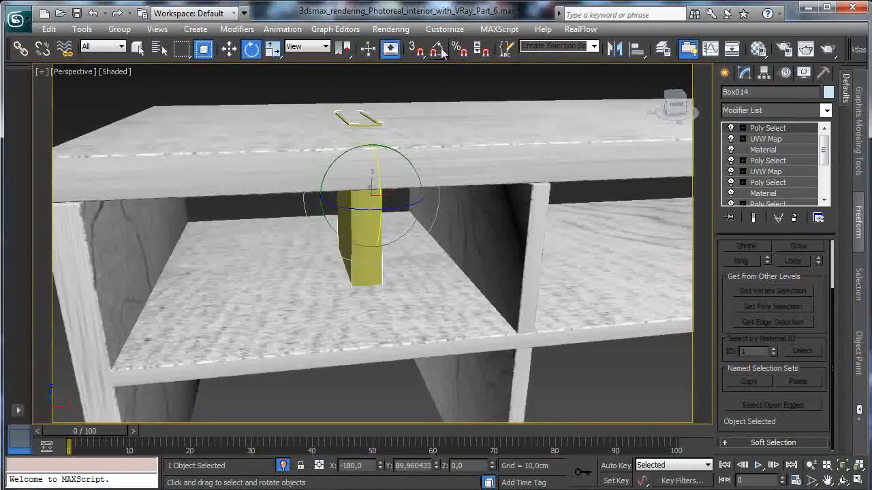
- Scale the upright book down, adjust its height and bring it forward to the compartment's front edge
click(230, 48)
click(272, 48)
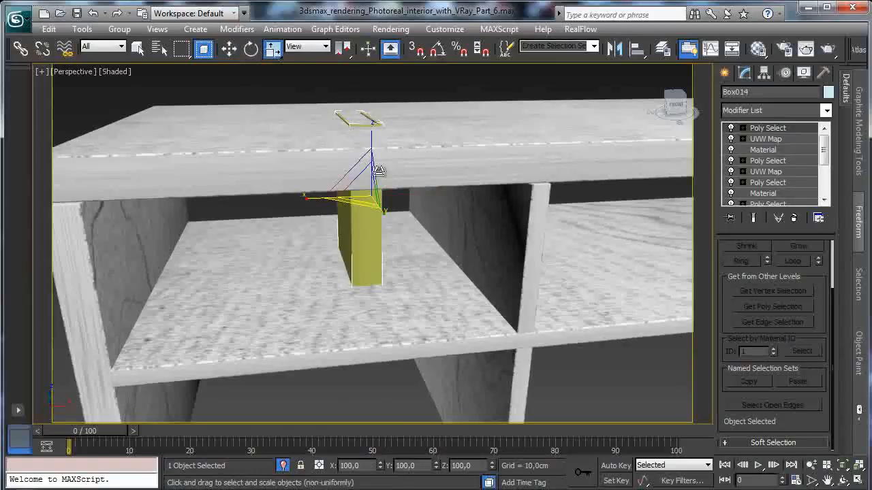
drag(356, 185, 360, 206)
key(w)
drag(367, 156, 374, 167)
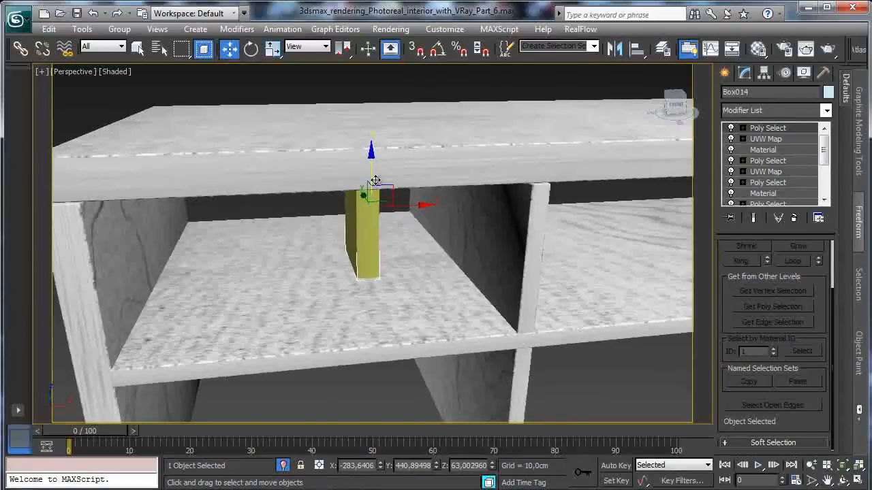
drag(363, 196, 400, 232)
- Scale the upright book down a little more to clear the cabinet top and lower it onto the shelf
click(842, 480)
drag(422, 279, 409, 111)
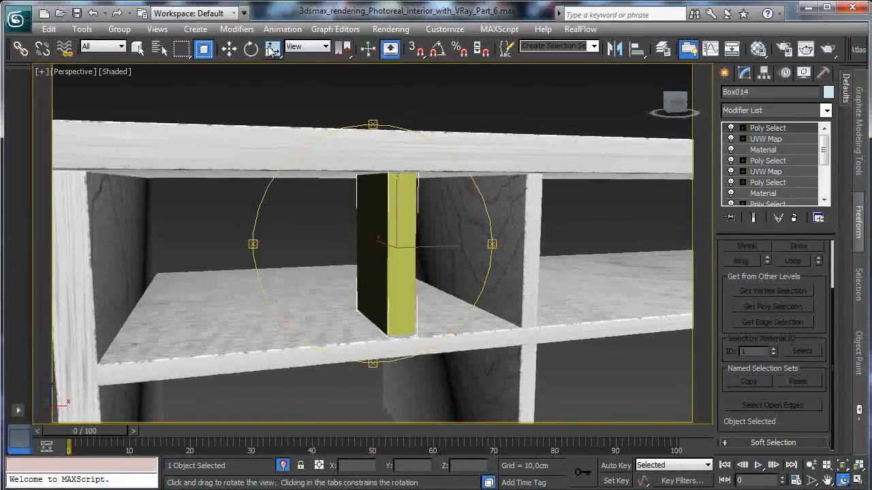
key(r)
drag(393, 236, 395, 254)
key(w)
drag(398, 201, 399, 211)
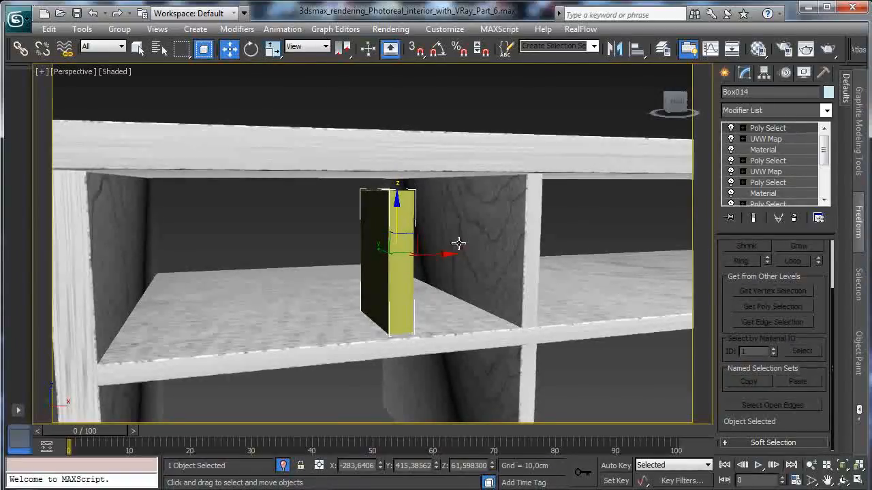
- Move the book against the compartment's divider and create five copies of it side by side along the shelf
drag(434, 255, 509, 252)
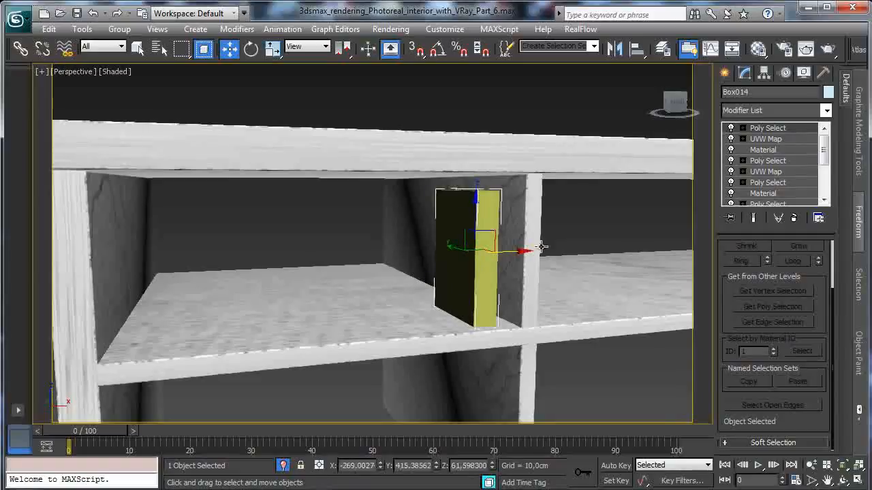
click(843, 481)
drag(477, 301, 415, 179)
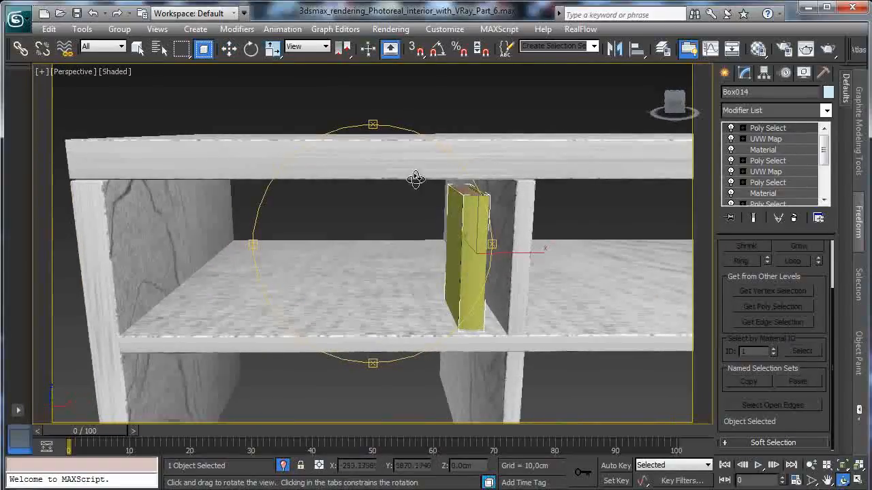
click(230, 48)
mouse_move(516, 255)
mouse_down()
mouse_move(496, 251)
mouse_move(536, 252)
mouse_move(516, 255)
mouse_move(526, 255)
mouse_up()
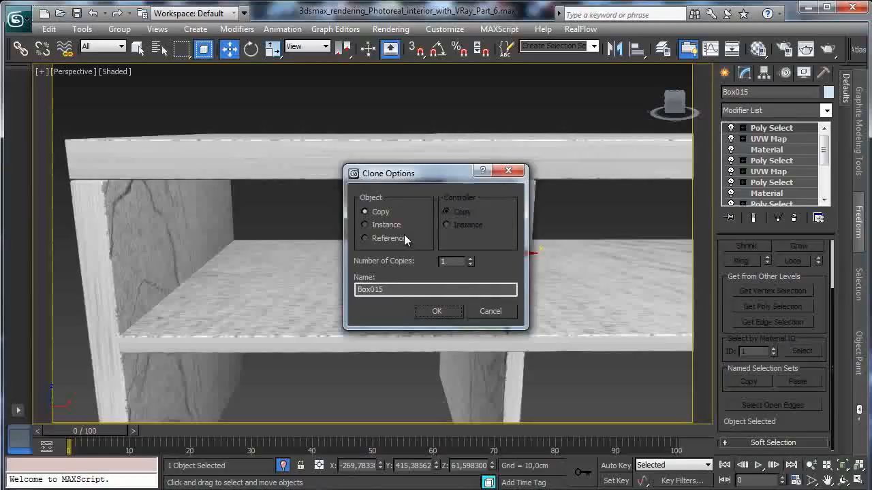
click(471, 259)
click(471, 259)
click(439, 311)
- Shift individual books in the row slightly forward or back so their spines are unevenly aligned
click(420, 287)
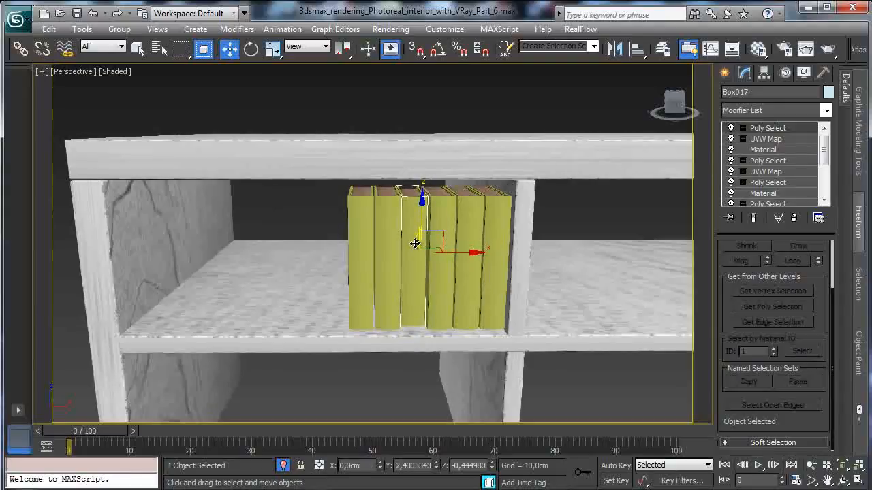
click(843, 481)
mouse_move(421, 293)
mouse_down()
mouse_move(413, 286)
mouse_move(426, 281)
mouse_up()
click(229, 48)
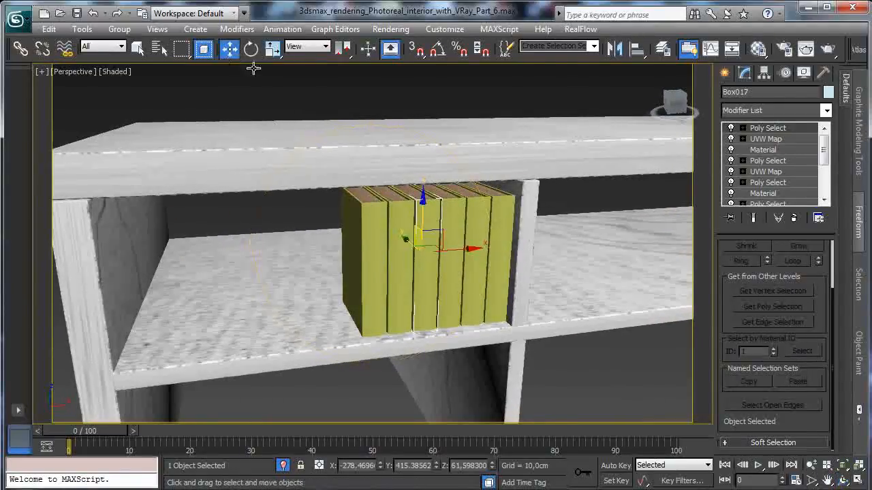
drag(403, 239, 448, 235)
click(471, 233)
click(393, 247)
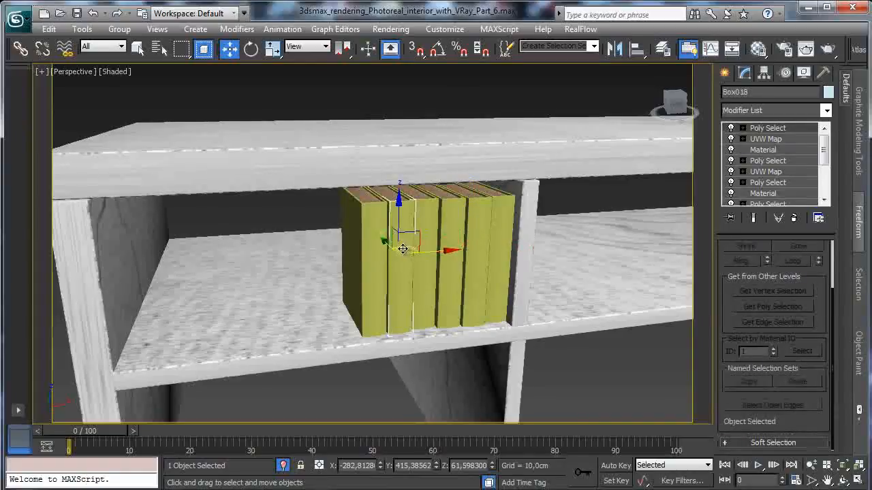
drag(389, 241, 362, 243)
click(361, 246)
- Copy the end book beyond the row, tilt it about 10 degrees and move it to lean against the row
shift+drag(417, 254, 362, 256)
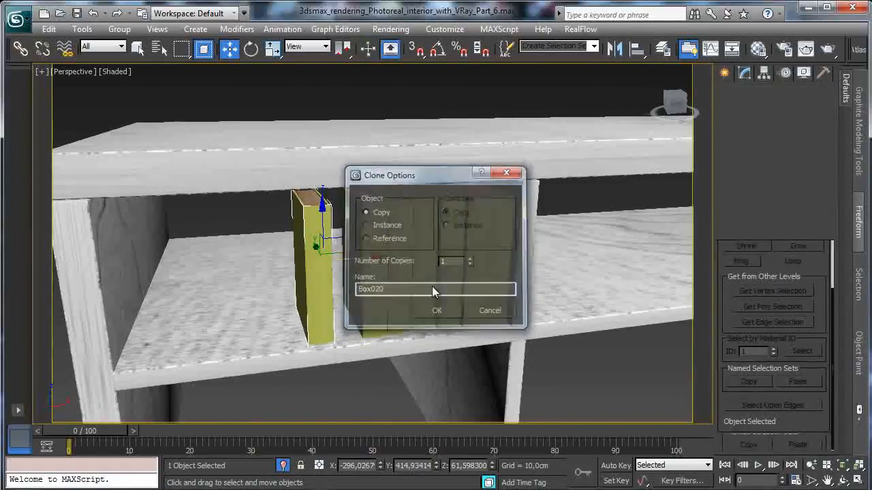
click(438, 308)
click(251, 49)
drag(318, 210, 329, 216)
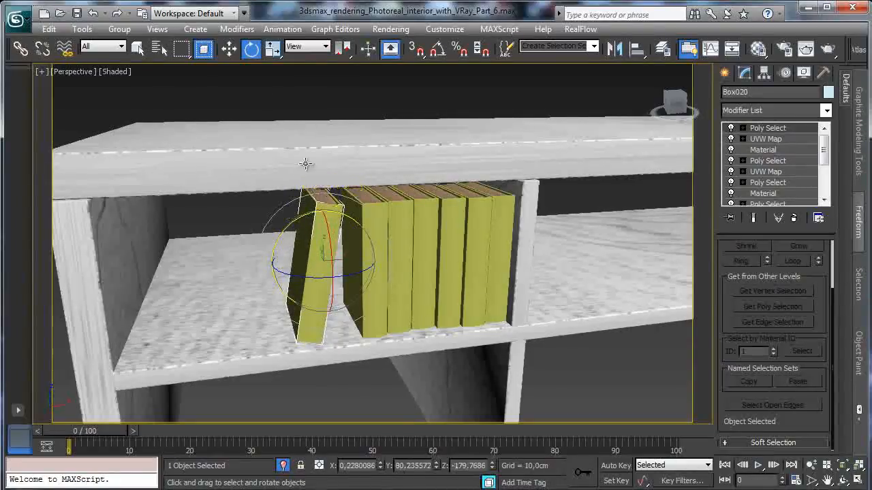
click(228, 49)
mouse_move(366, 257)
mouse_down()
mouse_move(391, 254)
mouse_move(382, 255)
mouse_up()
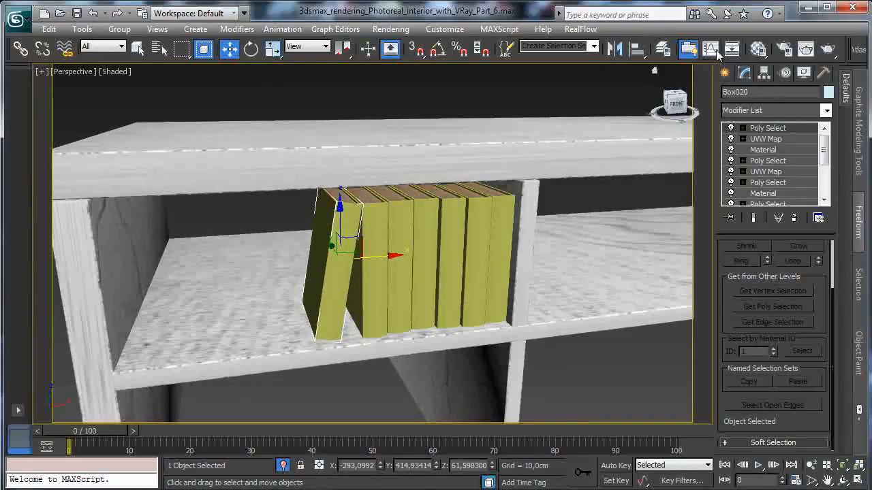
- Assign the Book 3, Book 2 and Book materials in turn to the first three upright books beside the leaning one
click(761, 52)
drag(167, 62, 176, 34)
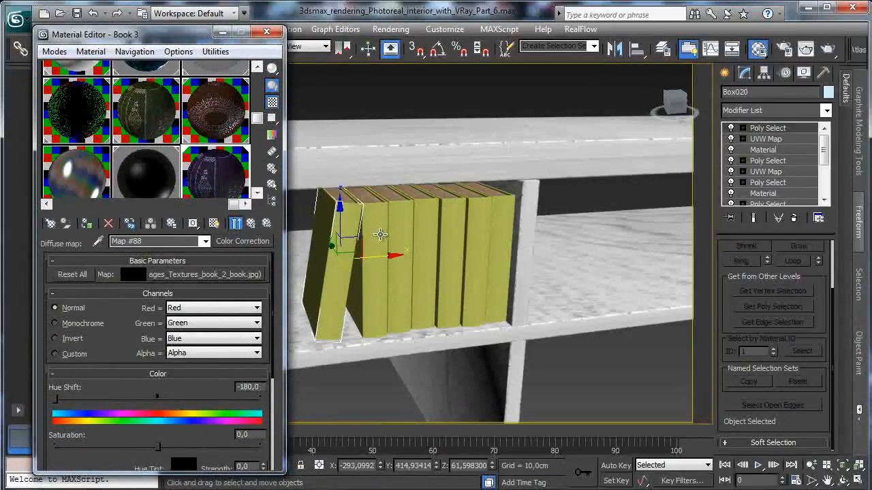
click(364, 218)
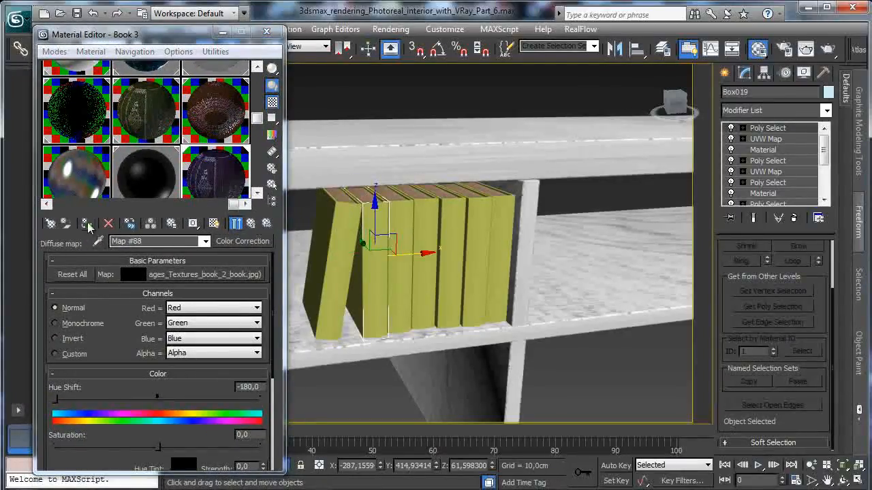
click(405, 218)
click(205, 128)
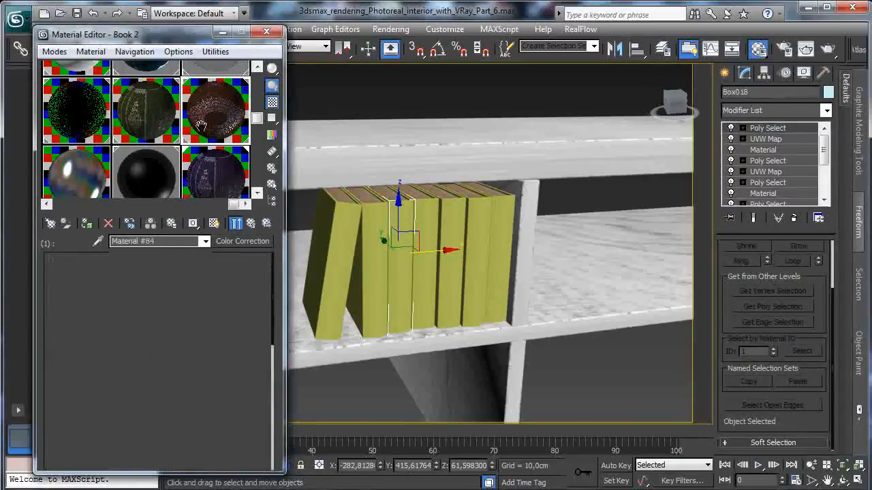
click(425, 212)
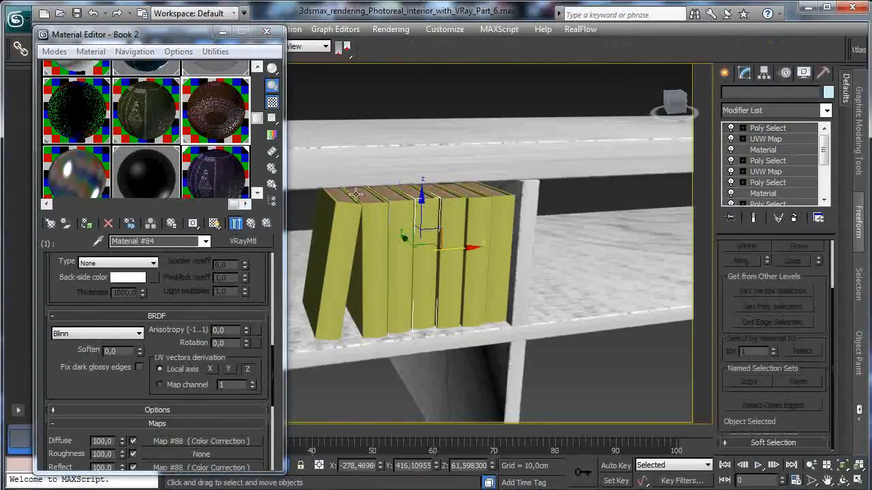
click(161, 129)
click(88, 224)
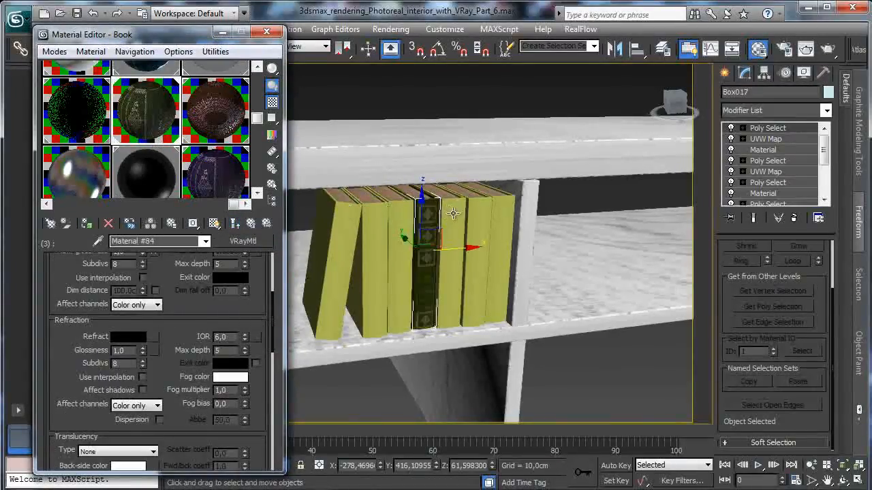
- Assign Book 3 to the next book and Book 2 to the last two books by the divider, and close the Material Editor
click(453, 213)
click(216, 176)
click(89, 226)
click(474, 211)
click(162, 190)
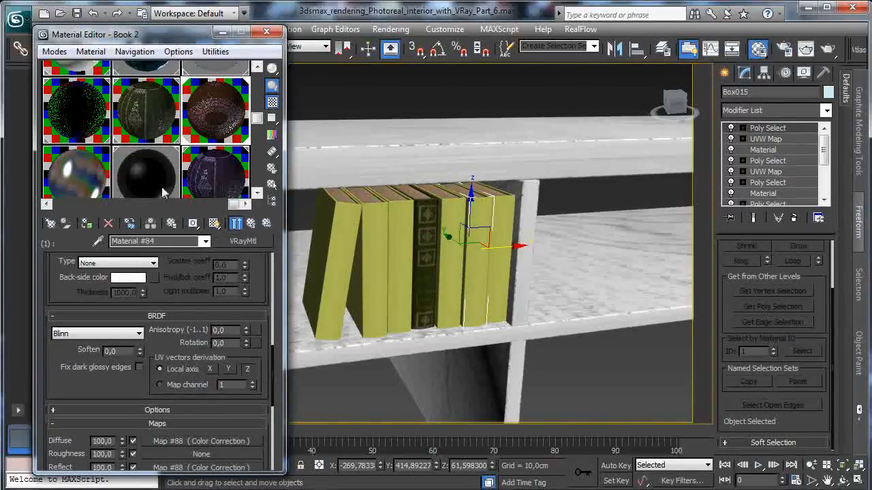
click(504, 215)
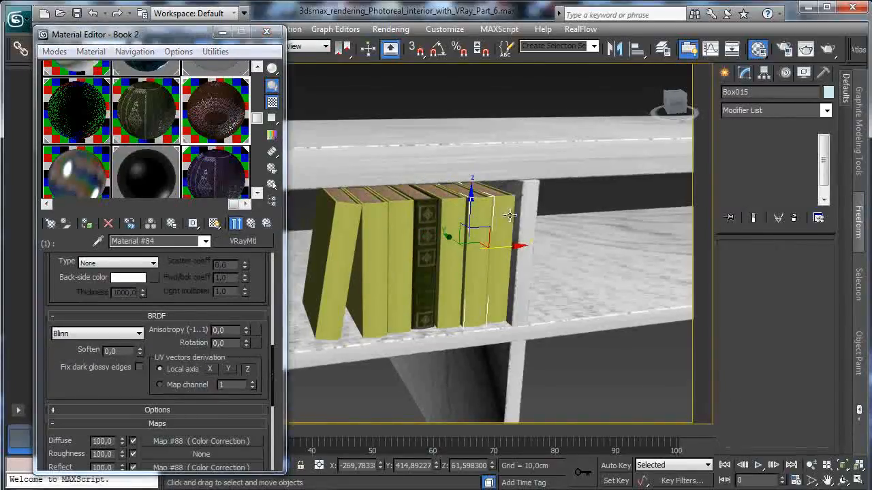
click(86, 223)
click(266, 31)
- Exit isolation mode and bring back the wide view of the whole living room
click(80, 71)
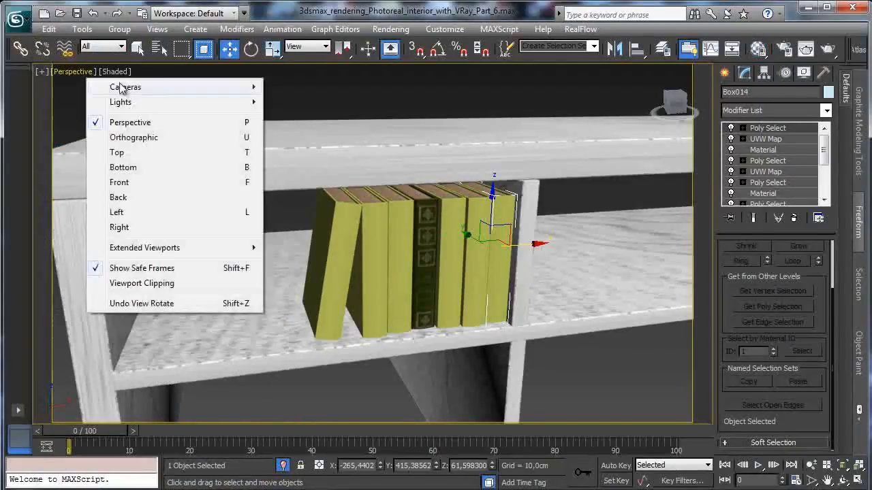
mouse_move(123, 87)
click(344, 88)
key(alt+q)
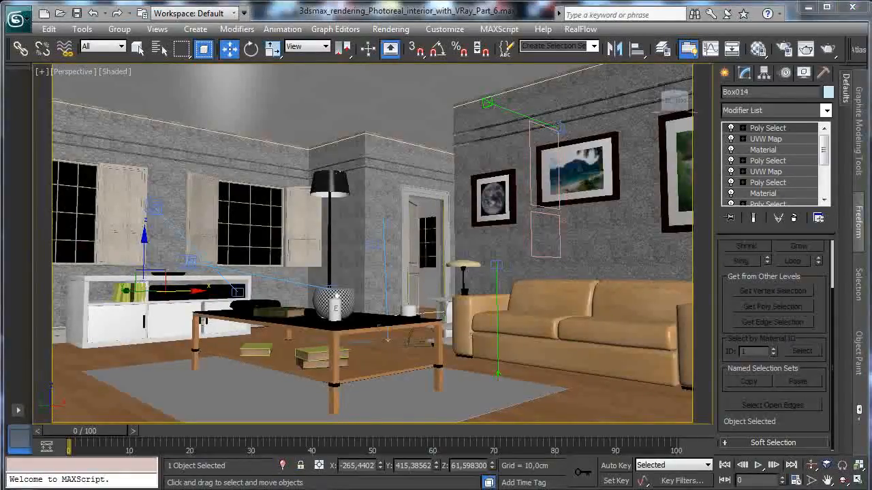
- Test-render the room view with the render region redrawn around the TV cabinet's book compartment
key(F10)
key(F10)
click(827, 50)
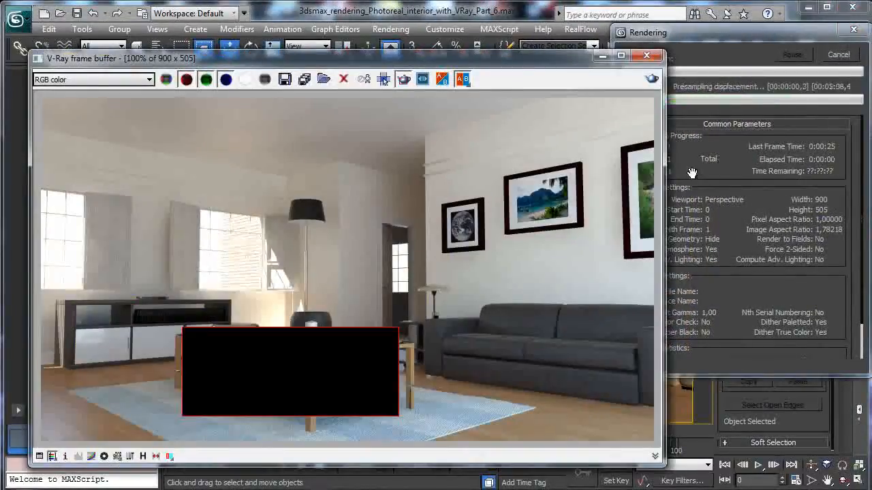
drag(60, 277, 179, 372)
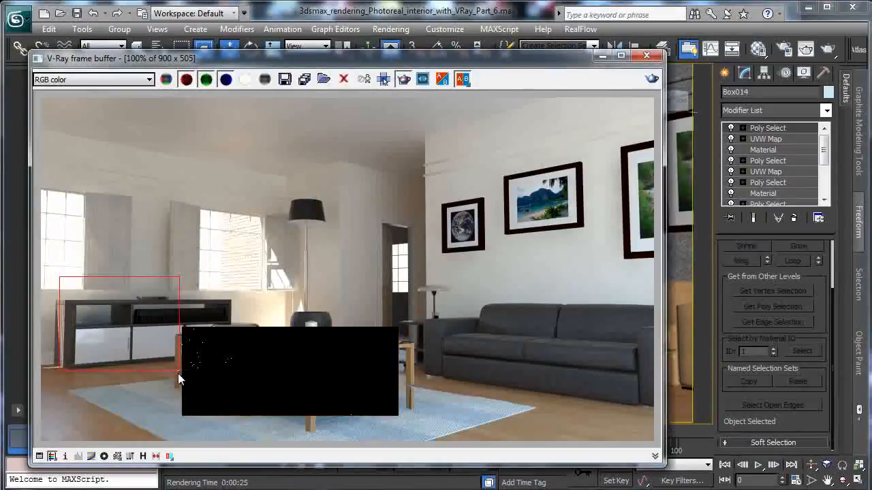
click(652, 79)
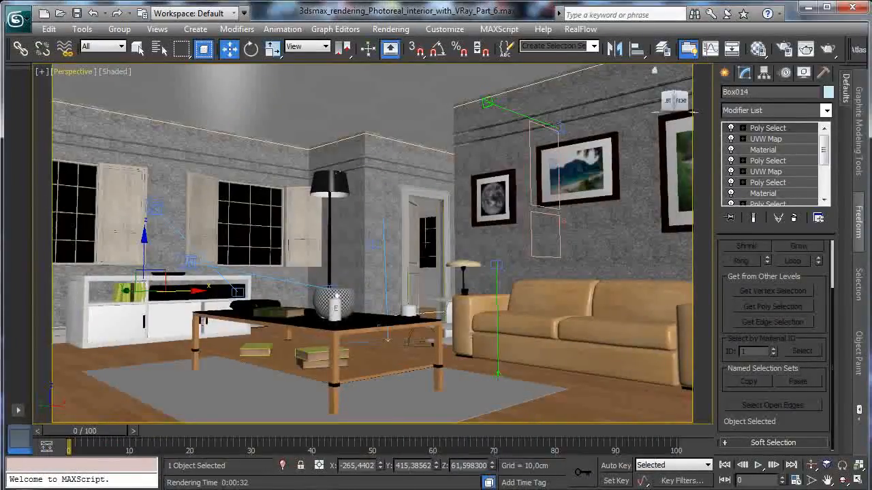
- Switch the viewport to VRayPhysicalCamera001 and render its view of the coffee table
click(73, 71)
mouse_move(116, 86)
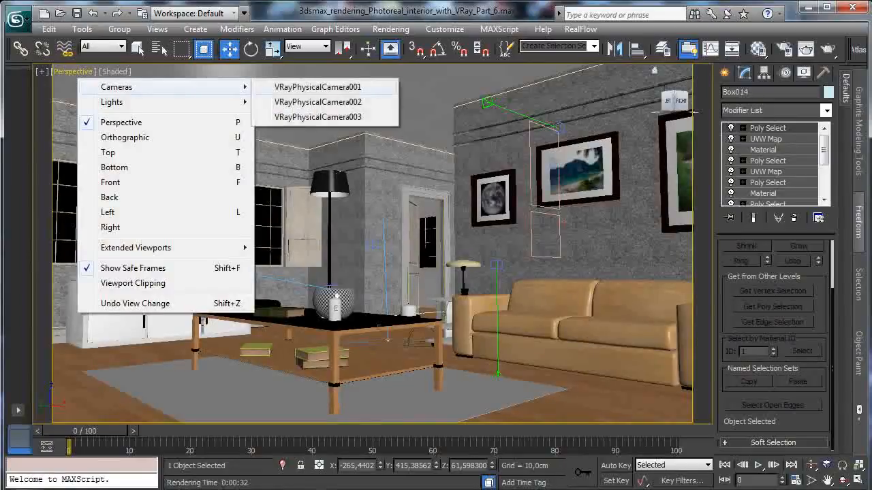
click(331, 85)
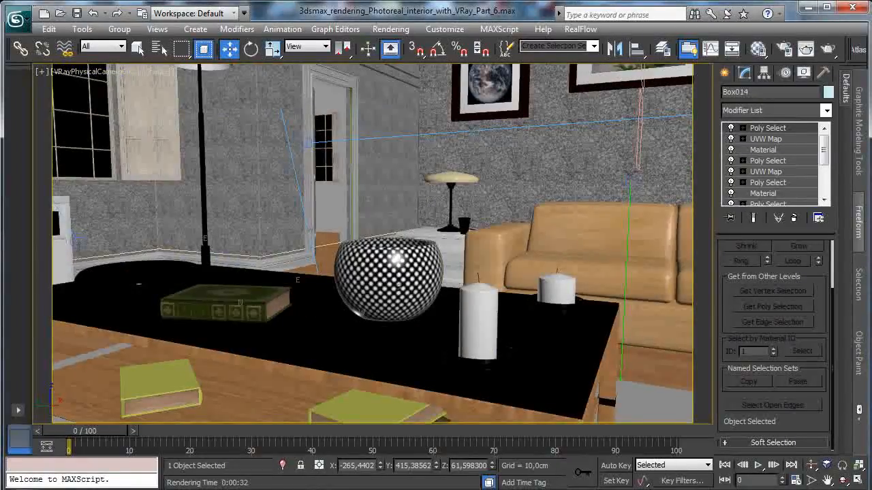
click(827, 48)
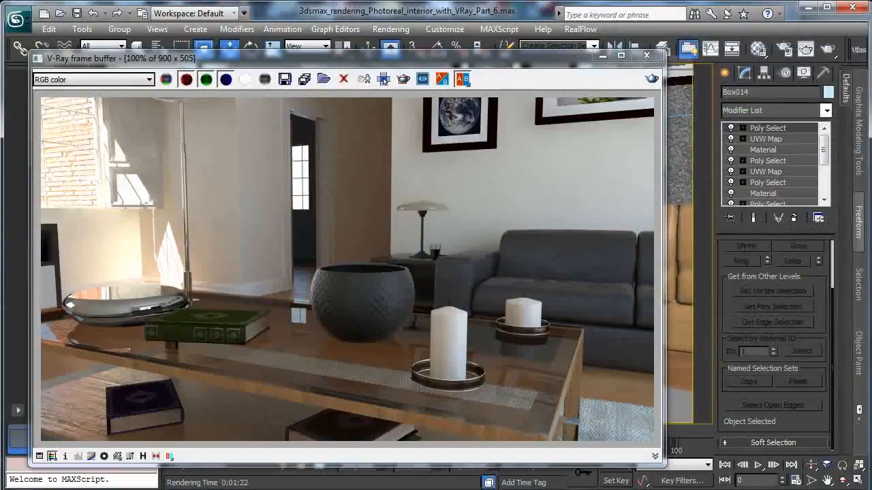
click(603, 55)
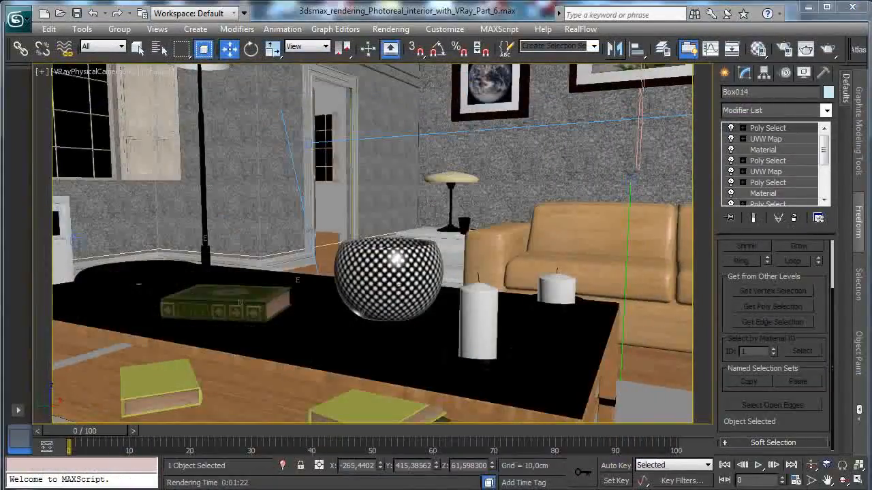
- Switch the viewport to VRayPhysicalCamera003 and lower the camera to a world Z of about 80 cm
click(85, 71)
mouse_move(103, 86)
click(324, 113)
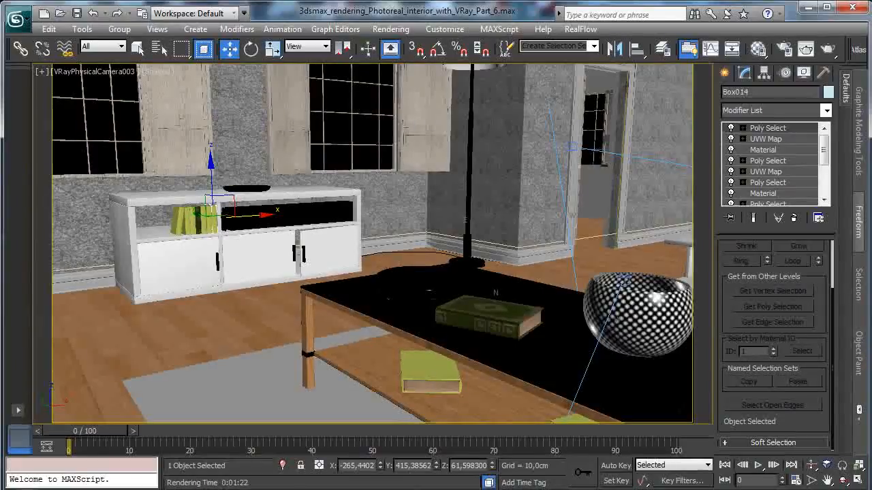
click(85, 71)
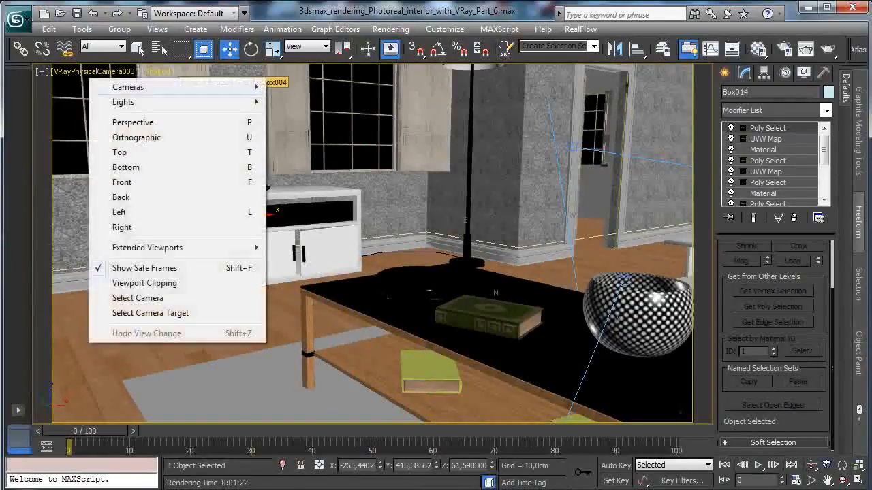
click(140, 313)
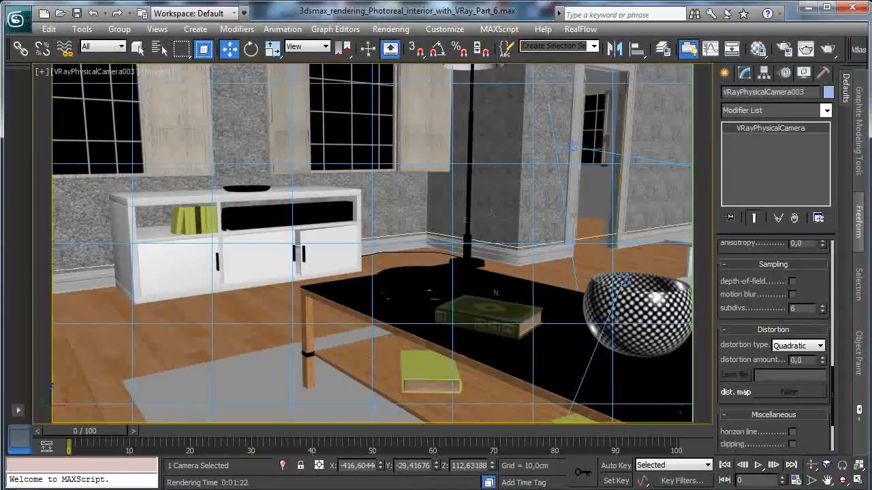
right_click(230, 49)
drag(811, 74, 472, 51)
drag(495, 115, 495, 292)
- Move the target of VRayPhysicalCamera003 along X to about -185 cm to reframe the cabinet and coffee table
click(71, 75)
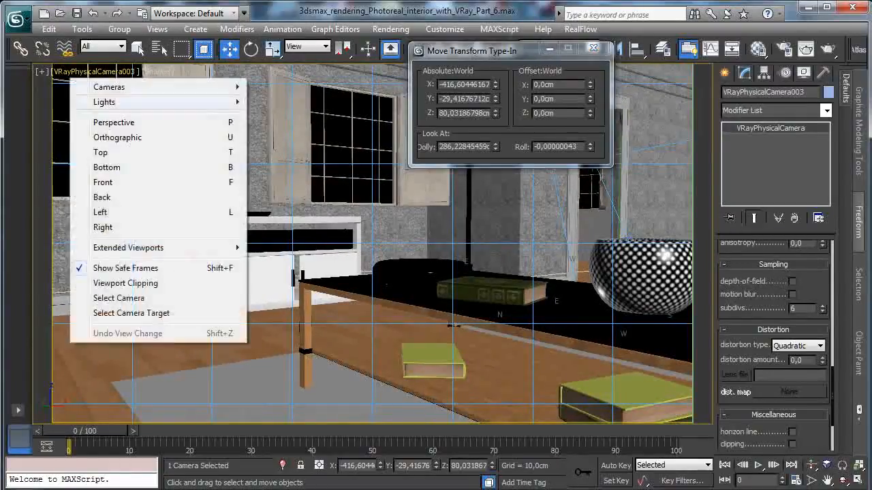
click(131, 313)
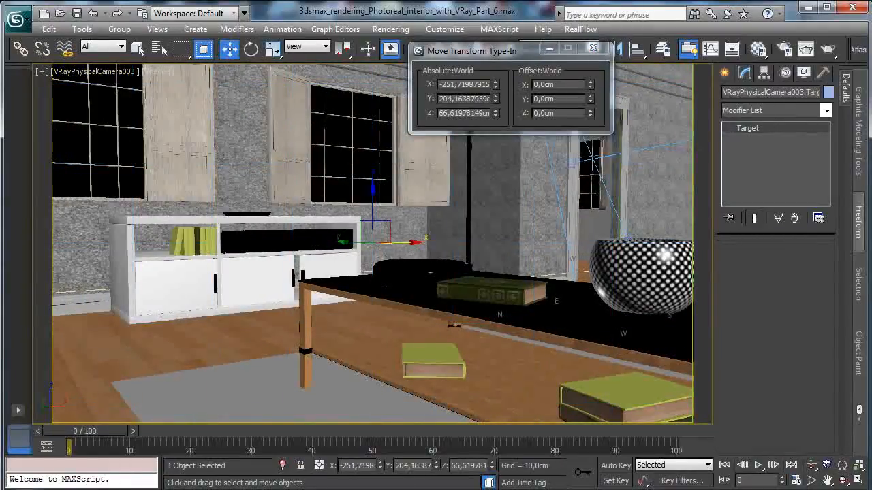
drag(395, 242, 462, 243)
drag(396, 242, 439, 242)
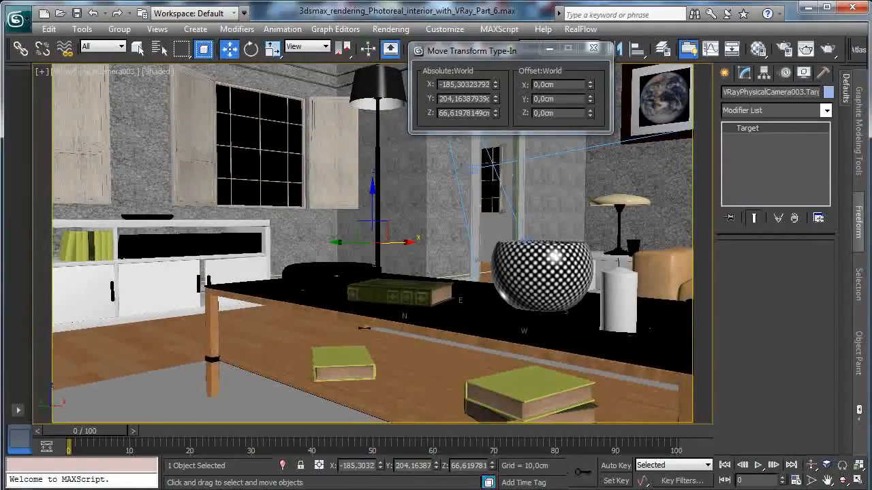
click(593, 48)
- Save the scene and render the reframed VRayPhysicalCamera003 view
click(76, 13)
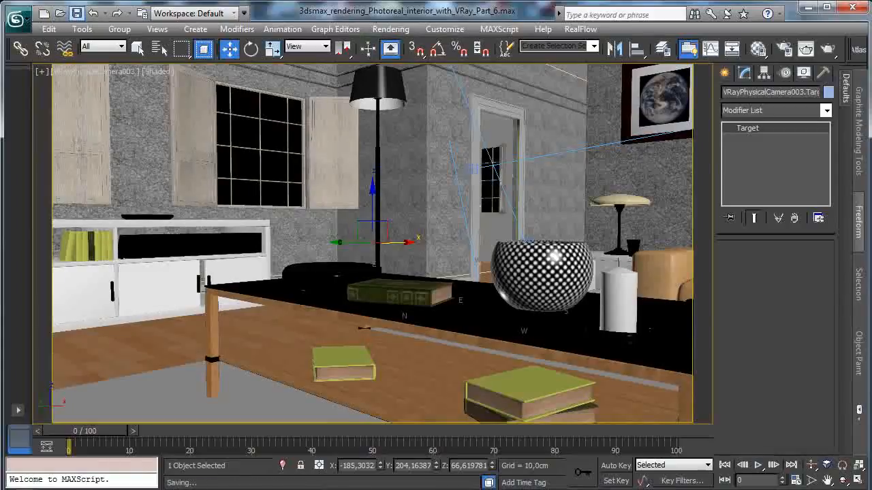
key(shift+q)
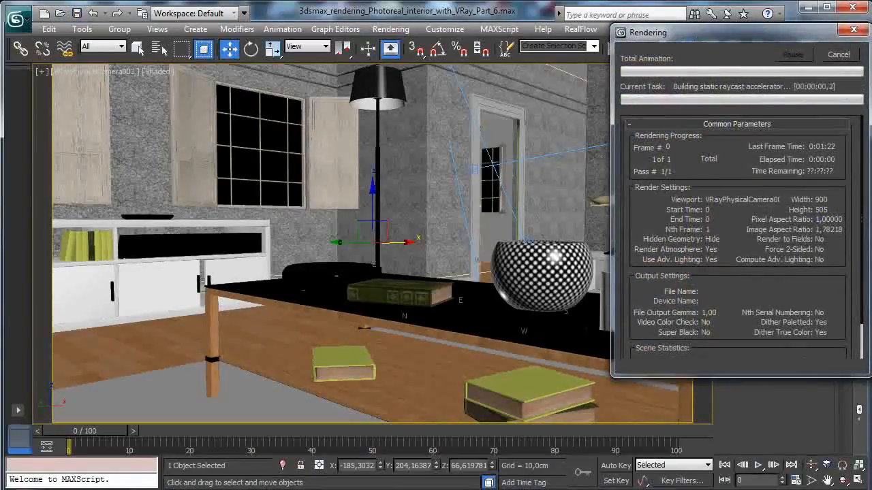